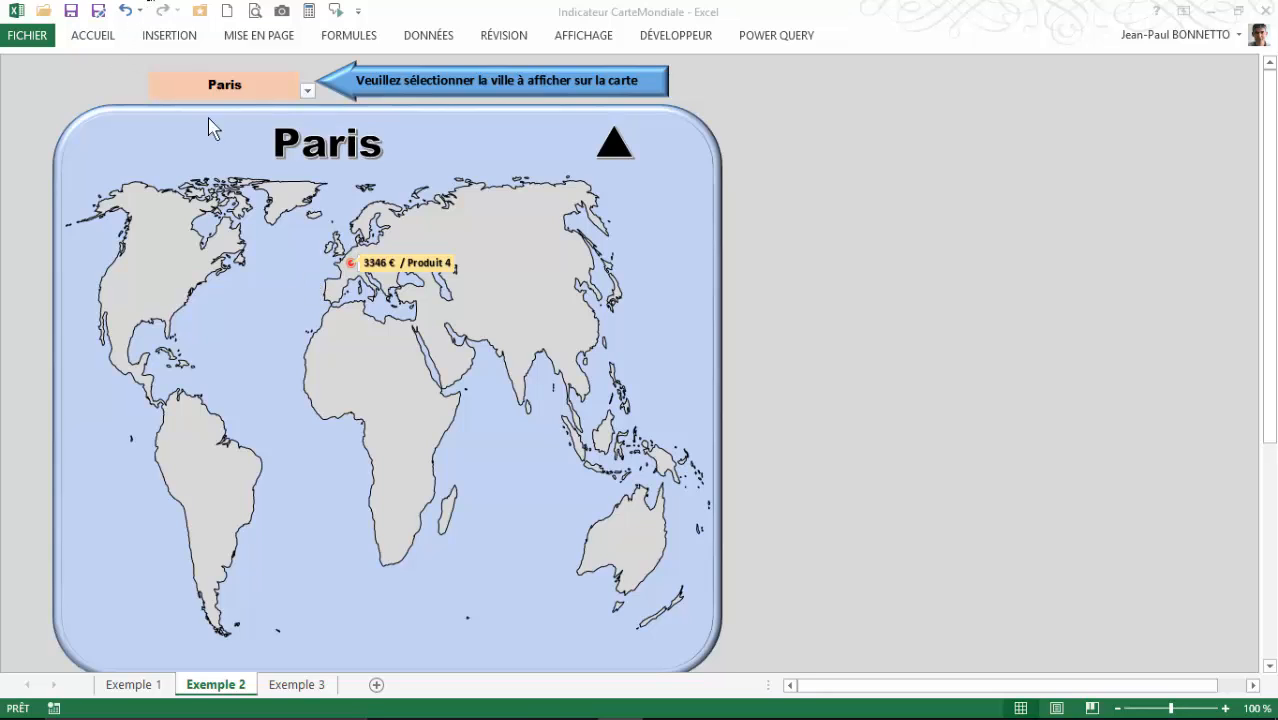
# Choose Rome in the city selector above the world map to display its sales label
pyautogui.click(265, 100)
pyautogui.click(785, 189)
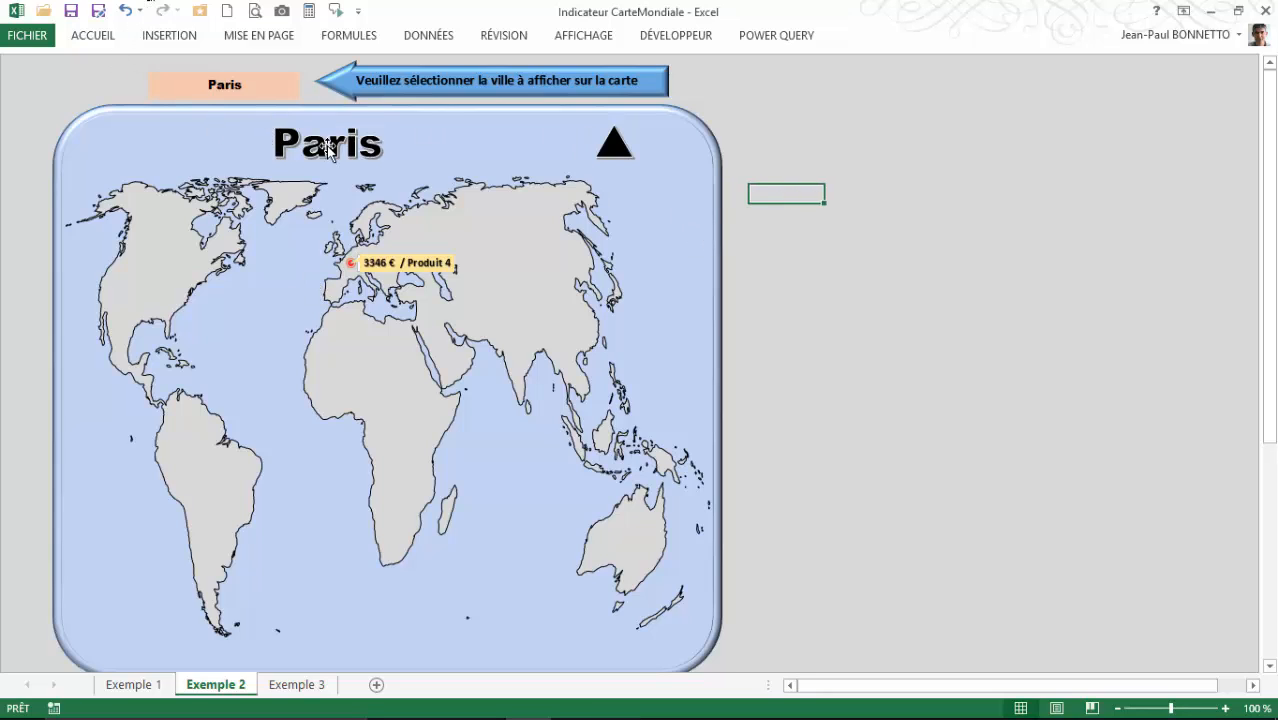
pyautogui.click(228, 82)
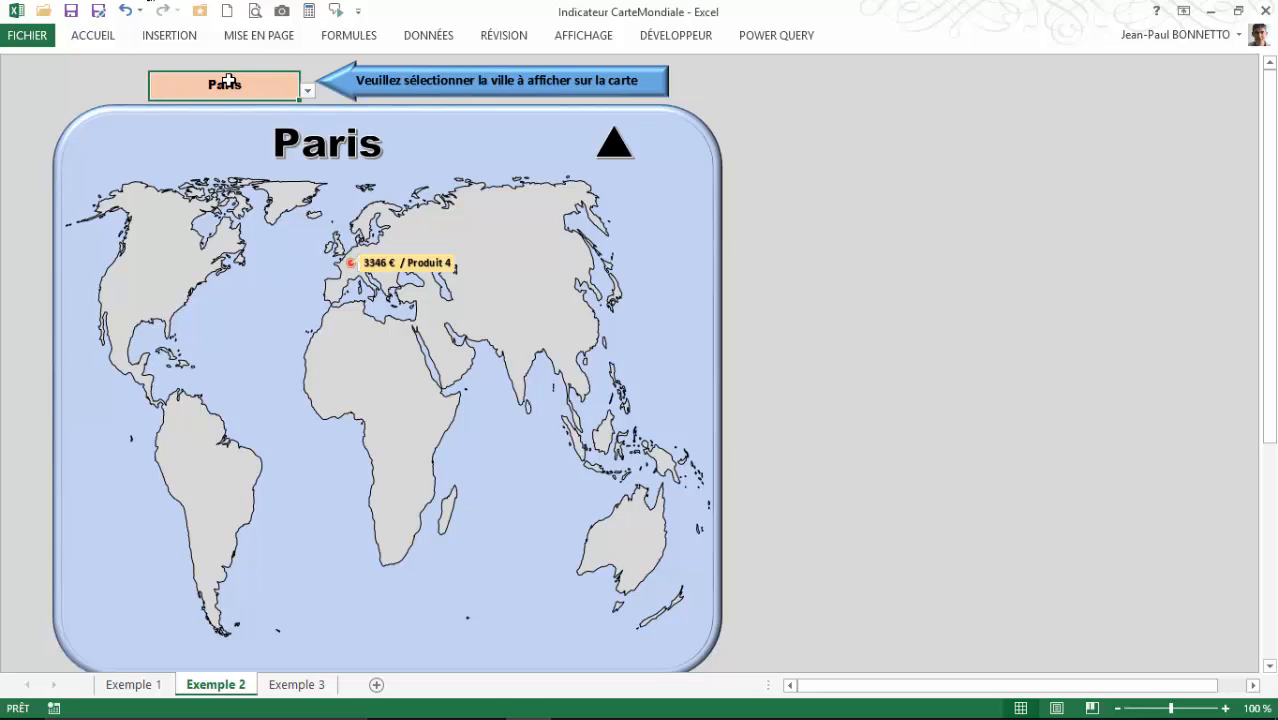
pyautogui.click(308, 93)
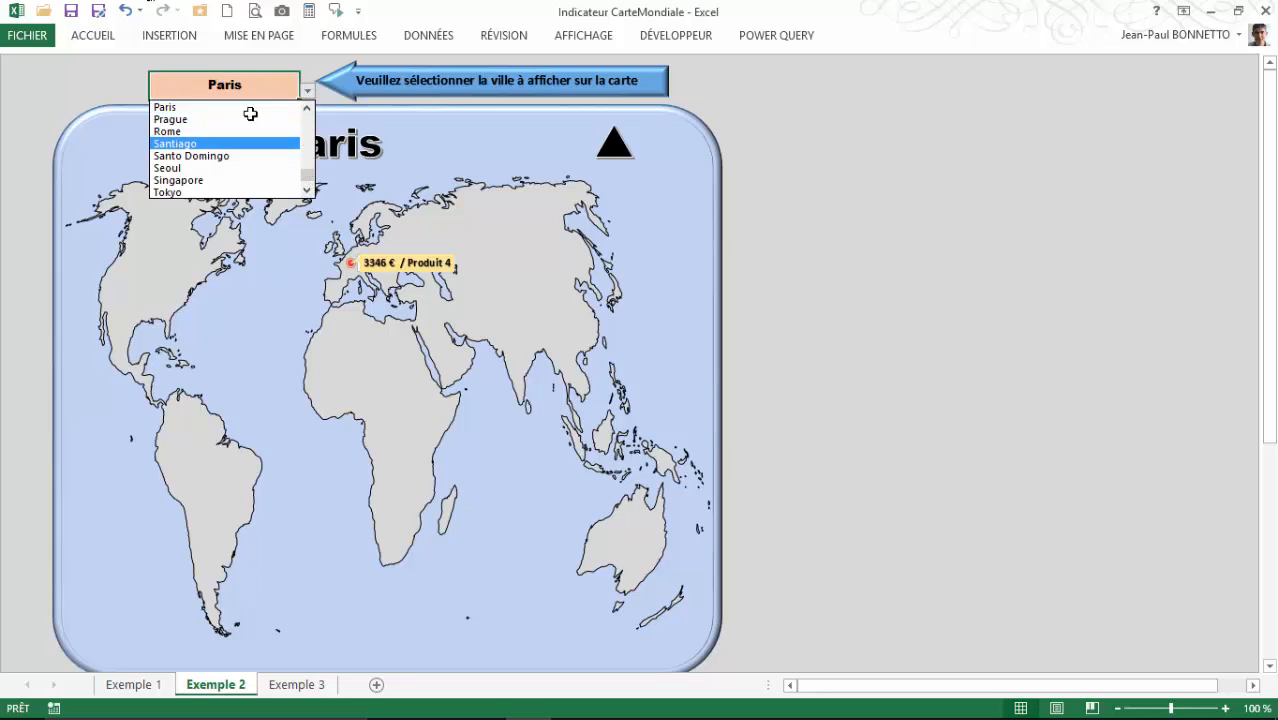
pyautogui.click(168, 132)
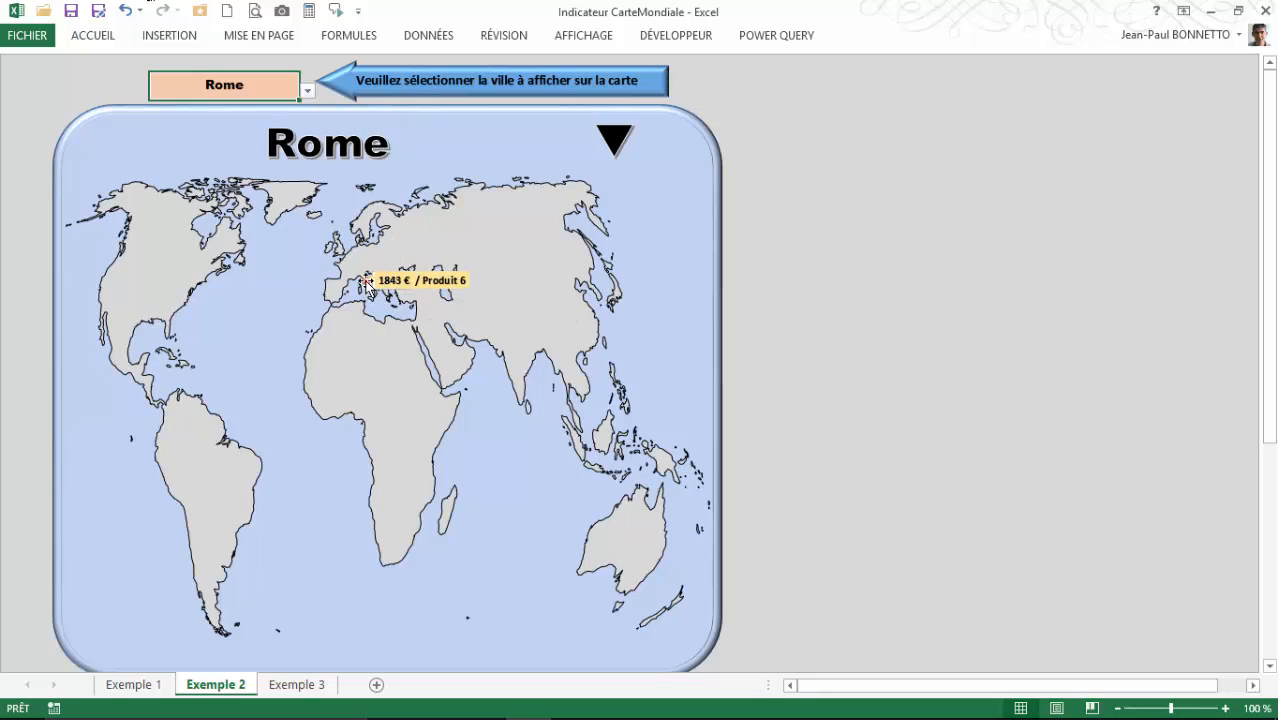
# Display Tokyo and then Athens on the world map using the city selector
pyautogui.click(308, 93)
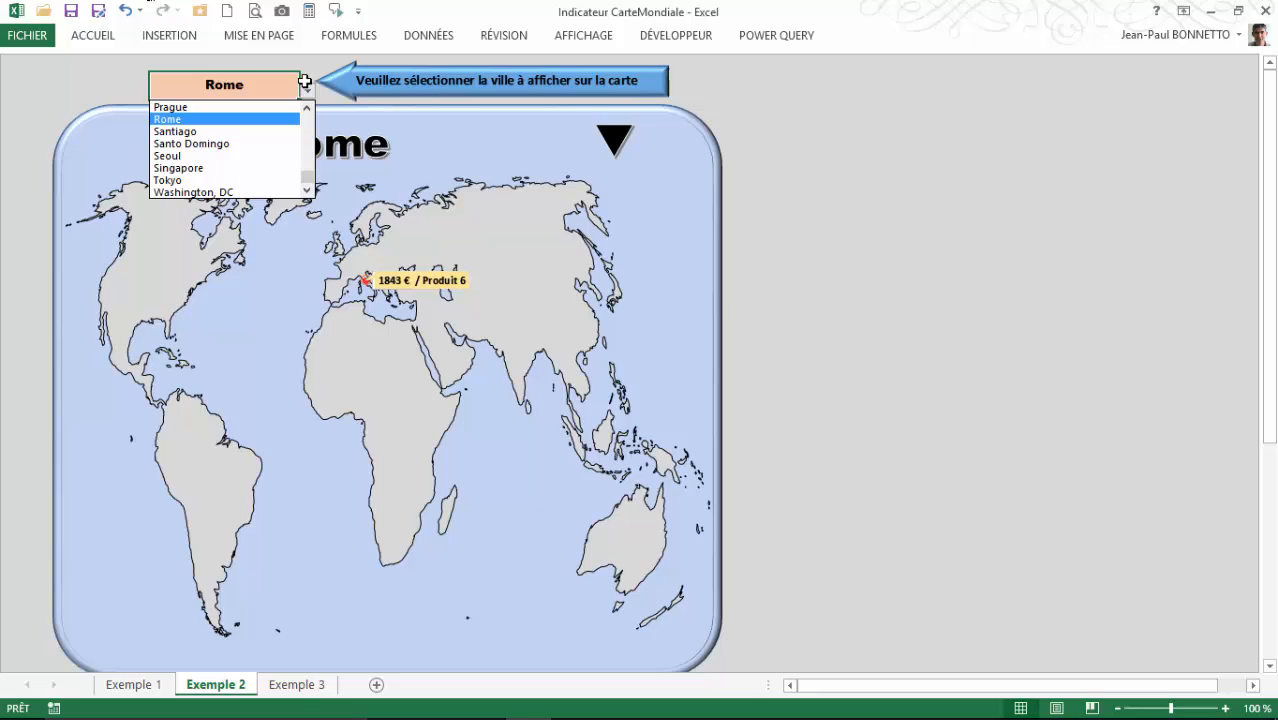
pyautogui.click(180, 181)
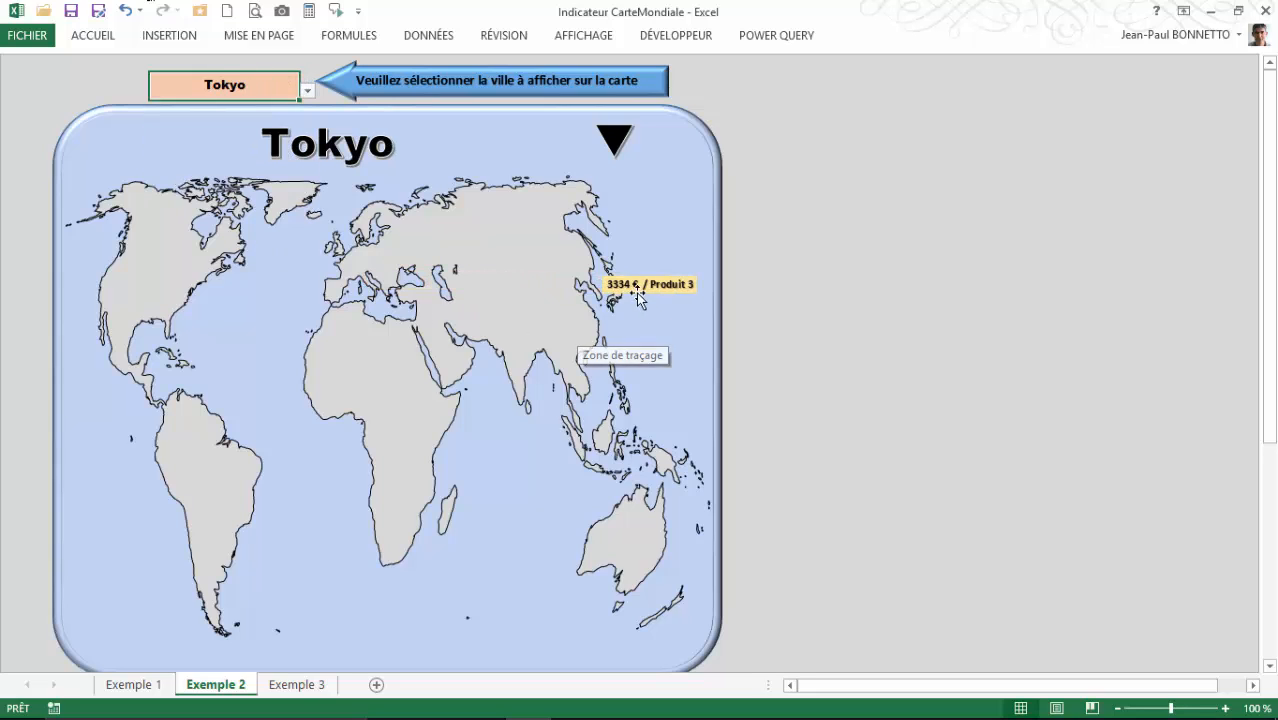
pyautogui.click(308, 93)
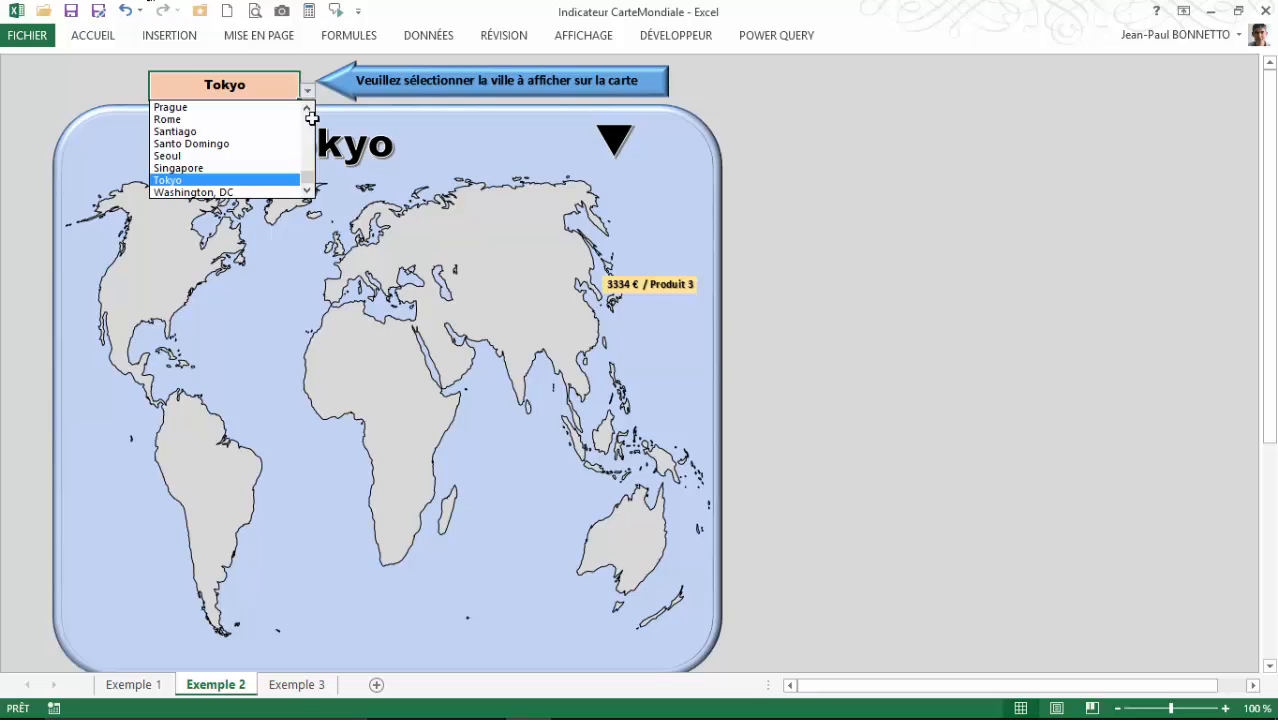
pyautogui.moveTo(307, 176); pyautogui.dragTo(303, 108)
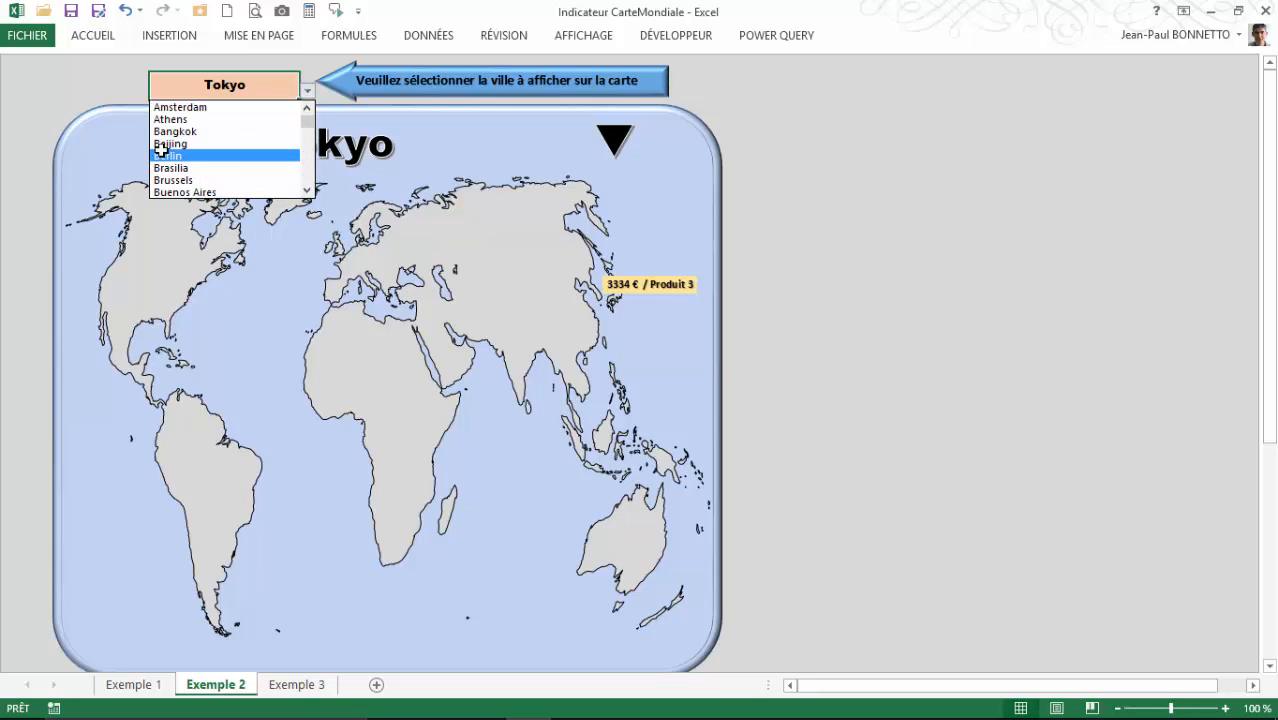
pyautogui.click(185, 119)
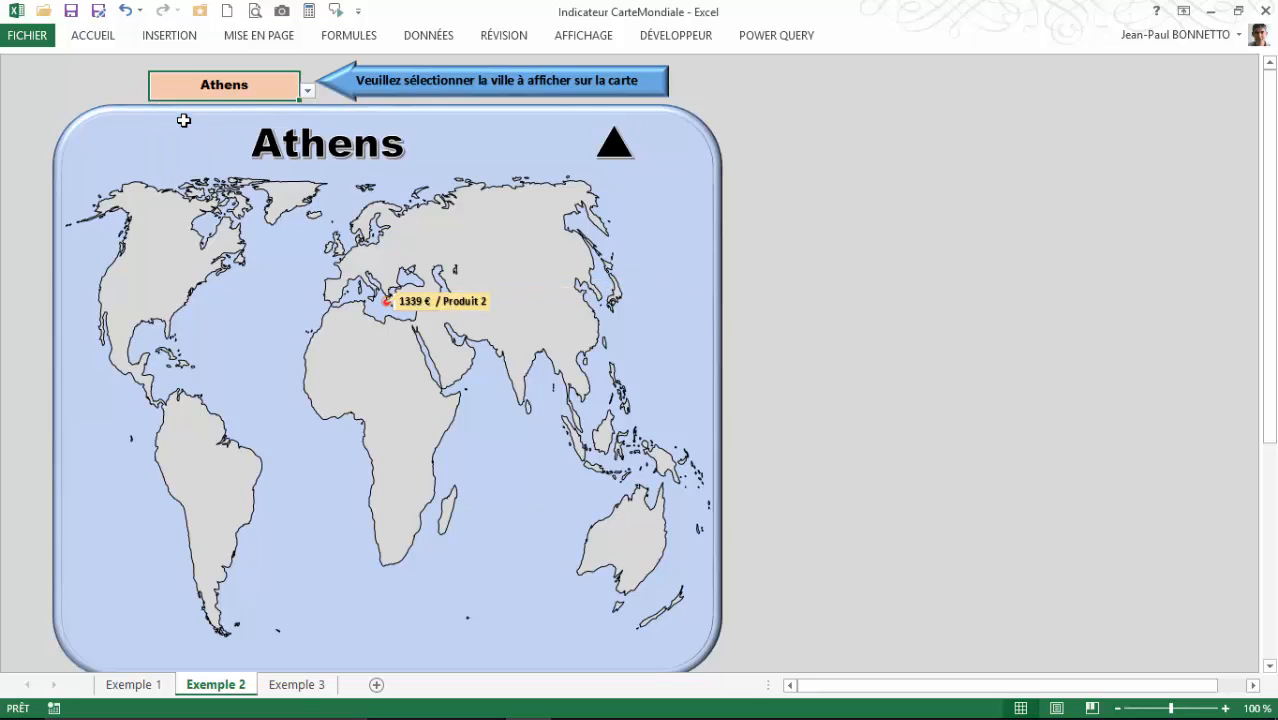
# Switch the world map's selected city to Berlin and then to Cairo
pyautogui.click(308, 92)
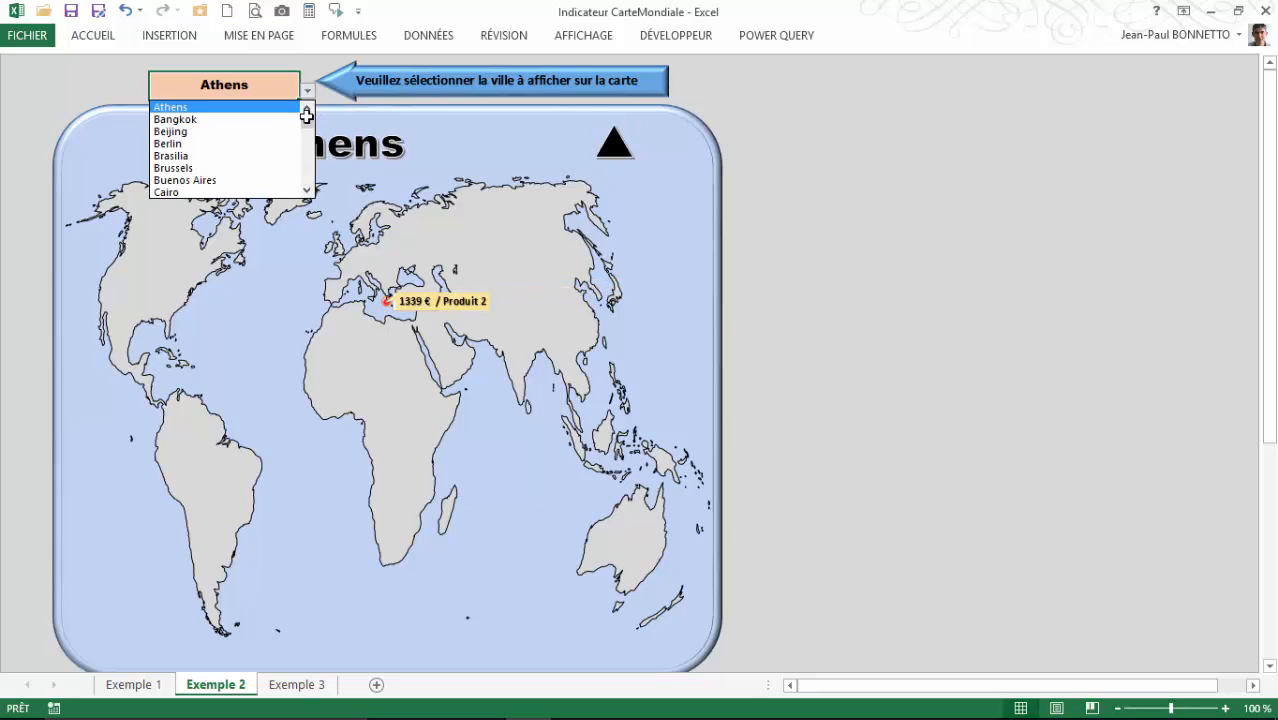
pyautogui.click(235, 144)
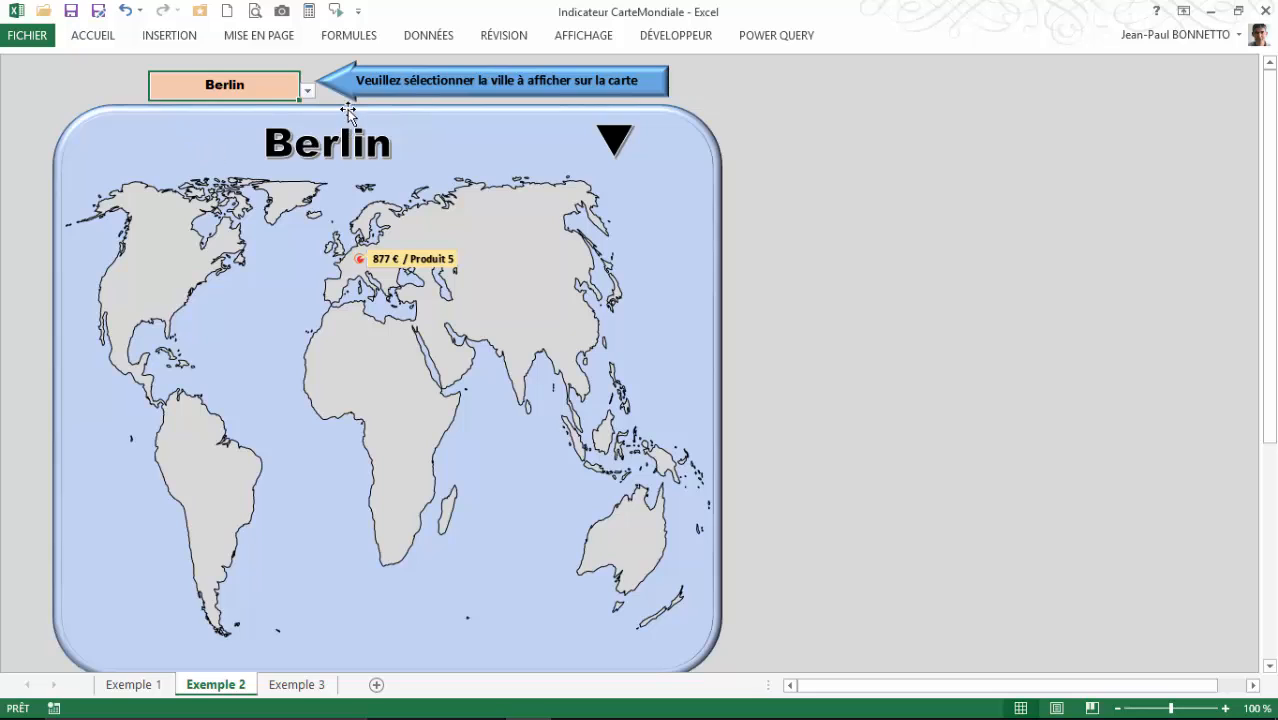
pyautogui.click(308, 92)
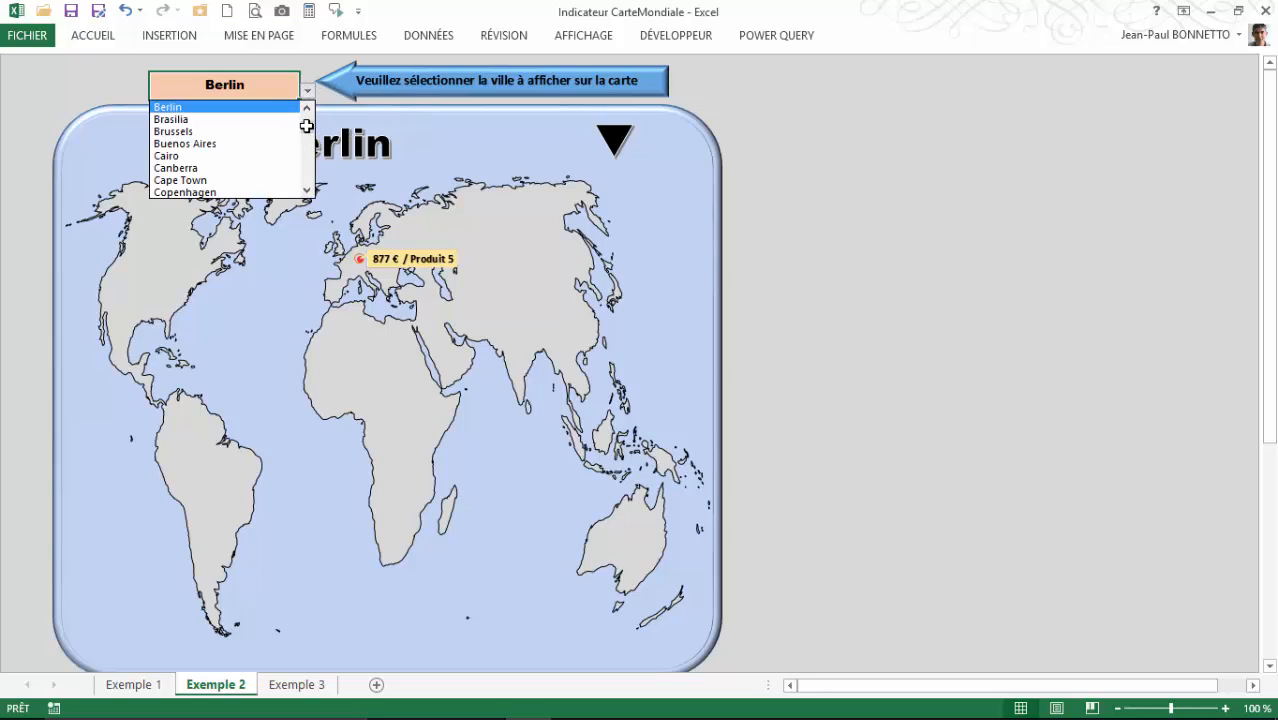
pyautogui.click(173, 156)
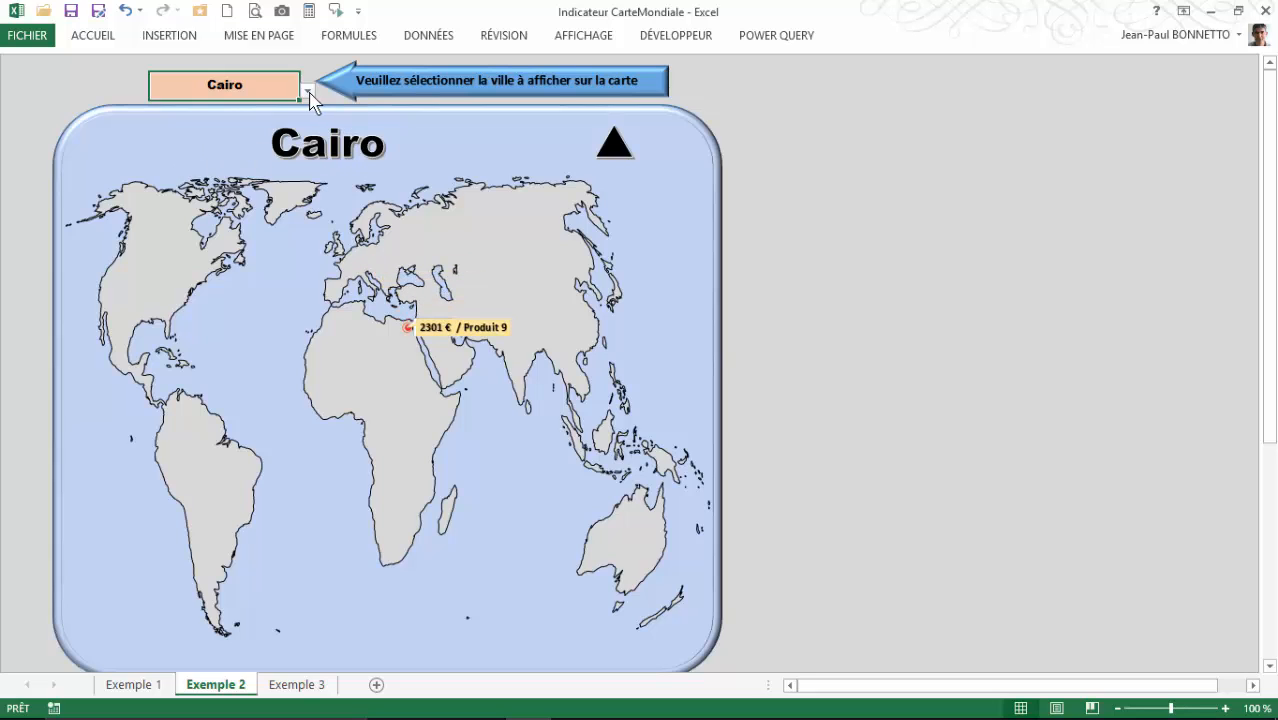
# Show Lisbon and then Ottawa on the world map through the city selector
pyautogui.click(308, 93)
pyautogui.scroll(-4, 306, 136)
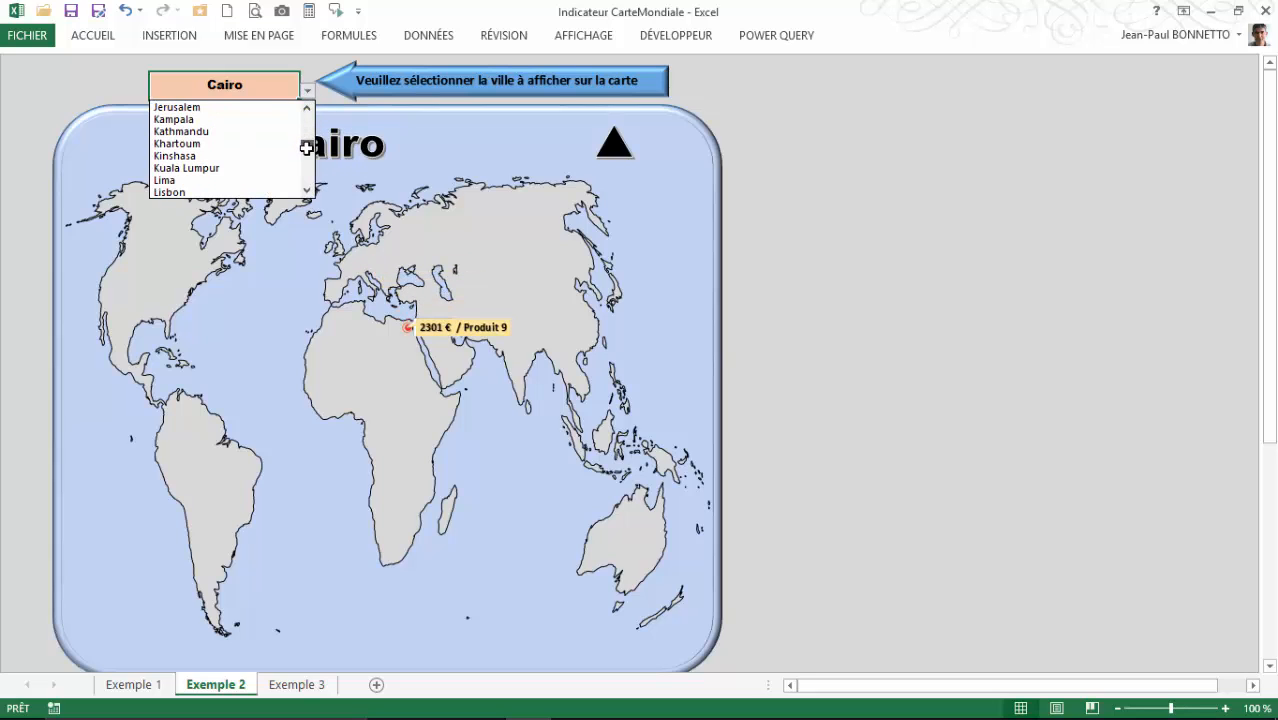
pyautogui.click(180, 131)
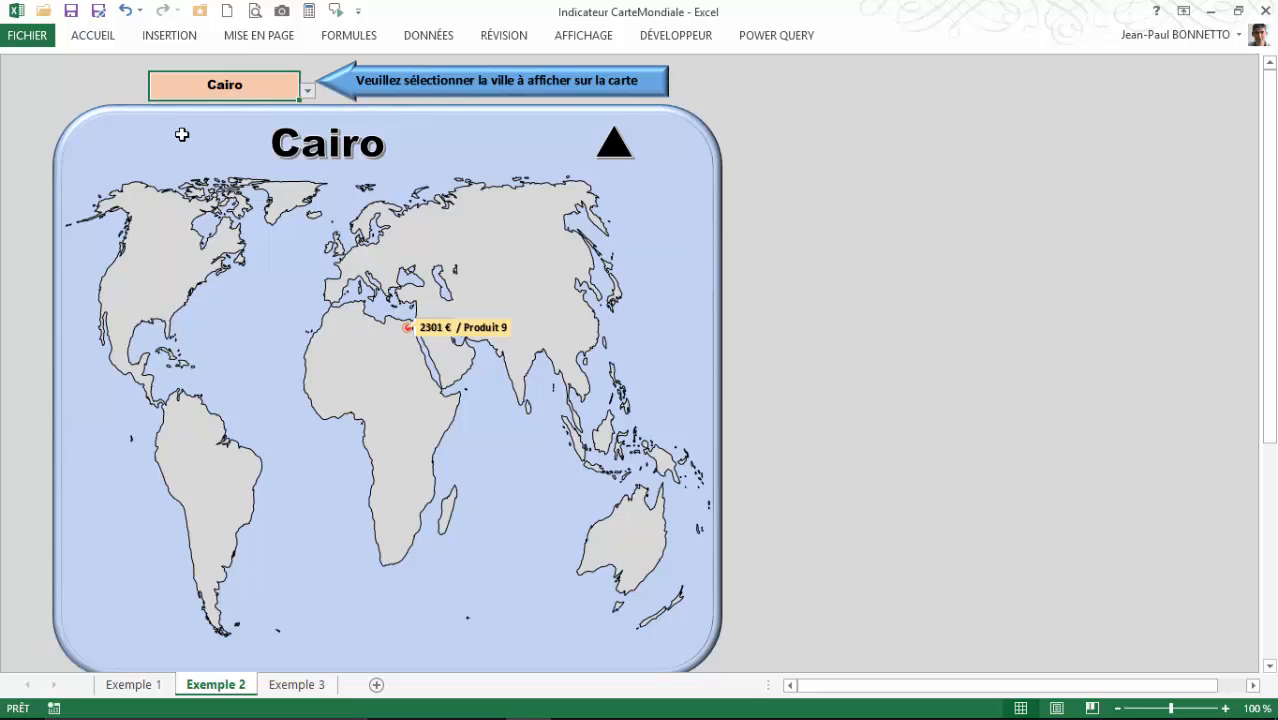
pyautogui.click(307, 92)
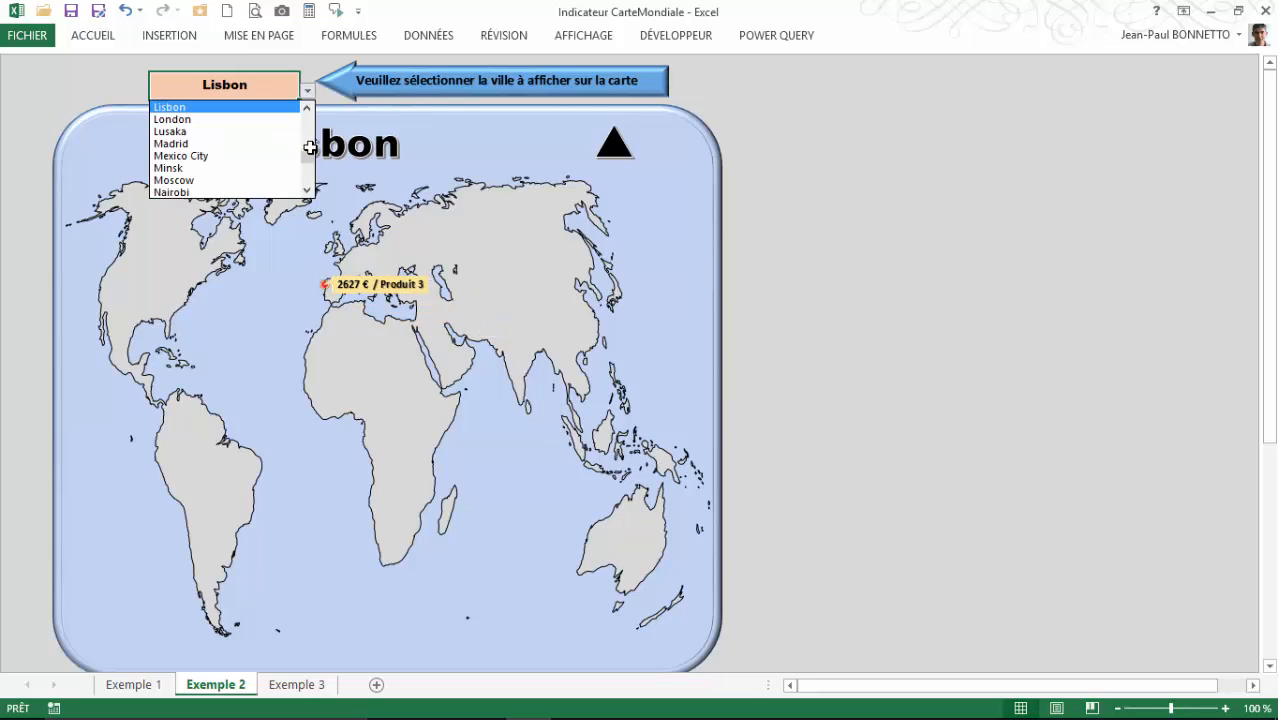
pyautogui.scroll(-1, 308, 157)
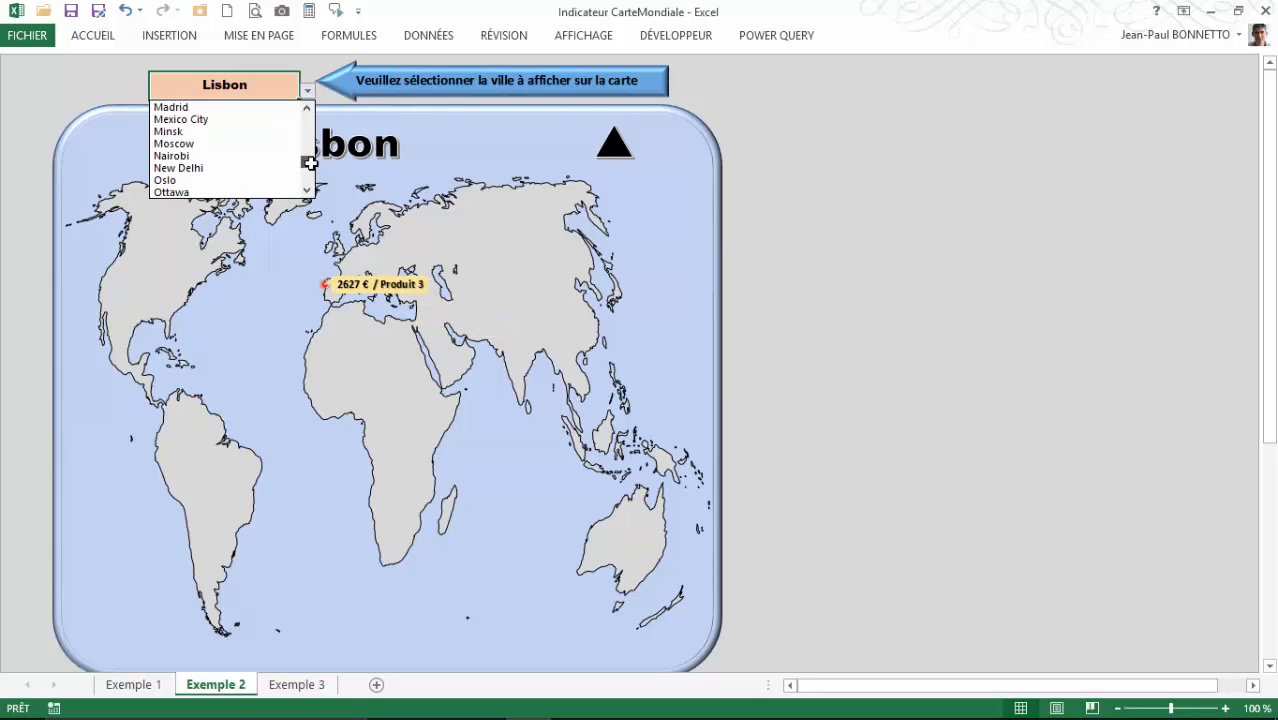
pyautogui.click(190, 192)
# Set the city displayed on the world map to Washington, DC
pyautogui.click(307, 92)
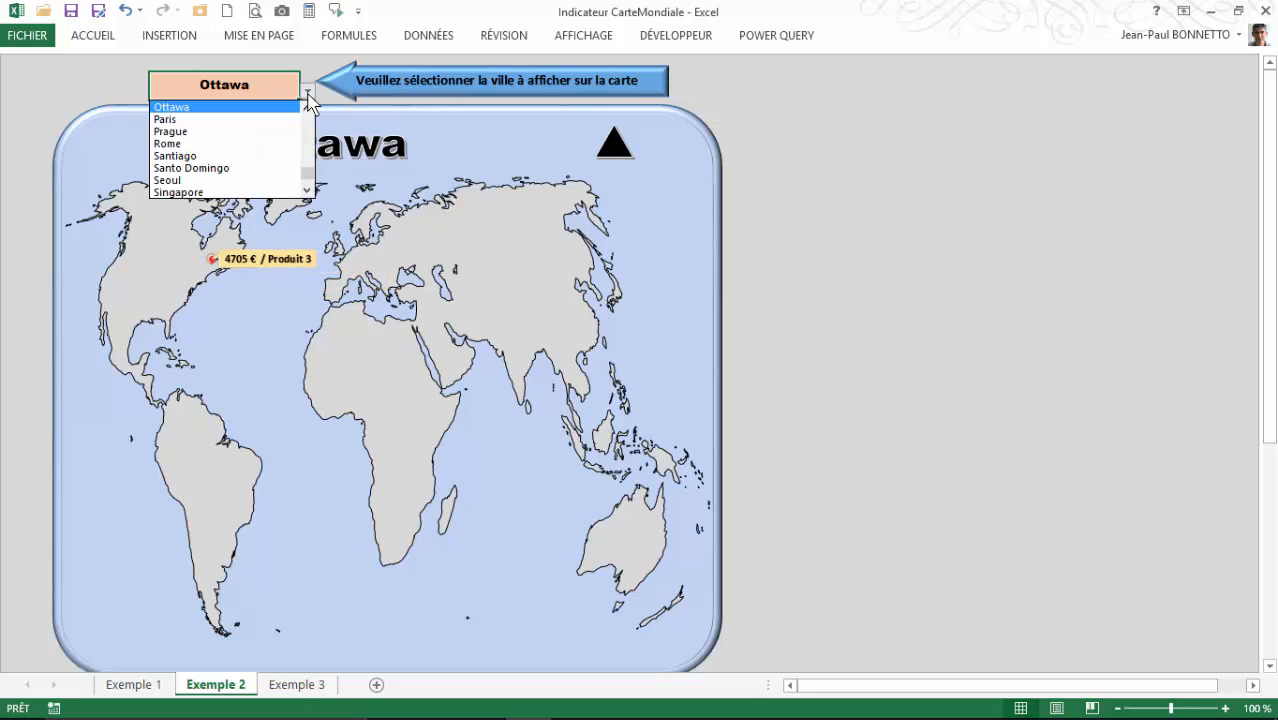
pyautogui.moveTo(311, 168); pyautogui.dragTo(305, 203)
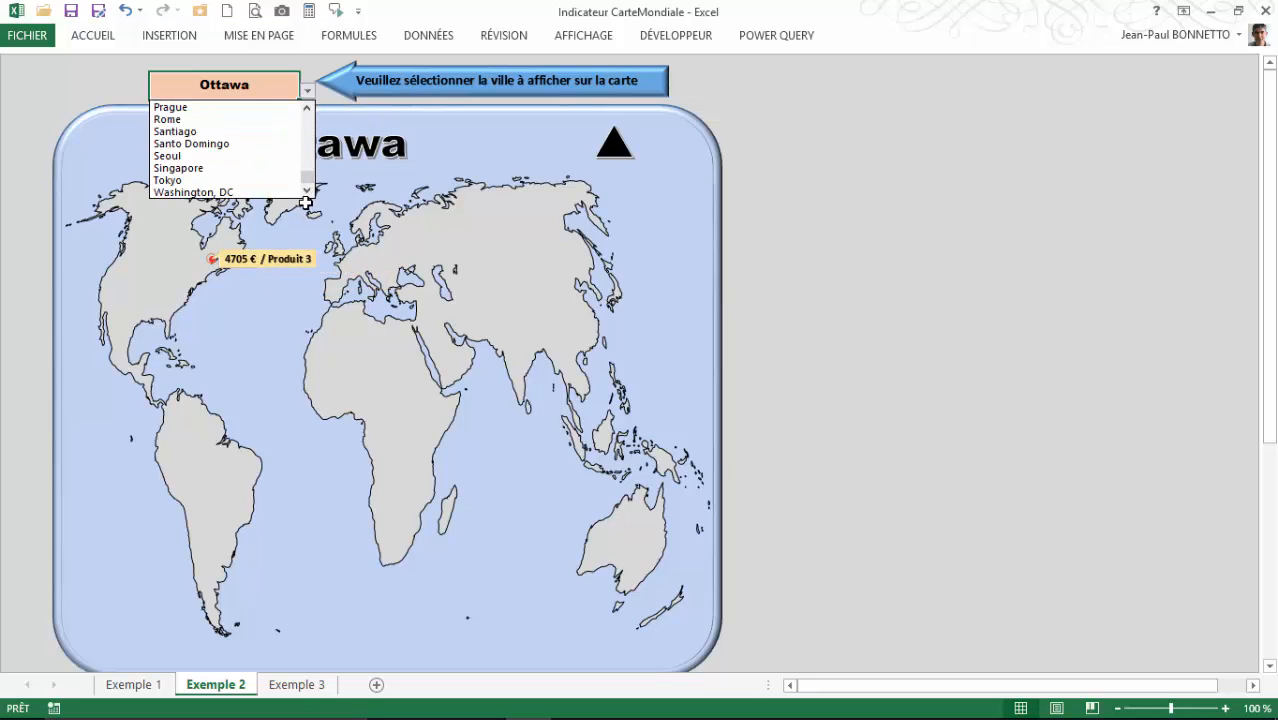
pyautogui.click(208, 192)
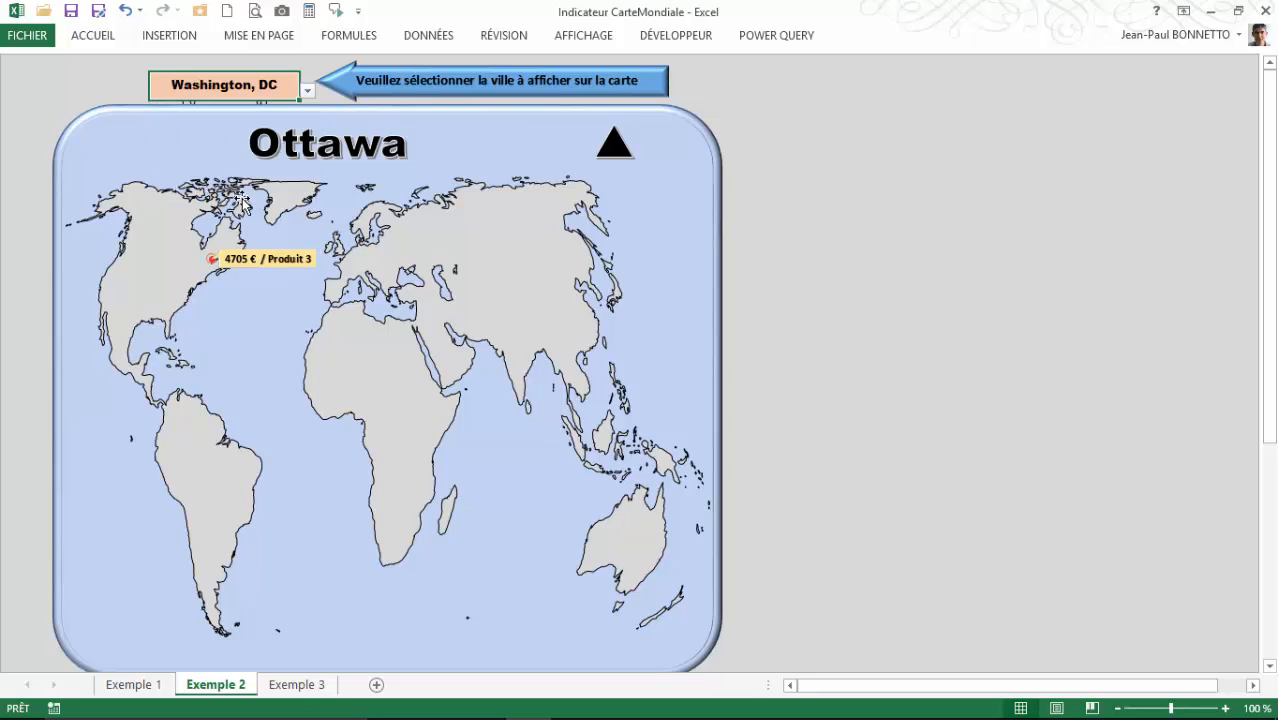
pyautogui.click(305, 90)
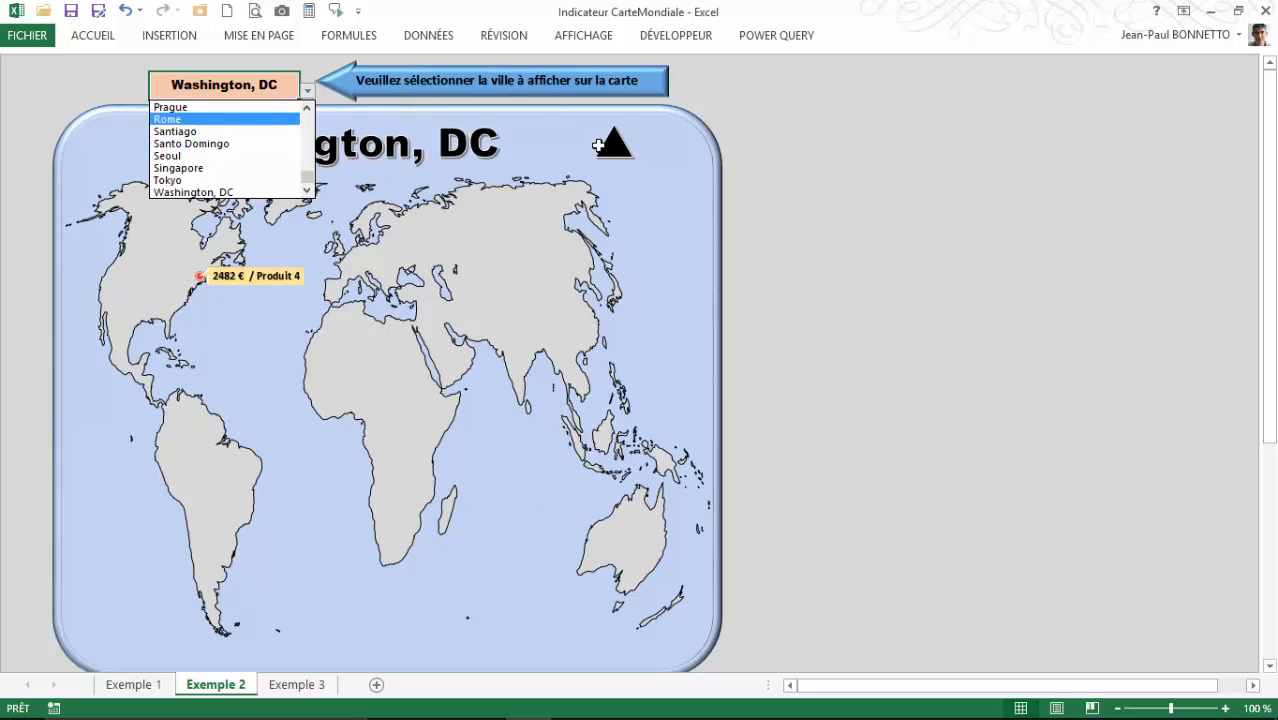
pyautogui.click(762, 128)
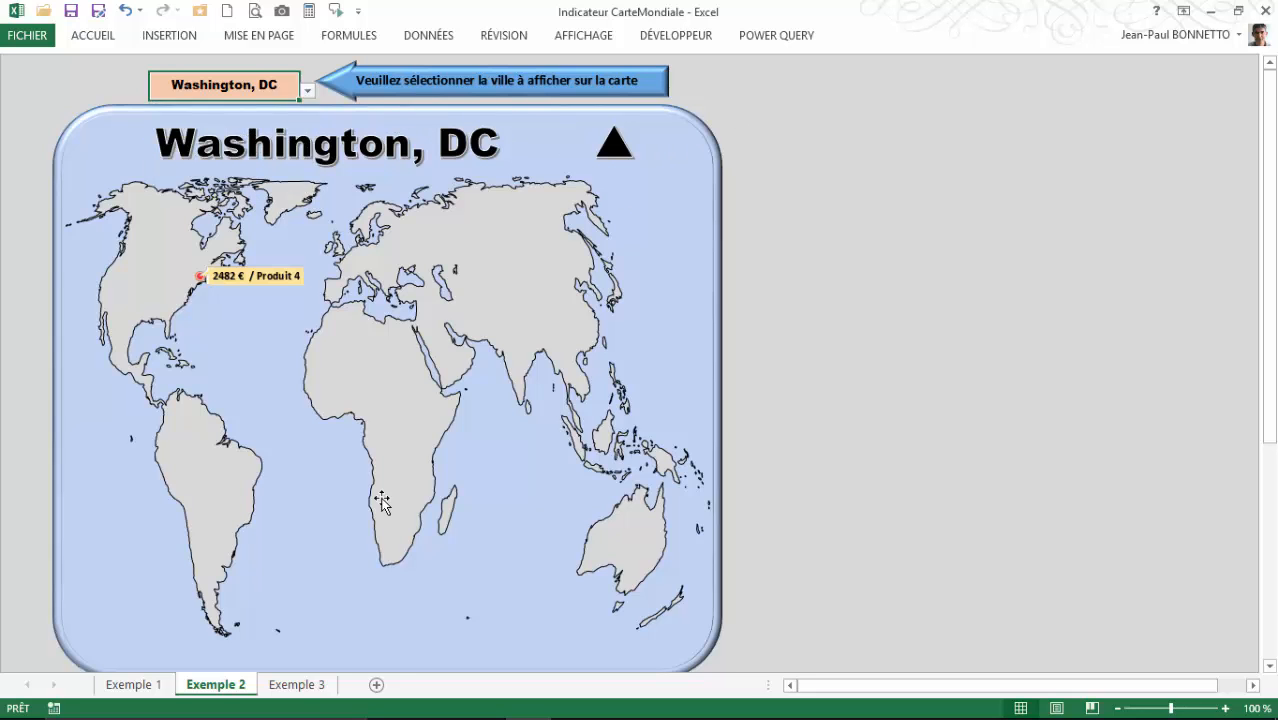
# Open the Exemple 3 sheet and examine the table of French cities with their X and Y coordinates and yearly sales
pyautogui.click(300, 685)
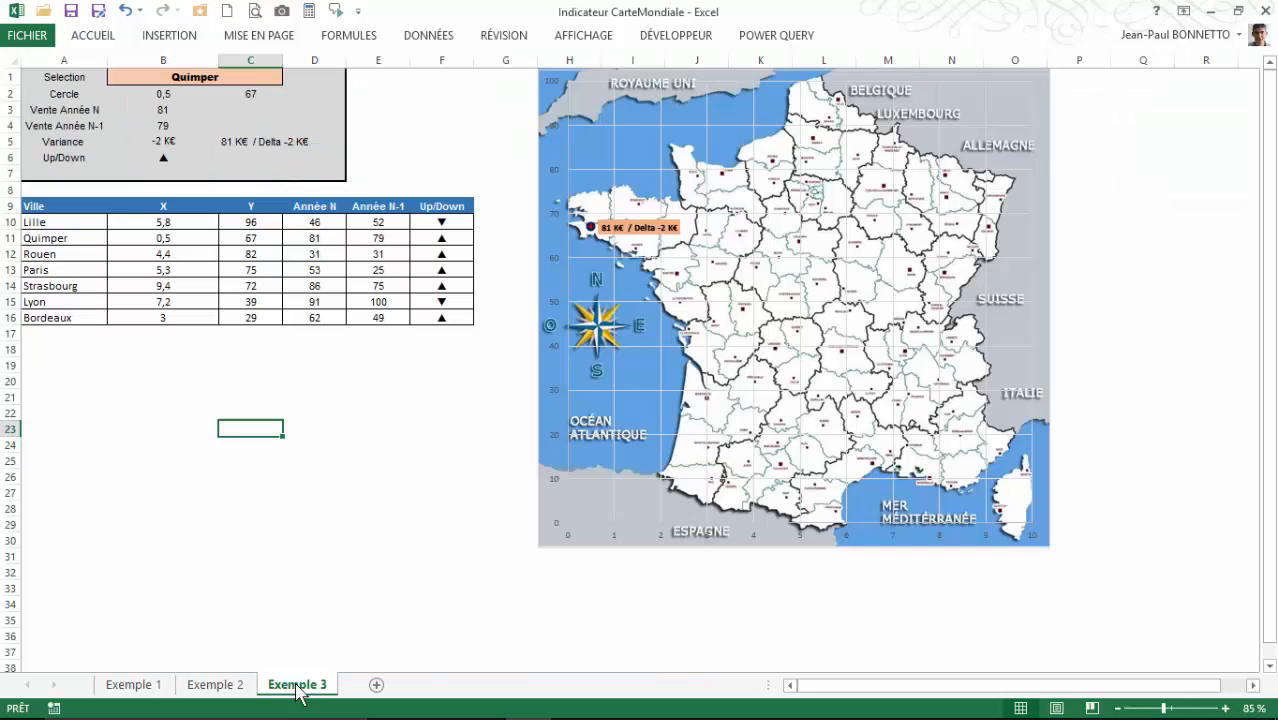
pyautogui.click(333, 394)
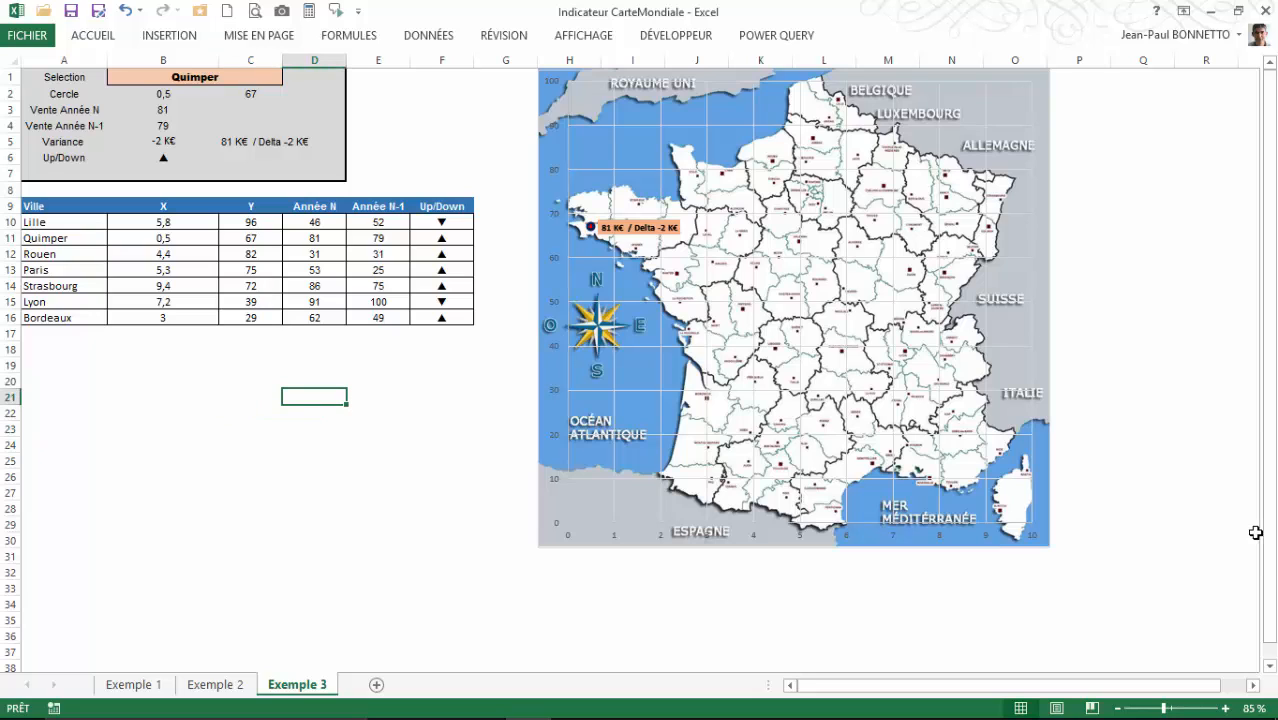
pyautogui.press('Left')
pyautogui.press('Up')
pyautogui.press('Up')
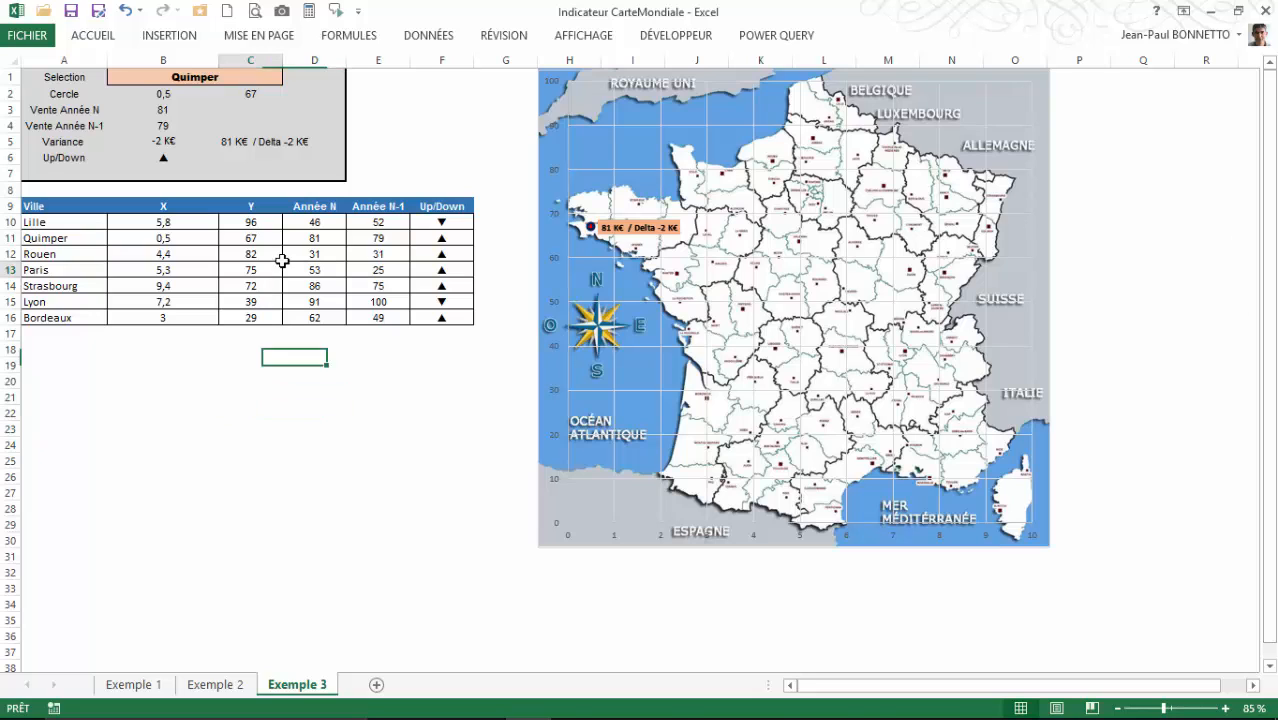
pyautogui.moveTo(281, 263); pyautogui.dragTo(281, 257)
pyautogui.click(167, 221)
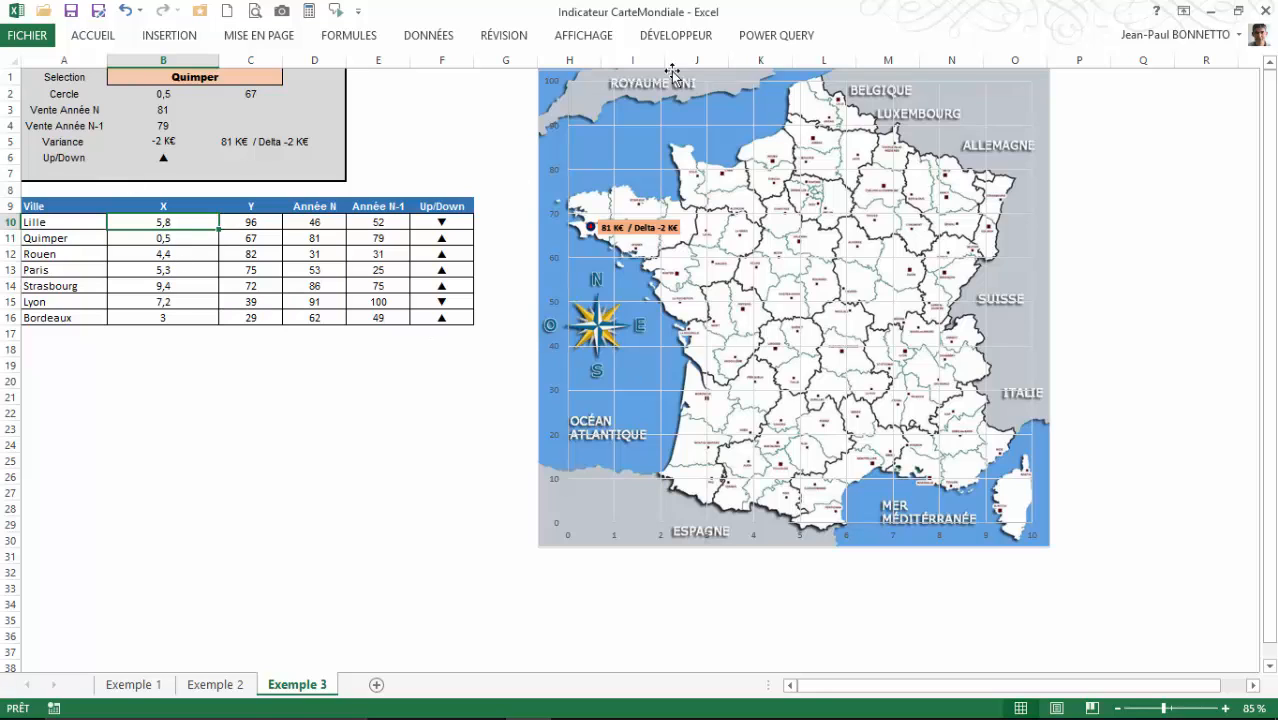
pyautogui.click(41, 224)
pyautogui.click(42, 255)
pyautogui.click(46, 320)
pyautogui.click(40, 238)
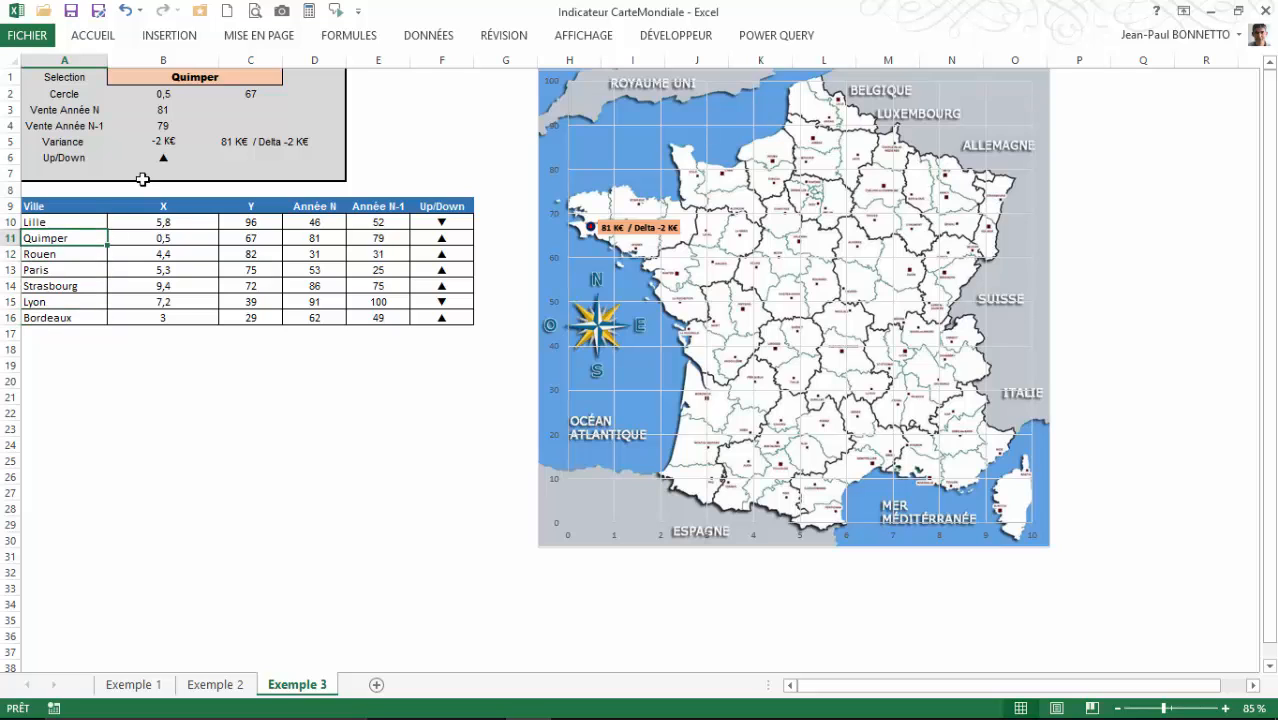
# Set the Selection cell to Lille and then to Rouen to place each city on the France map
pyautogui.click(235, 77)
pyautogui.click(290, 78)
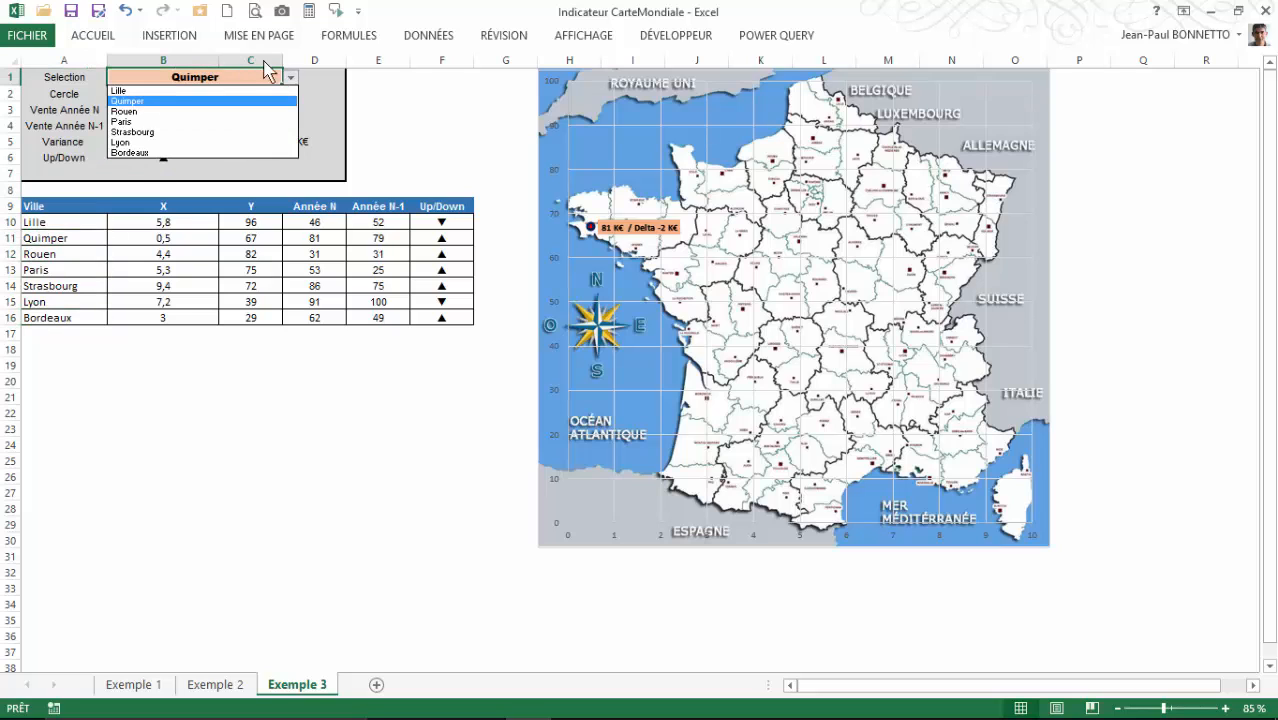
pyautogui.click(125, 91)
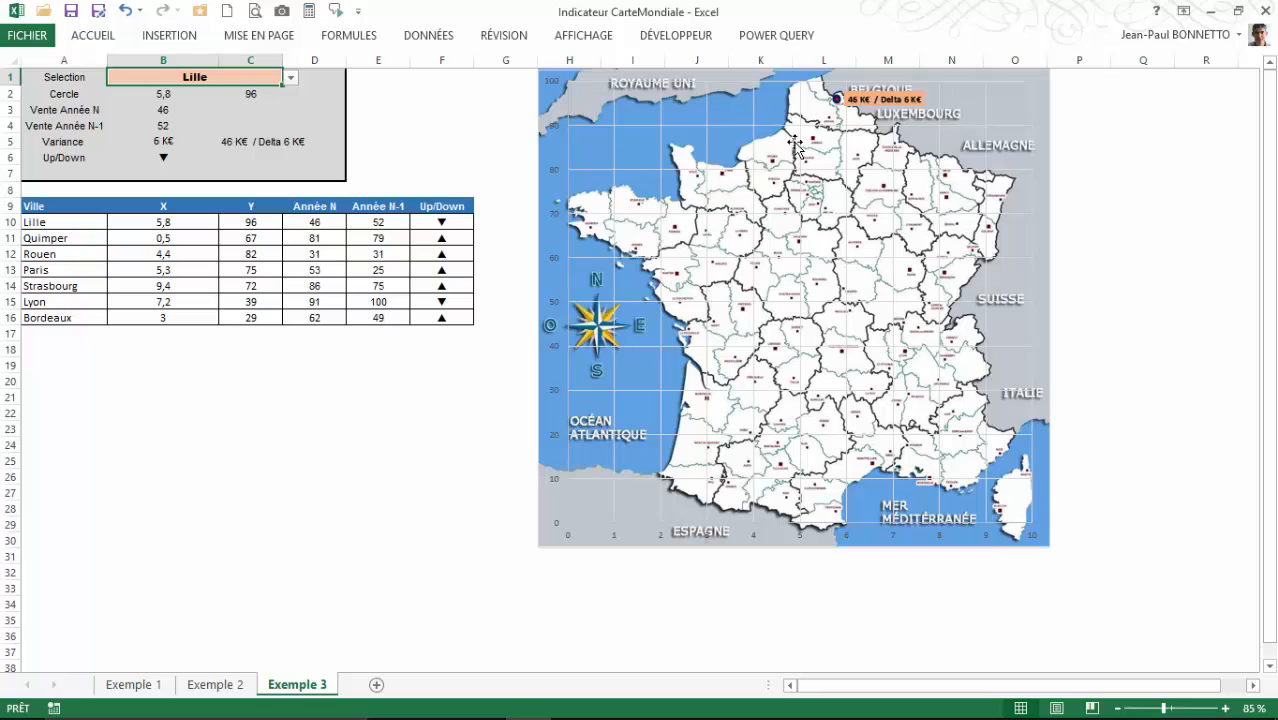
pyautogui.click(290, 77)
pyautogui.click(127, 111)
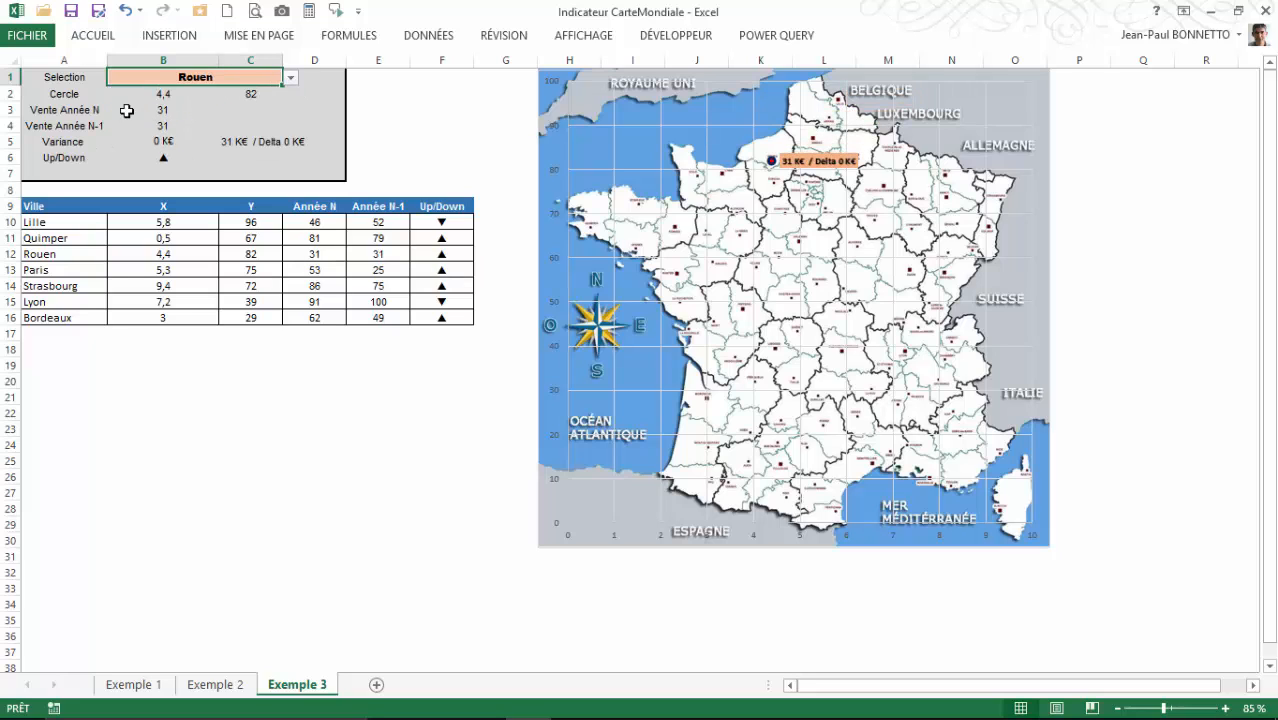
# Change the Selection cell of the France map to Strasbourg and then to Lyon
pyautogui.click(291, 78)
pyautogui.click(148, 131)
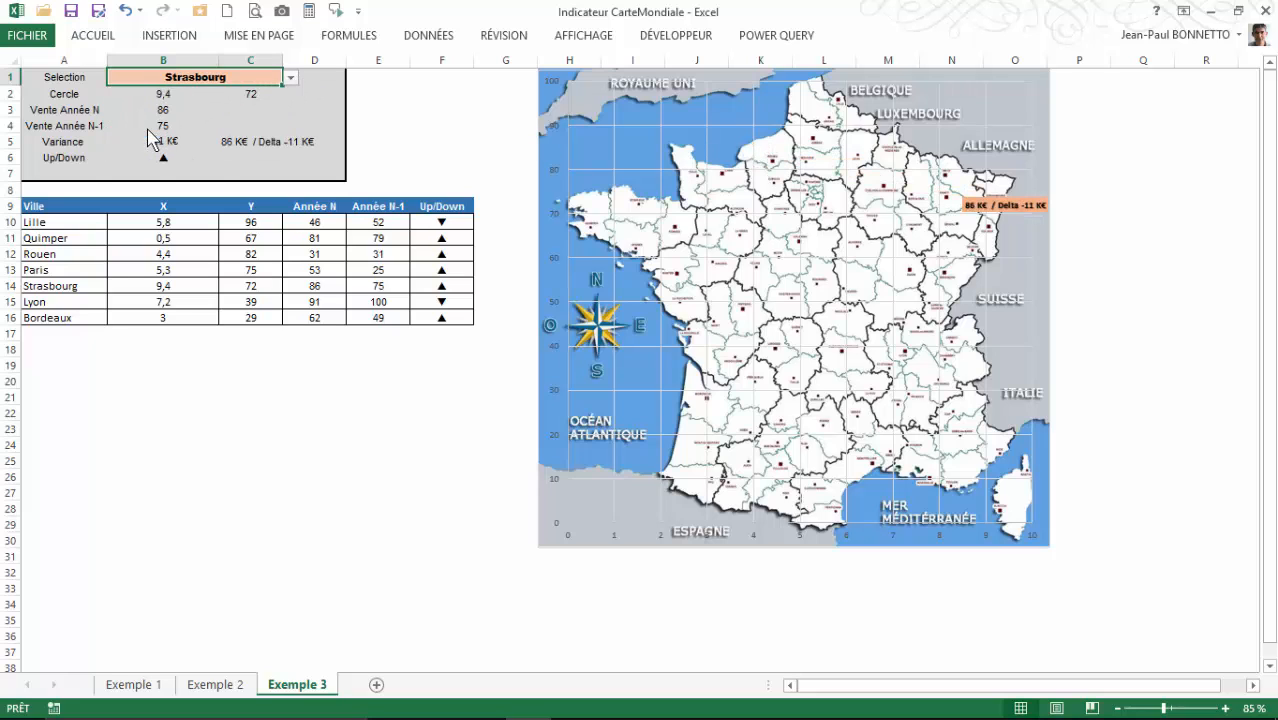
pyautogui.click(290, 77)
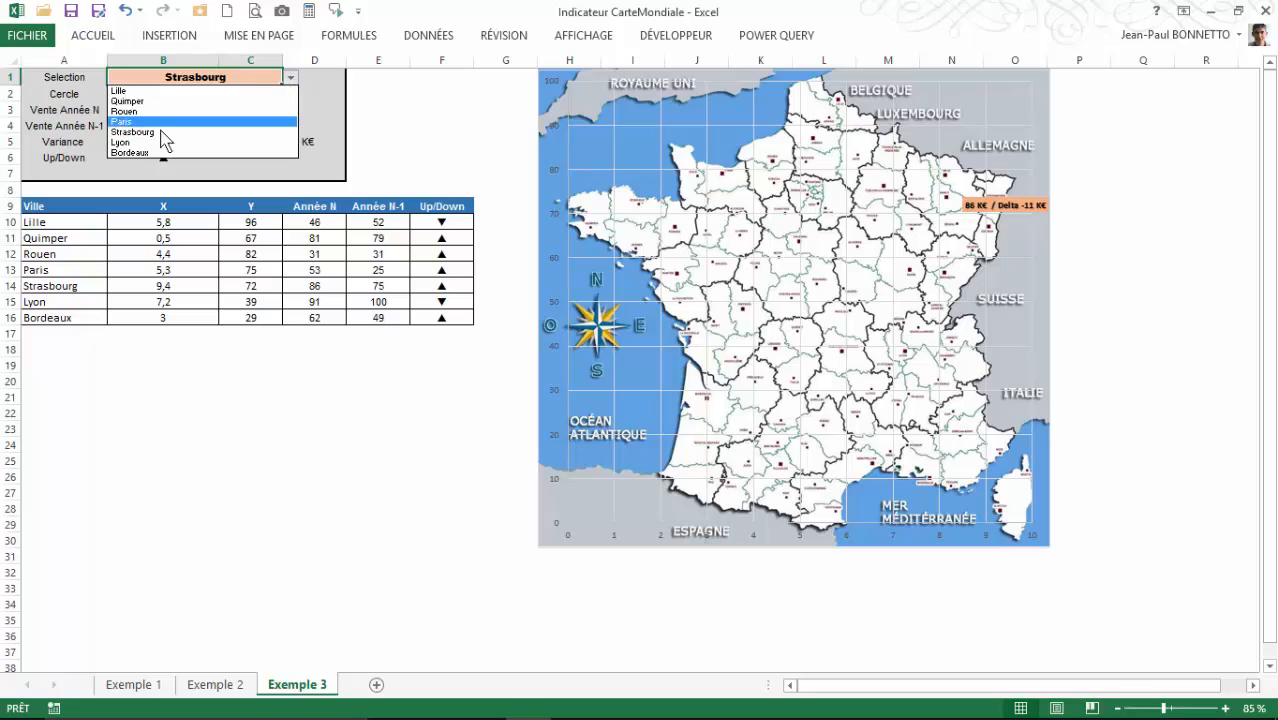
pyautogui.click(130, 144)
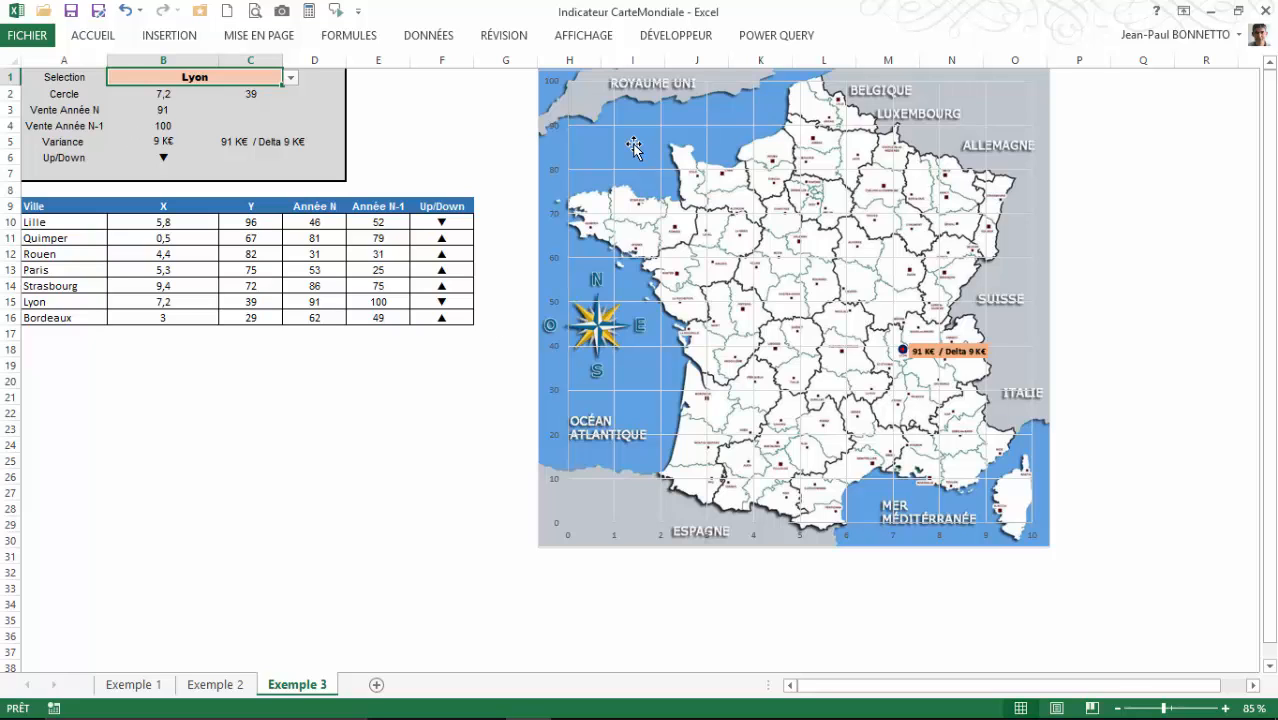
# Examine the Selection cell's list of cities and the Ville table that supplies the map's data
pyautogui.click(68, 79)
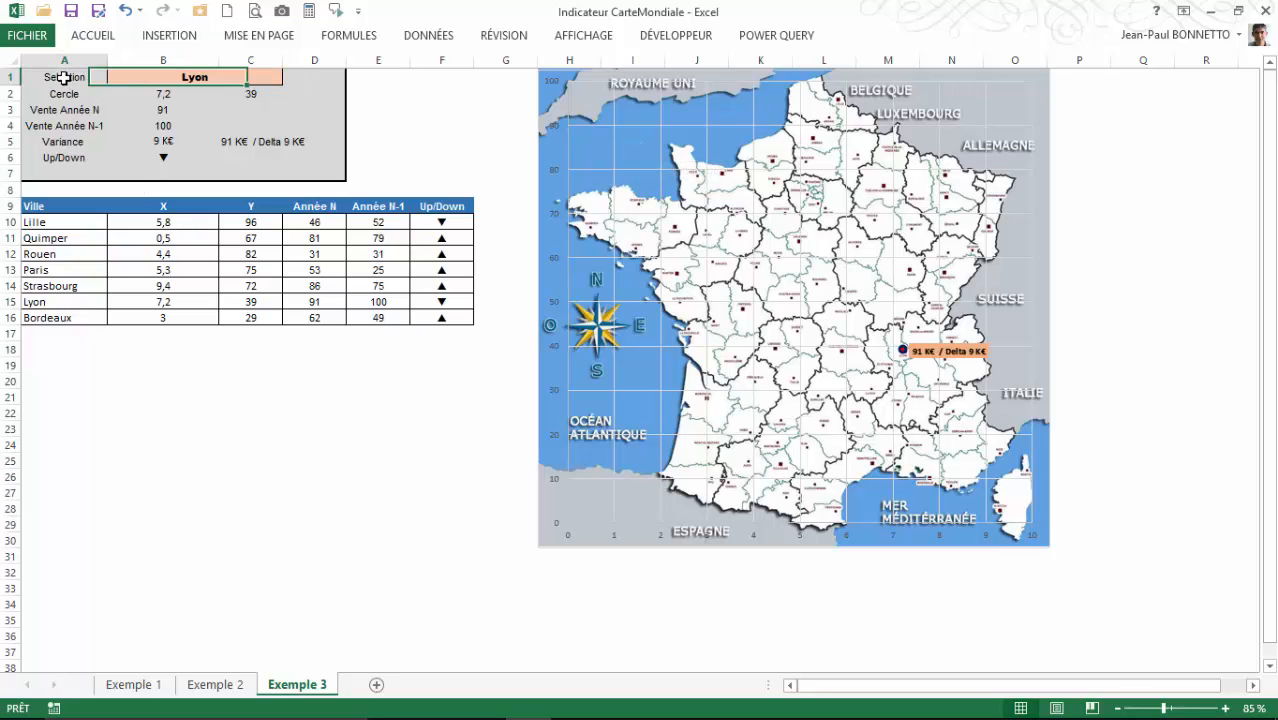
pyautogui.click(186, 78)
pyautogui.click(289, 79)
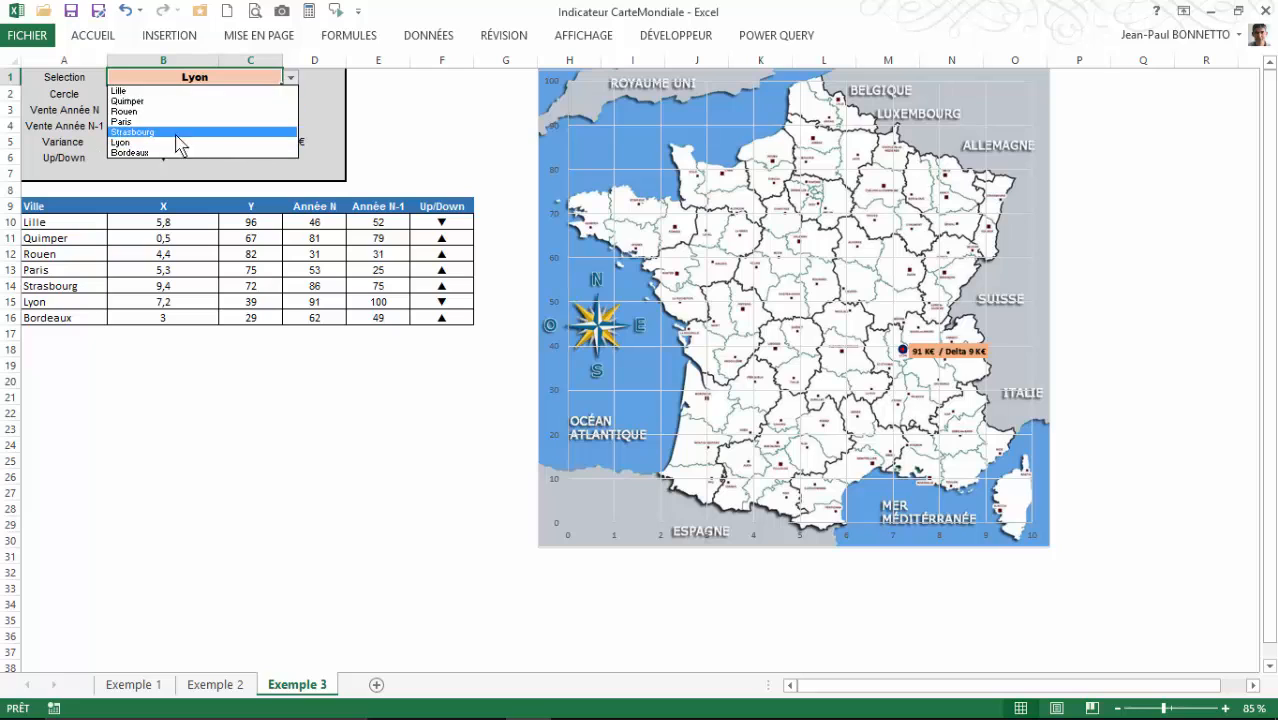
pyautogui.click(50, 232)
pyautogui.moveTo(42, 222); pyautogui.dragTo(45, 322)
pyautogui.moveTo(50, 205); pyautogui.dragTo(460, 334)
pyautogui.click(160, 222)
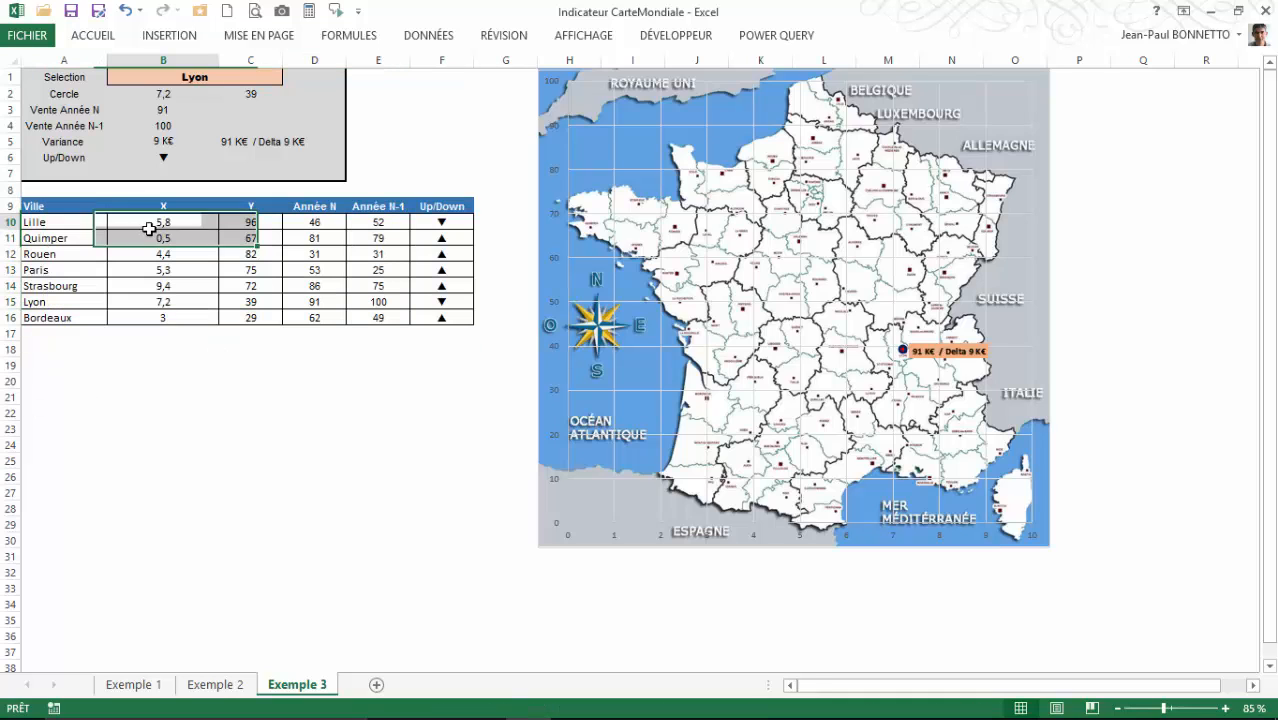
# Inspect which chart type the France map uses, leaving the chart type as it is
pyautogui.click(714, 205)
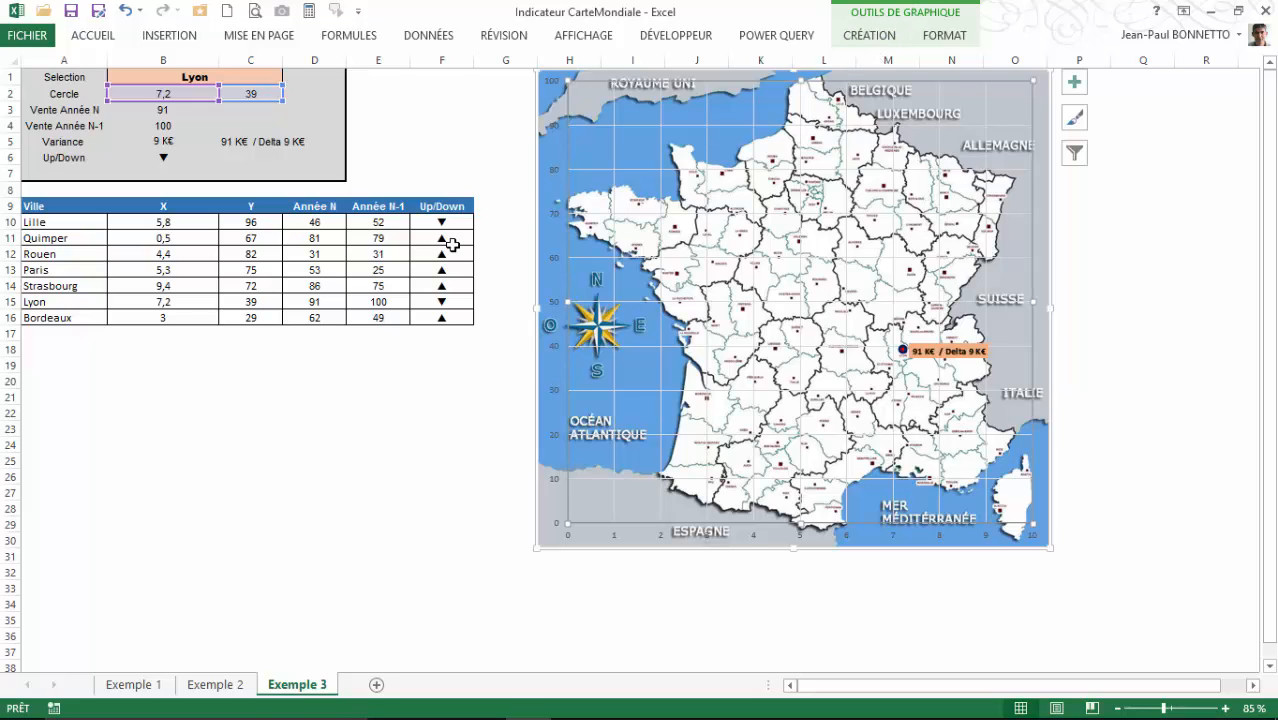
pyautogui.click(946, 44)
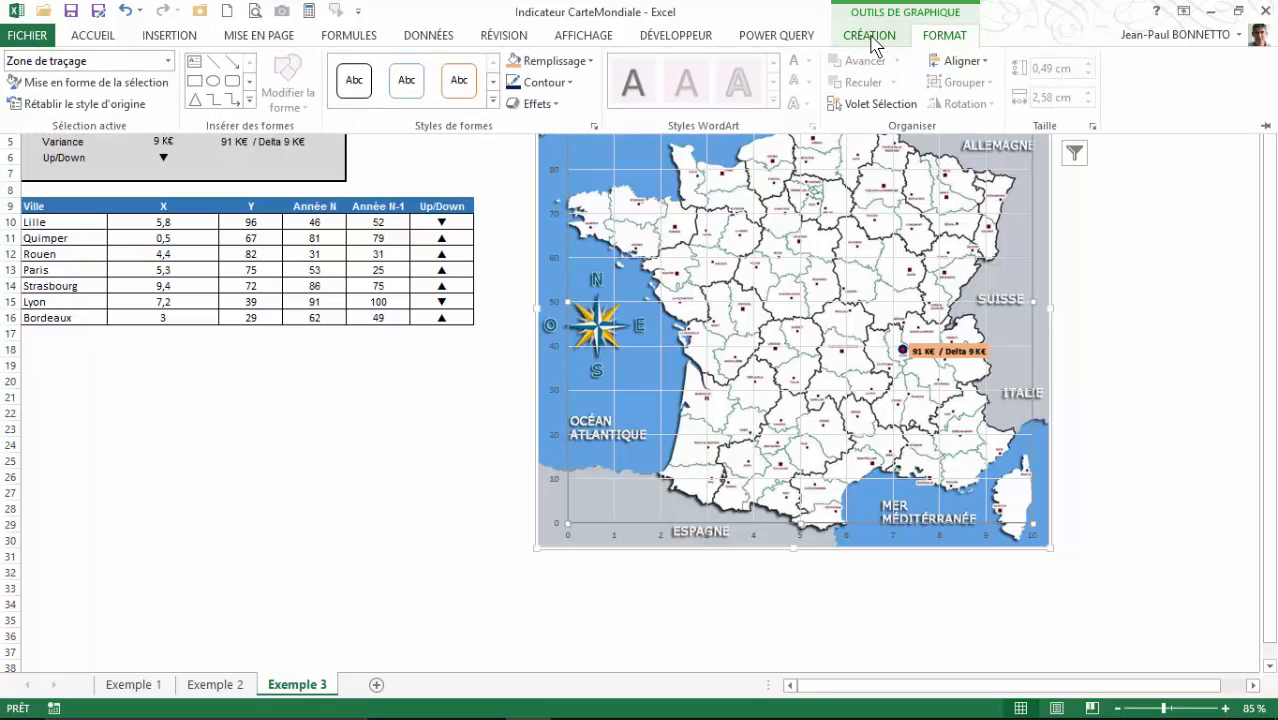
pyautogui.click(871, 38)
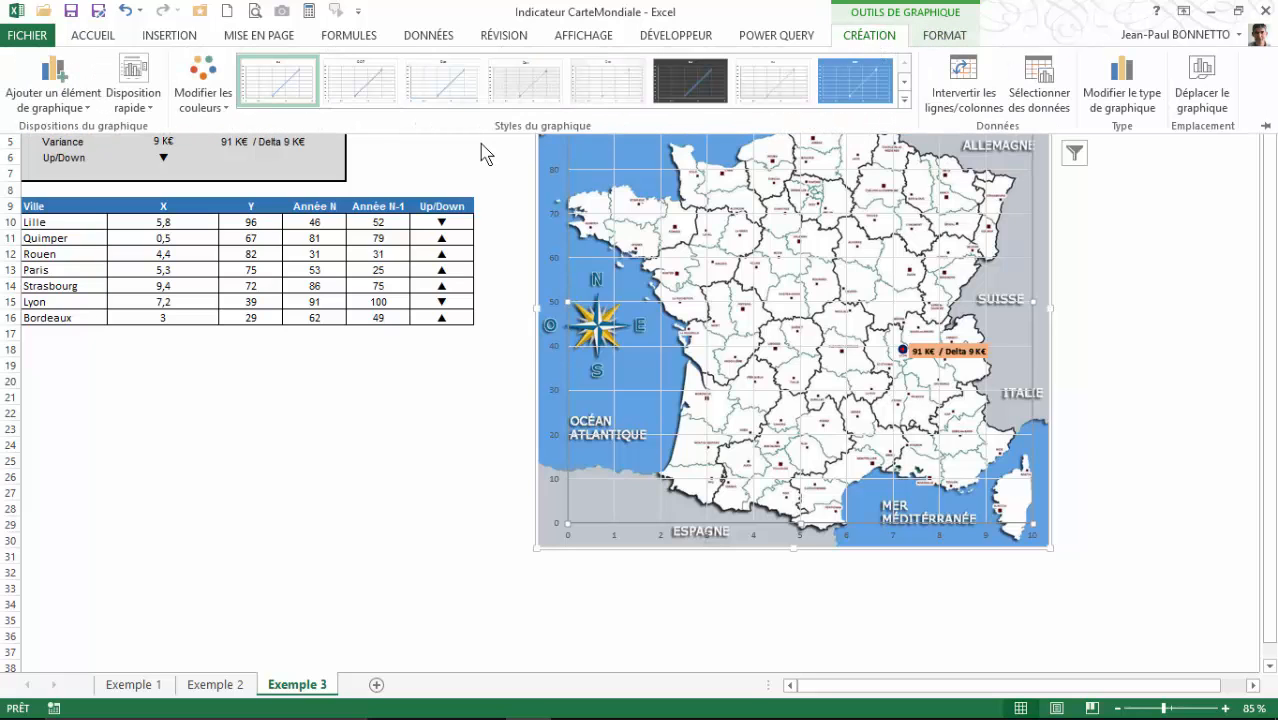
pyautogui.click(1120, 85)
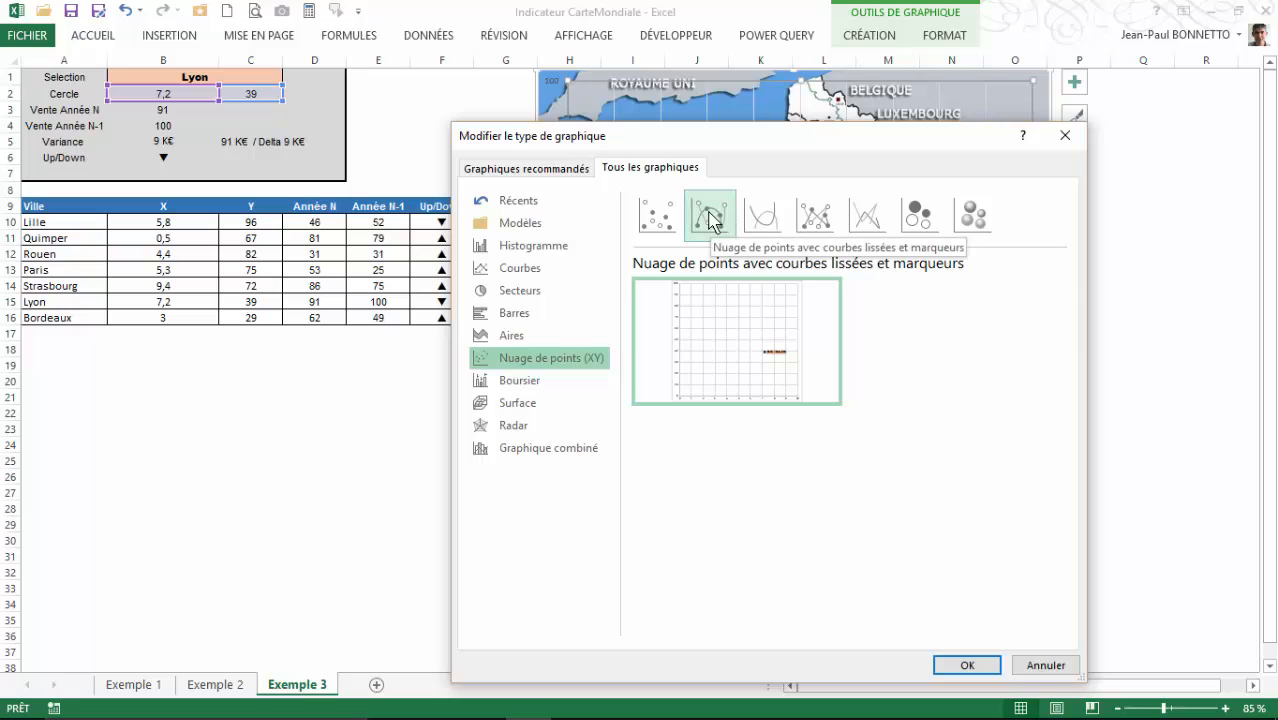
pyautogui.moveTo(761, 352)
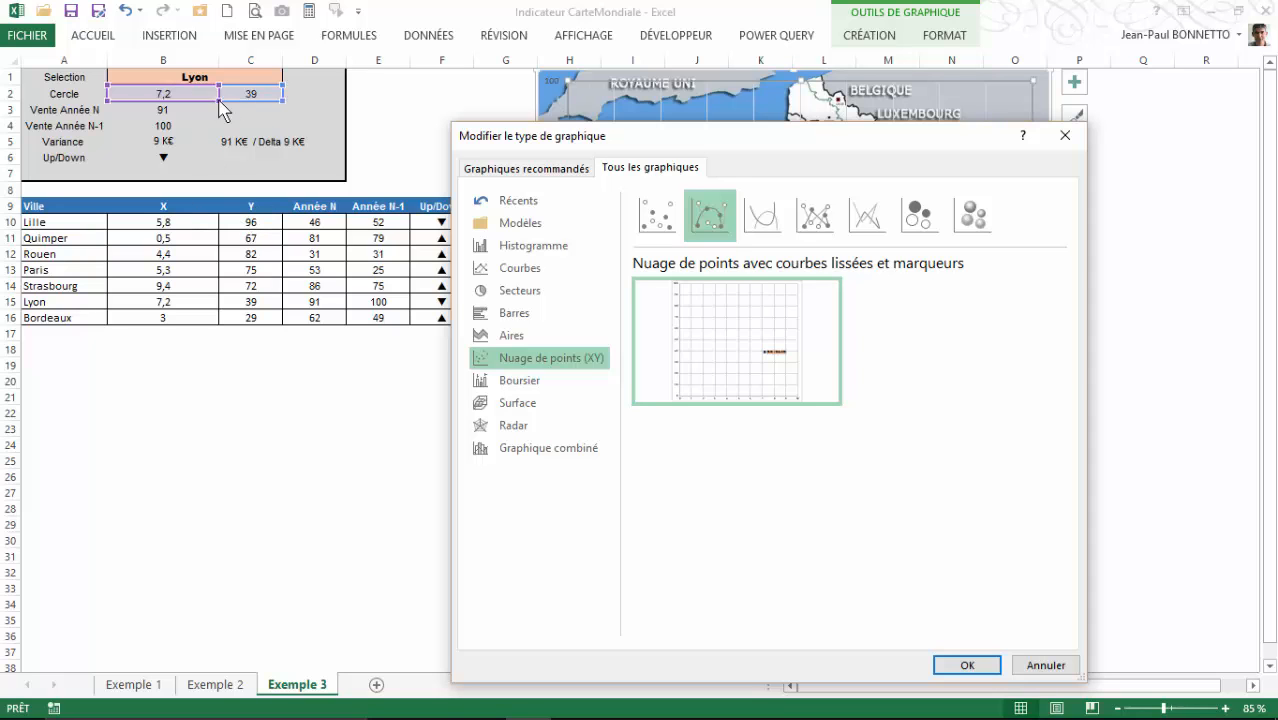
pyautogui.click(1065, 135)
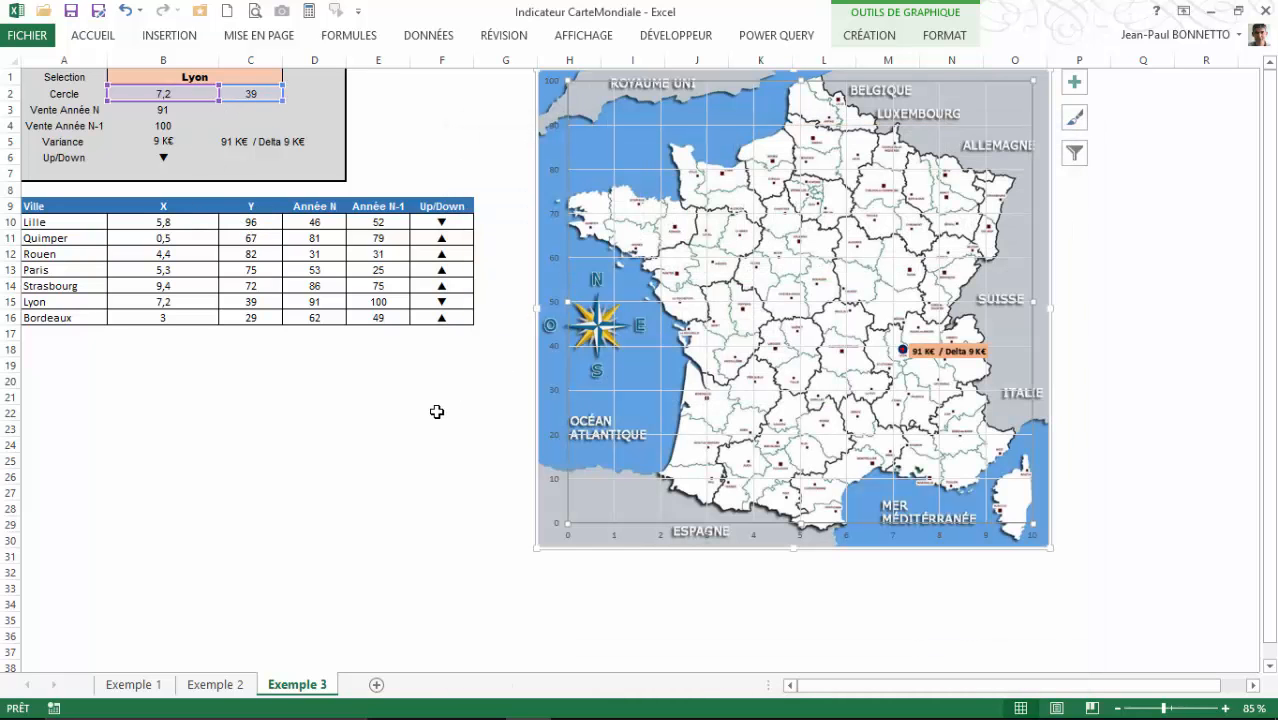
# Examine the city table's coordinates against the grid axes of the France map
pyautogui.click(170, 222)
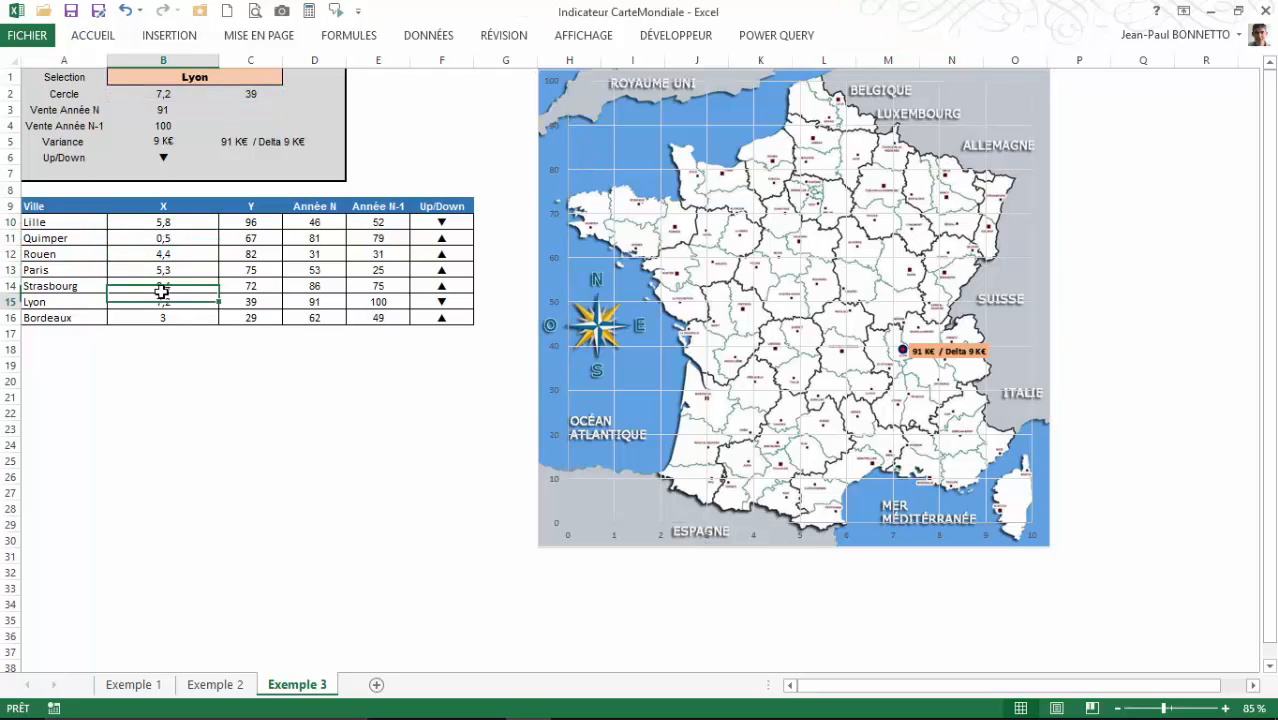
pyautogui.click(62, 222)
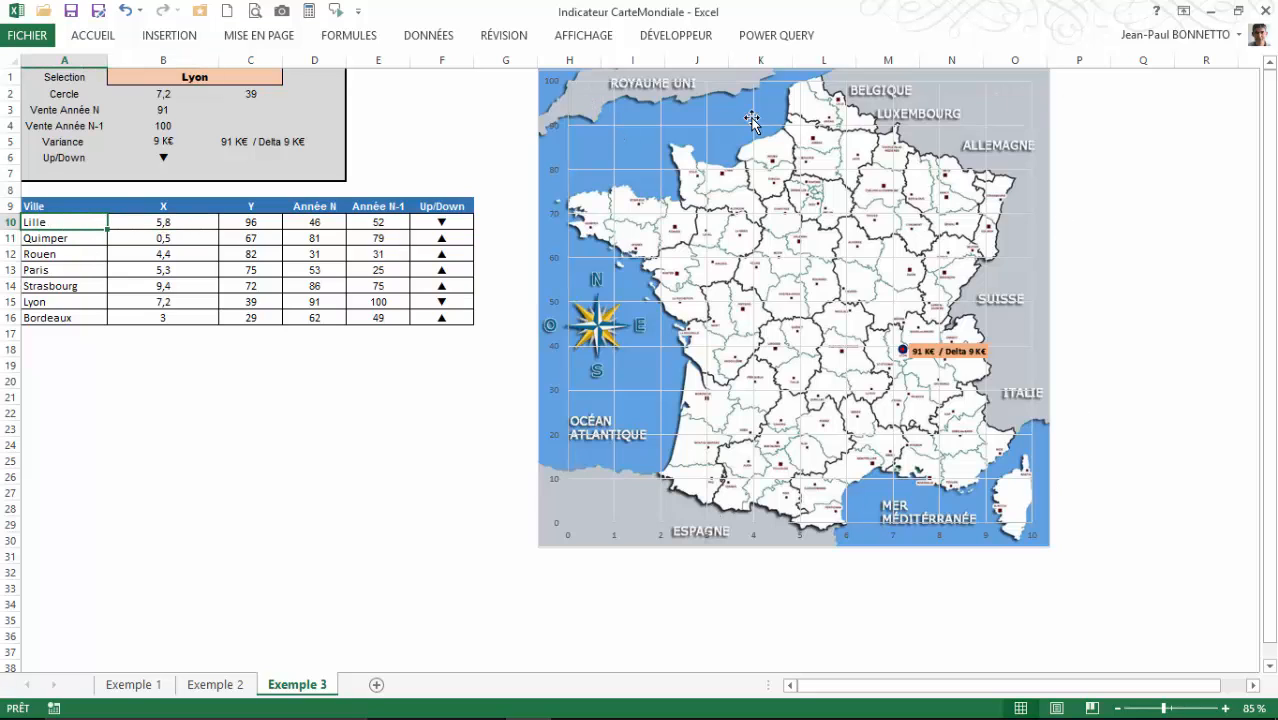
pyautogui.click(776, 80)
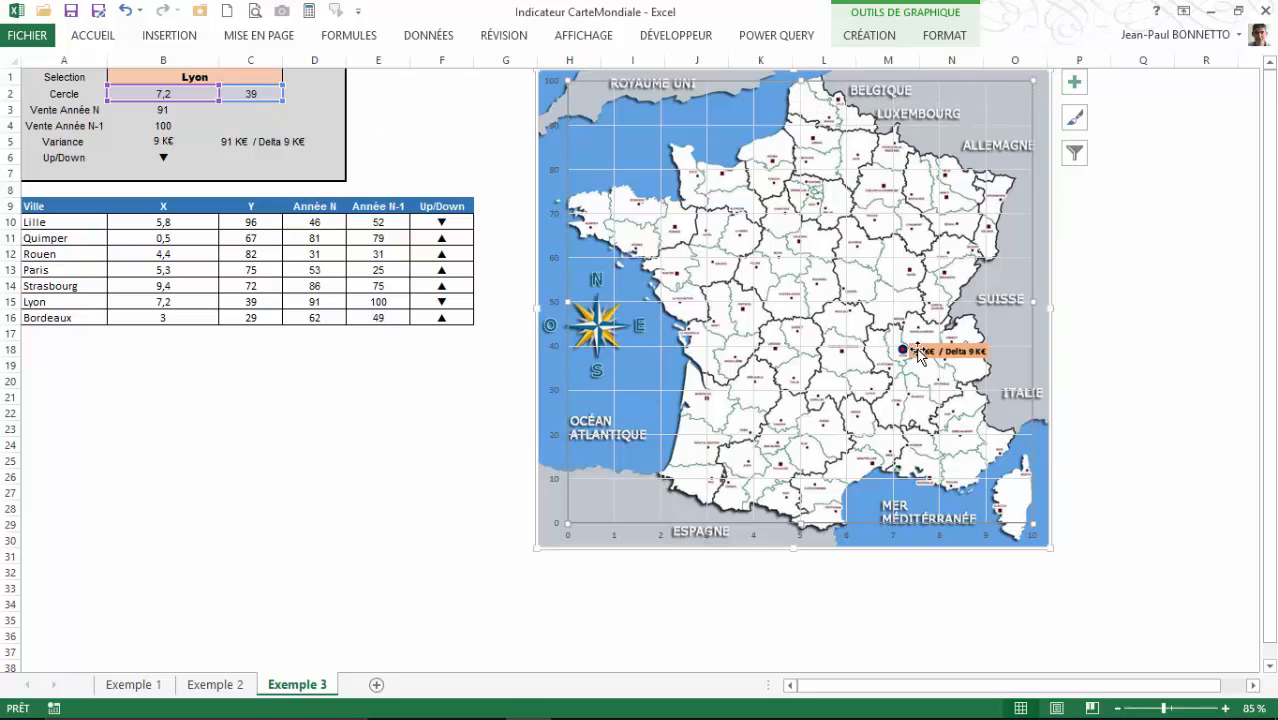
pyautogui.click(274, 258)
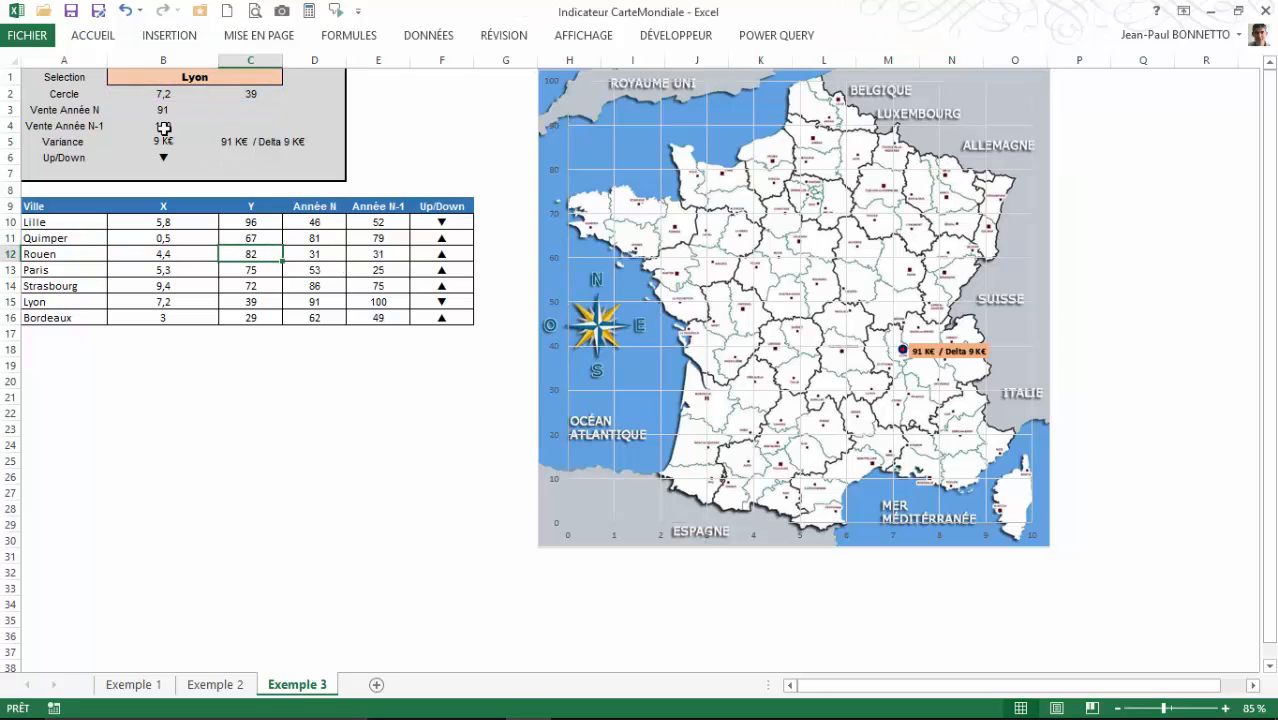
pyautogui.click(151, 237)
pyautogui.moveTo(40, 222); pyautogui.dragTo(440, 316)
pyautogui.click(248, 270)
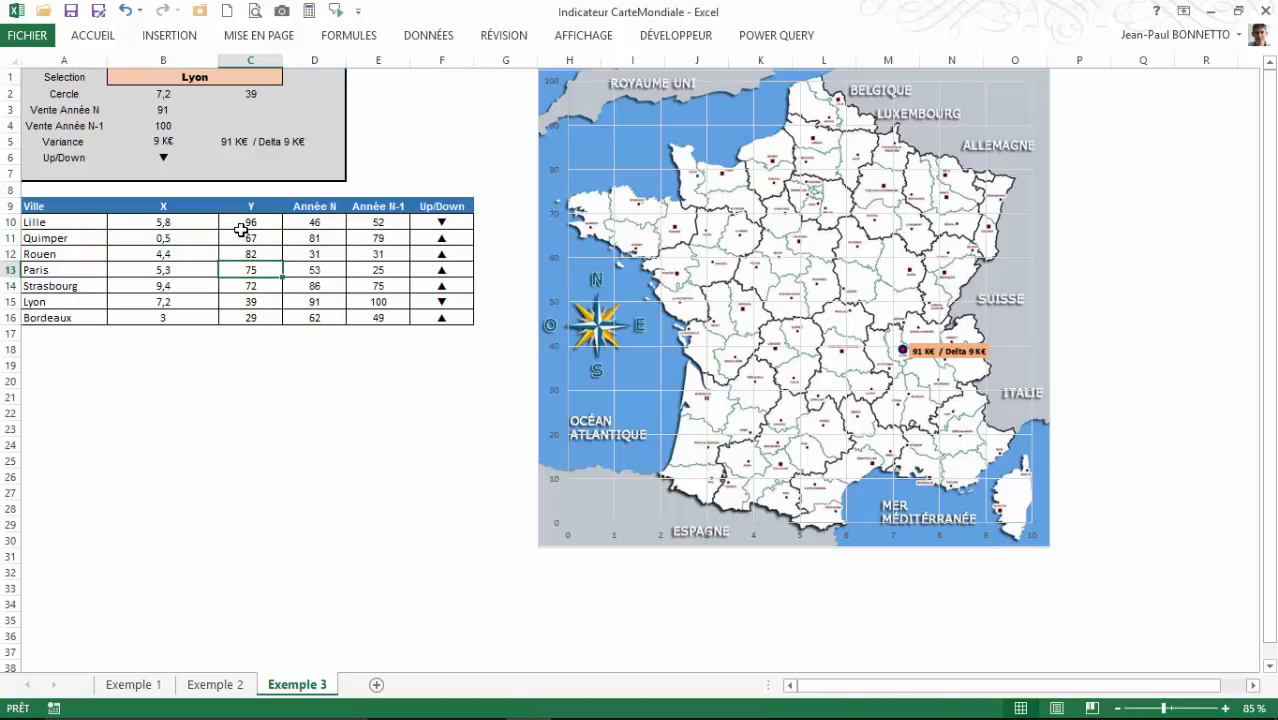
# Enter 0,5 as the X coordinate of Quimper in the city table
pyautogui.click(163, 237)
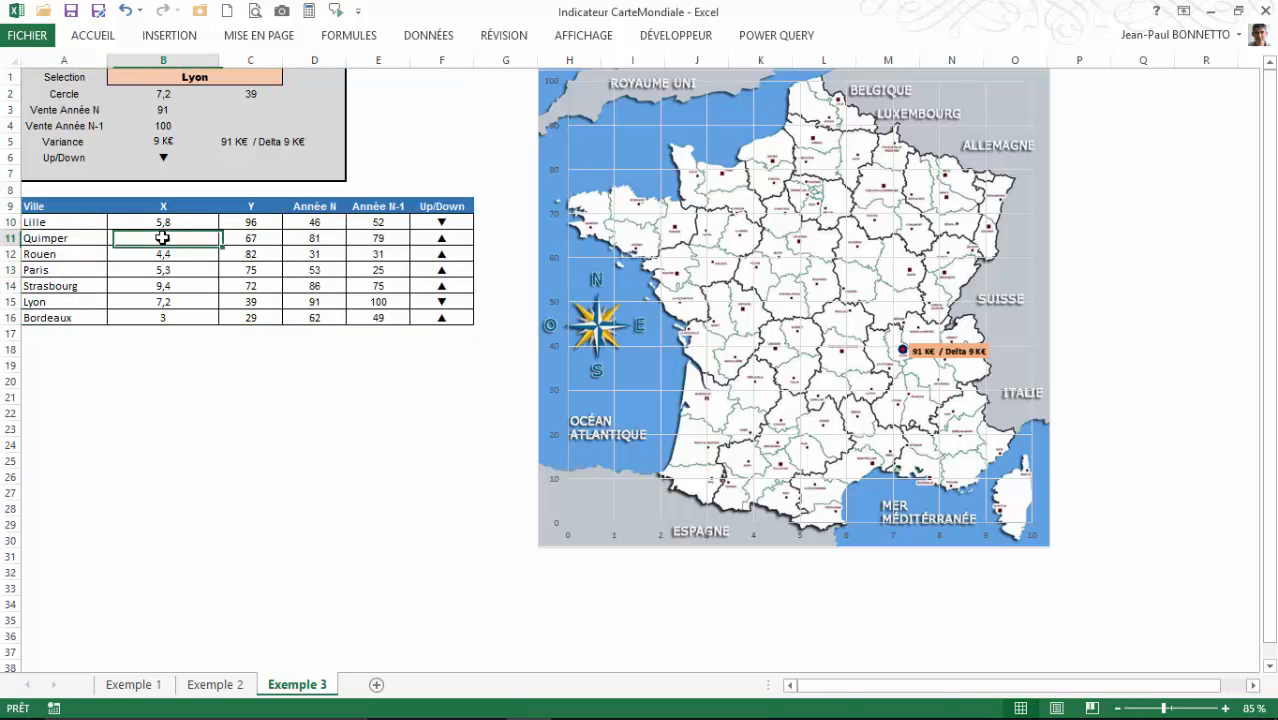
pyautogui.write('0,5')
pyautogui.press('Tab')
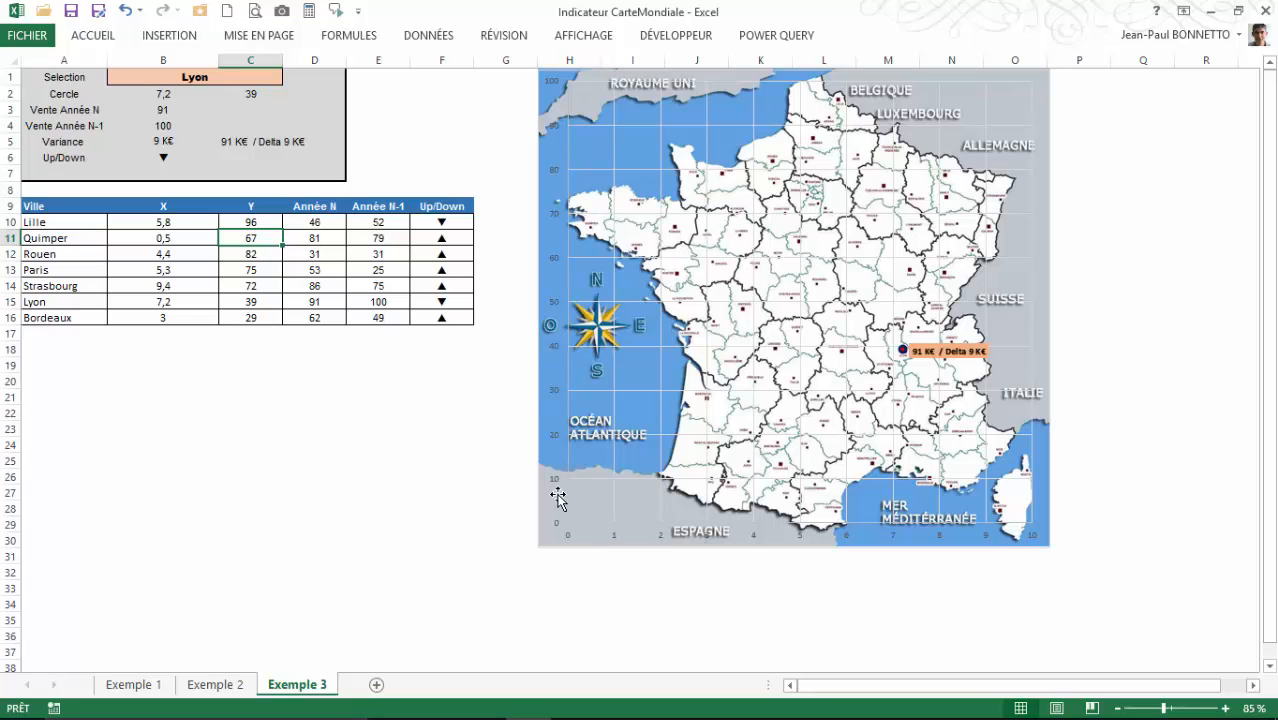
# Review the cities' X and Y coordinates and the sales in the Année N and Année N-1 columns
pyautogui.click(163, 237)
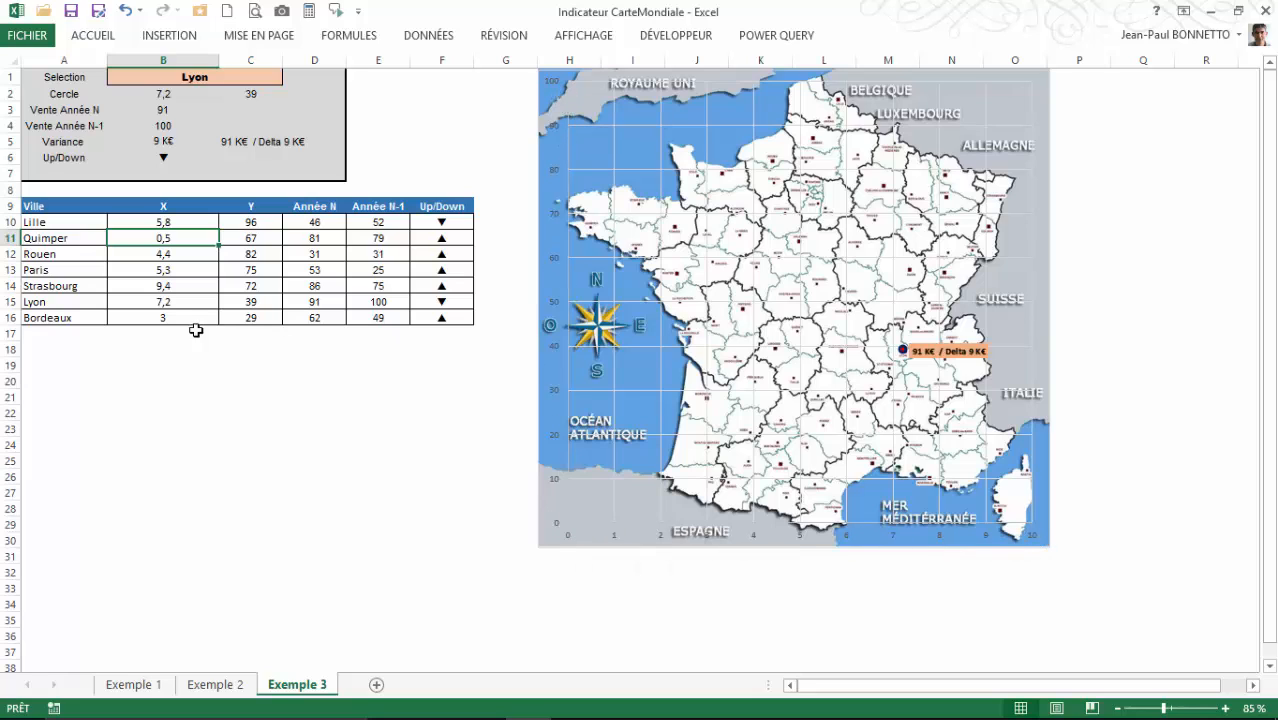
pyautogui.click(165, 258)
pyautogui.click(158, 304)
pyautogui.click(262, 219)
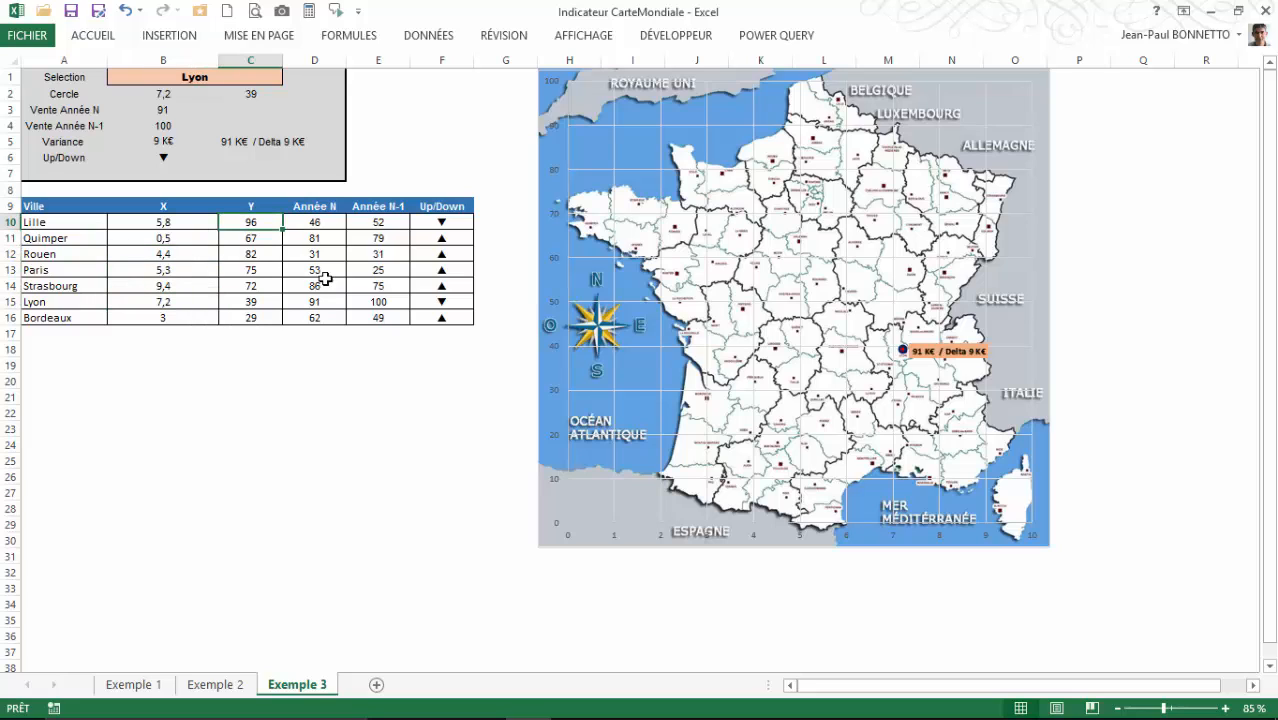
pyautogui.click(327, 221)
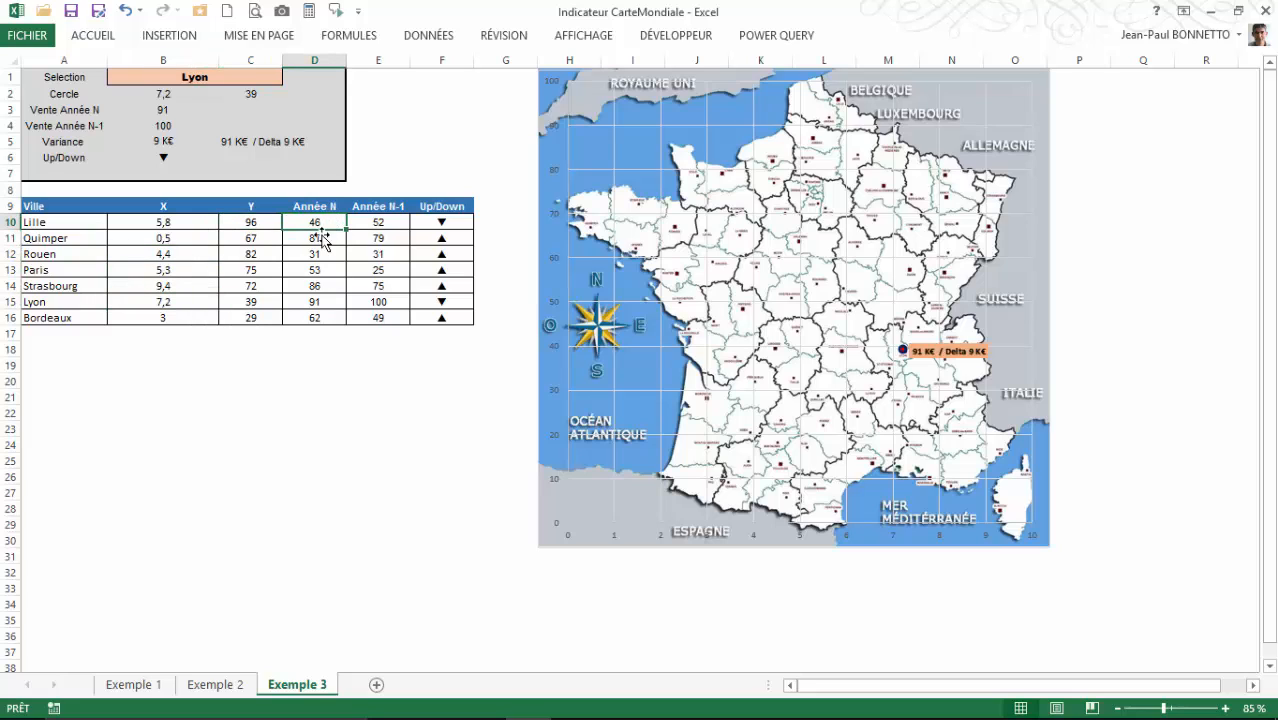
pyautogui.click(322, 238)
pyautogui.moveTo(318, 219); pyautogui.dragTo(322, 318)
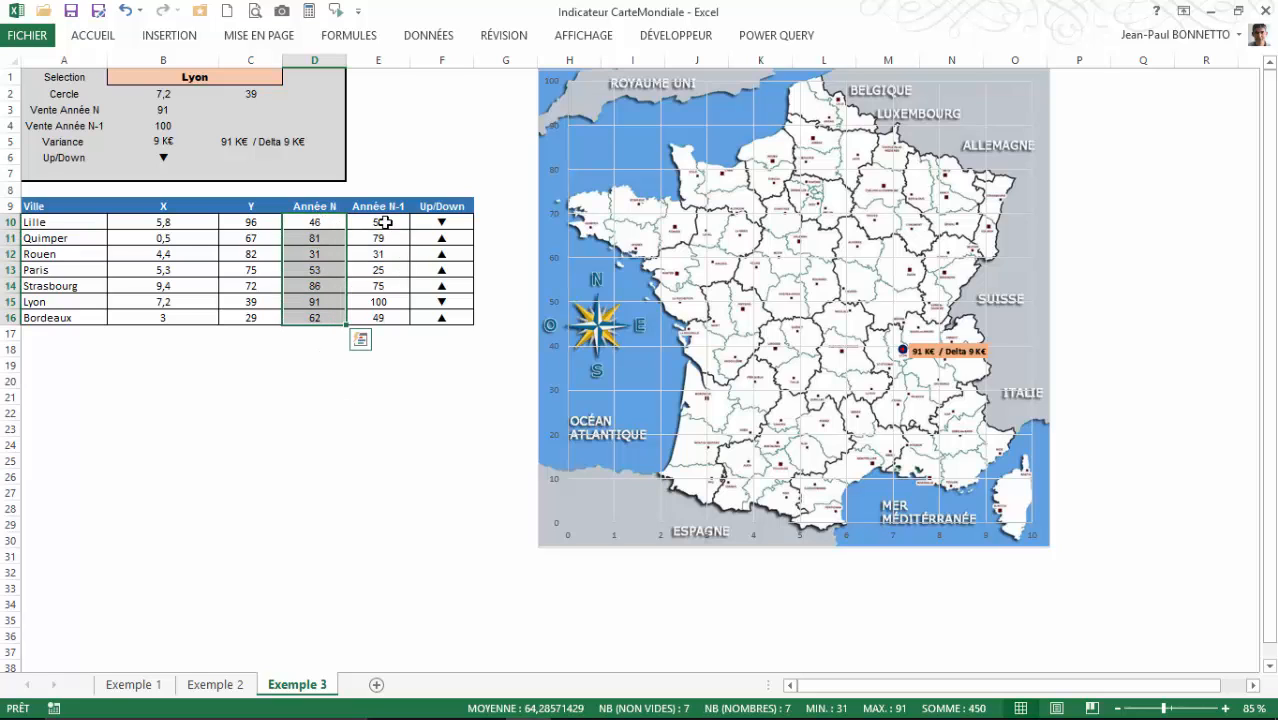
pyautogui.moveTo(385, 222); pyautogui.dragTo(382, 314)
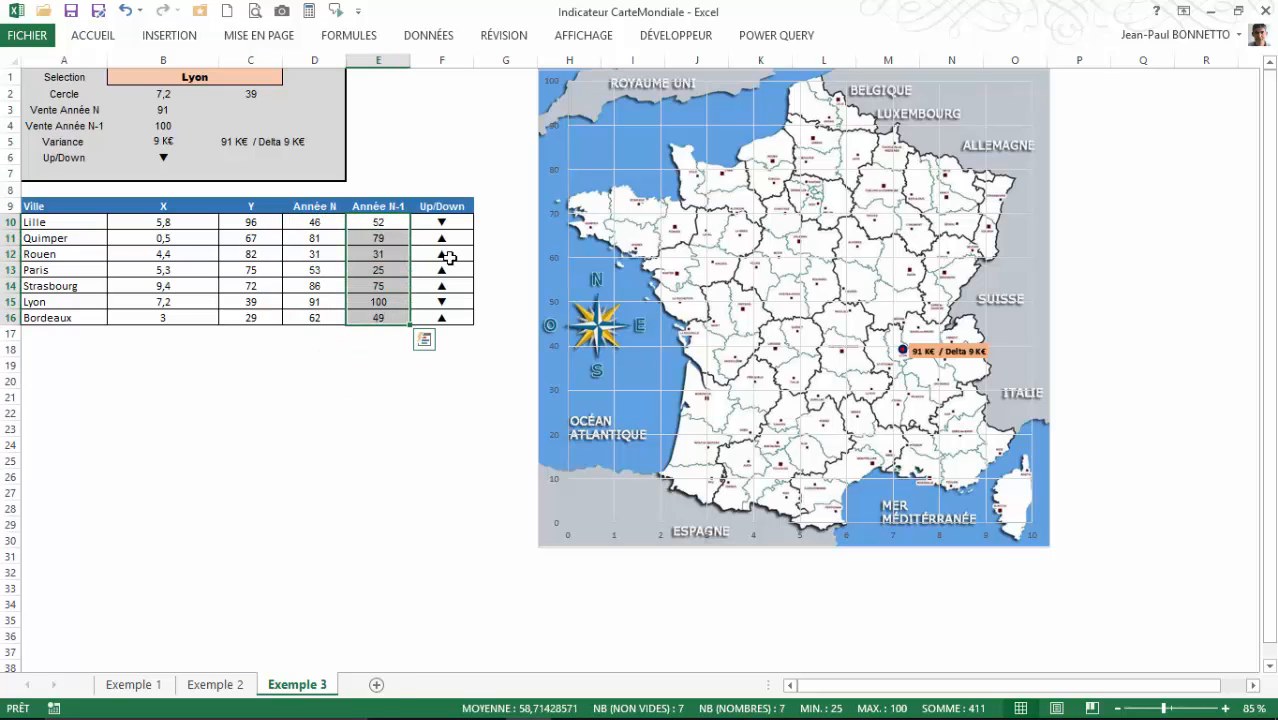
# Compare the Année N and Année N-1 sales with the Up/Down arrows in the Lille and Quimper rows
pyautogui.click(445, 224)
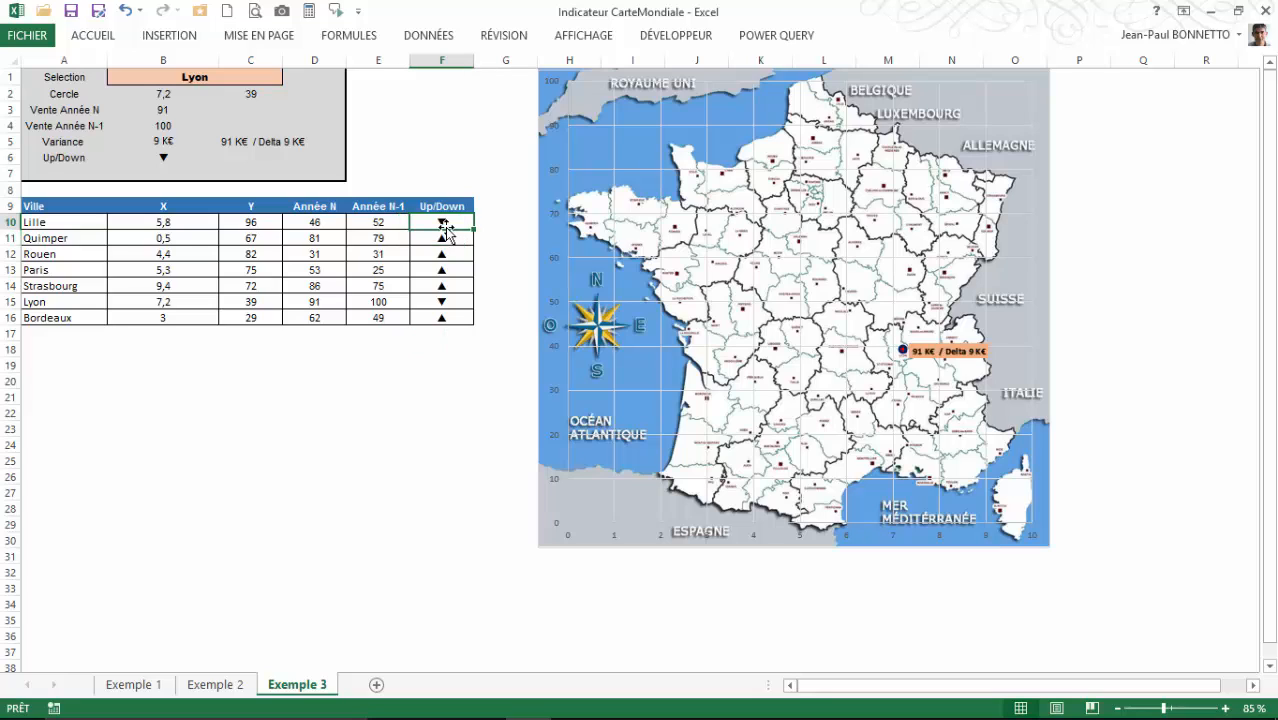
pyautogui.click(442, 250)
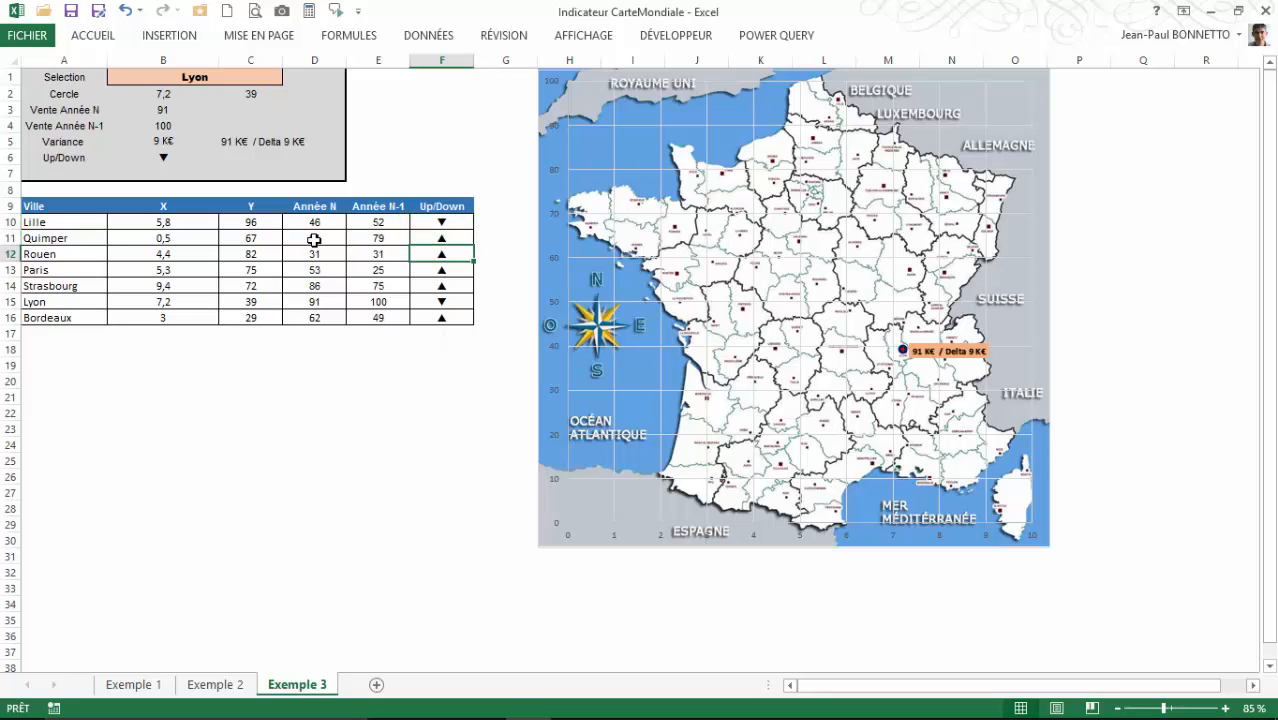
pyautogui.click(314, 240)
pyautogui.click(382, 238)
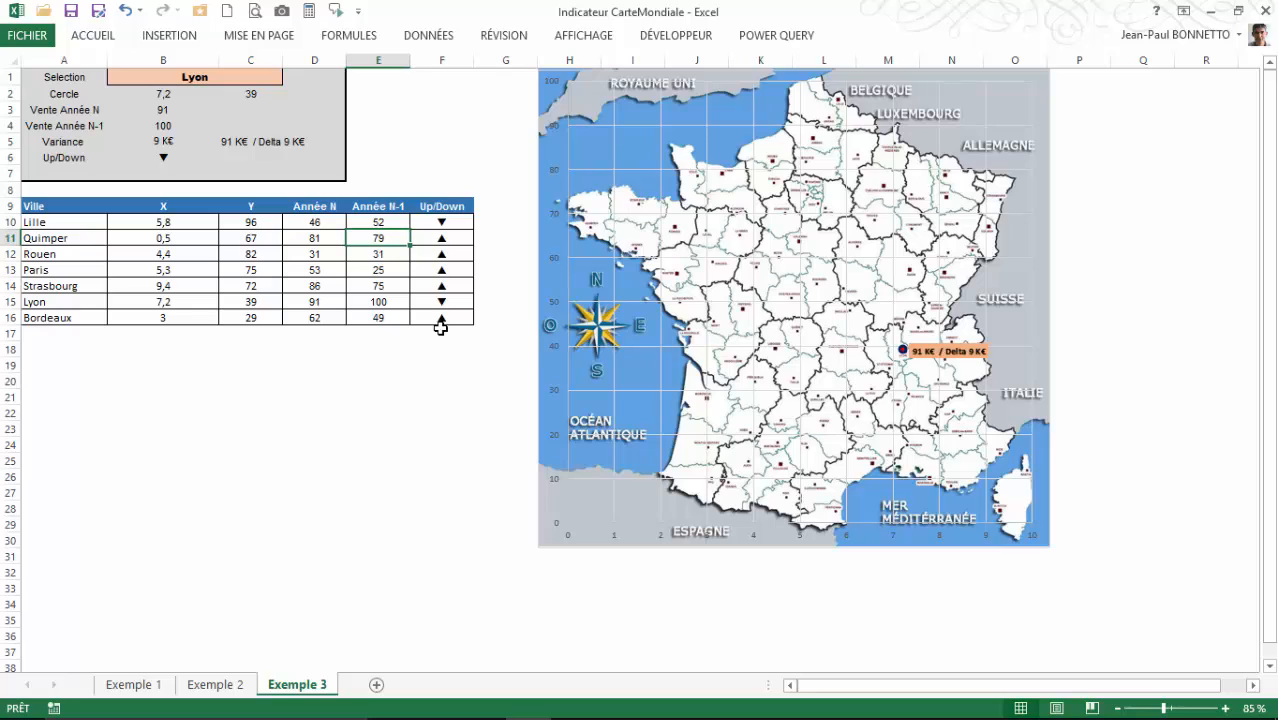
pyautogui.click(322, 240)
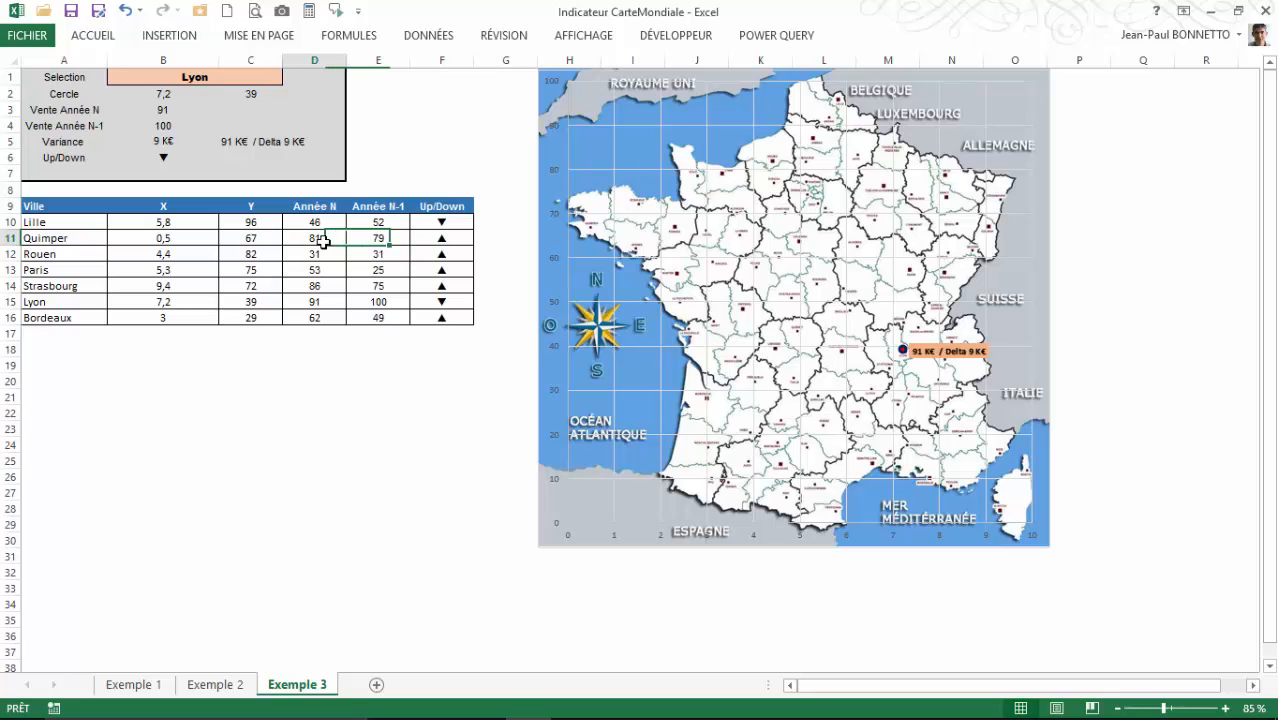
pyautogui.click(382, 238)
pyautogui.click(438, 239)
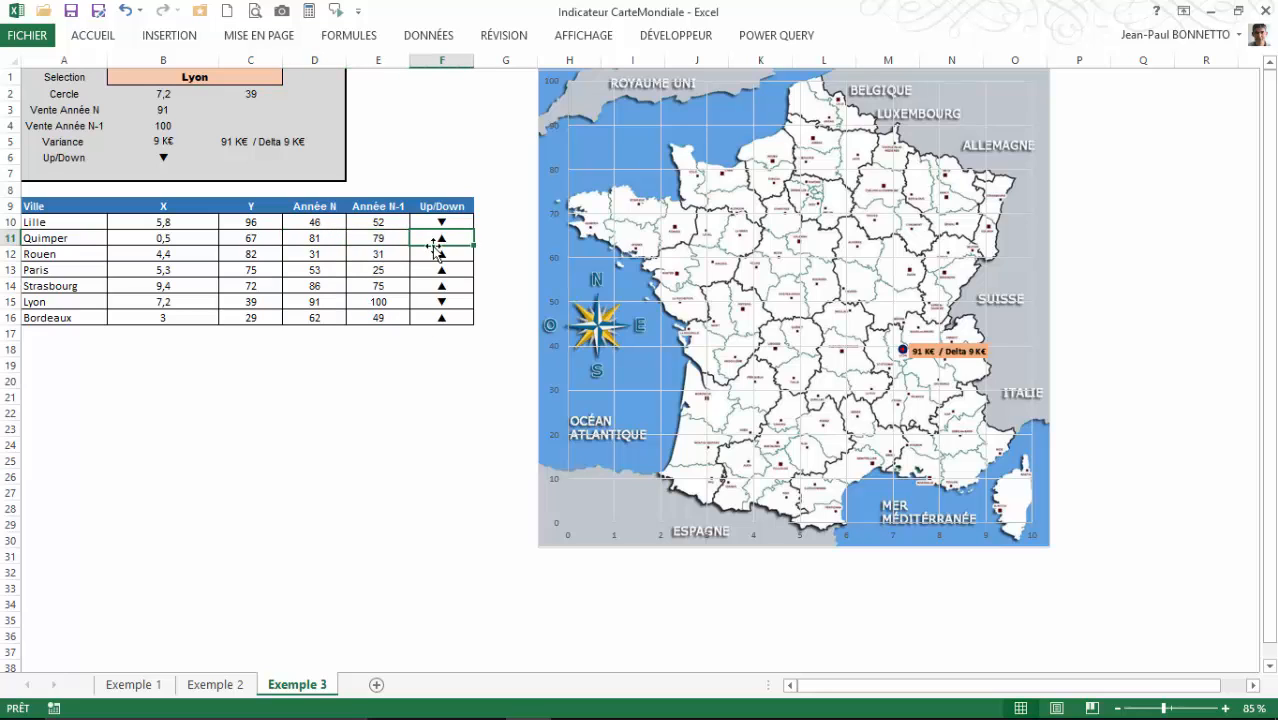
pyautogui.click(322, 240)
pyautogui.click(380, 238)
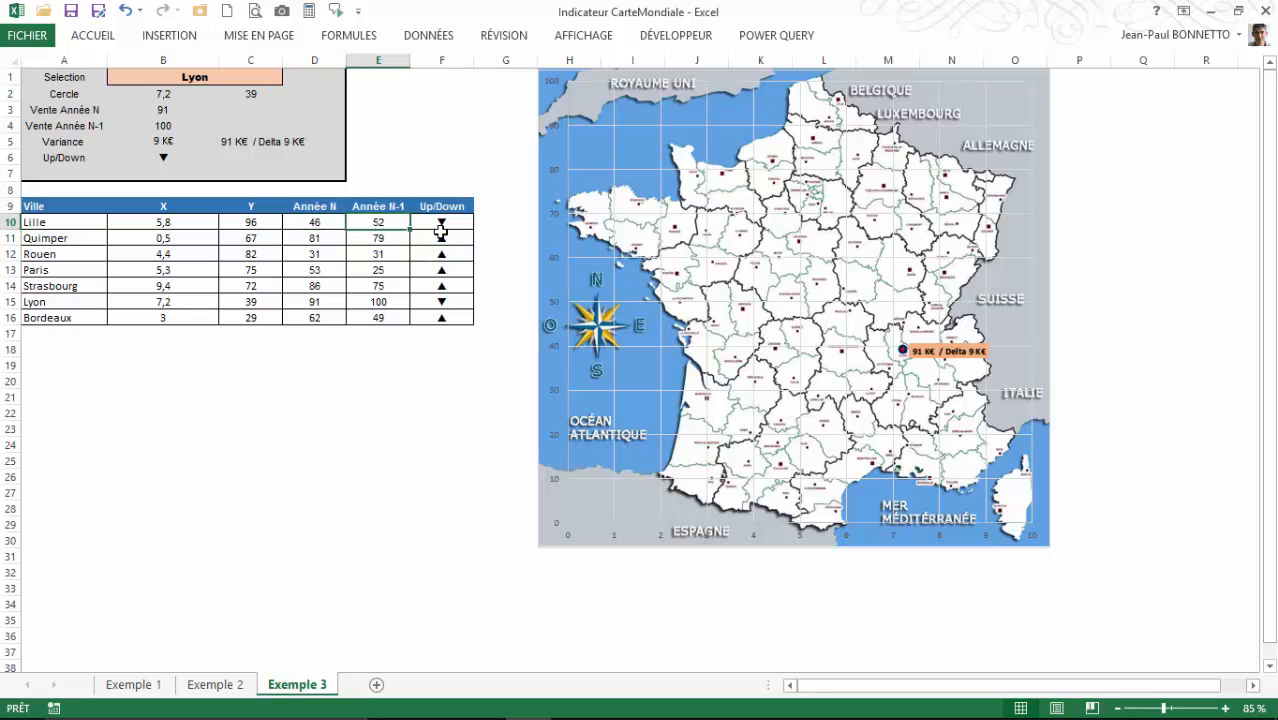
pyautogui.click(436, 240)
pyautogui.click(436, 224)
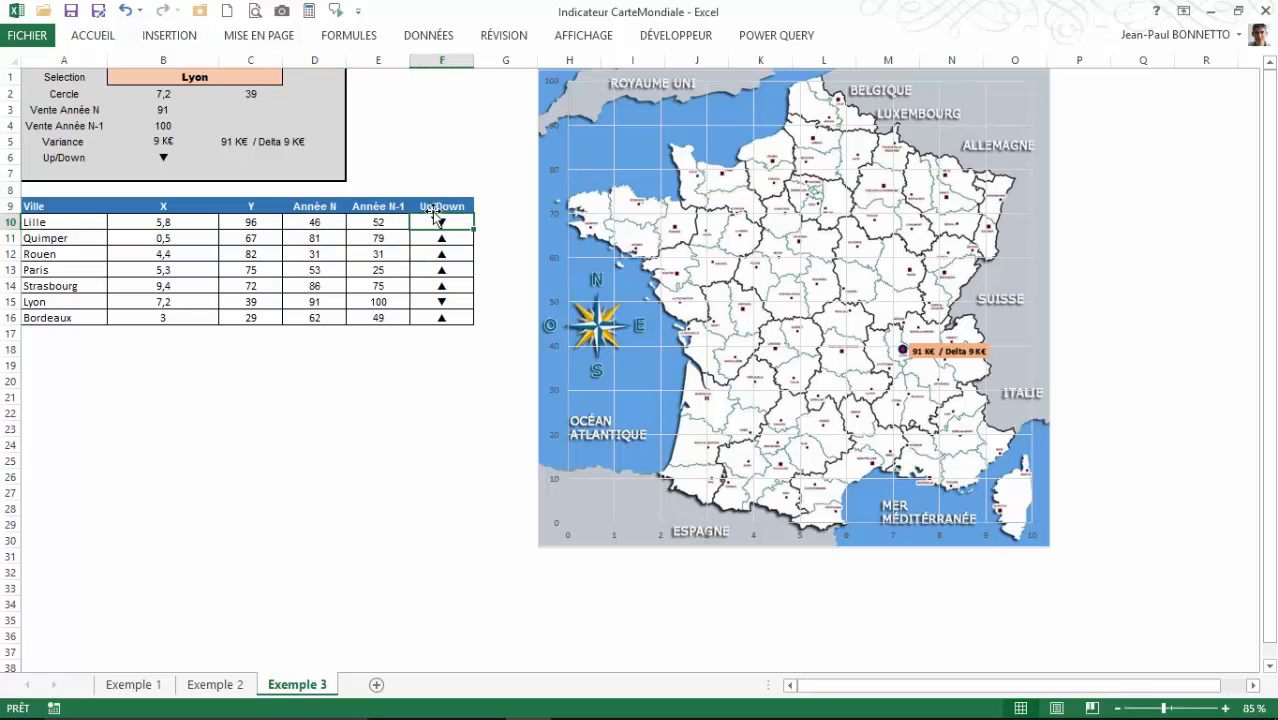
# Display the formula bar to show the Up/Down formula of Lille in F10, and keep the ribbon permanently expanded
pyautogui.click(579, 36)
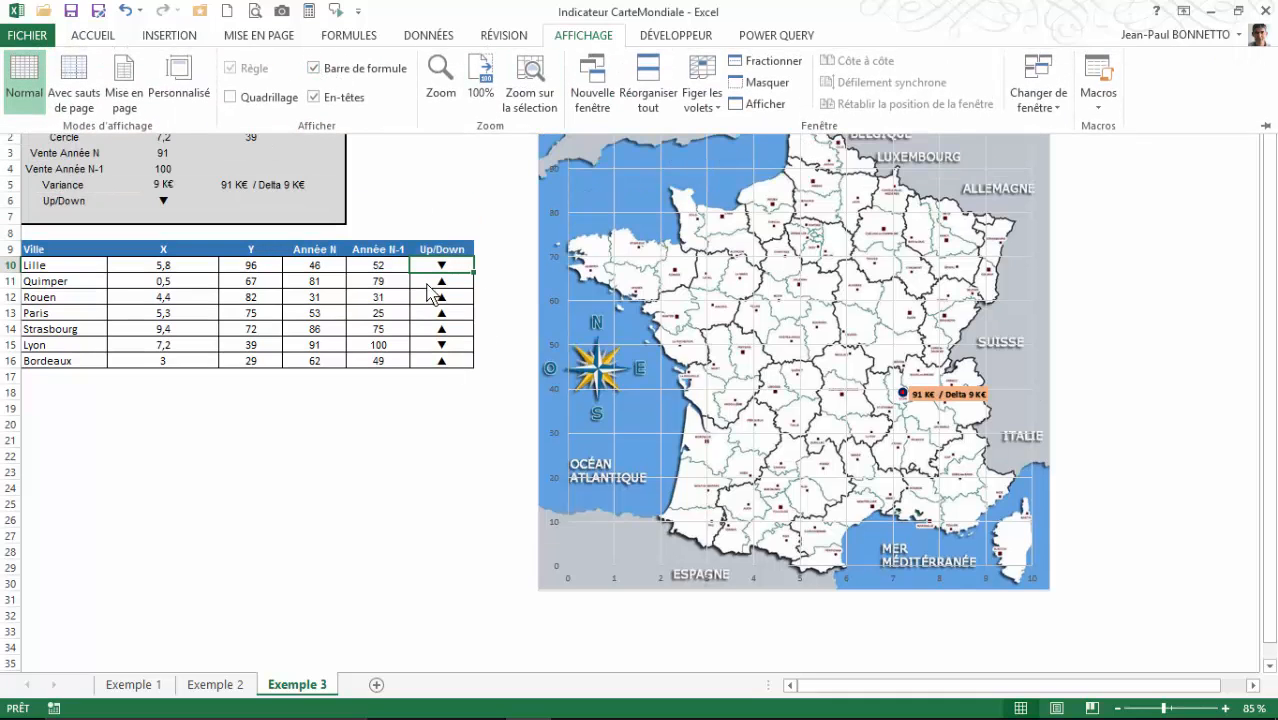
pyautogui.click(438, 266)
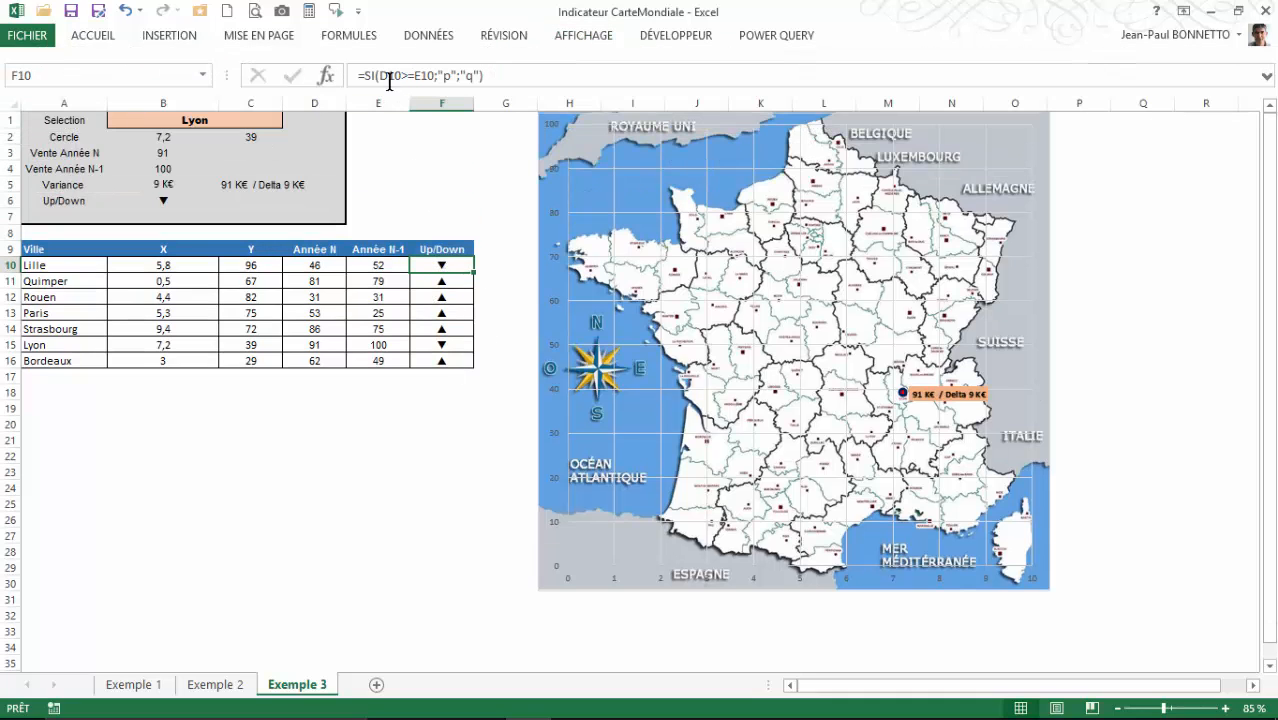
pyautogui.click(178, 37)
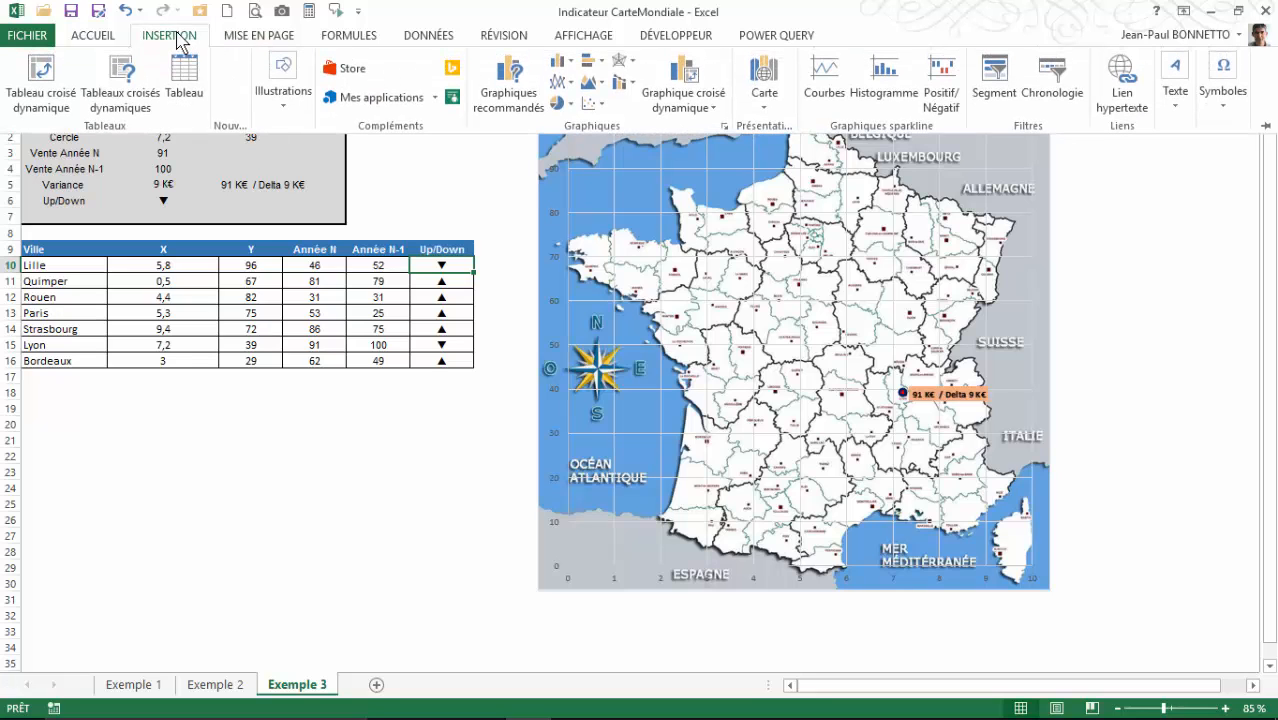
pyautogui.doubleClick(178, 37)
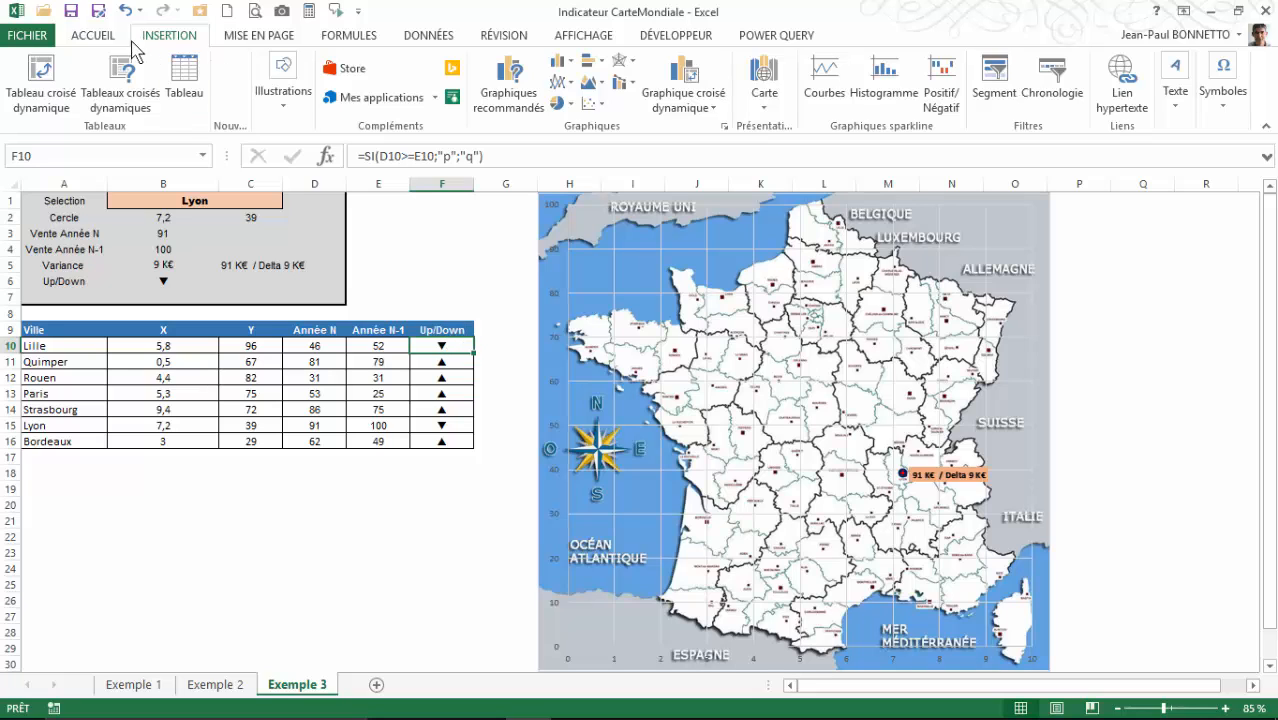
# Check the font applied to the Up/Down arrow in F10 without changing it
pyautogui.click(96, 38)
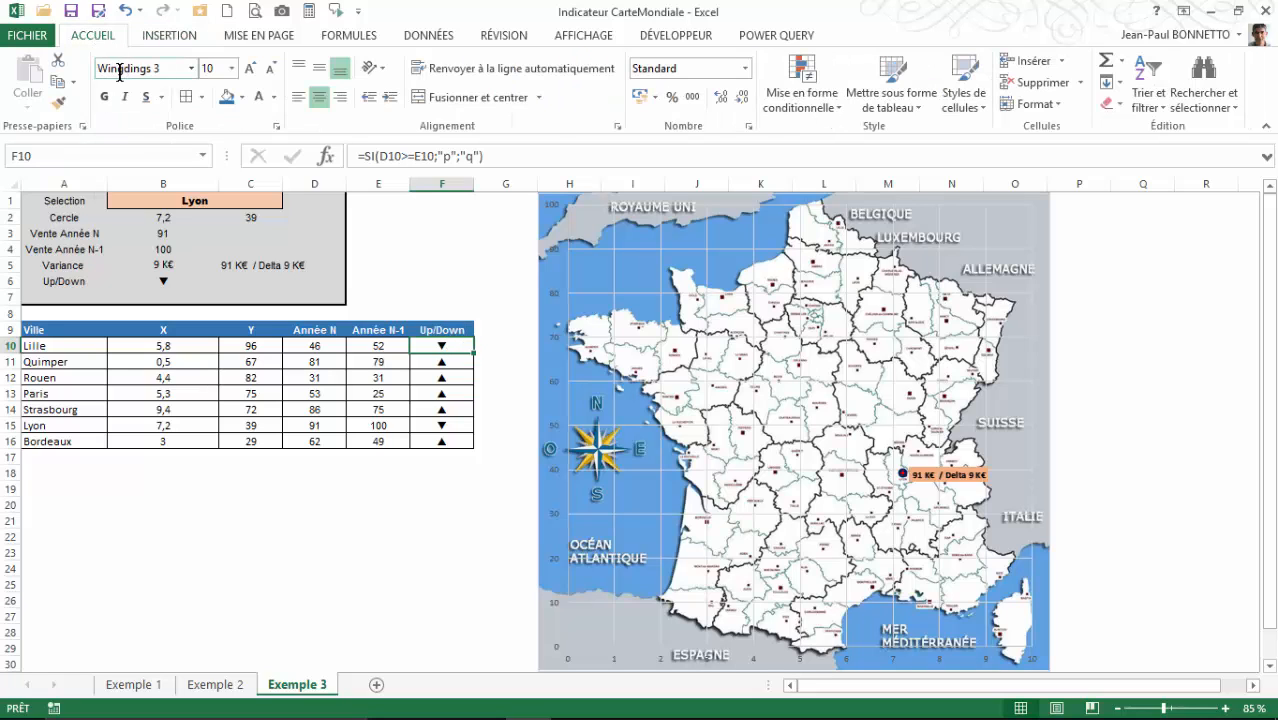
pyautogui.click(191, 68)
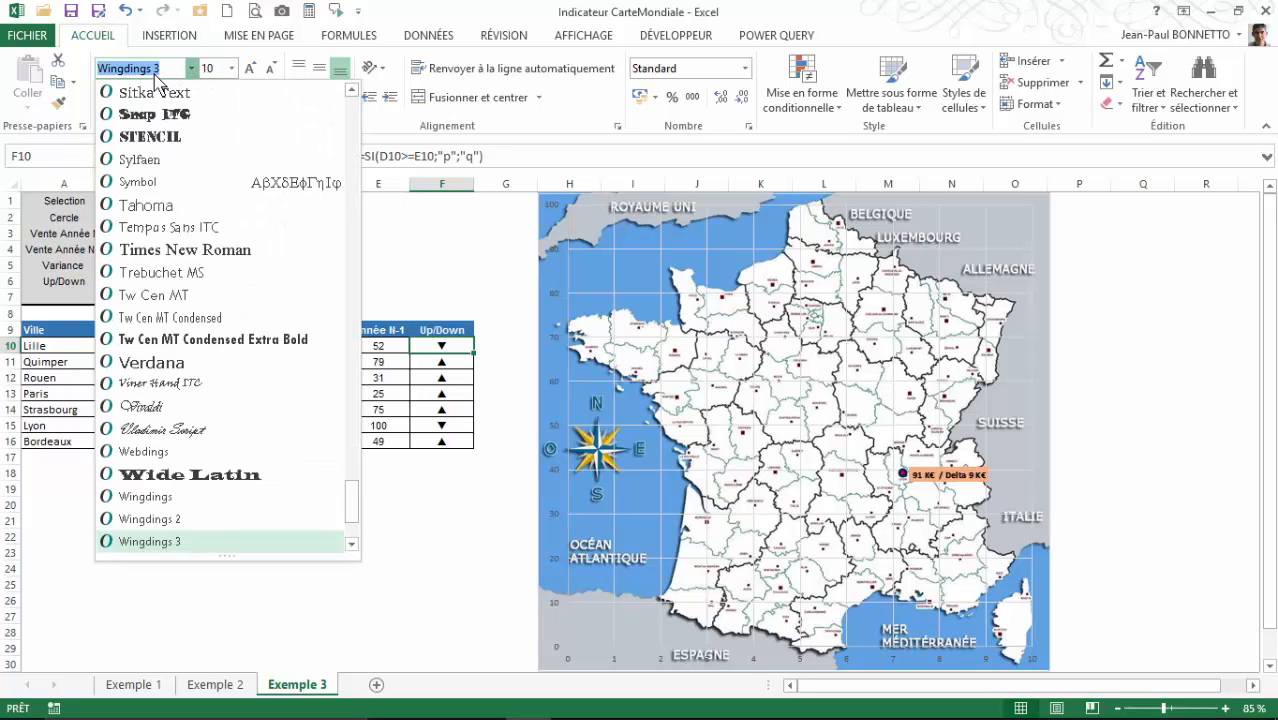
pyautogui.click(191, 68)
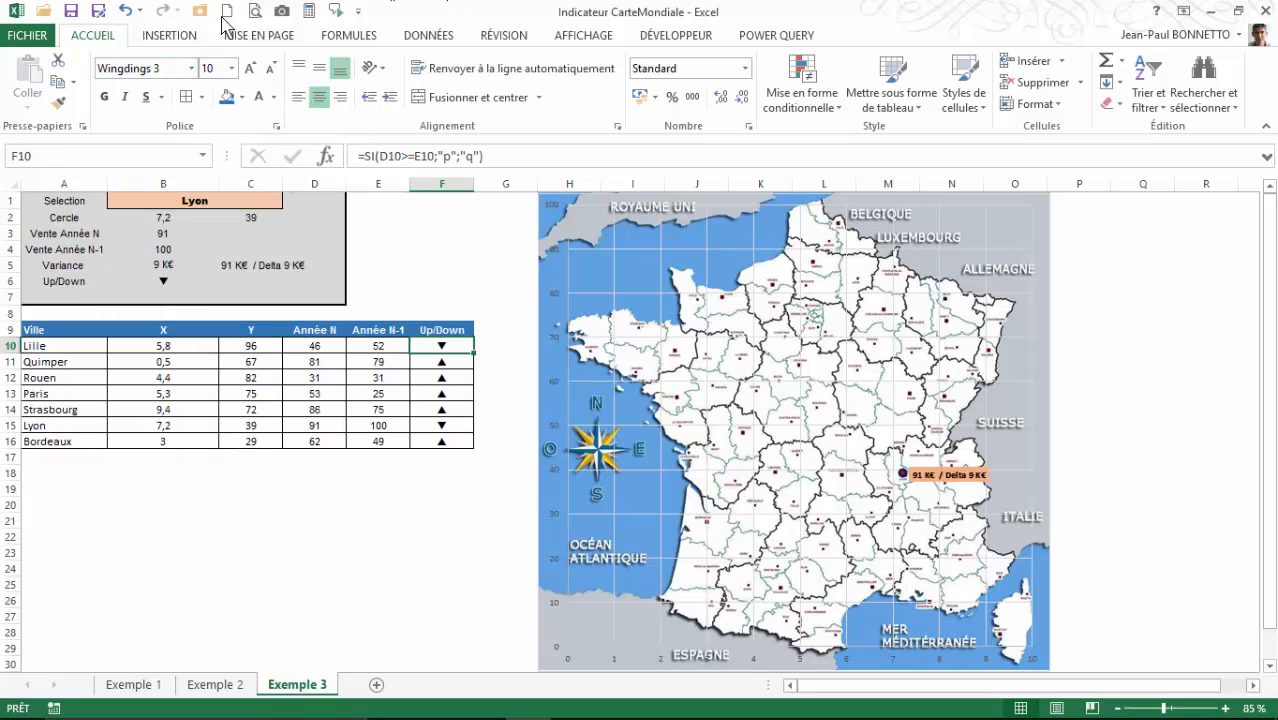
# Open the symbol picker from the formula in F10 and browse the characters of the Wingdings 3 font
pyautogui.click(180, 36)
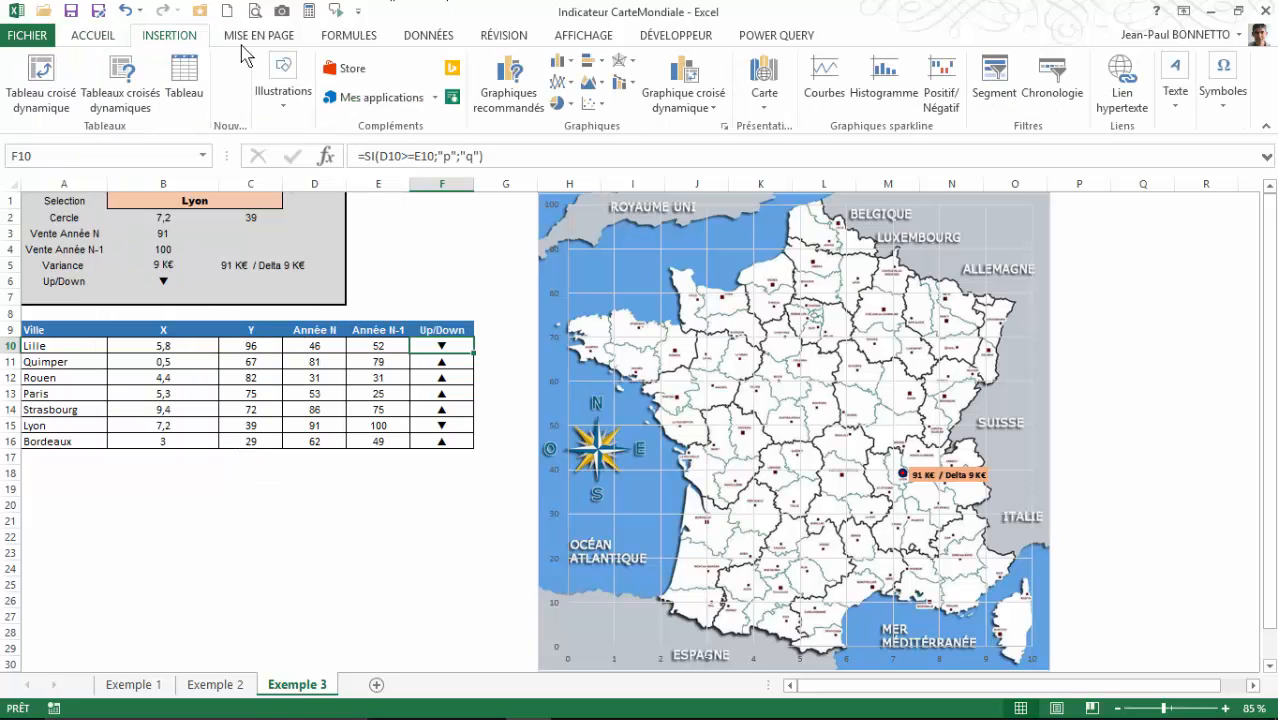
pyautogui.click(1224, 100)
pyautogui.click(1245, 160)
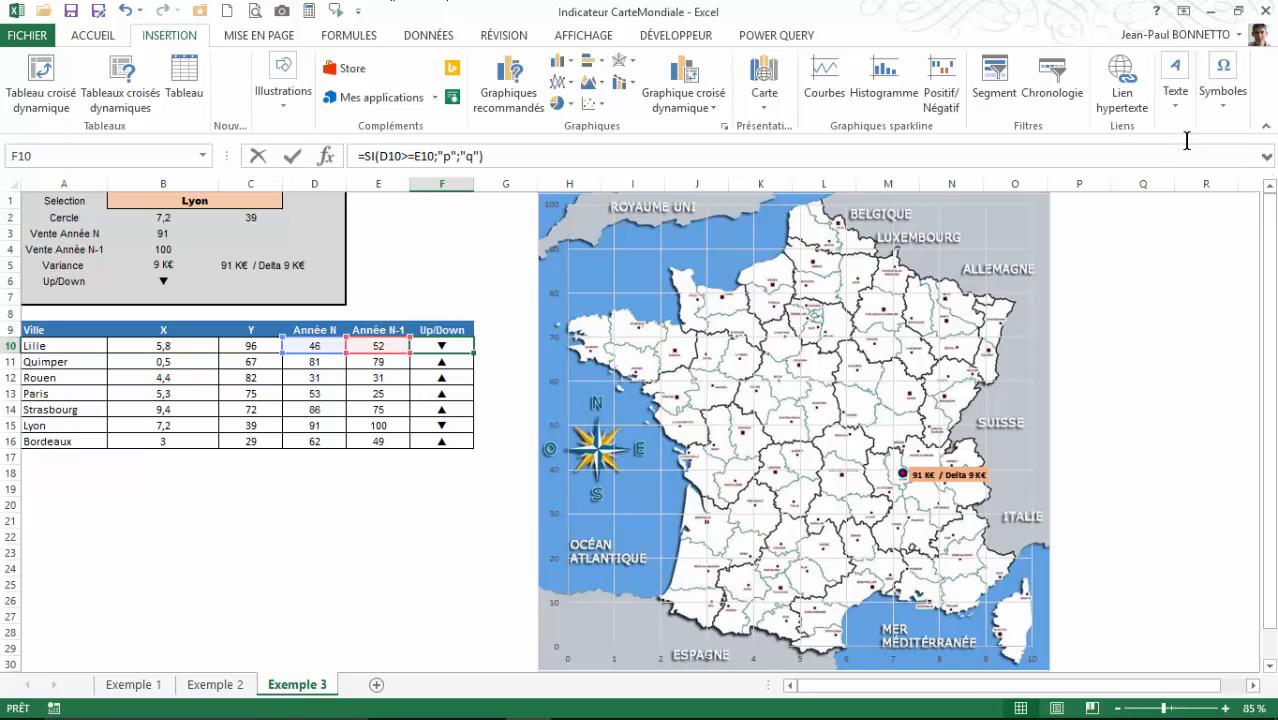
pyautogui.click(724, 219)
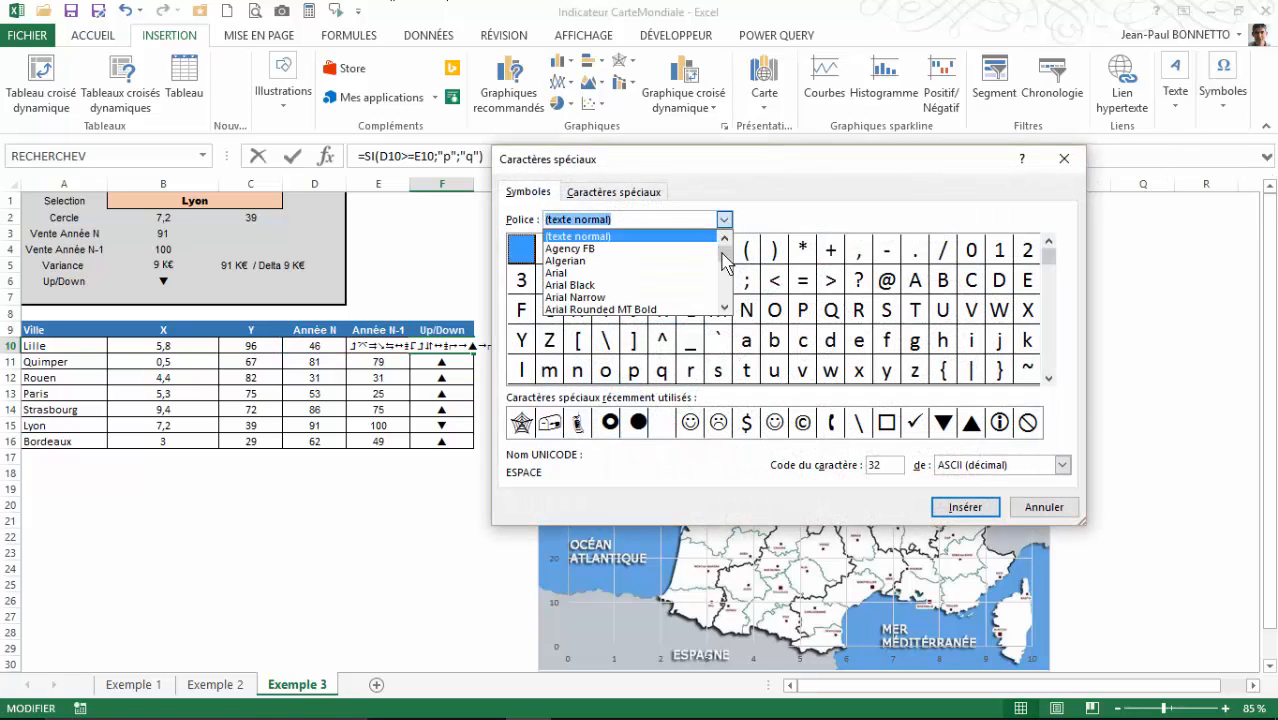
pyautogui.moveTo(726, 240); pyautogui.dragTo(726, 290)
pyautogui.scroll(4, 726, 240)
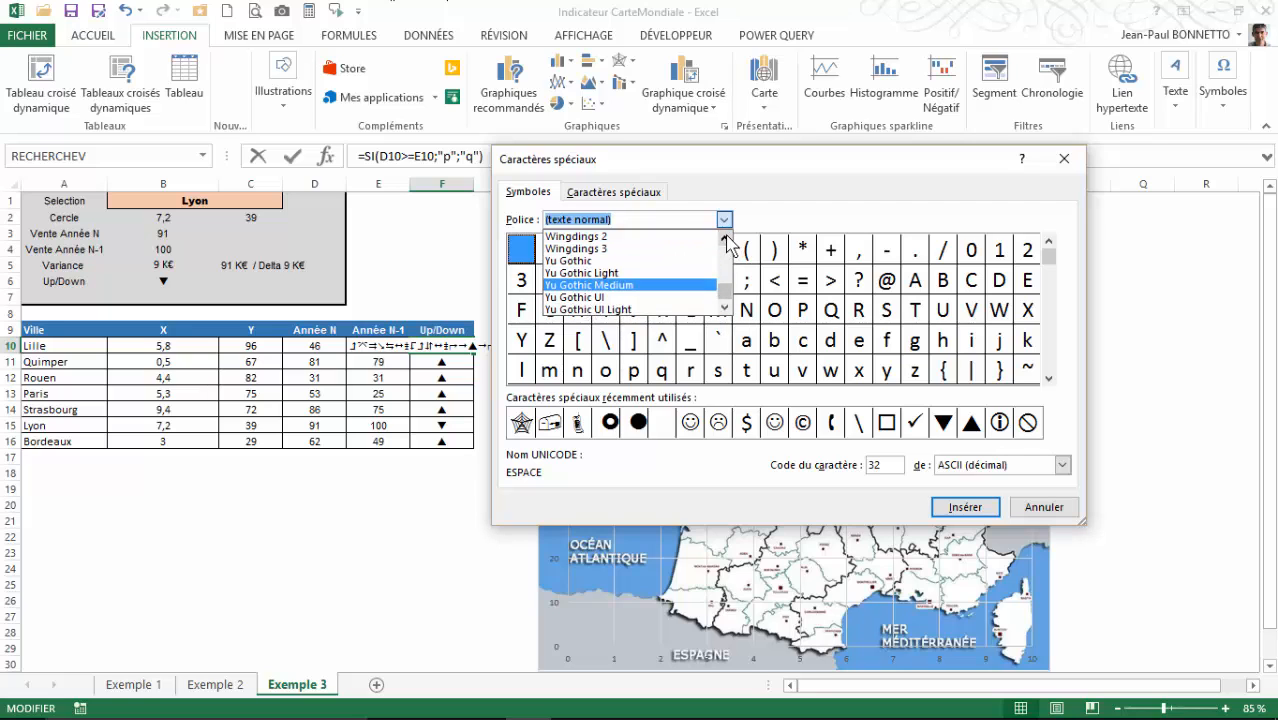
pyautogui.click(615, 273)
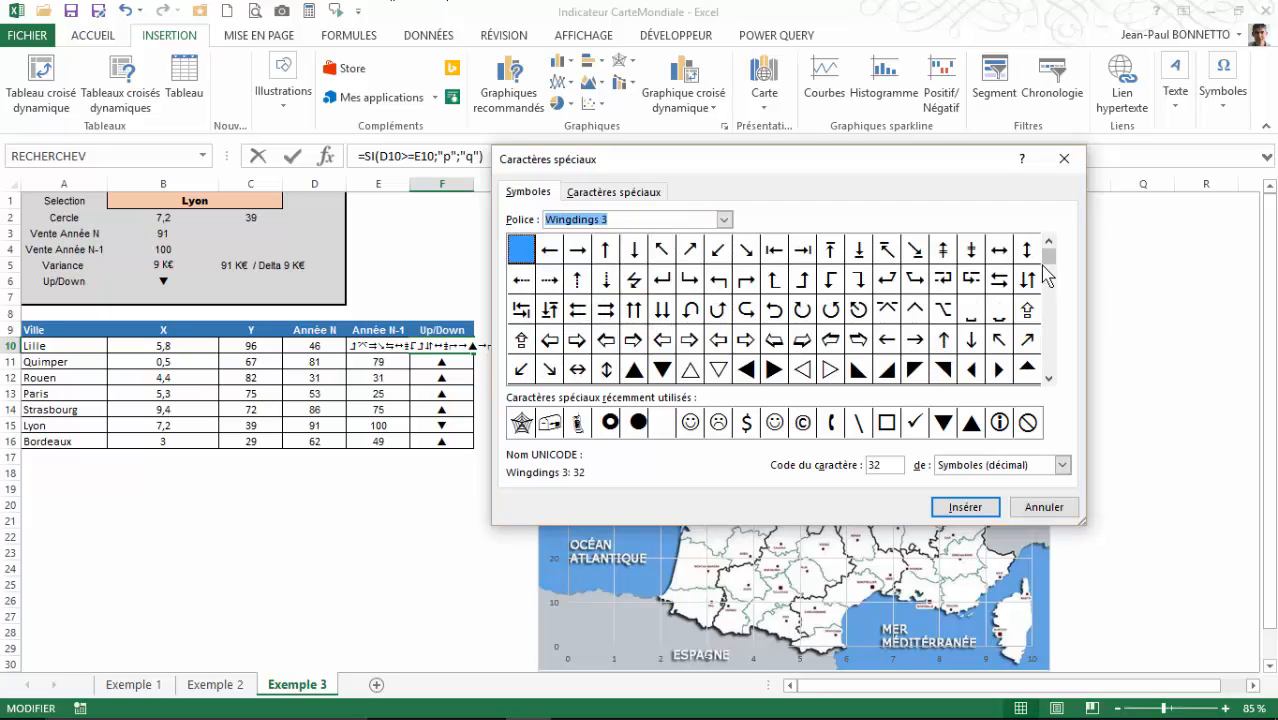
pyautogui.moveTo(1050, 270); pyautogui.dragTo(1050, 277)
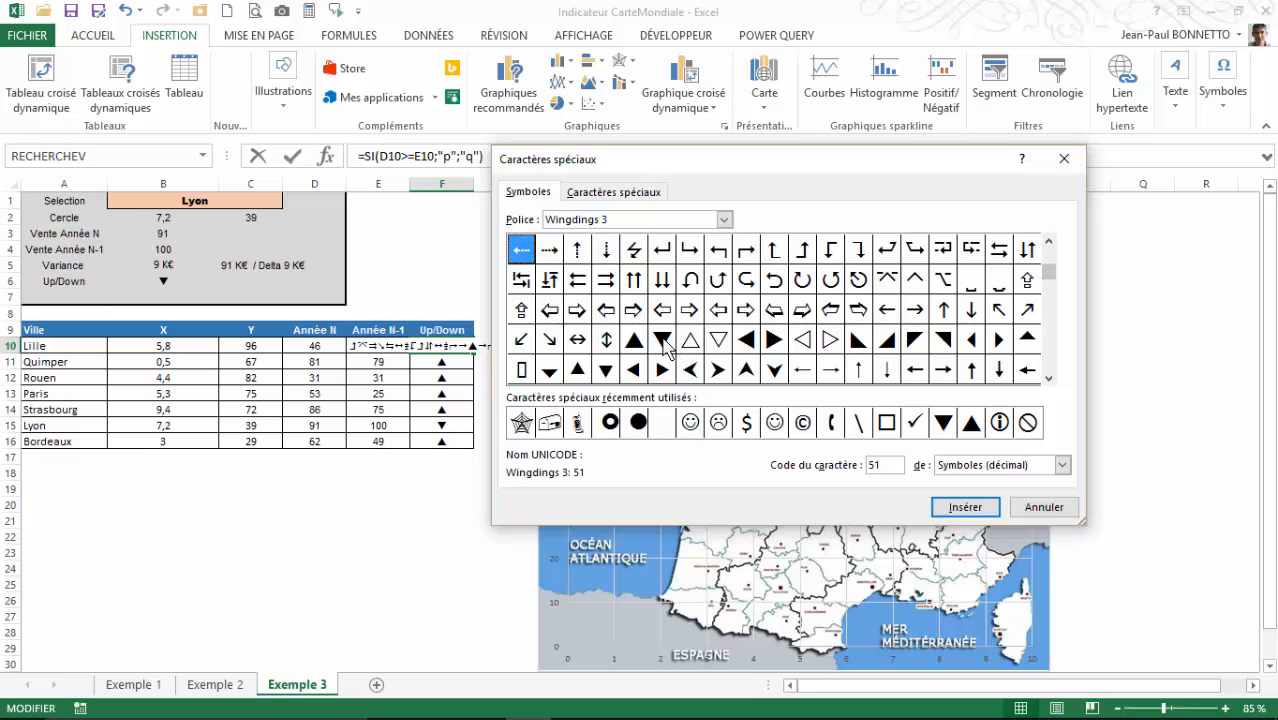
# Compare the character codes of the filled up and down triangles, then close without inserting a symbol and keep the F10 formula
pyautogui.click(634, 342)
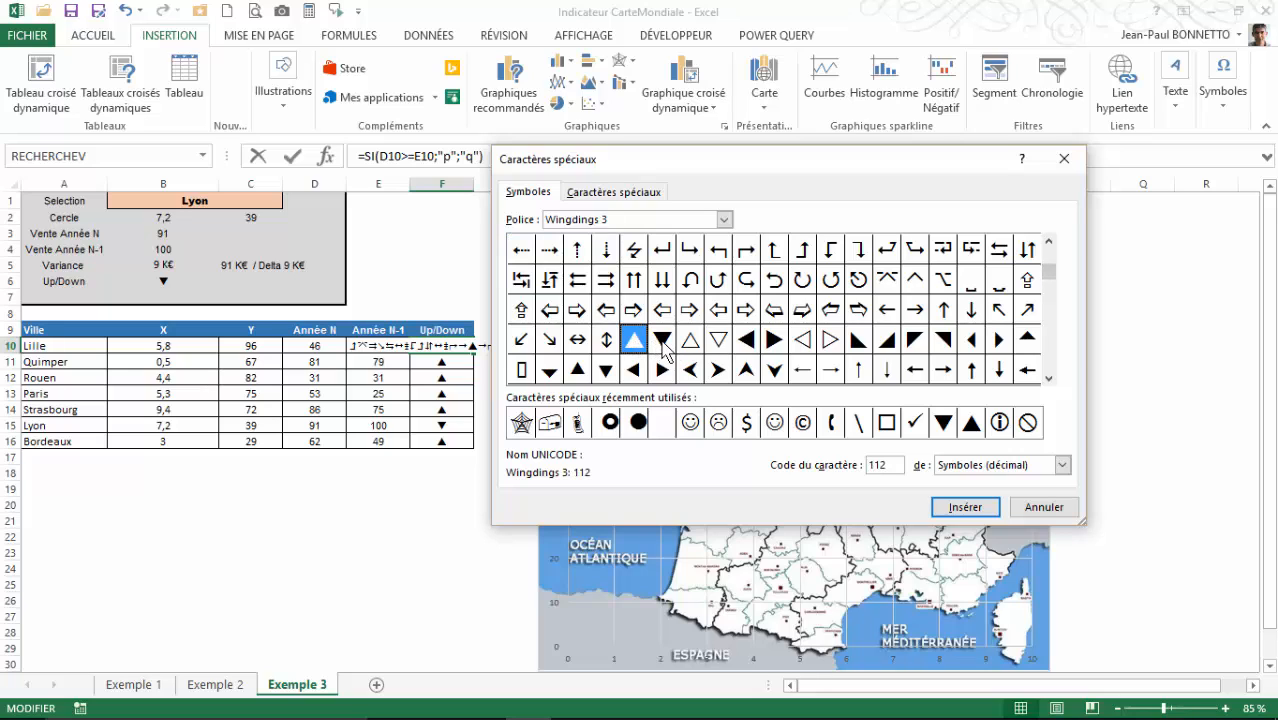
pyautogui.click(663, 345)
pyautogui.click(640, 345)
pyautogui.click(662, 345)
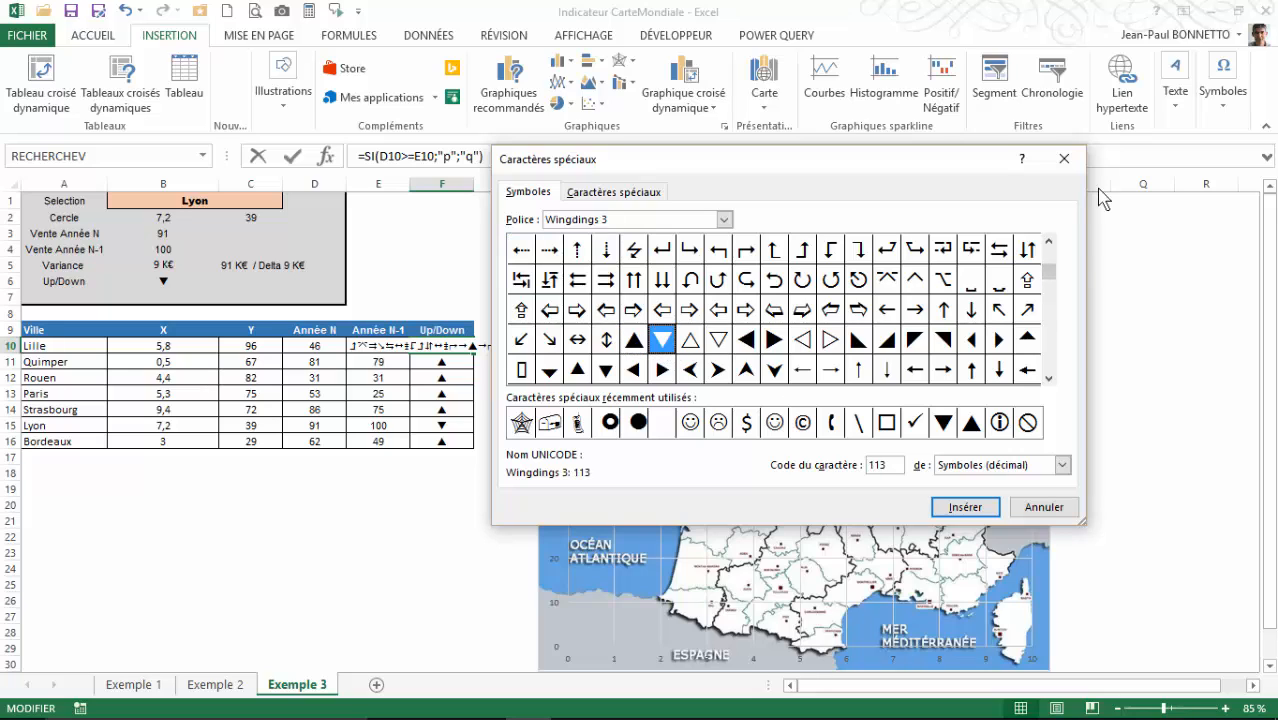
pyautogui.click(1064, 159)
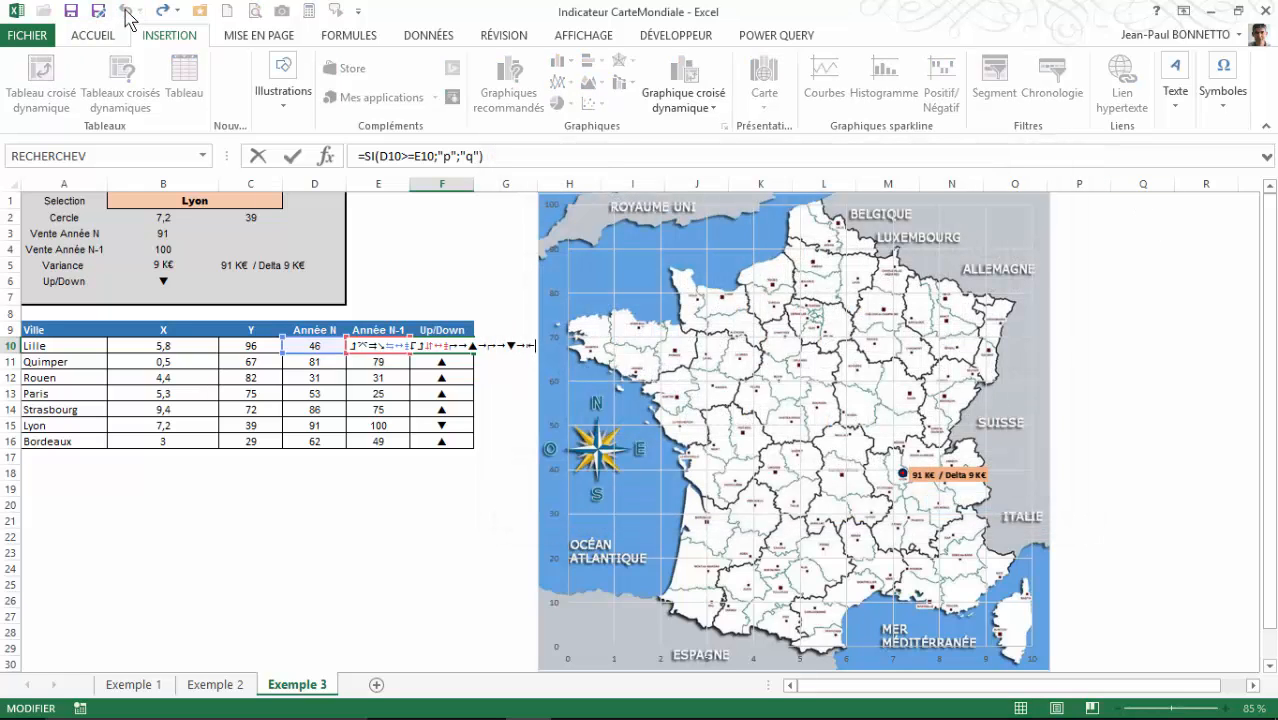
pyautogui.hotkey('ctrl', 'Return')
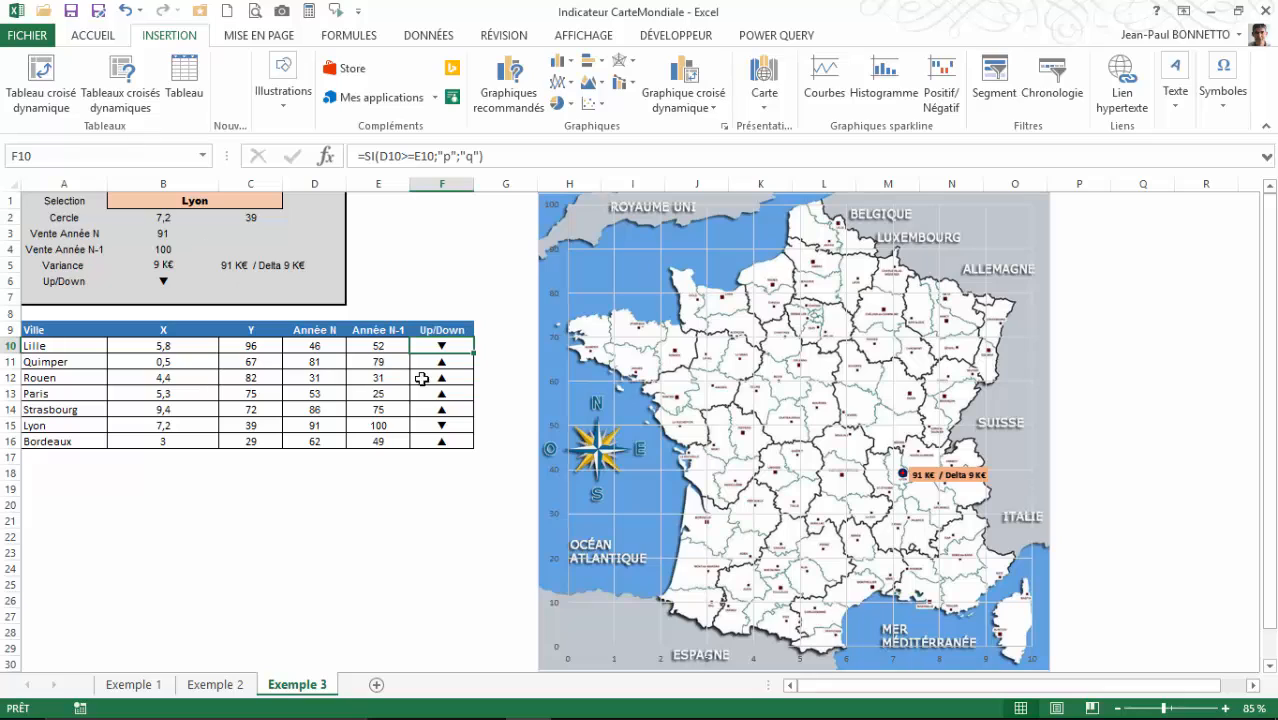
# Examine the lookup formula in B2 and compare it with the selected city in B1 and Lyon's X coordinate in the table
pyautogui.click(154, 219)
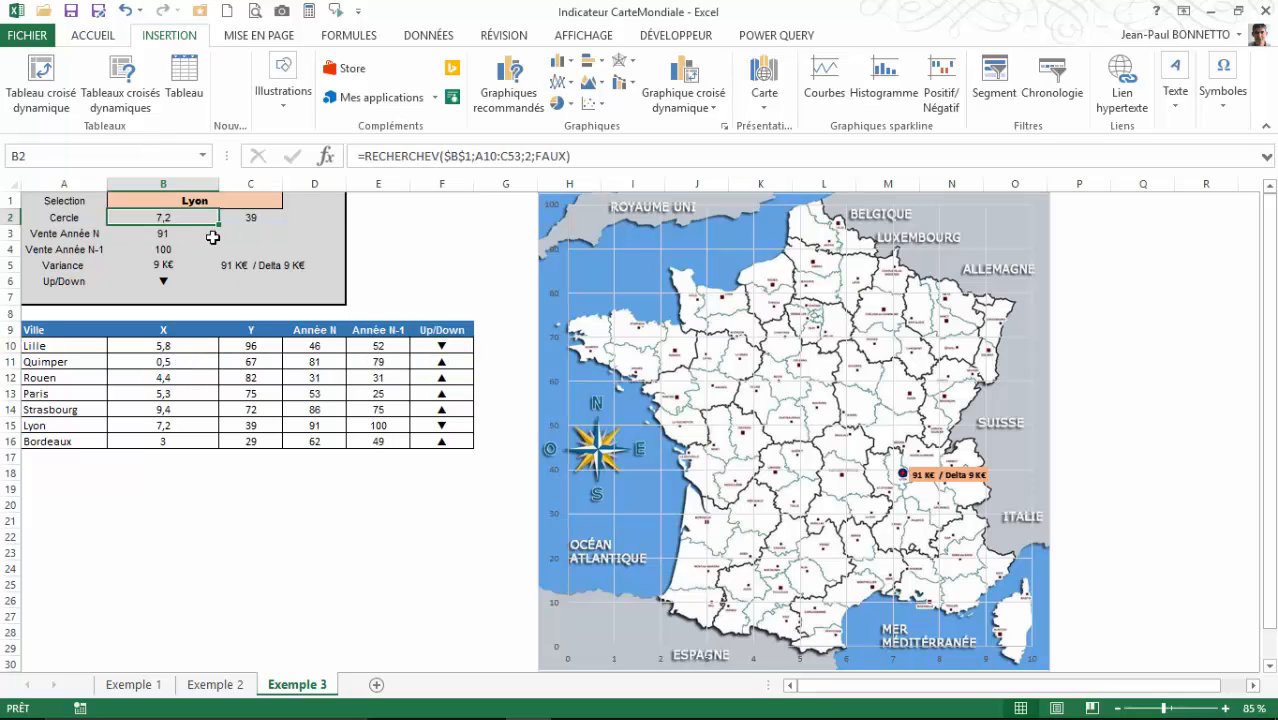
pyautogui.click(179, 199)
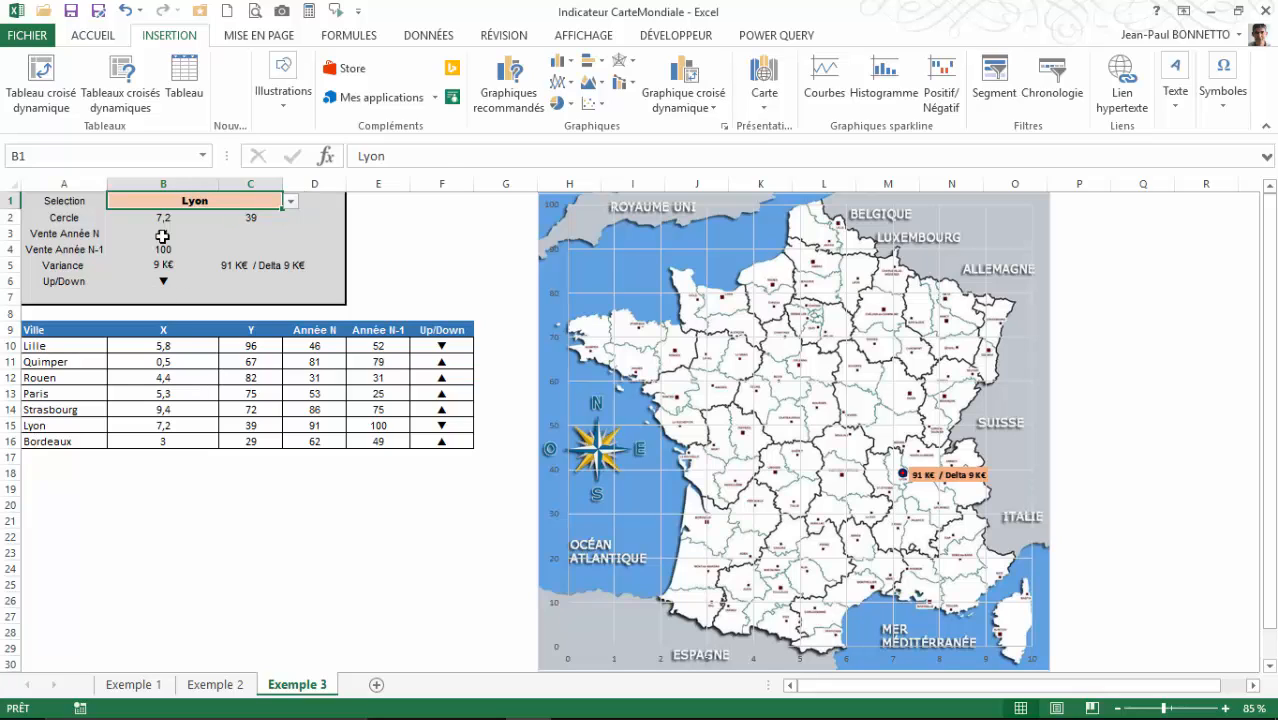
pyautogui.press('Down')
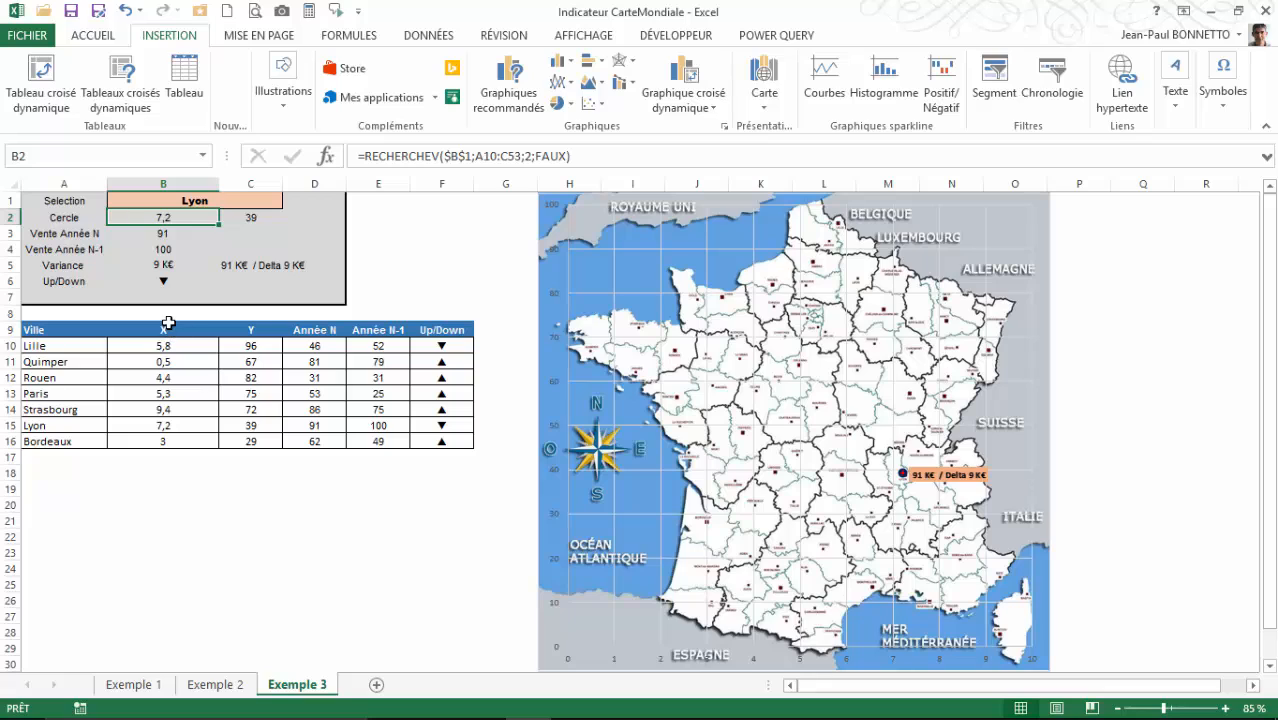
pyautogui.click(183, 202)
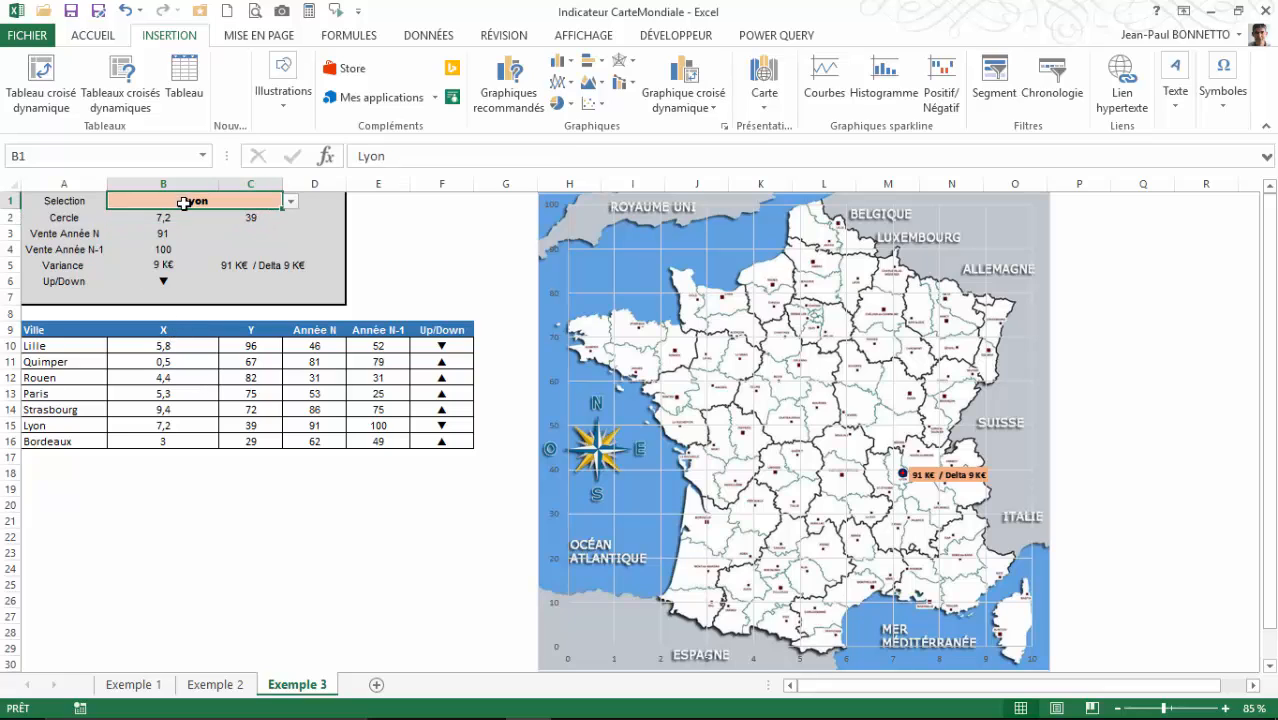
pyautogui.press('Down')
pyautogui.click(165, 425)
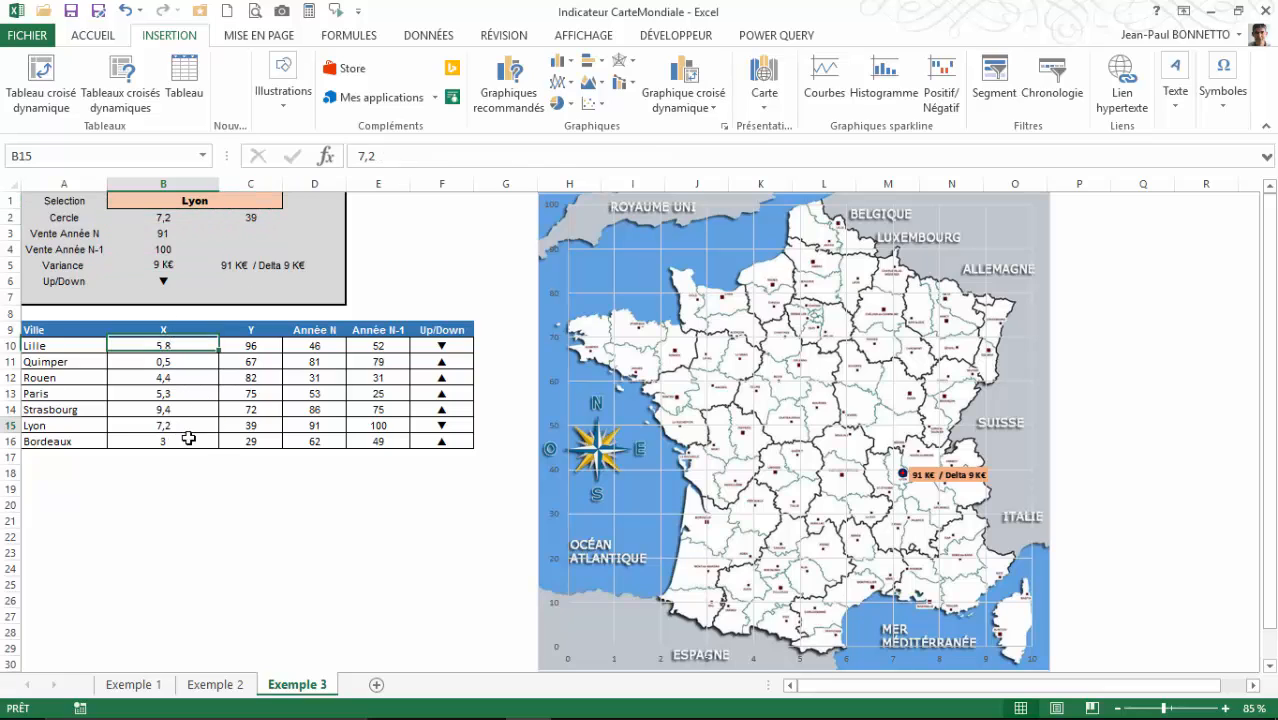
# Examine the lookup formula in C2 and compare it with Lyon's Y coordinate in the table
pyautogui.click(251, 217)
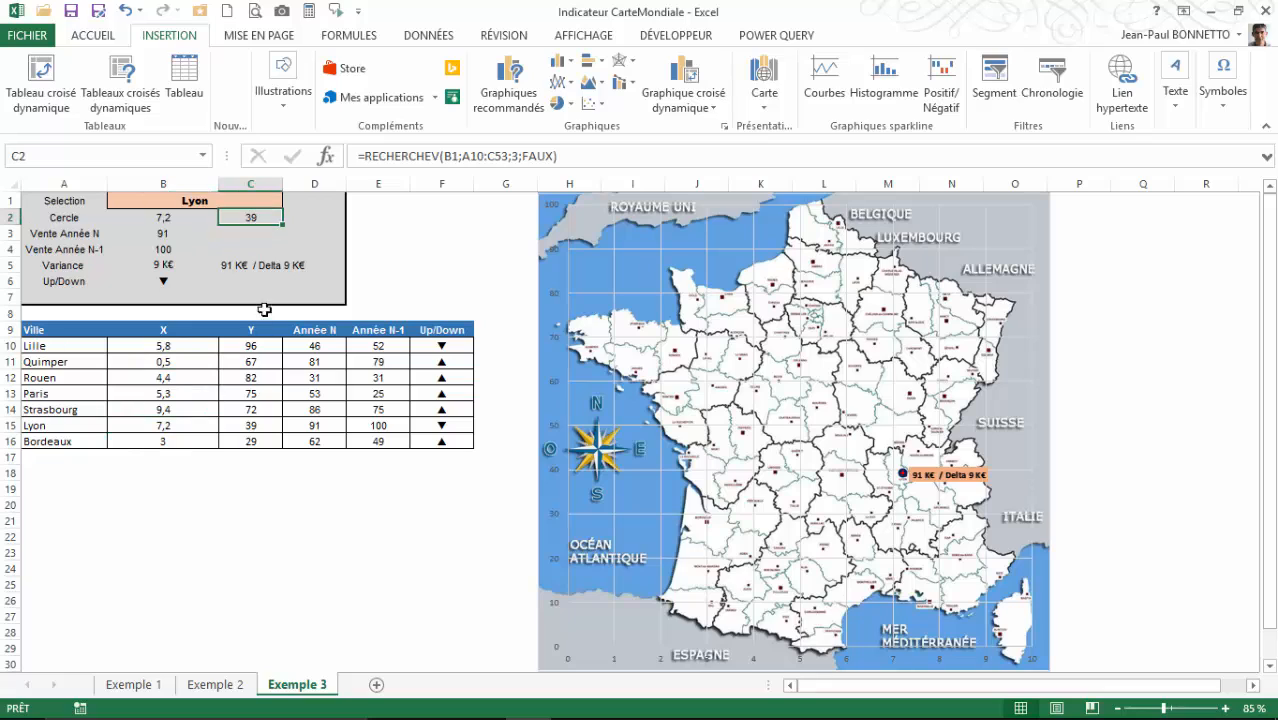
pyautogui.click(250, 424)
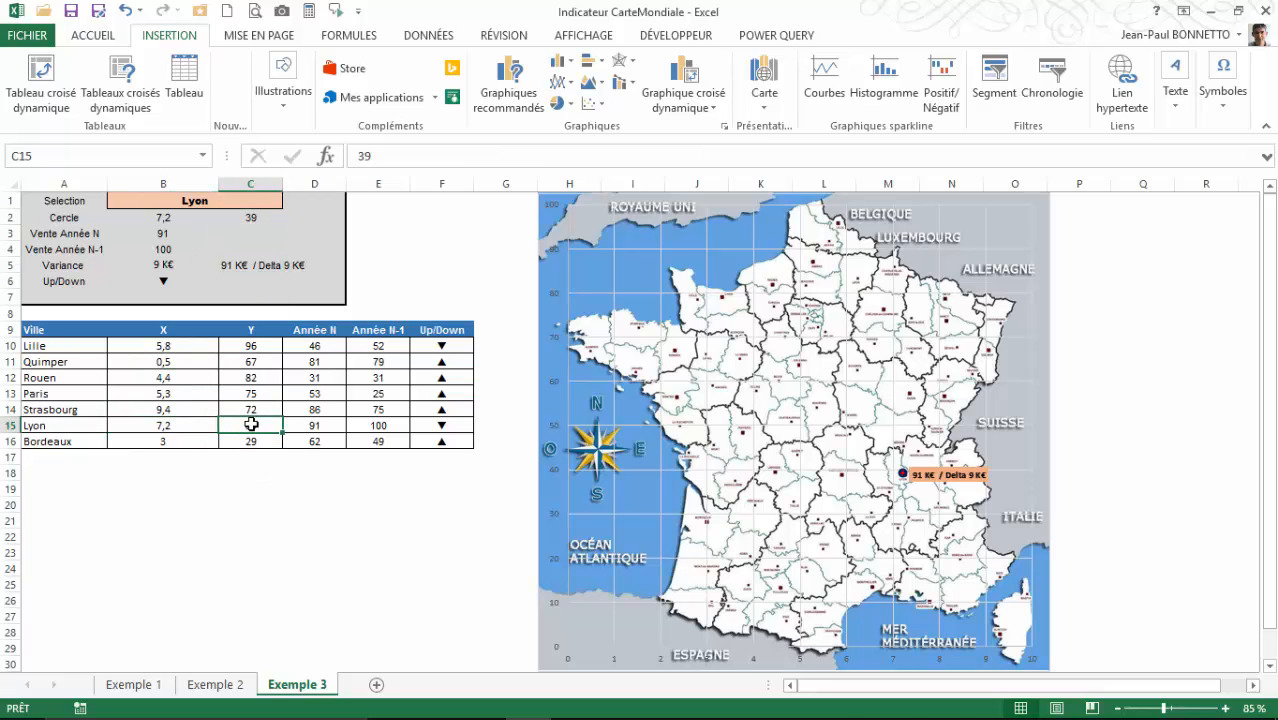
pyautogui.moveTo(251, 424); pyautogui.dragTo(251, 441)
pyautogui.click(256, 424)
pyautogui.click(249, 220)
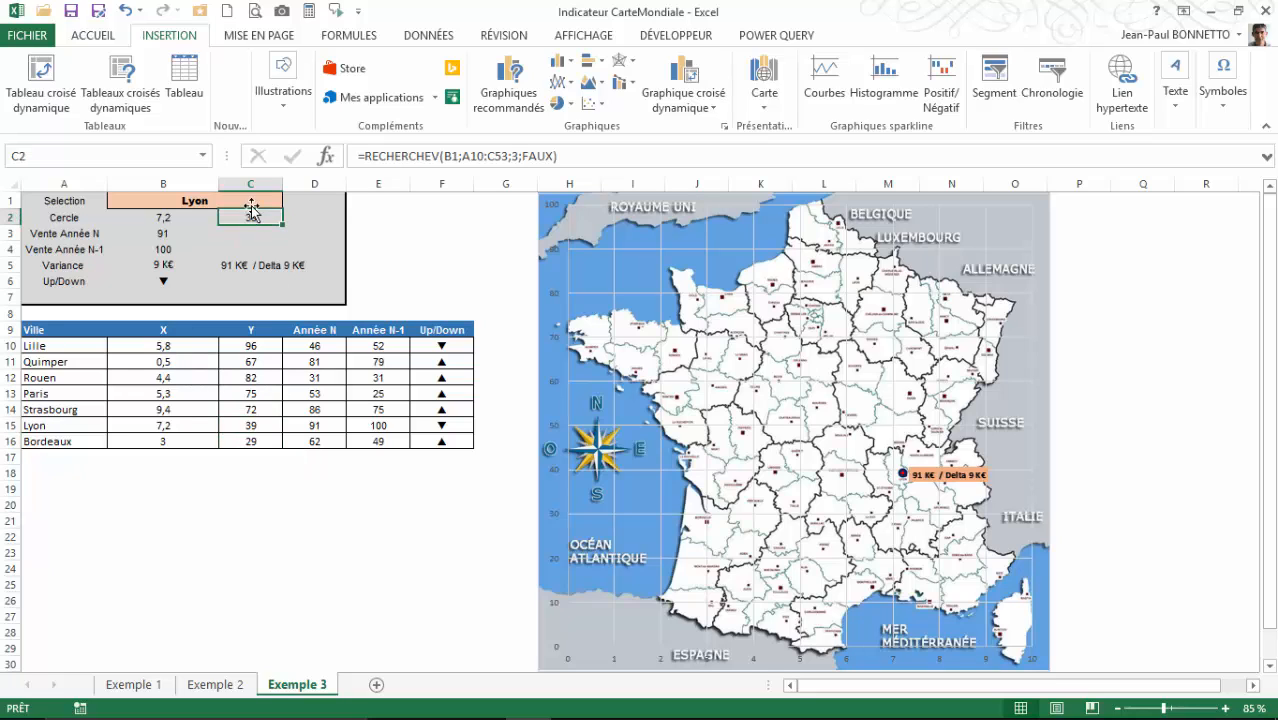
# Change the selected city in B1 to Lille and check its X and Y coordinates in the table against B2 and C2
pyautogui.click(251, 203)
pyautogui.click(290, 201)
pyautogui.click(150, 214)
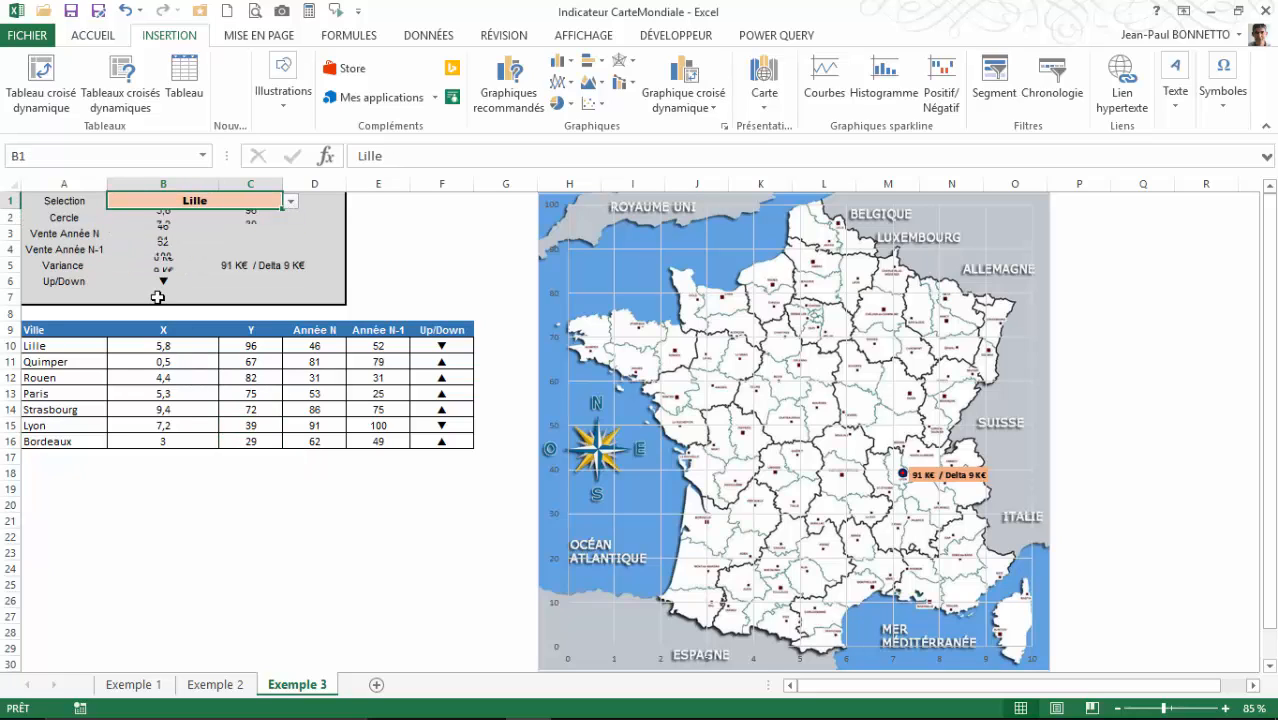
pyautogui.click(163, 220)
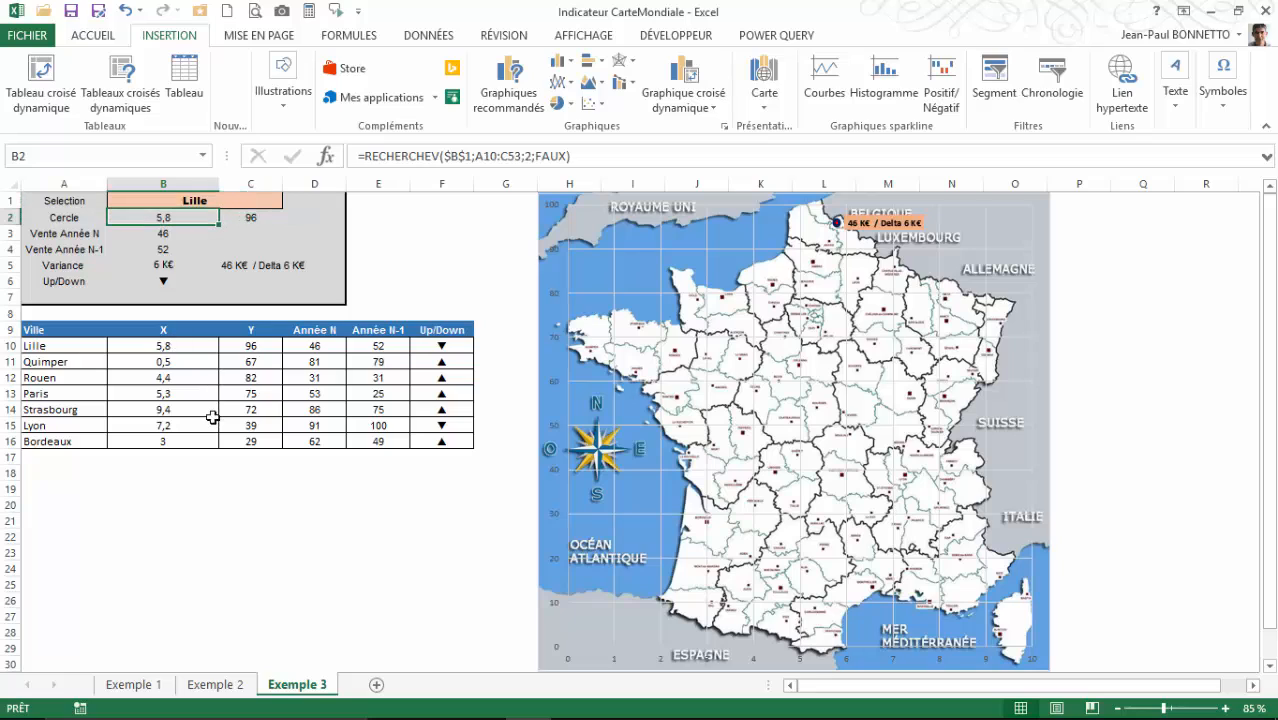
pyautogui.click(163, 349)
pyautogui.click(251, 344)
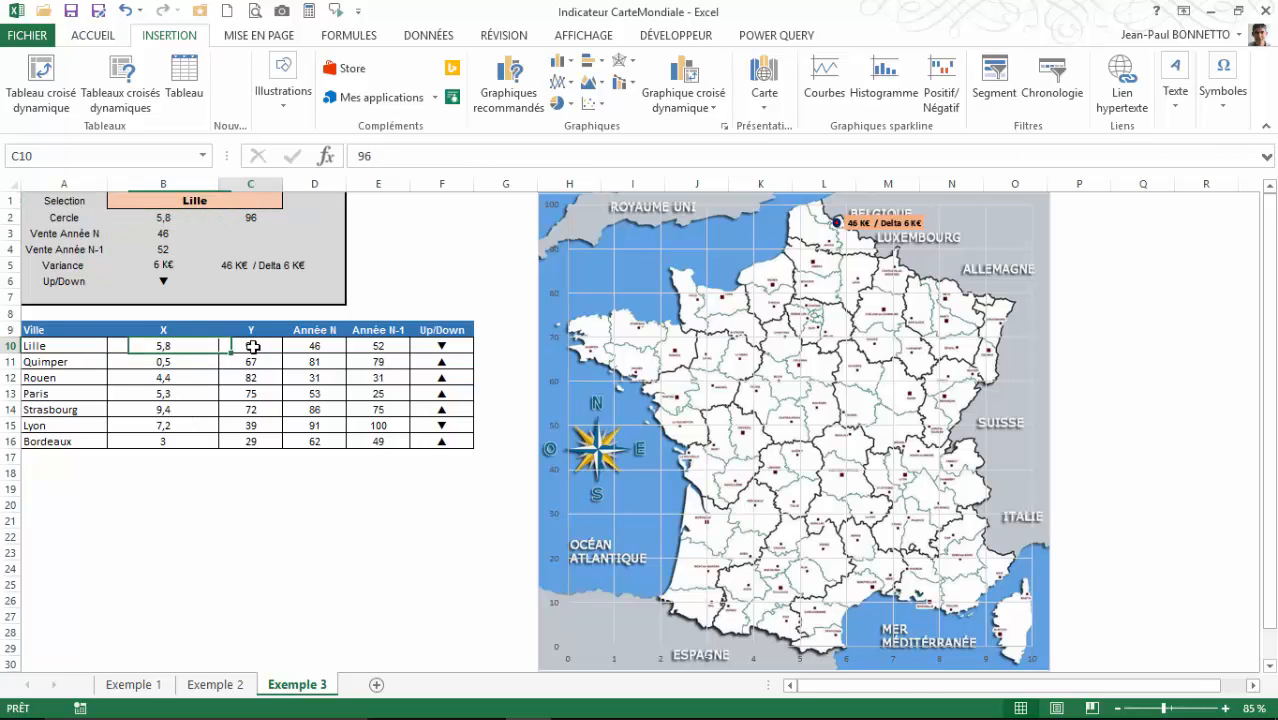
pyautogui.click(251, 218)
# Review the formulas for Vente Année N, Vente Année N-1 and Variance in B3, B4 and B5
pyautogui.click(188, 235)
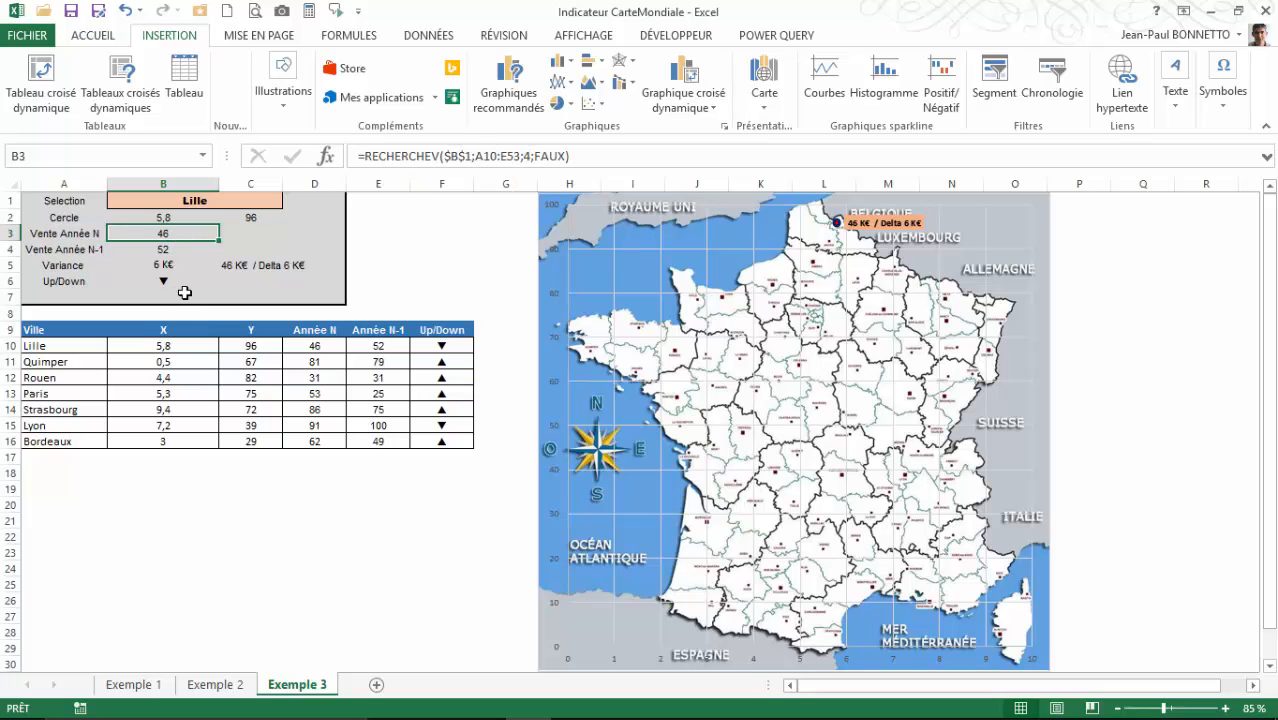
pyautogui.click(165, 252)
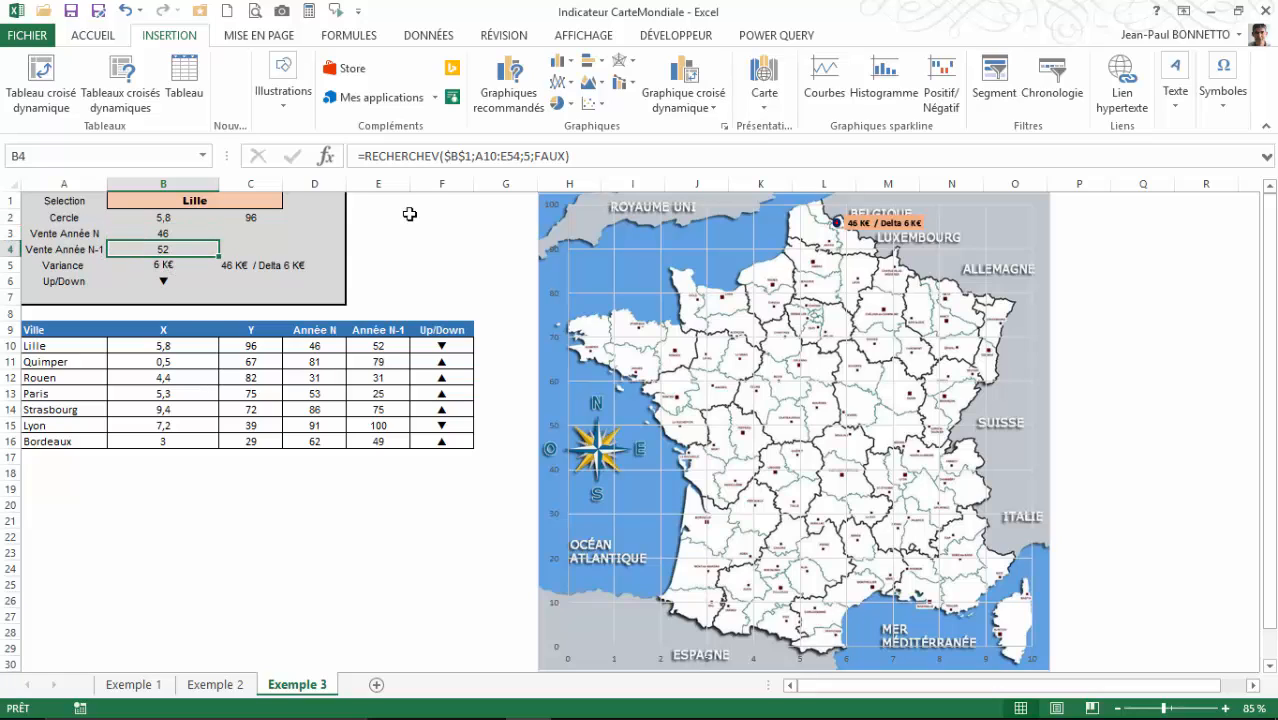
pyautogui.click(213, 263)
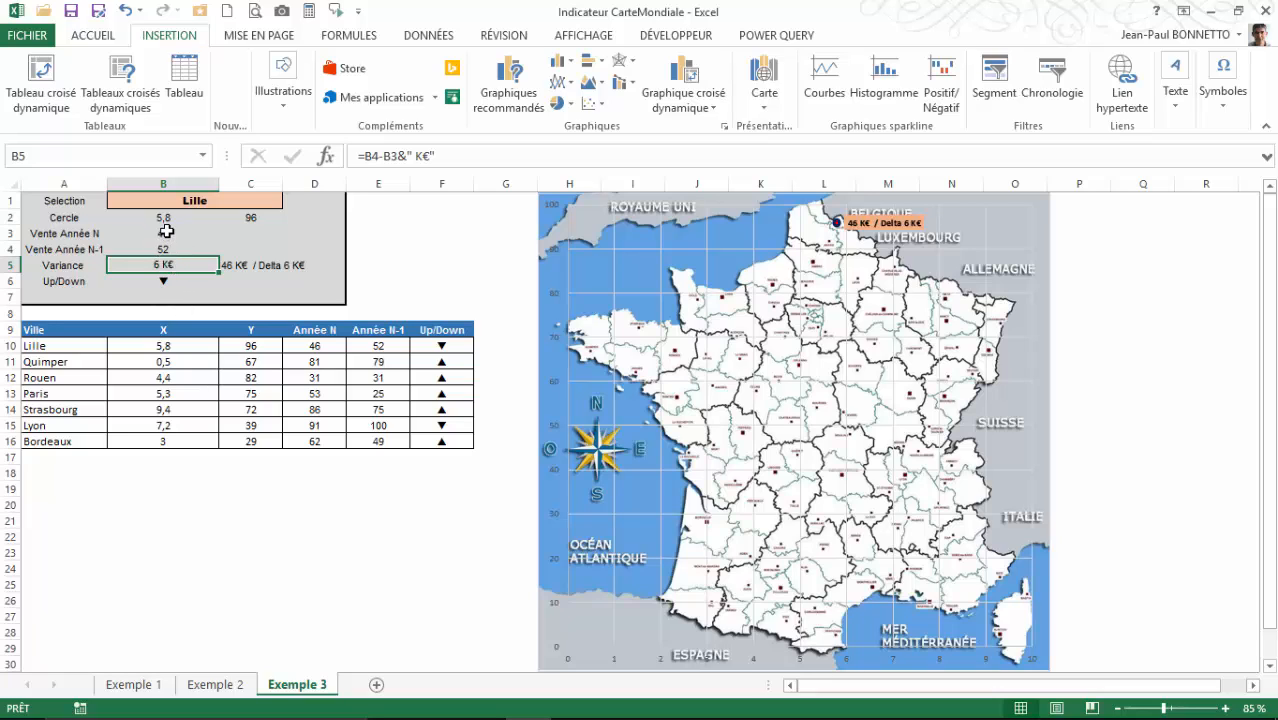
# Compare the concatenated text formula in C5 with the data label on the map, and review the city list
pyautogui.click(248, 265)
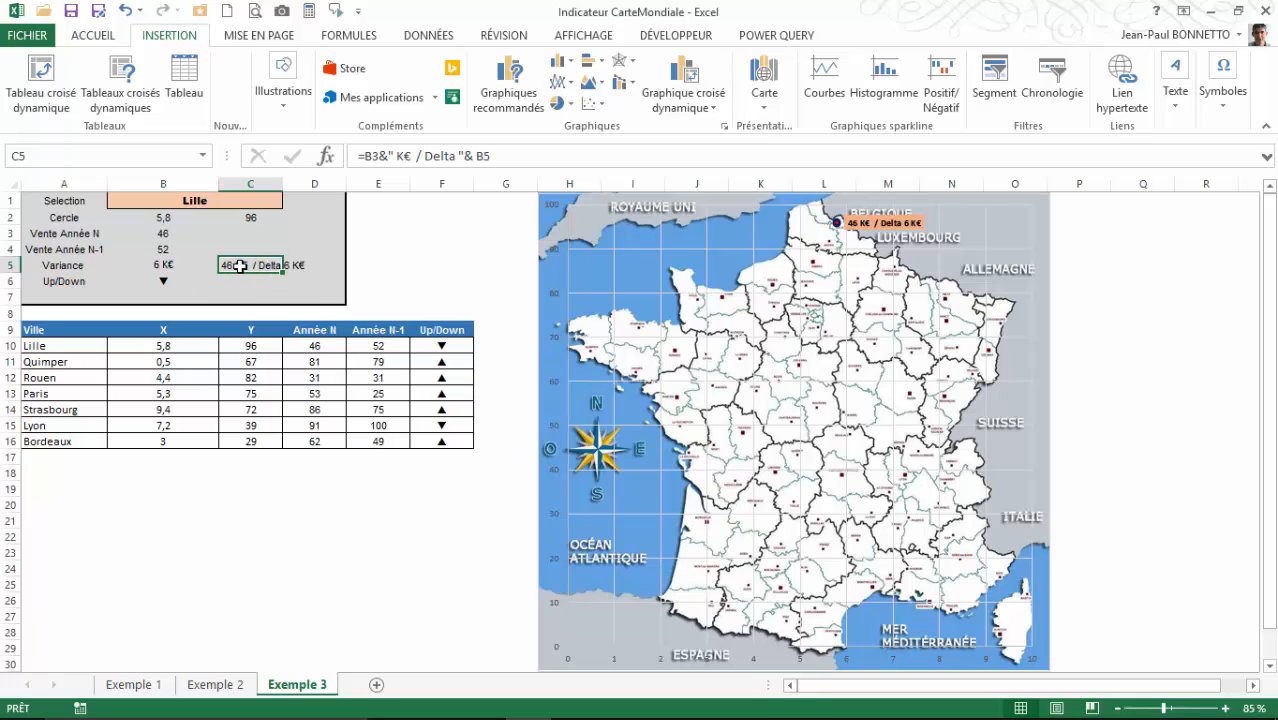
pyautogui.click(864, 222)
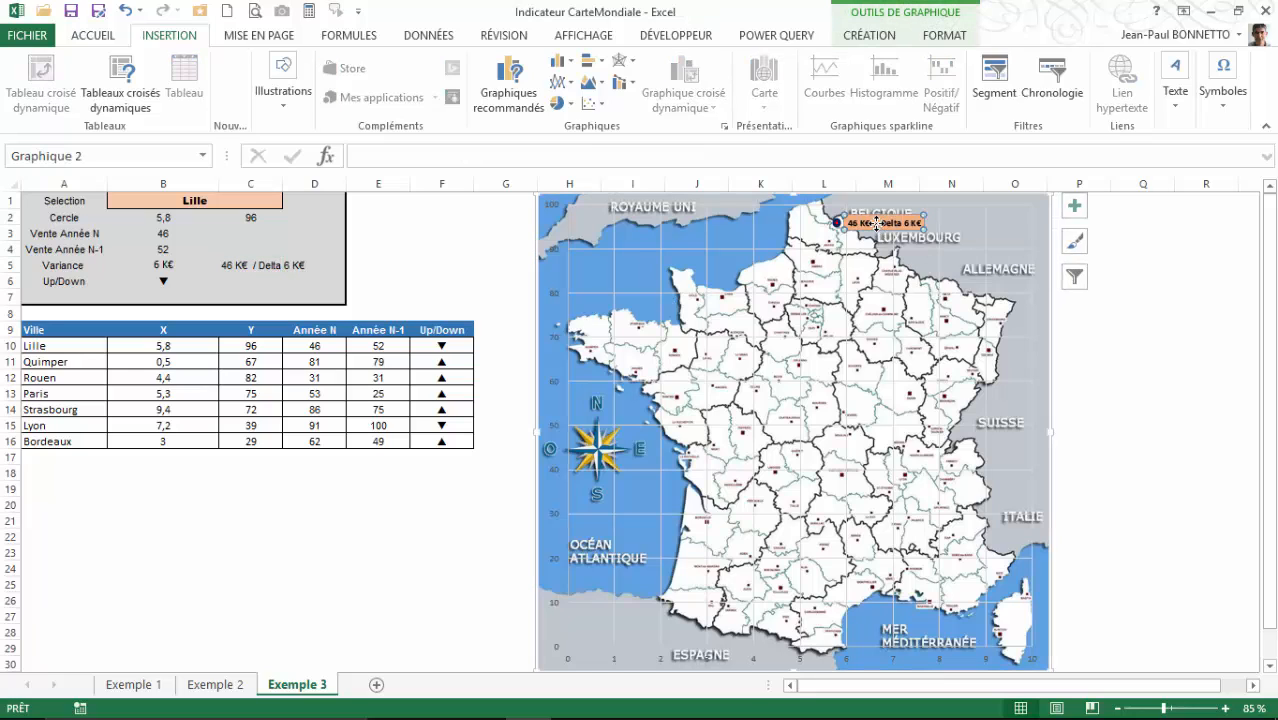
pyautogui.click(479, 240)
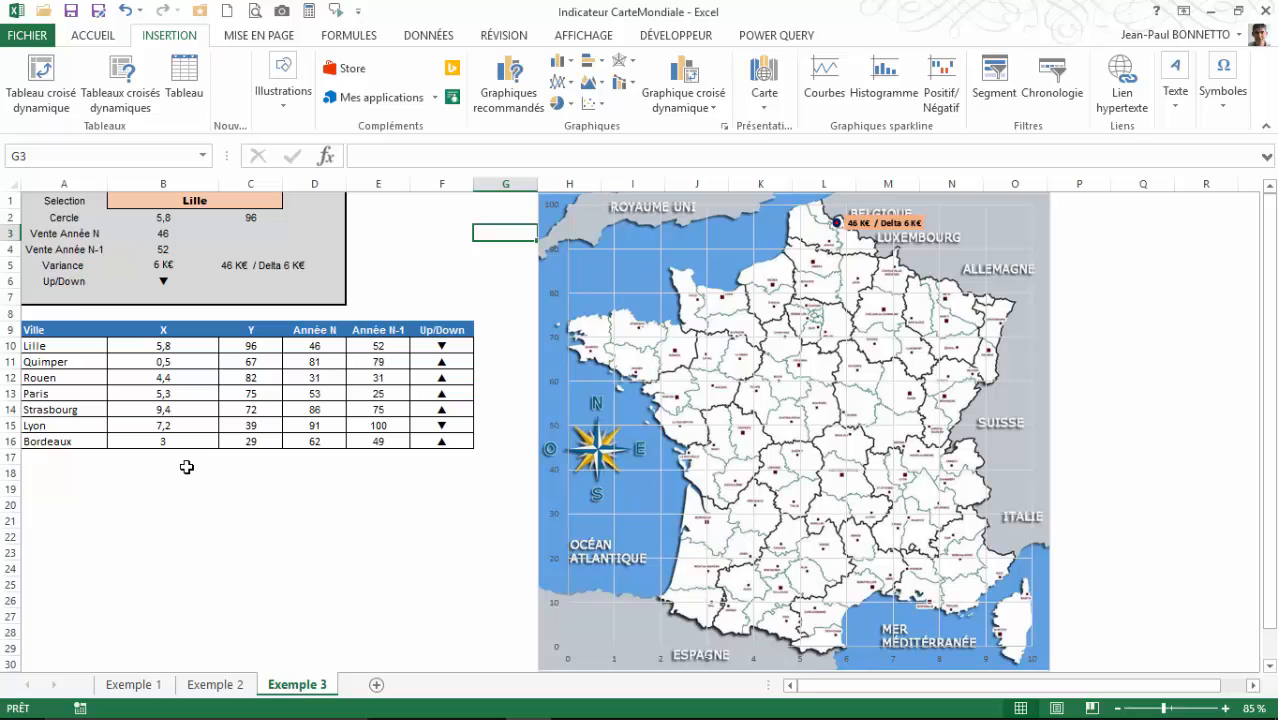
pyautogui.click(68, 442)
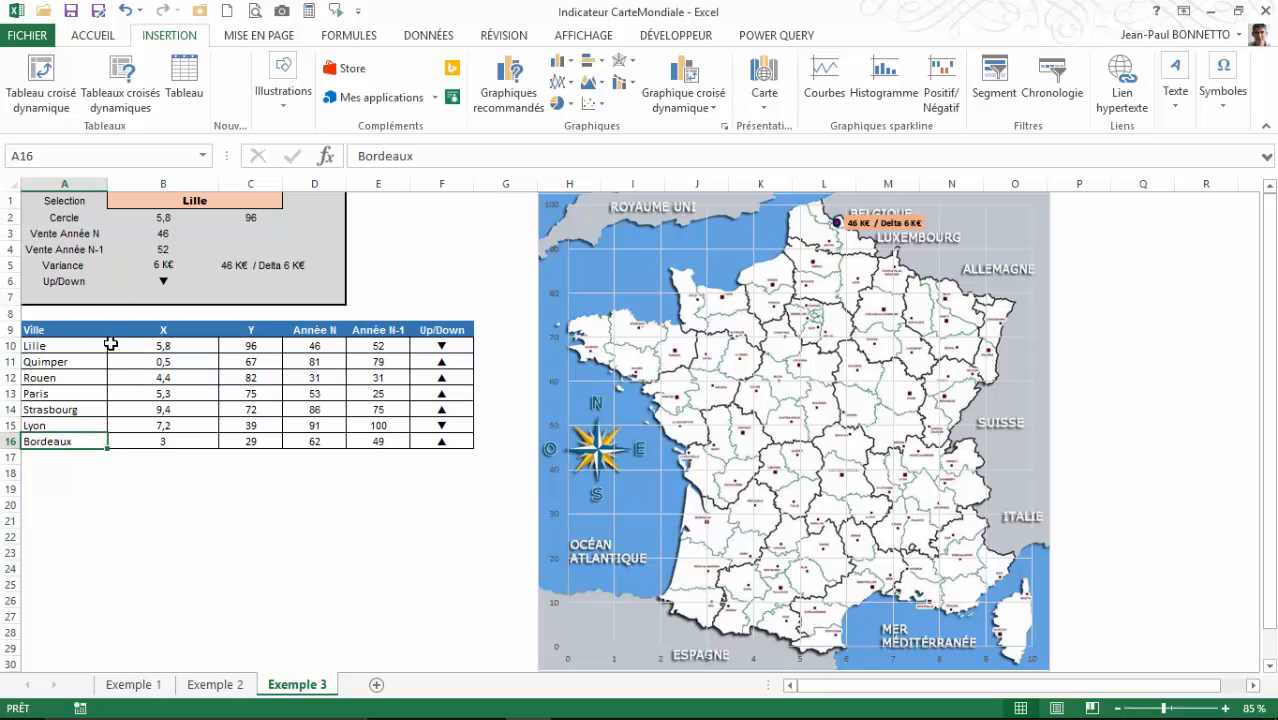
pyautogui.click(208, 500)
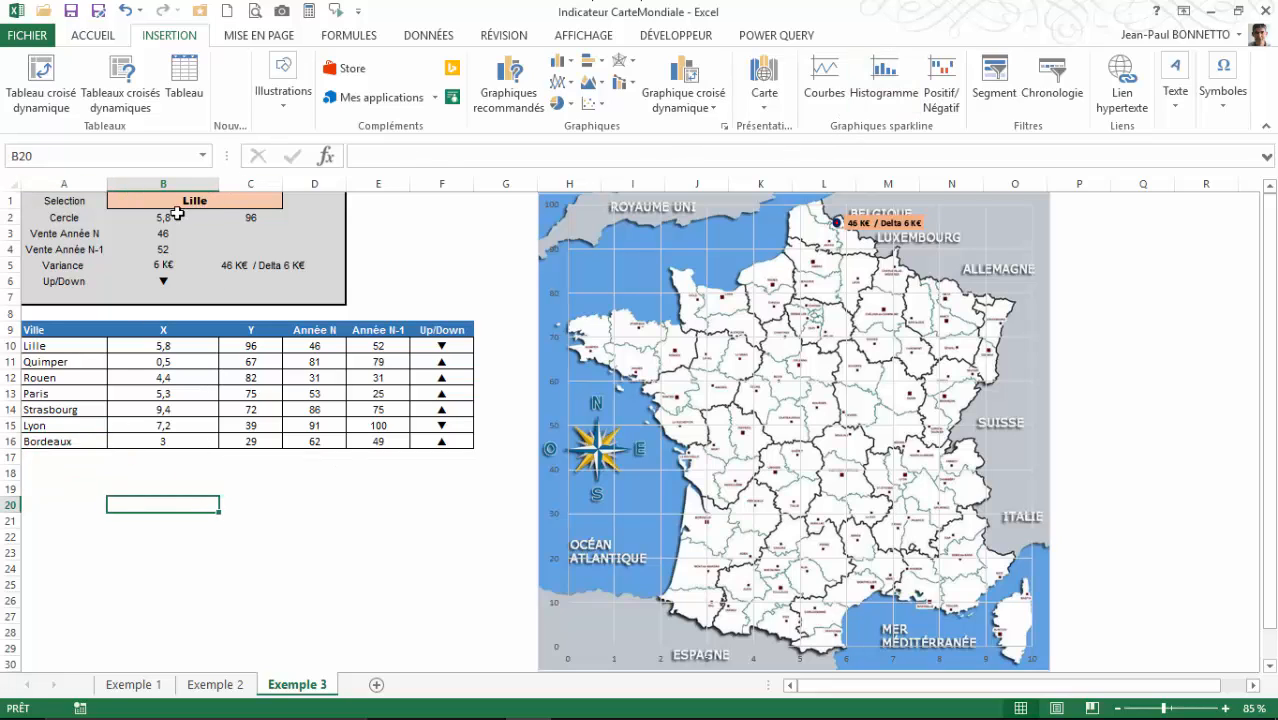
# Insert a scatter chart with smooth lines and markers from B2:C2 and switch its rows and columns
pyautogui.moveTo(177, 213); pyautogui.dragTo(228, 214)
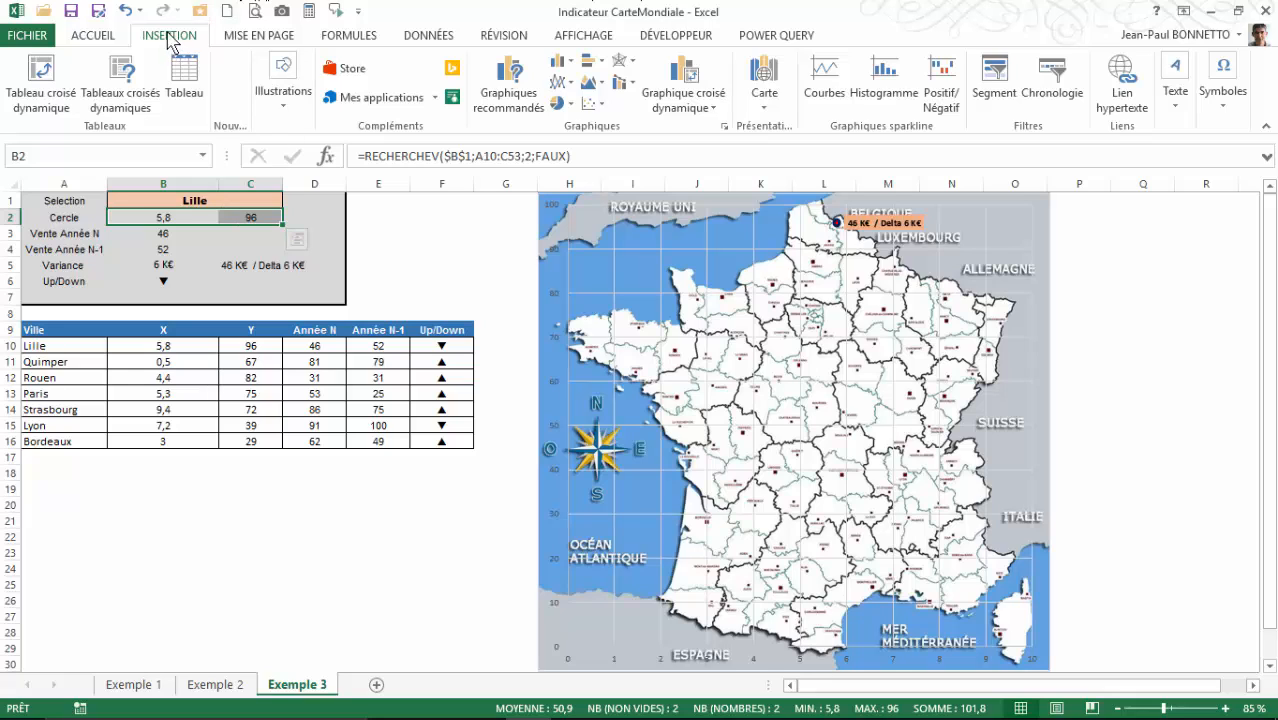
pyautogui.click(592, 103)
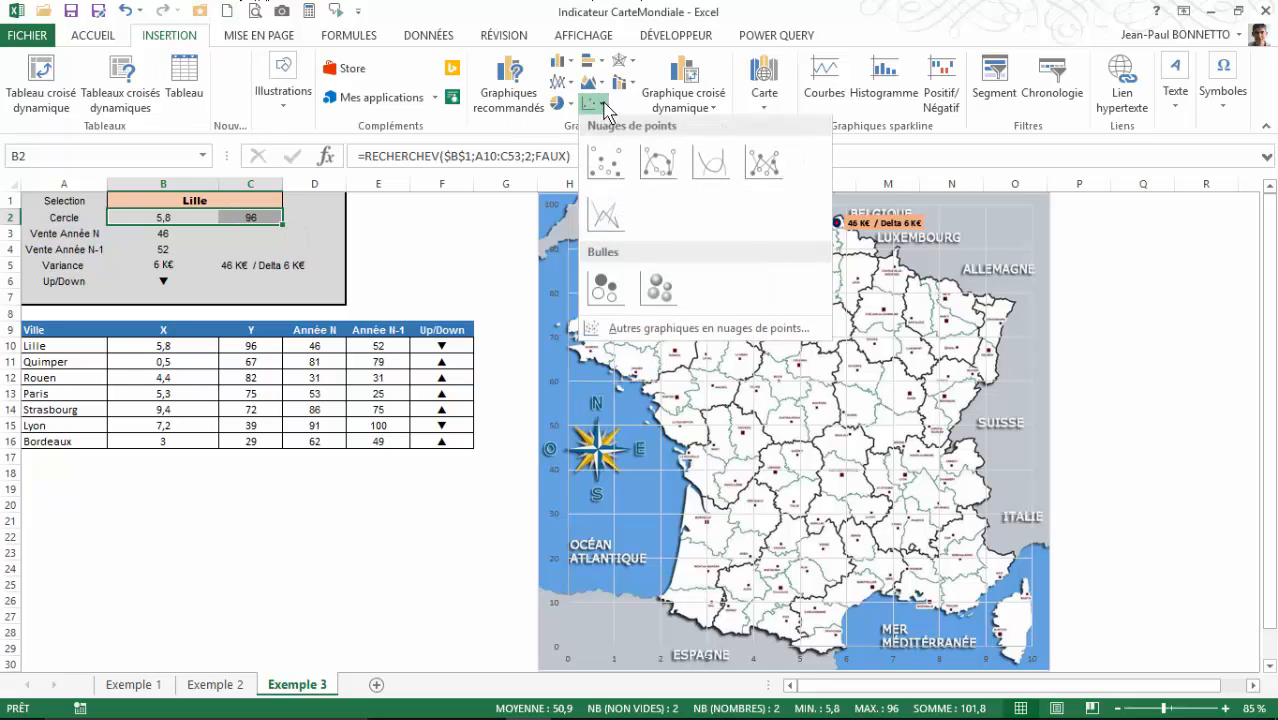
pyautogui.click(657, 168)
pyautogui.moveTo(733, 333); pyautogui.dragTo(815, 297)
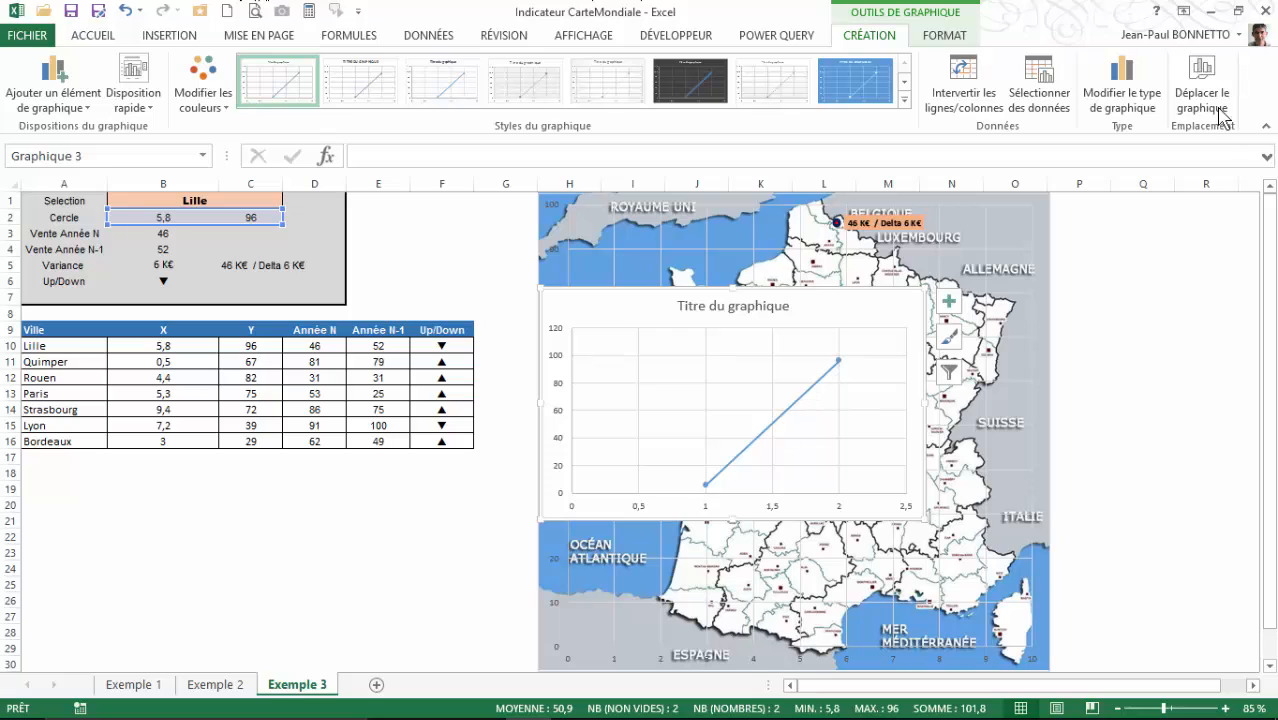
pyautogui.click(971, 92)
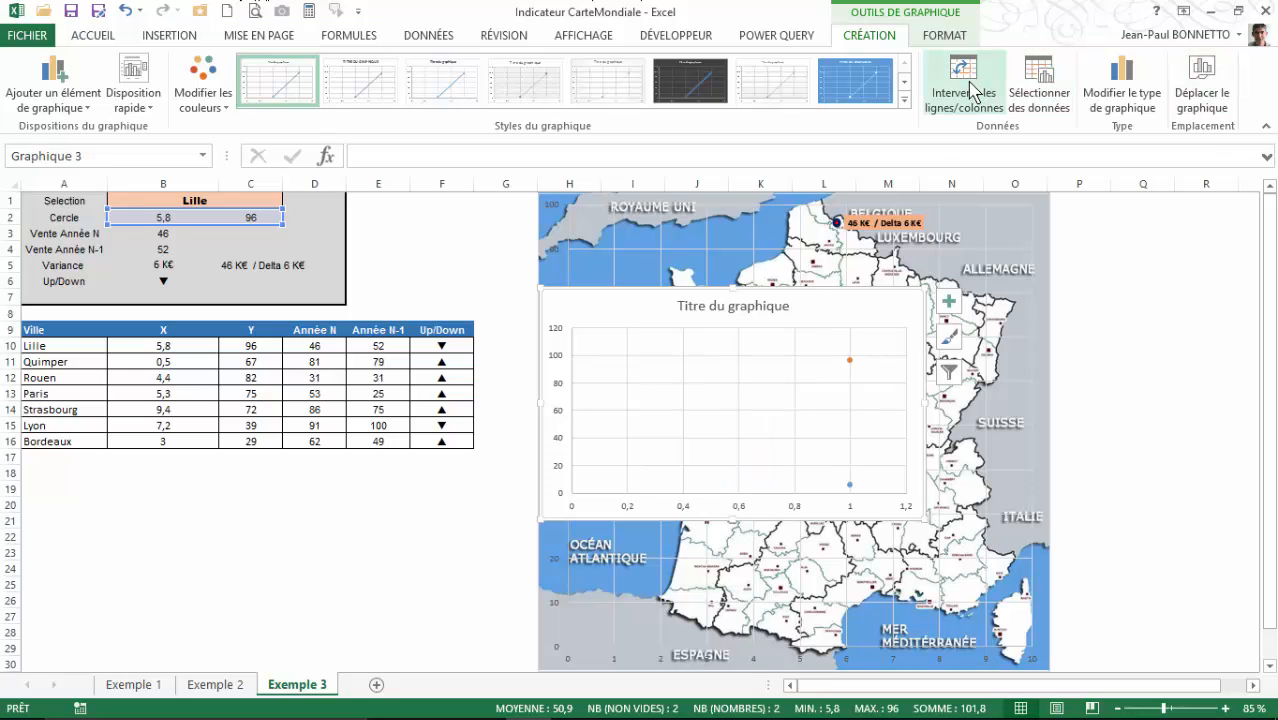
# Edit the chart's first series so its X values come from B2 and its Y values from C2
pyautogui.moveTo(849, 364)
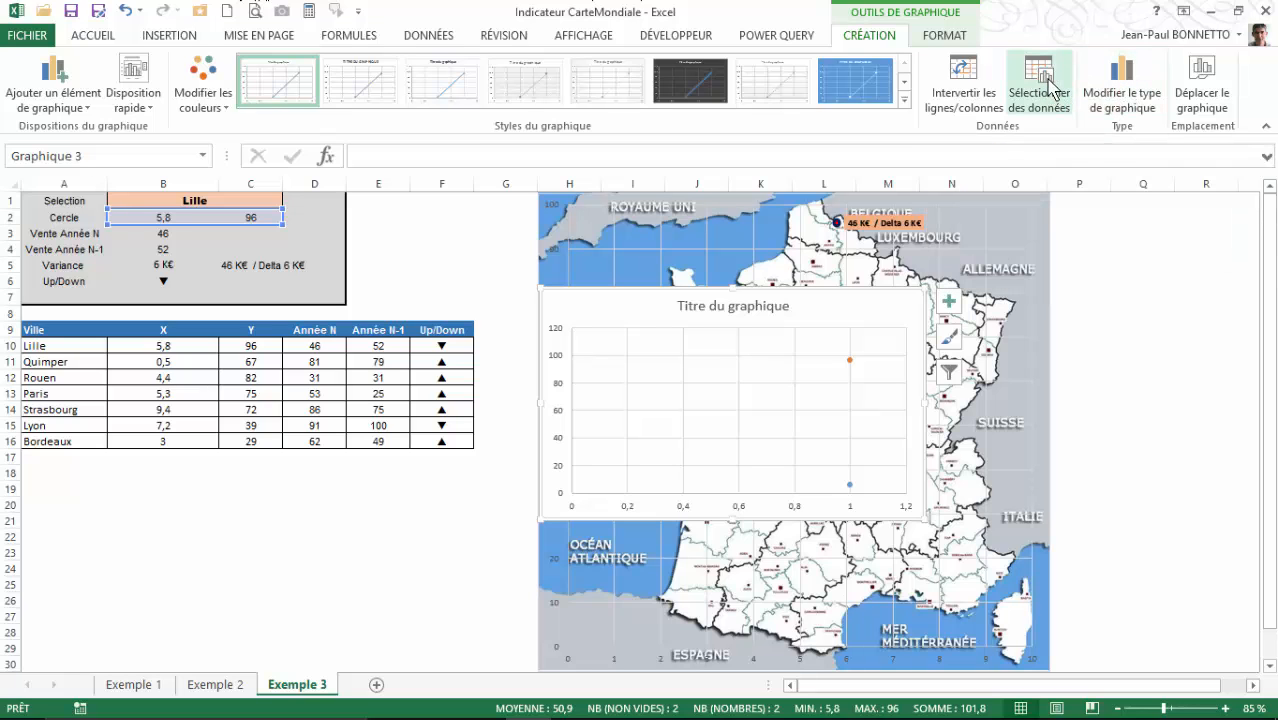
pyautogui.click(1050, 88)
pyautogui.click(574, 396)
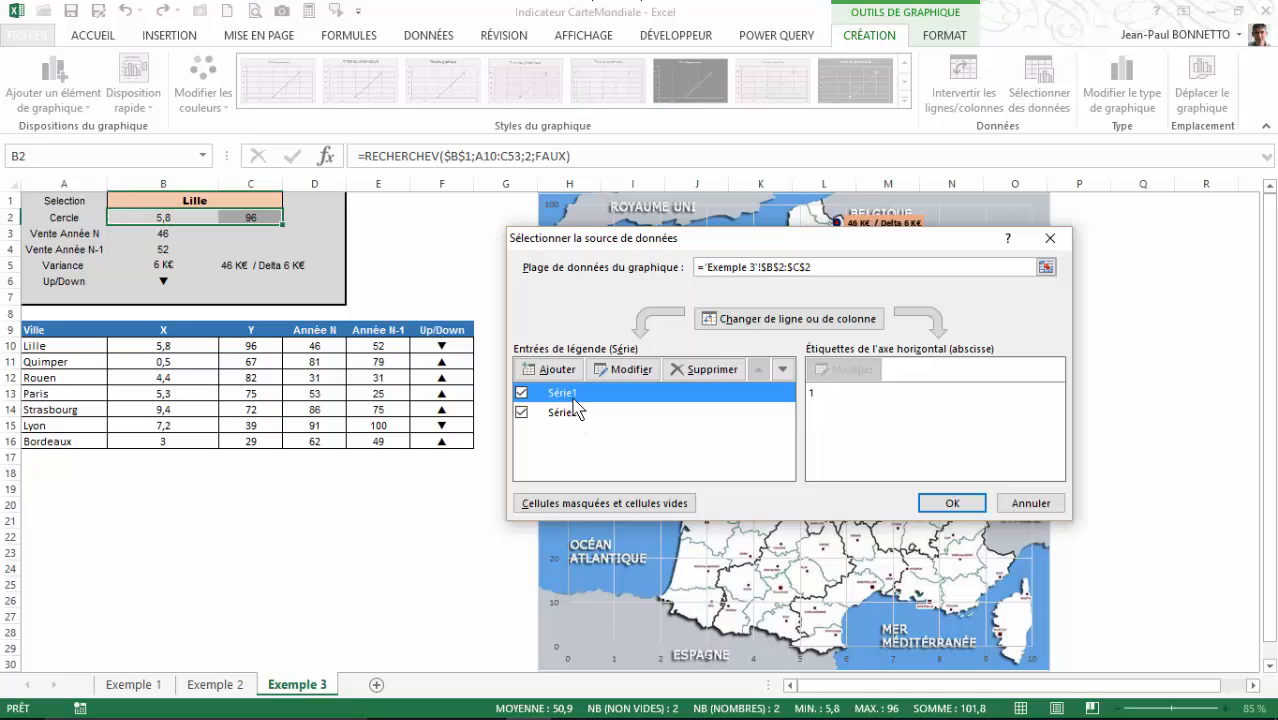
pyautogui.click(628, 369)
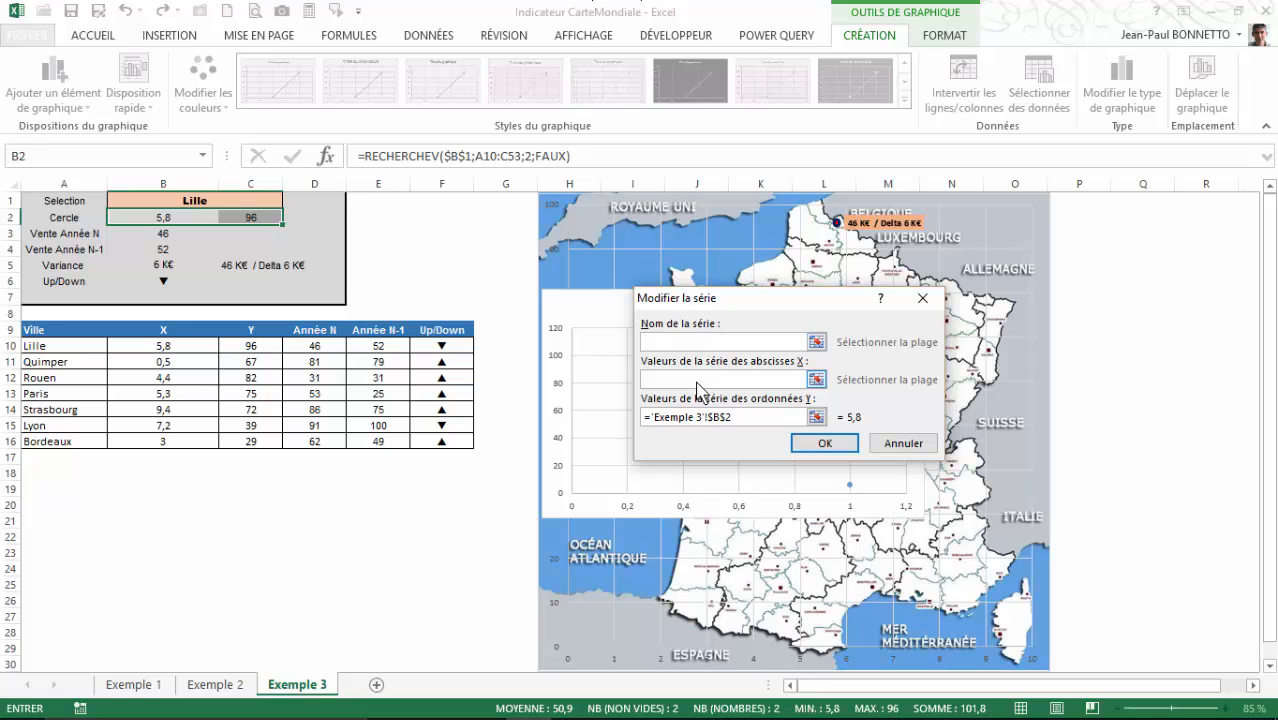
pyautogui.click(818, 380)
pyautogui.click(818, 380)
pyautogui.click(165, 216)
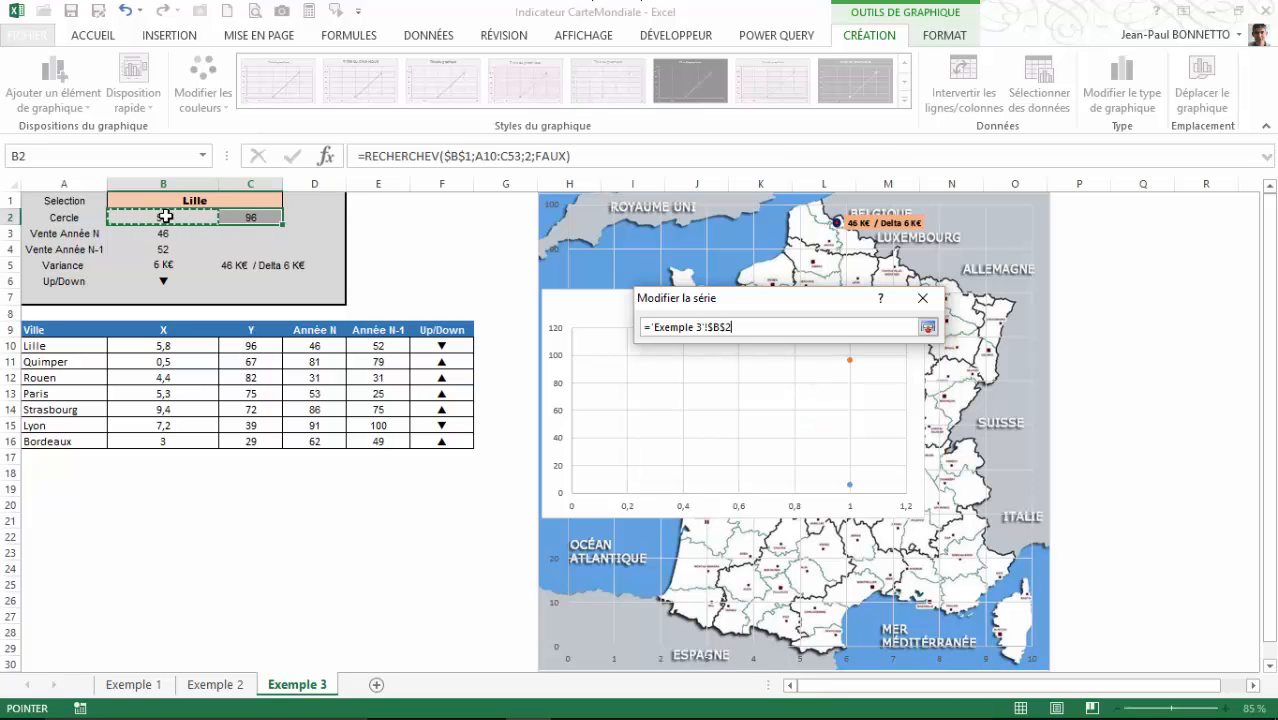
pyautogui.click(927, 327)
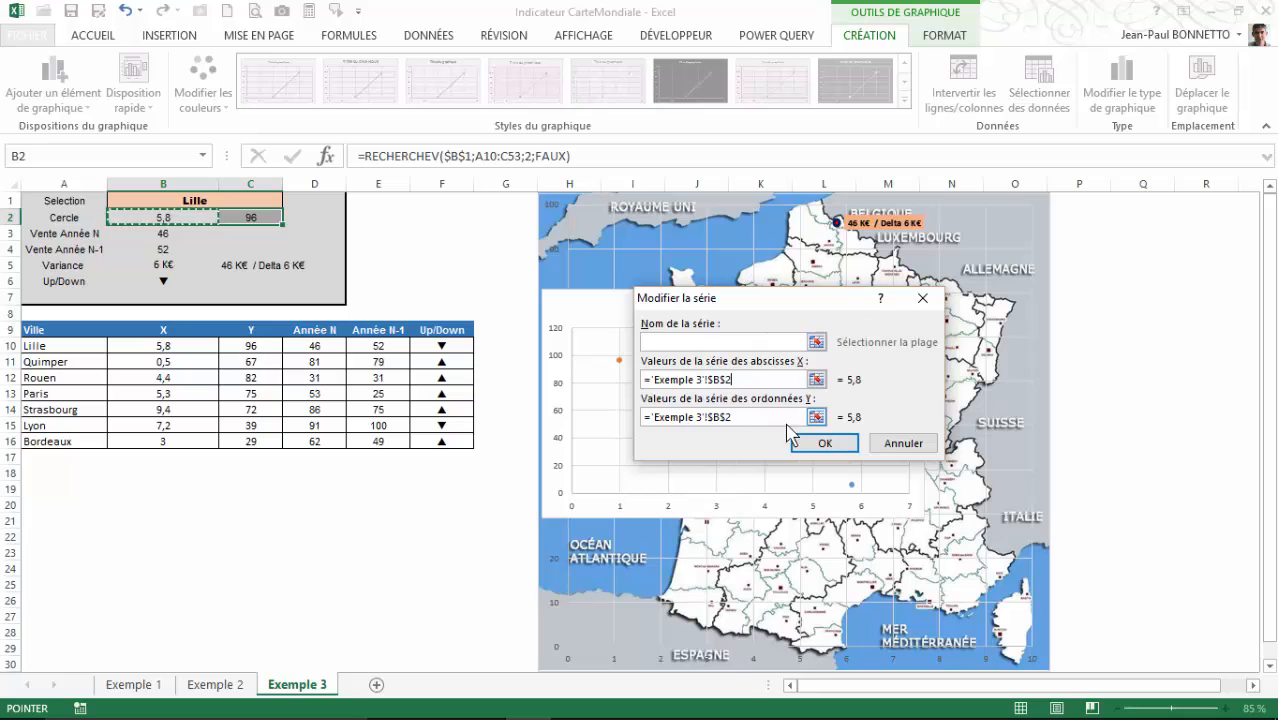
pyautogui.click(817, 417)
pyautogui.click(252, 217)
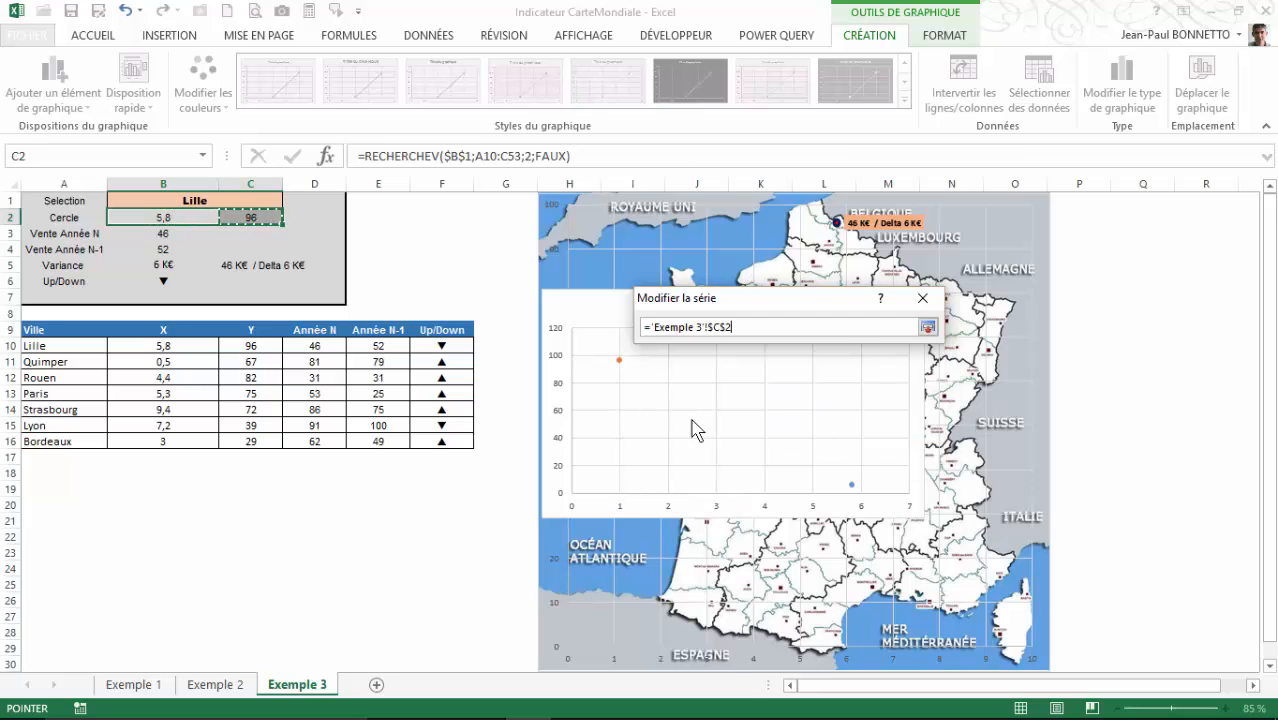
pyautogui.click(928, 327)
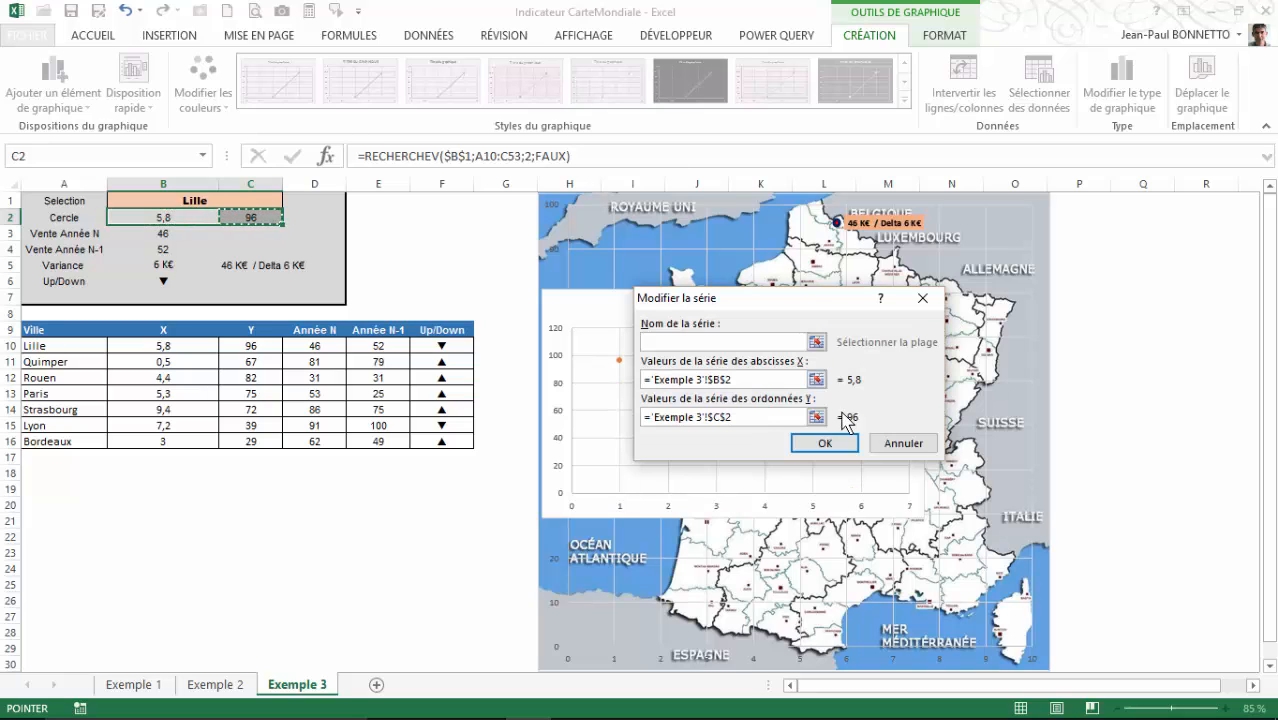
pyautogui.click(825, 443)
# Remove Série2 from the chart's data source and apply the changes
pyautogui.click(560, 412)
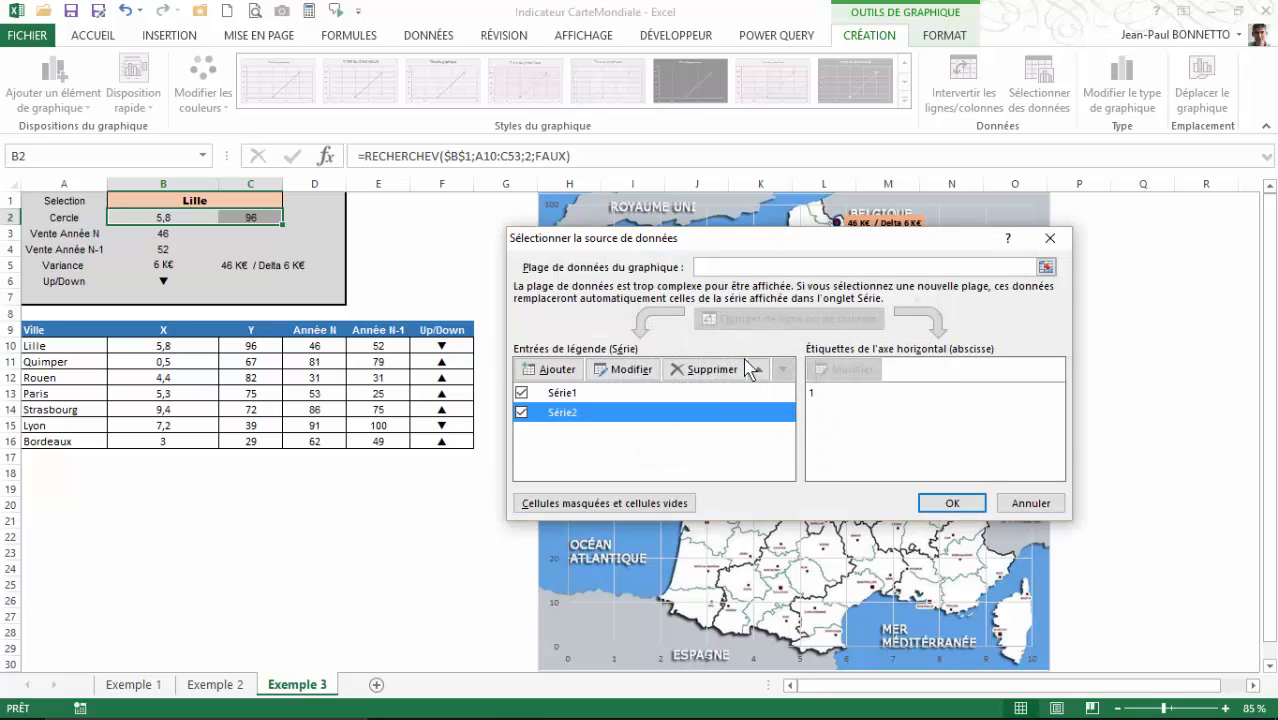
pyautogui.click(710, 378)
pyautogui.click(948, 503)
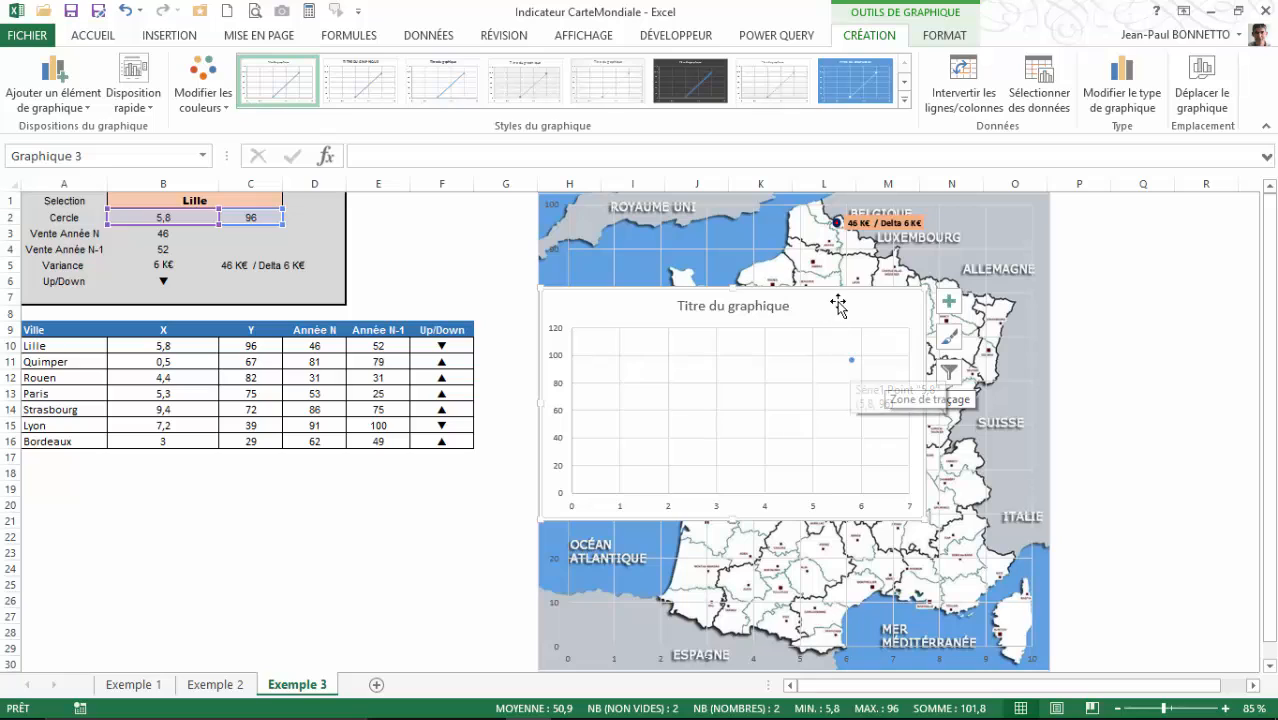
# Shift the new chart lower on the map and fill the data point marker with red
pyautogui.click(851, 360)
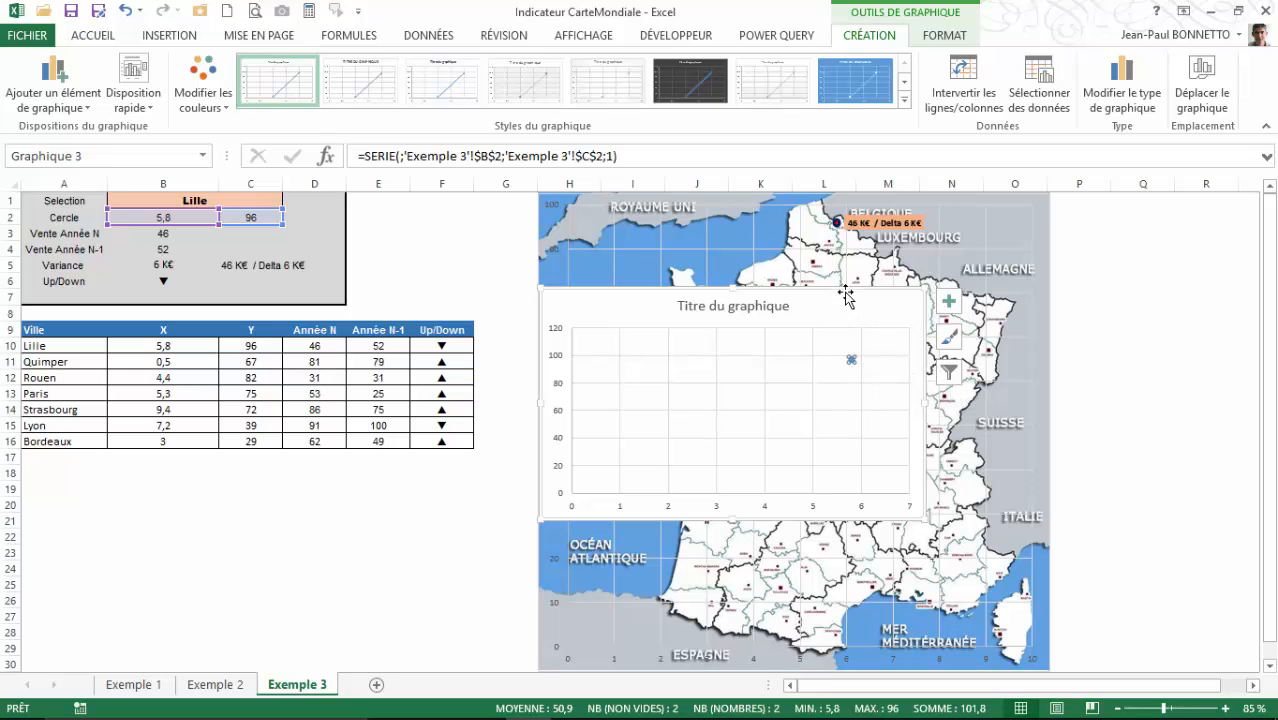
pyautogui.moveTo(846, 302); pyautogui.dragTo(919, 410)
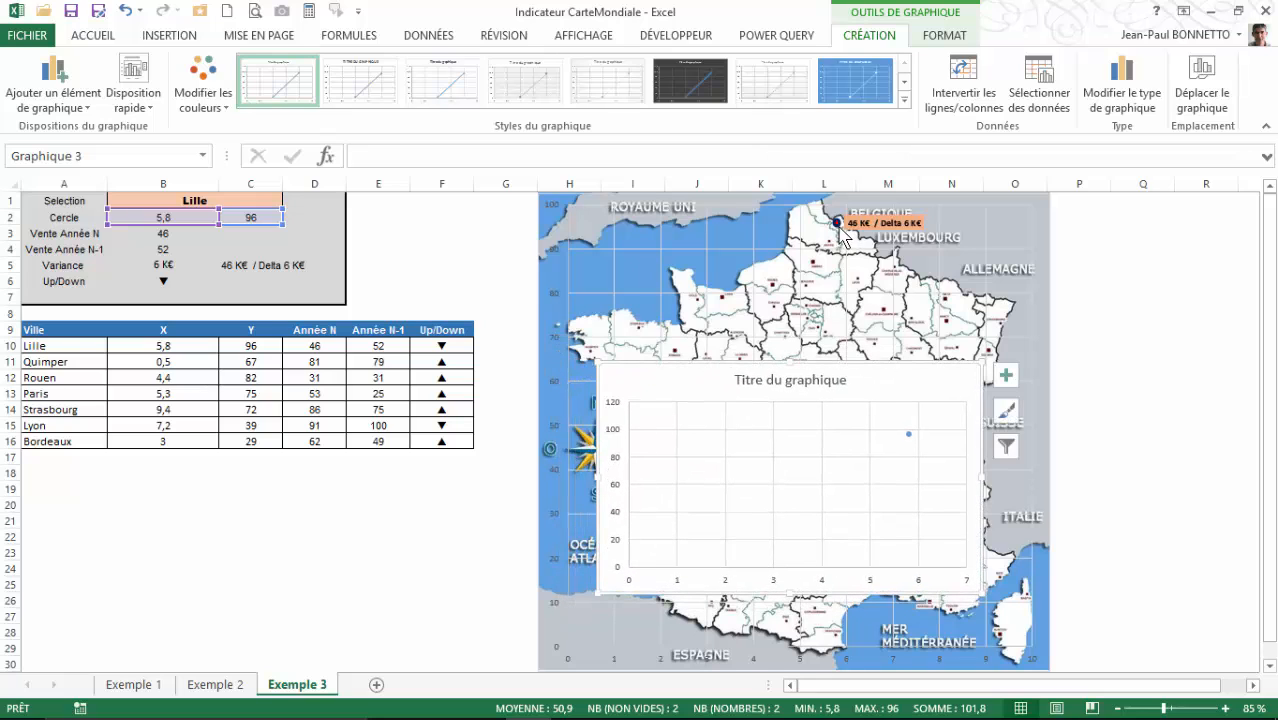
pyautogui.doubleClick(909, 436)
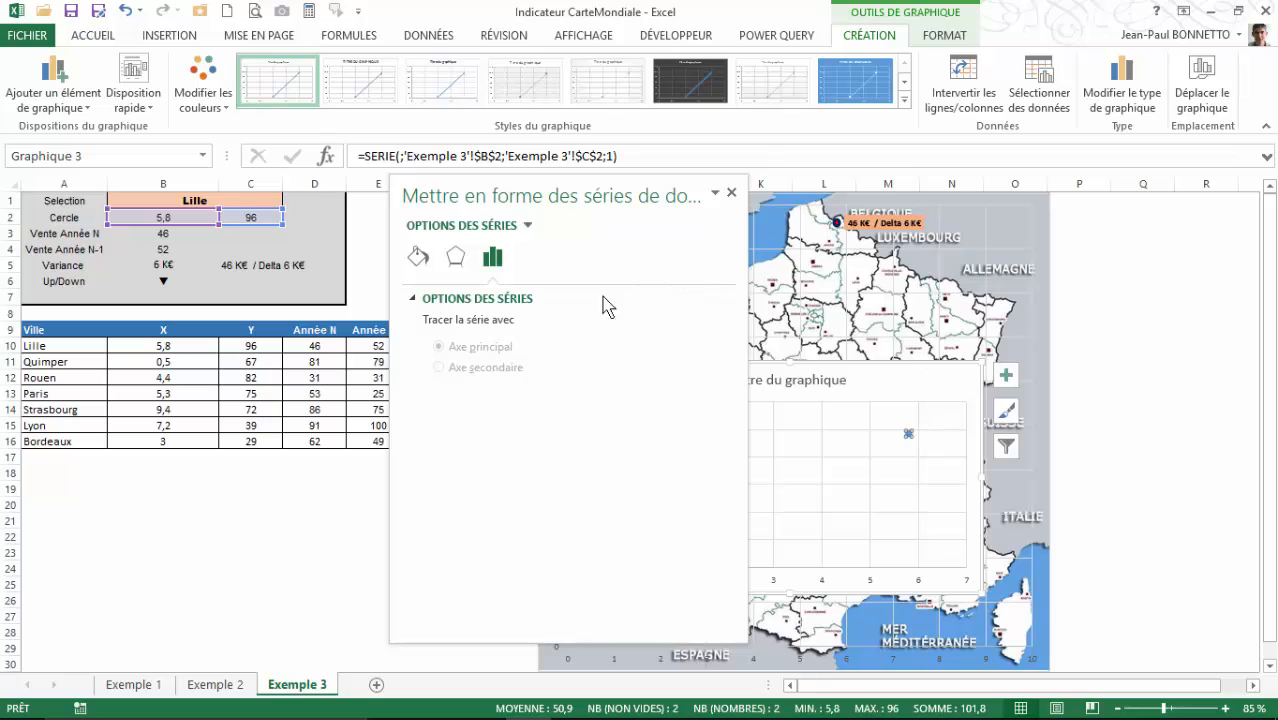
pyautogui.click(930, 35)
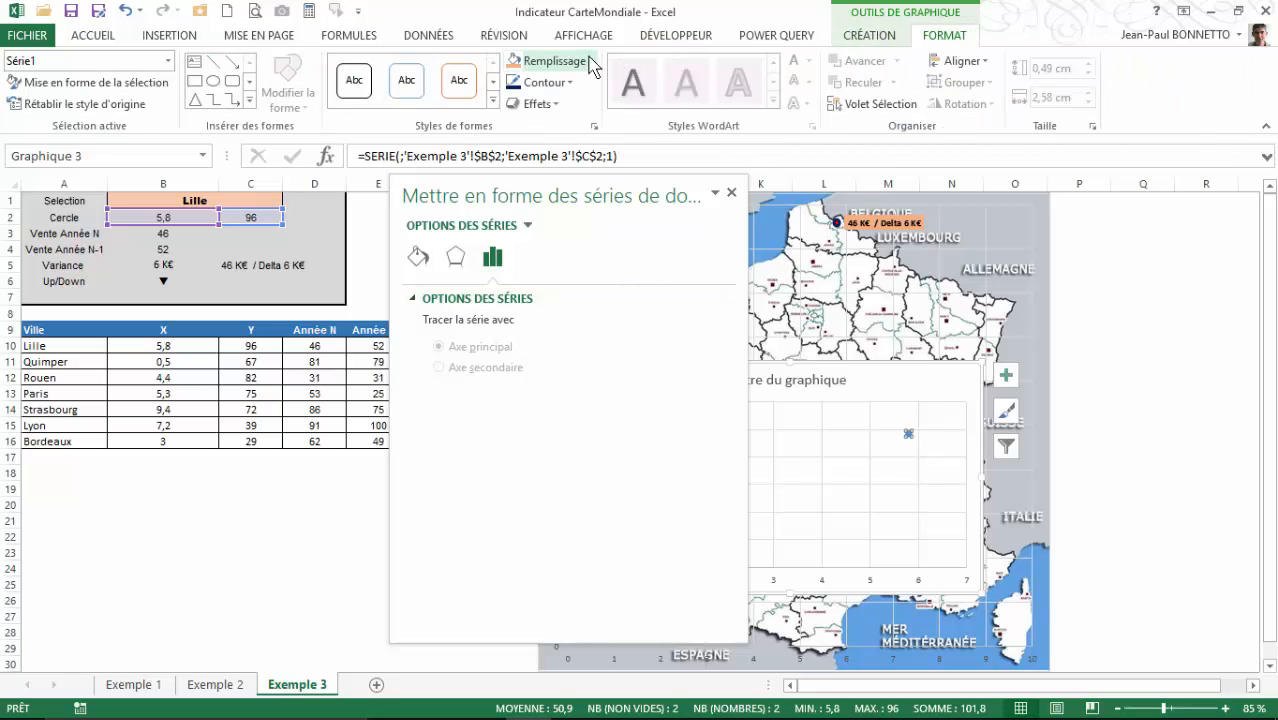
pyautogui.click(545, 61)
pyautogui.click(529, 229)
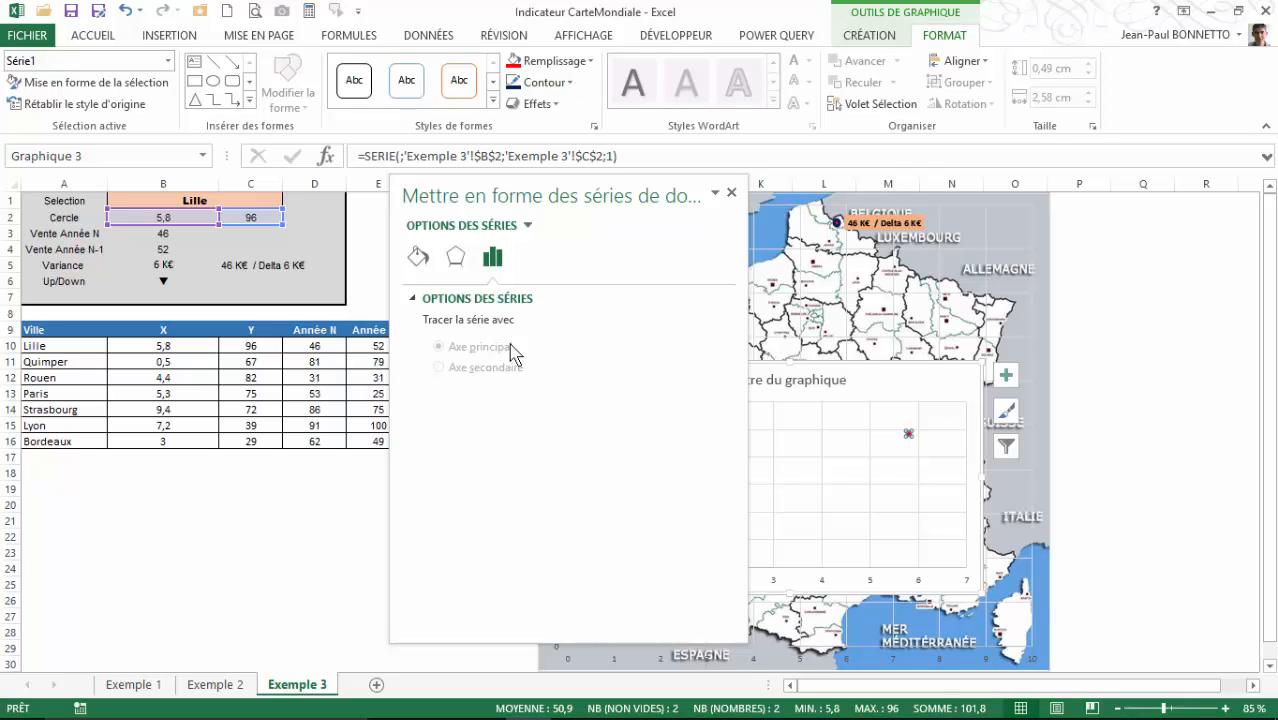
# Switch the series marker to the Prédéfini option and set its size to 6
pyautogui.click(418, 258)
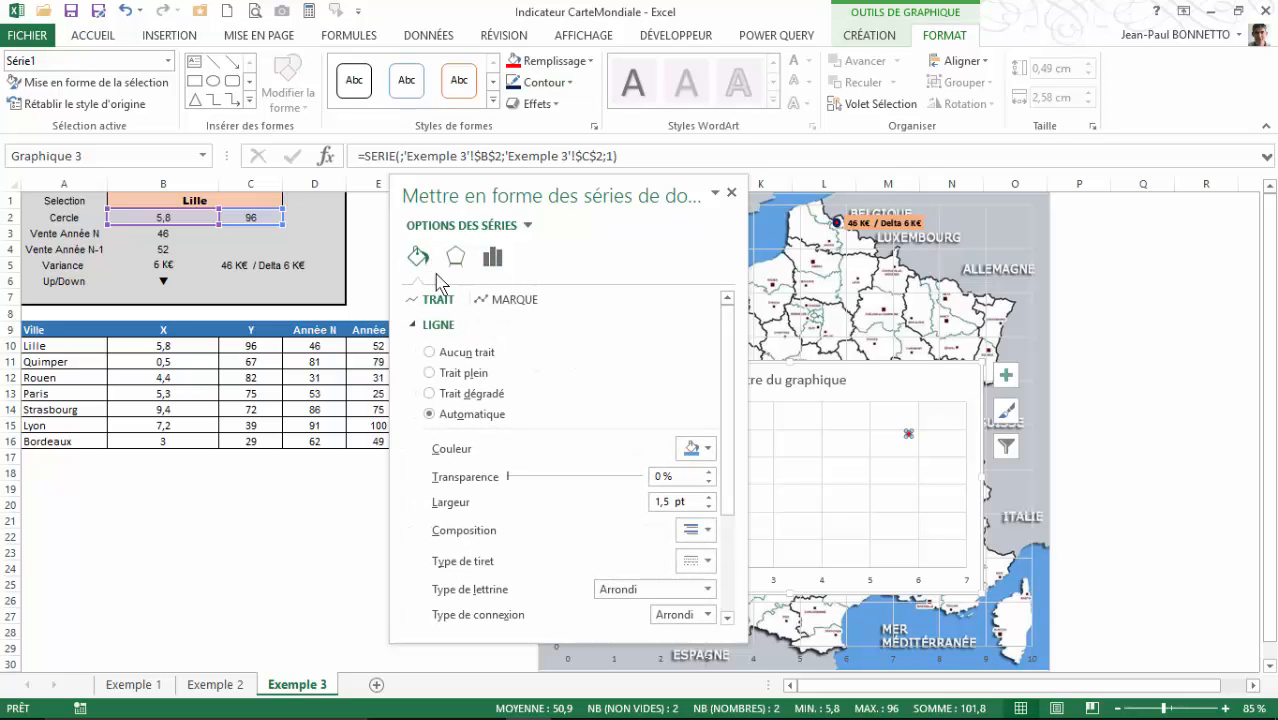
pyautogui.click(507, 301)
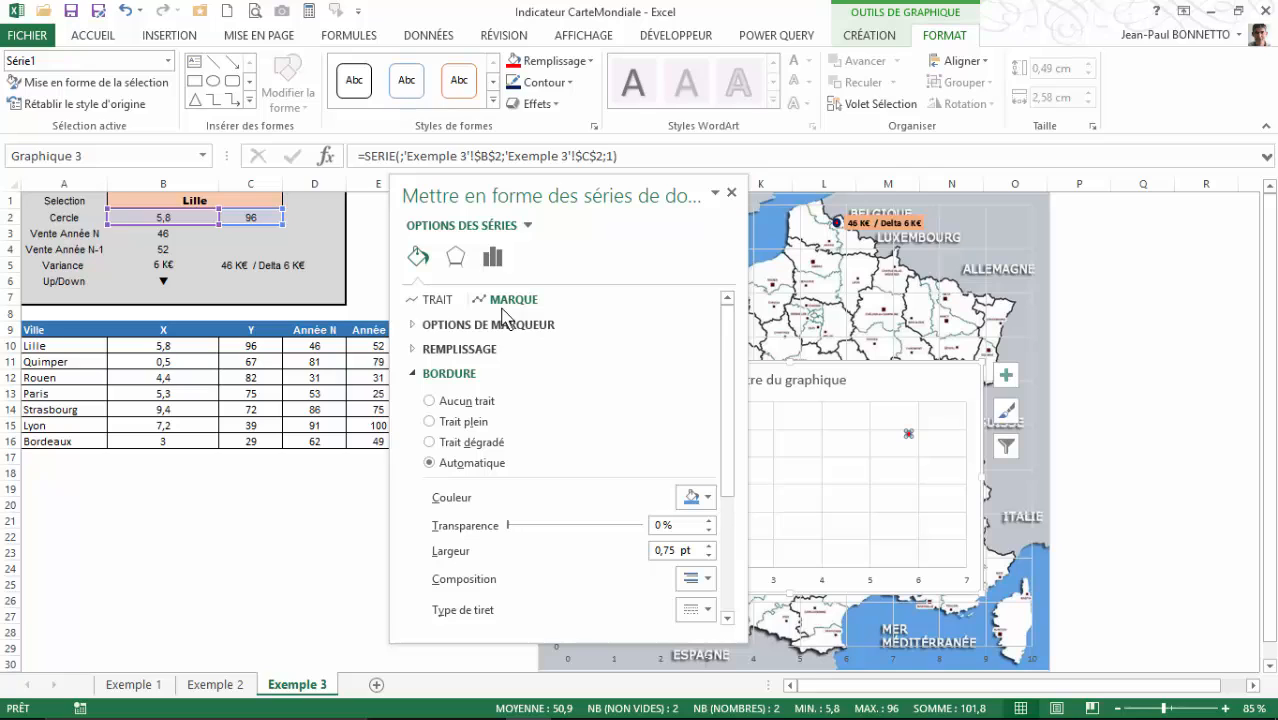
pyautogui.click(440, 324)
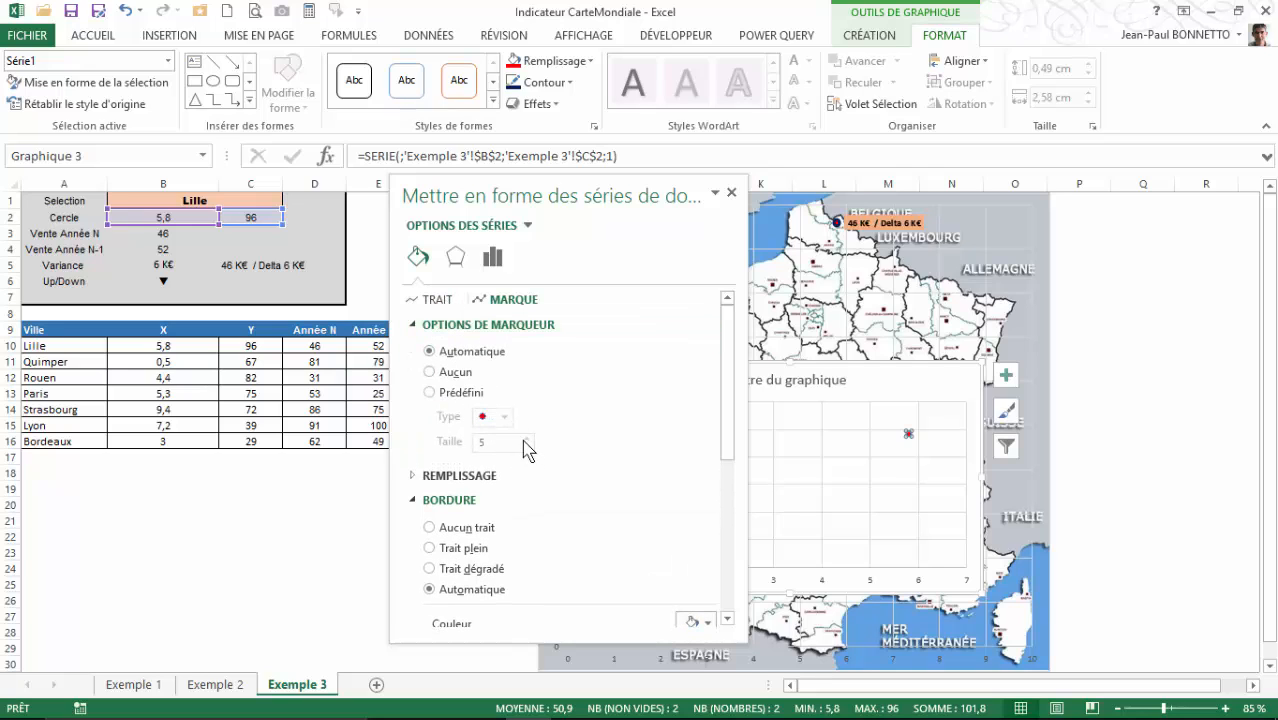
pyautogui.click(431, 393)
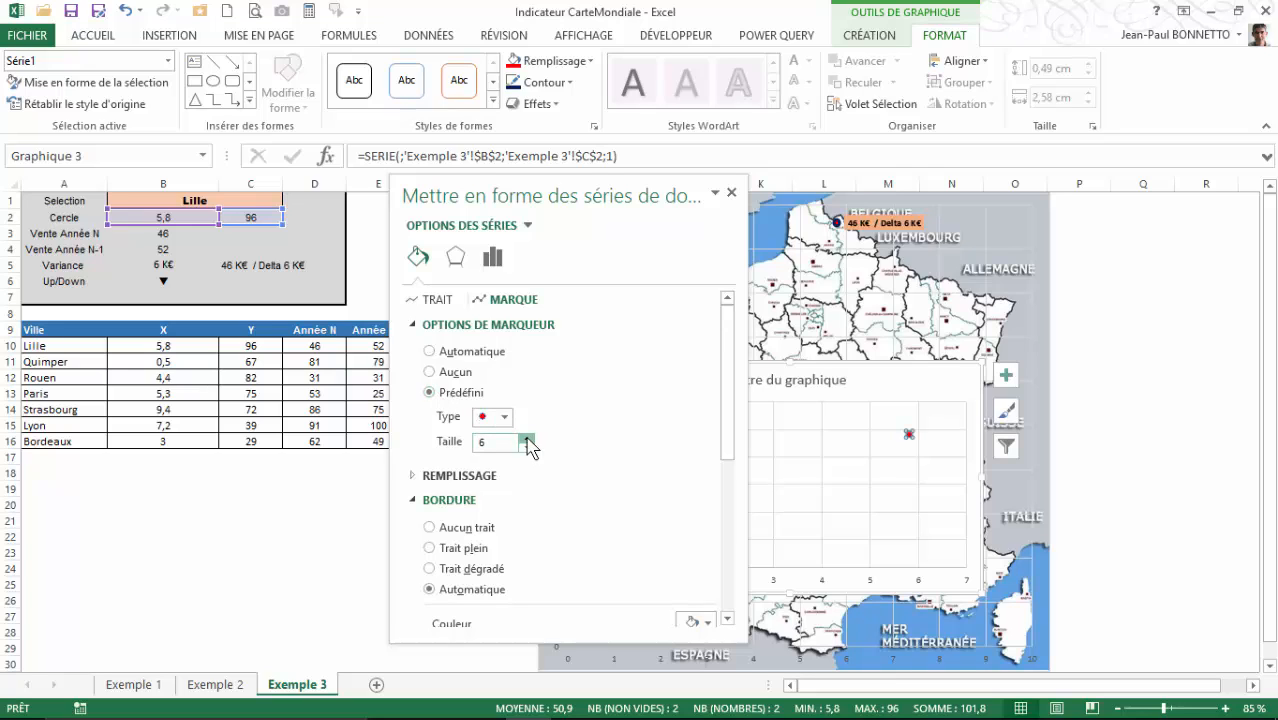
pyautogui.click(731, 192)
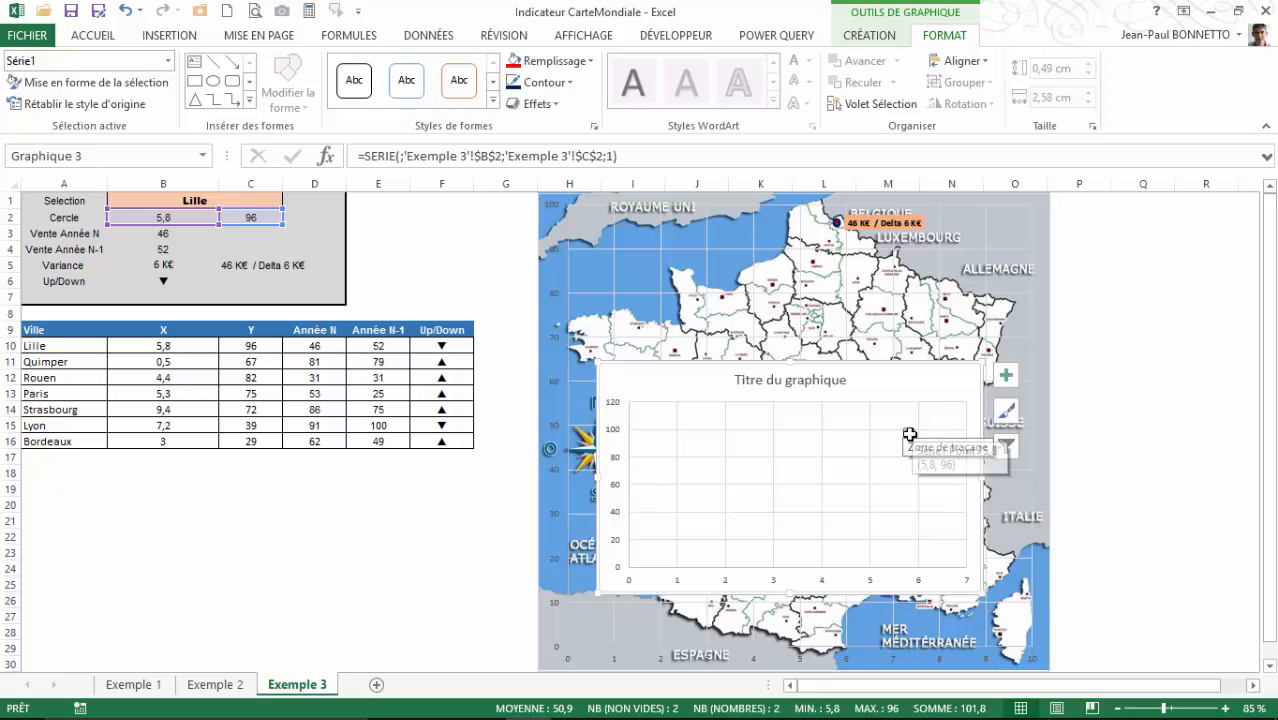
# Give the red marker a black outline and adjust the outline's thickness
pyautogui.click(545, 82)
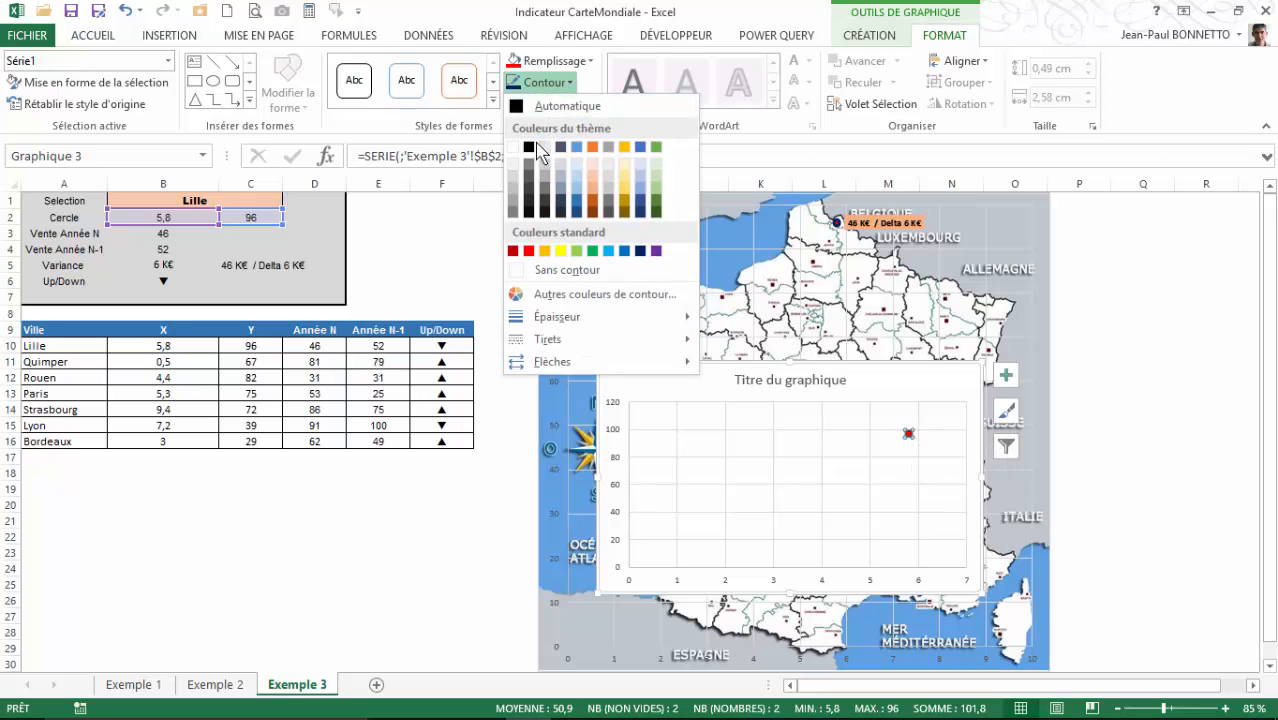
pyautogui.click(529, 148)
pyautogui.click(540, 82)
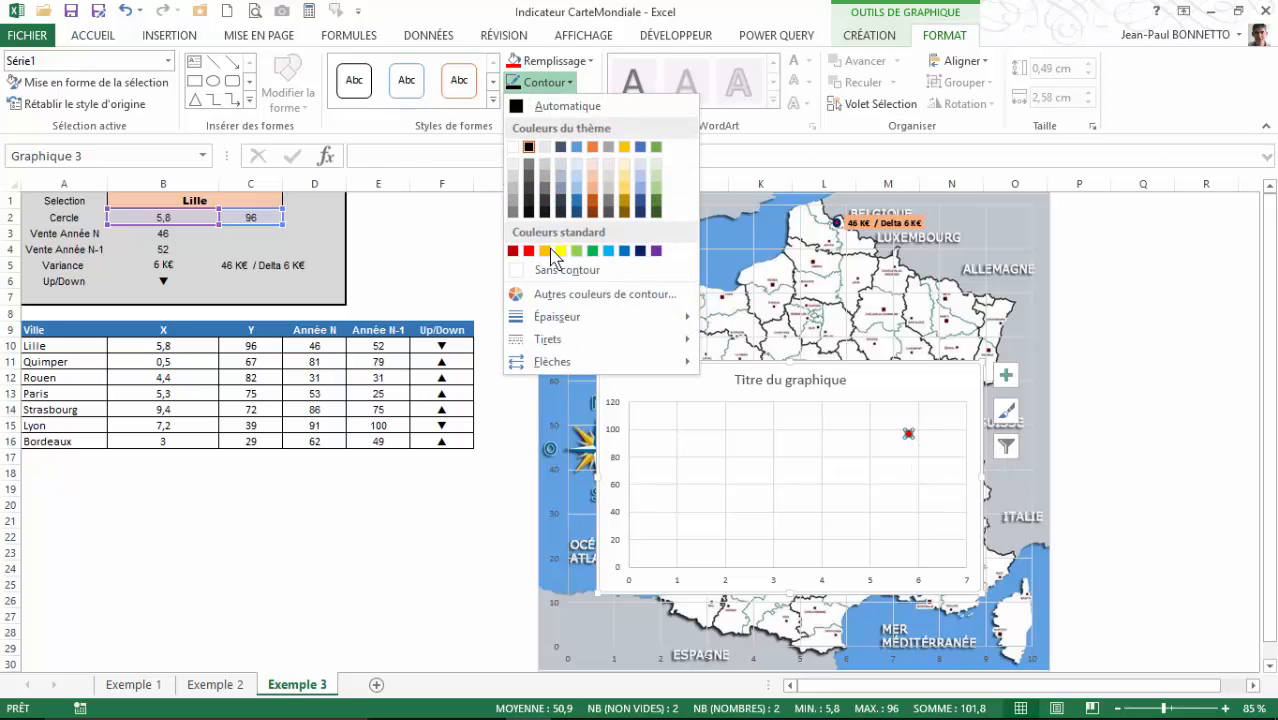
pyautogui.moveTo(542, 318)
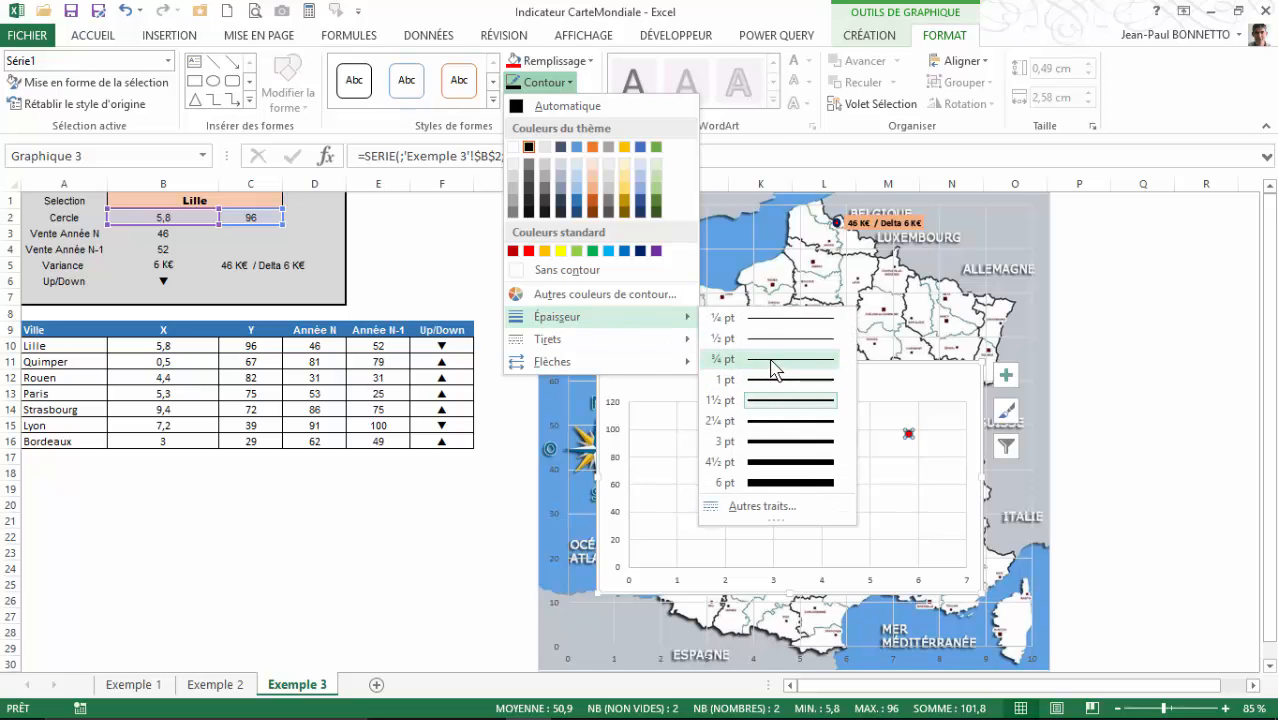
pyautogui.click(775, 290)
pyautogui.click(441, 488)
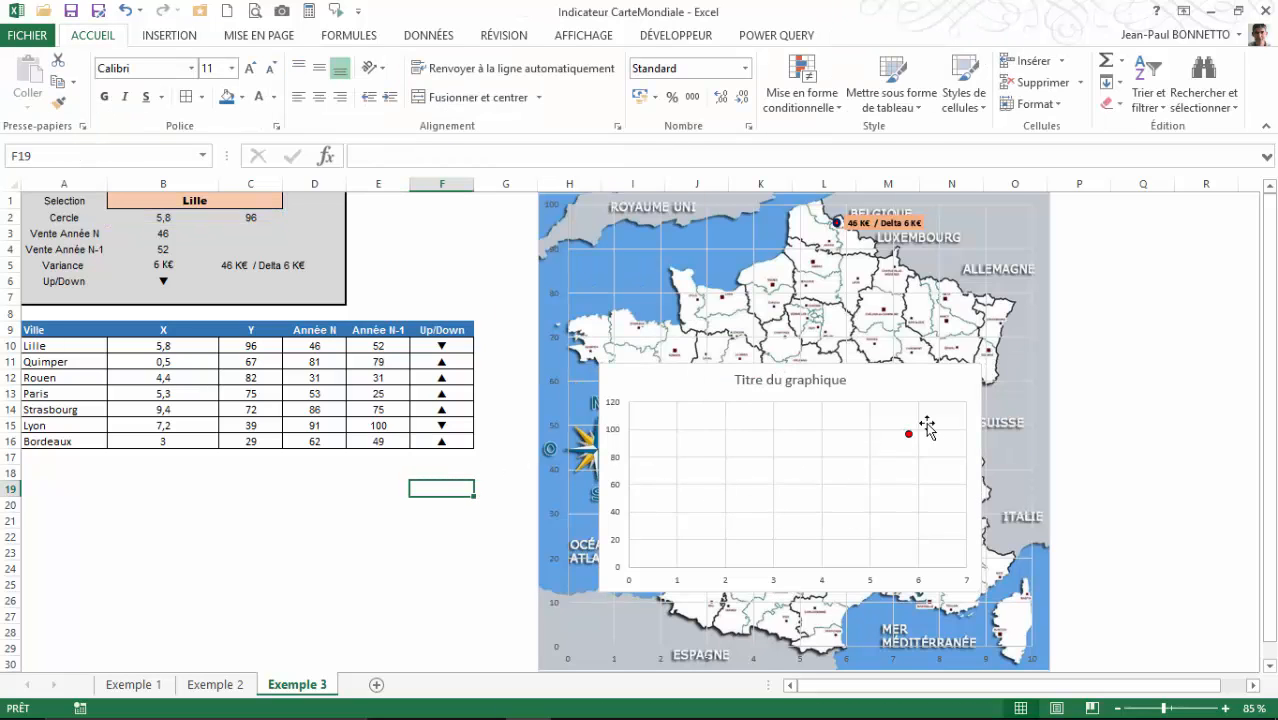
# Add a data label to the red data point
pyautogui.moveTo(909, 436)
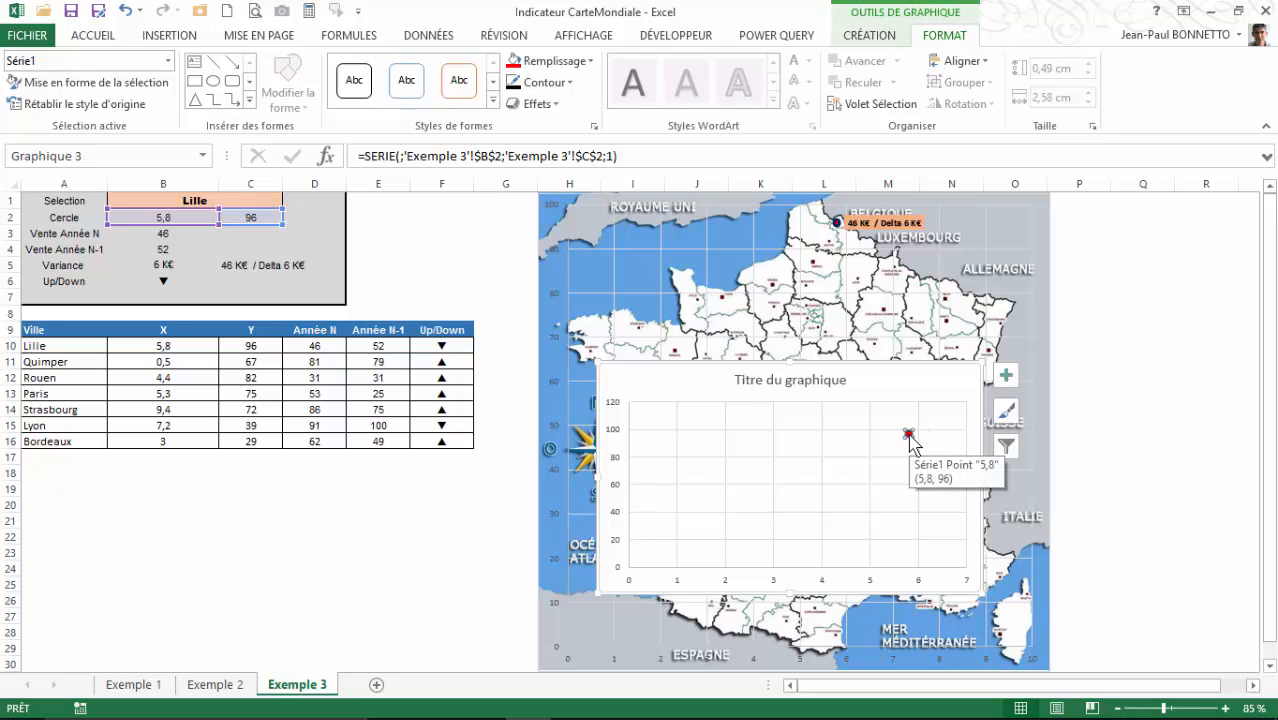
pyautogui.doubleClick(909, 435)
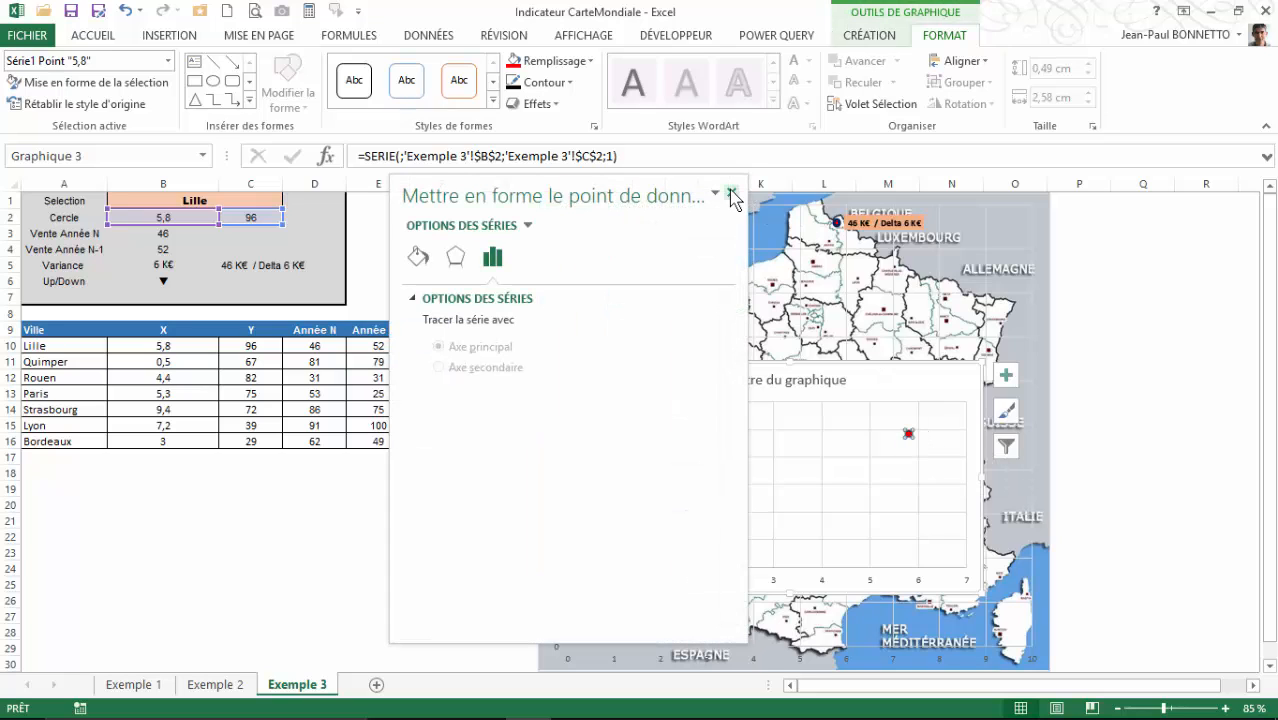
pyautogui.click(731, 193)
pyautogui.rightClick(909, 435)
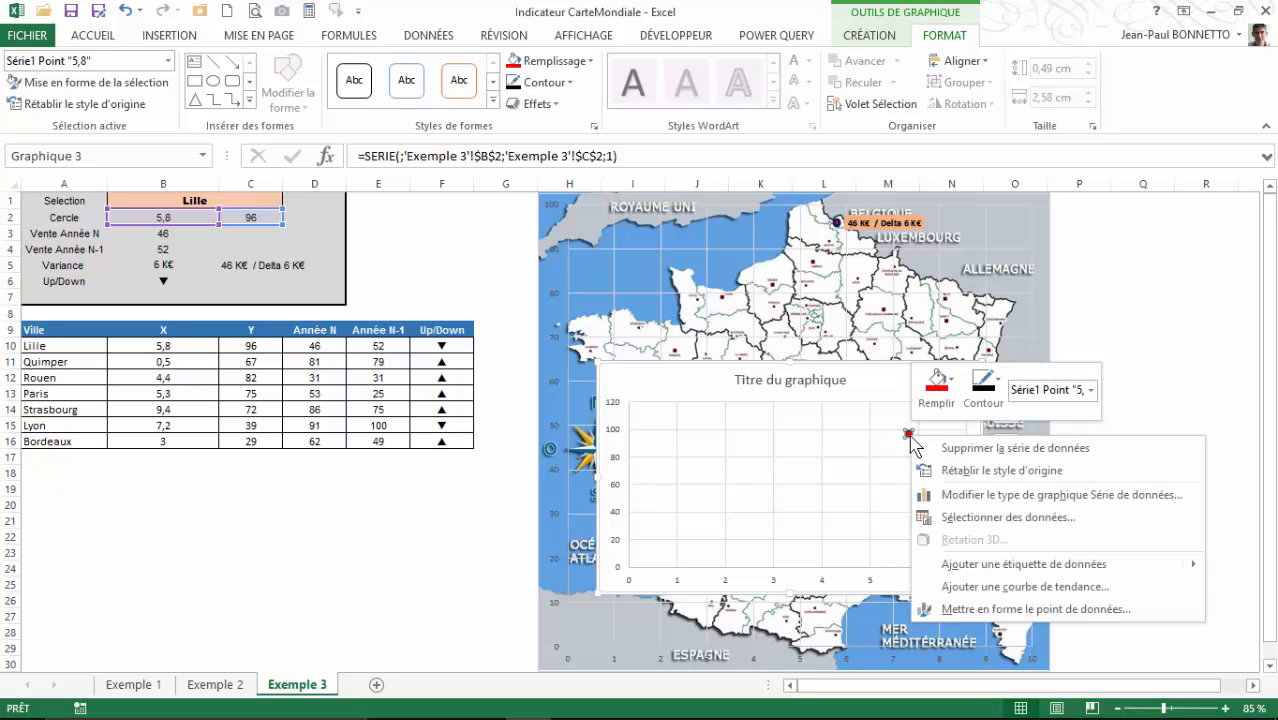
pyautogui.click(984, 564)
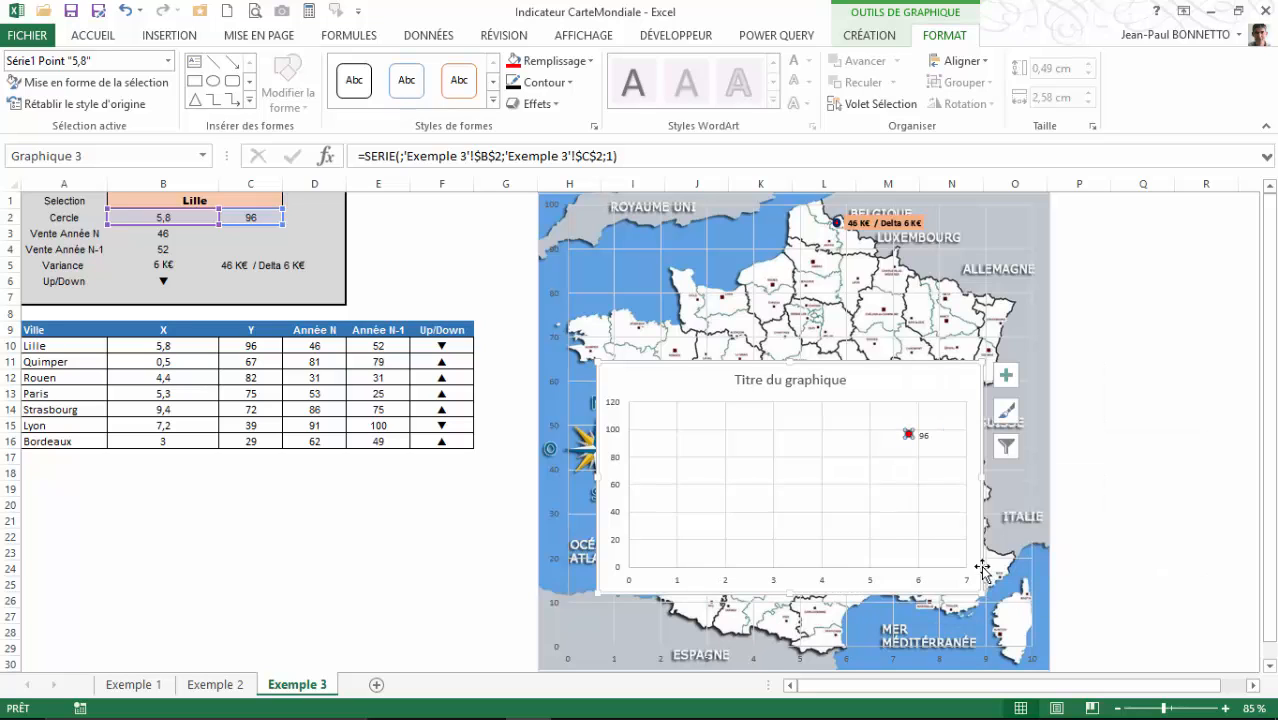
# Link the text of the point's data label to cell C5 with ='Exemple 3'!$C$5
pyautogui.click(924, 436)
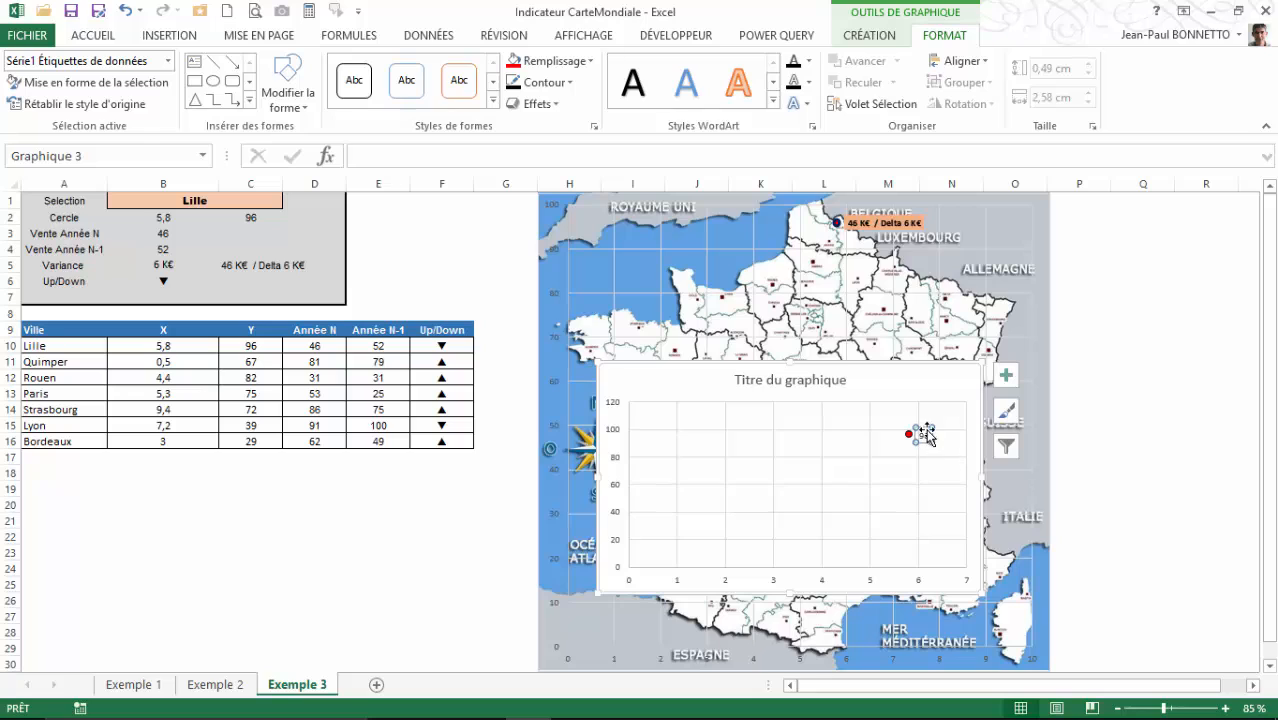
pyautogui.click(925, 431)
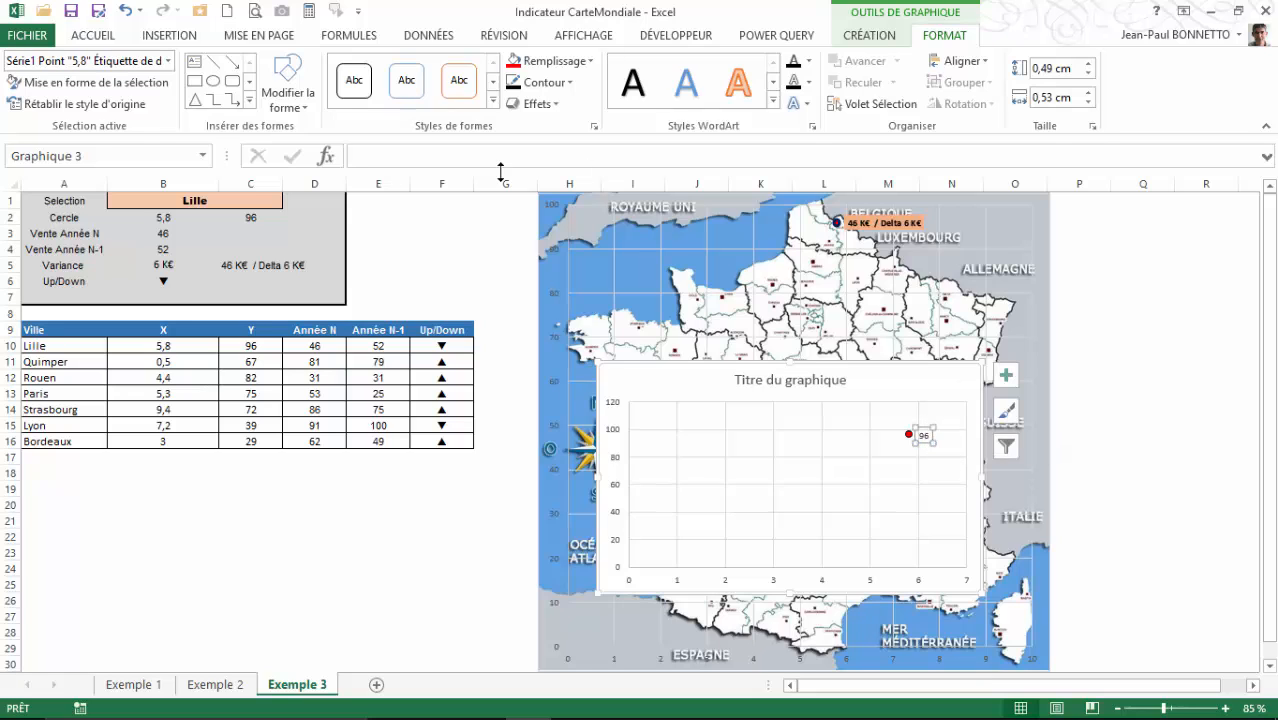
pyautogui.click(385, 157)
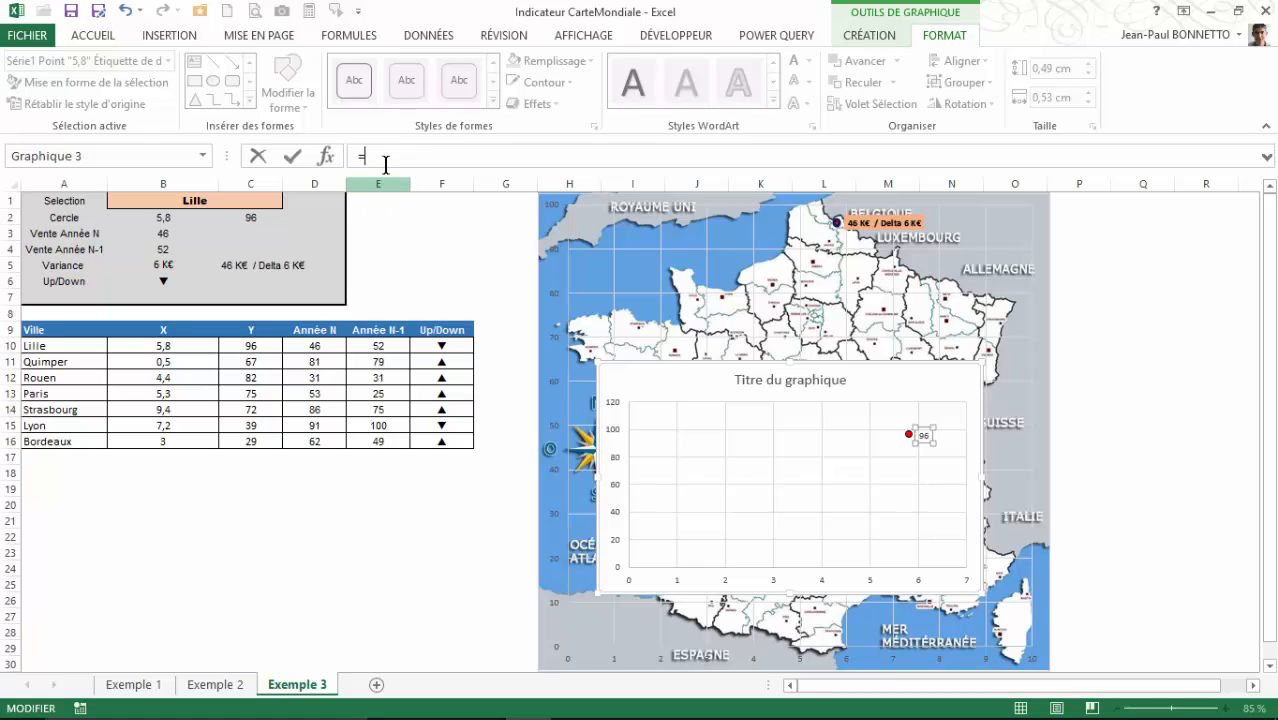
pyautogui.click(262, 264)
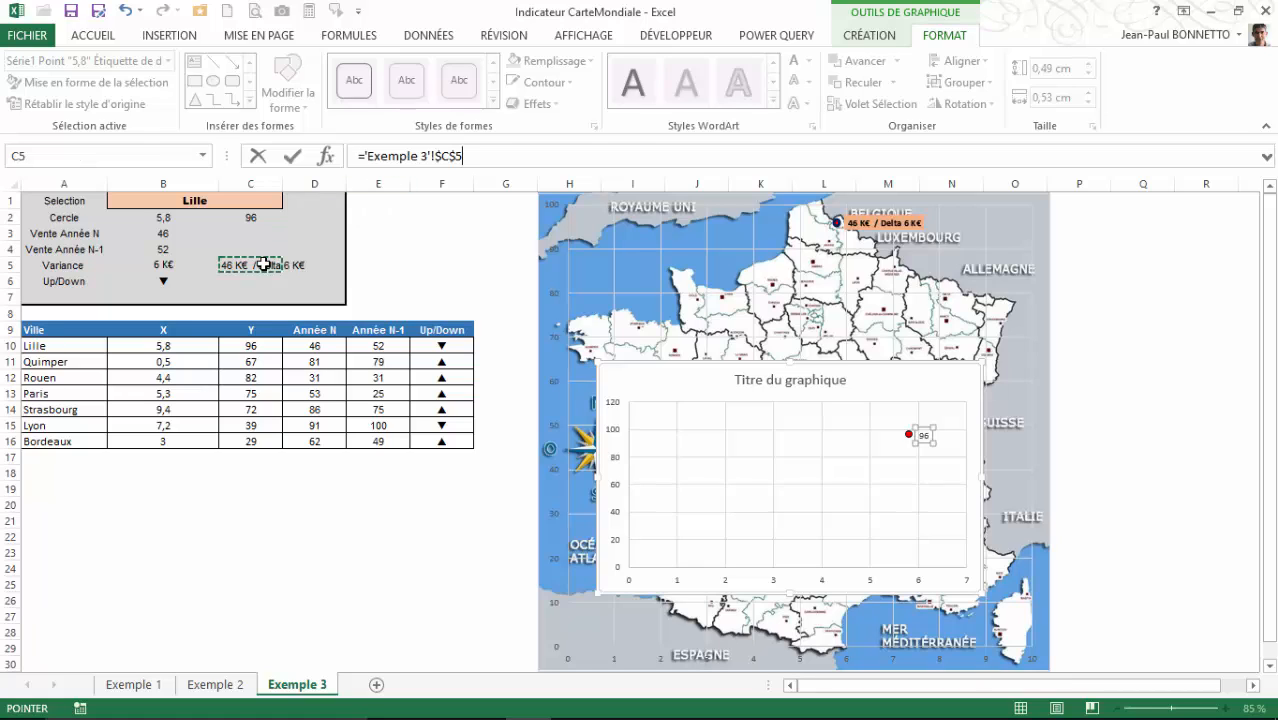
pyautogui.press('Return')
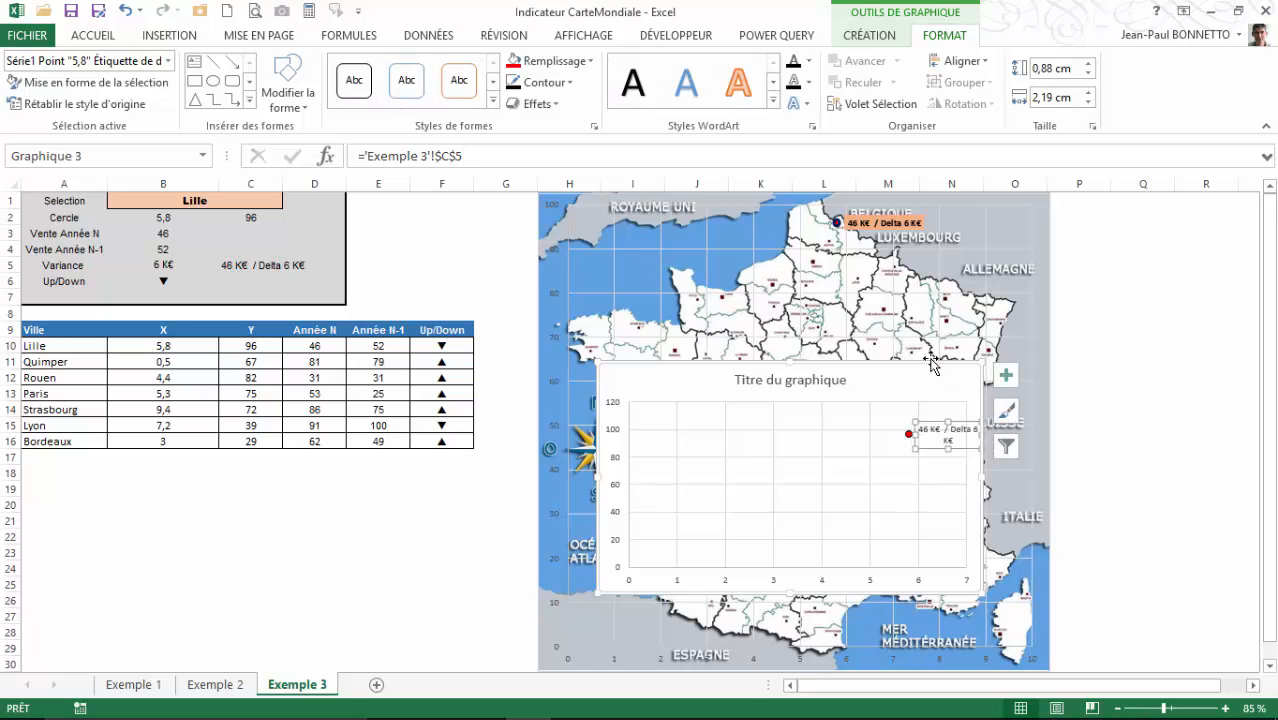
# Move the chart higher on the map and delete its title
pyautogui.moveTo(939, 354); pyautogui.dragTo(957, 249)
pyautogui.click(818, 280)
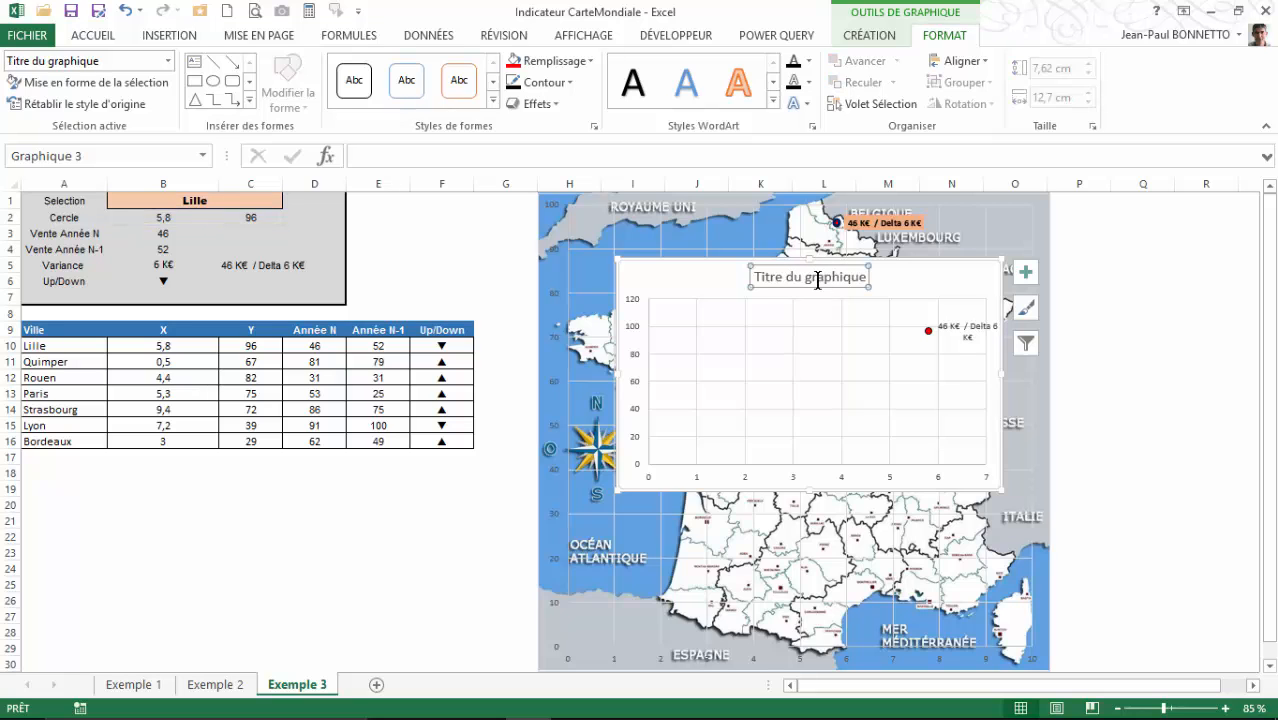
pyautogui.press('Delete')
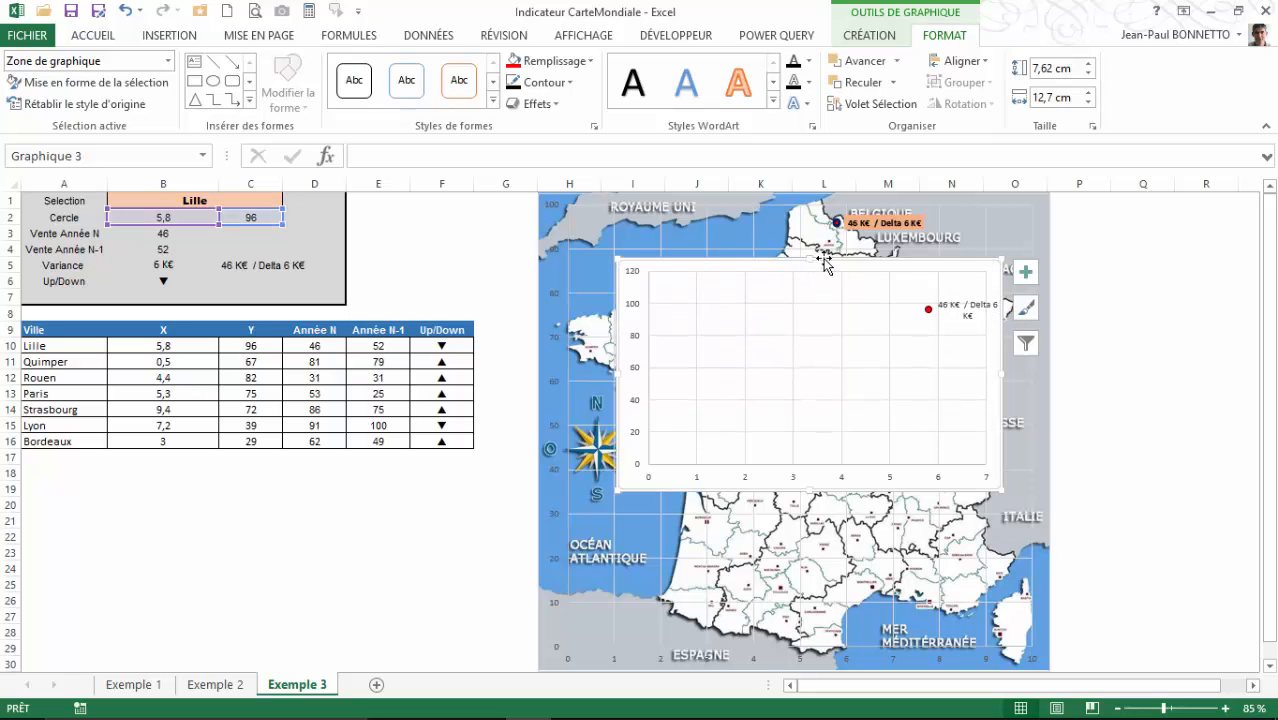
pyautogui.moveTo(816, 252); pyautogui.dragTo(745, 192)
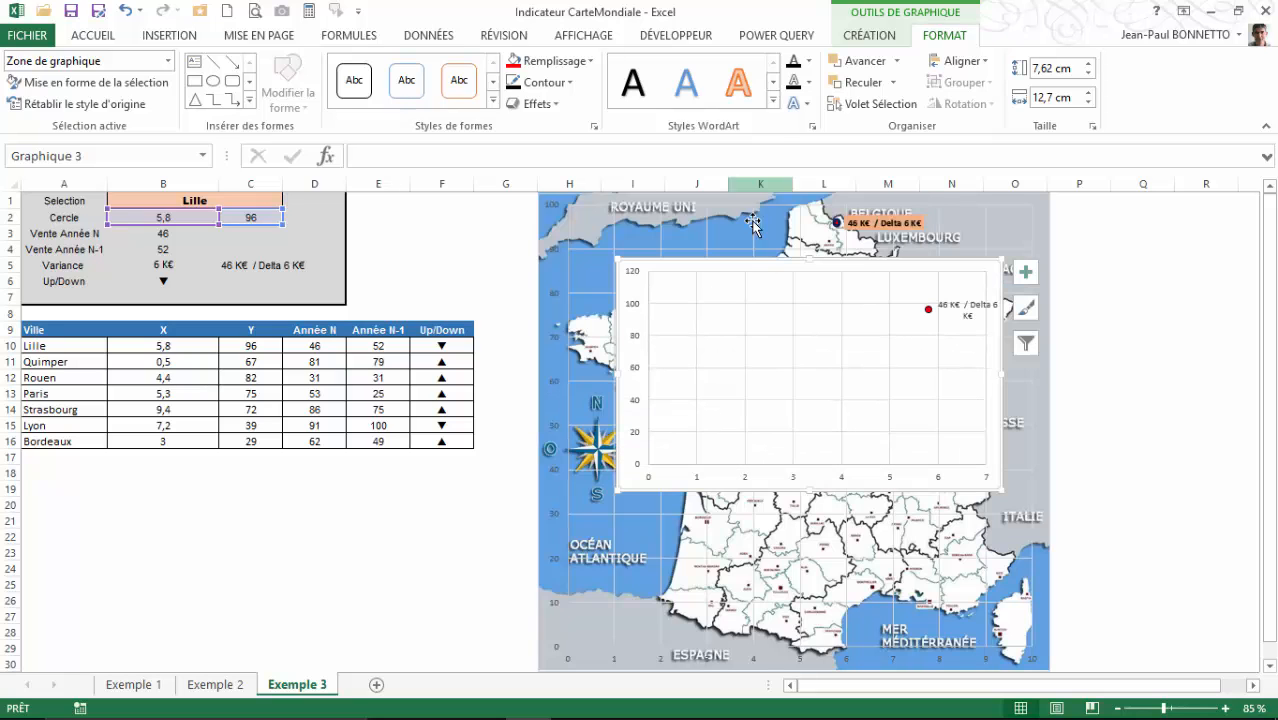
# Fit the new chart over the whole France map at 15,76 by 16,9 cm and remove its fill
pyautogui.moveTo(855, 260)
pyautogui.mouseDown()
pyautogui.moveTo(770, 191)
pyautogui.moveTo(781, 197)
pyautogui.mouseUp()
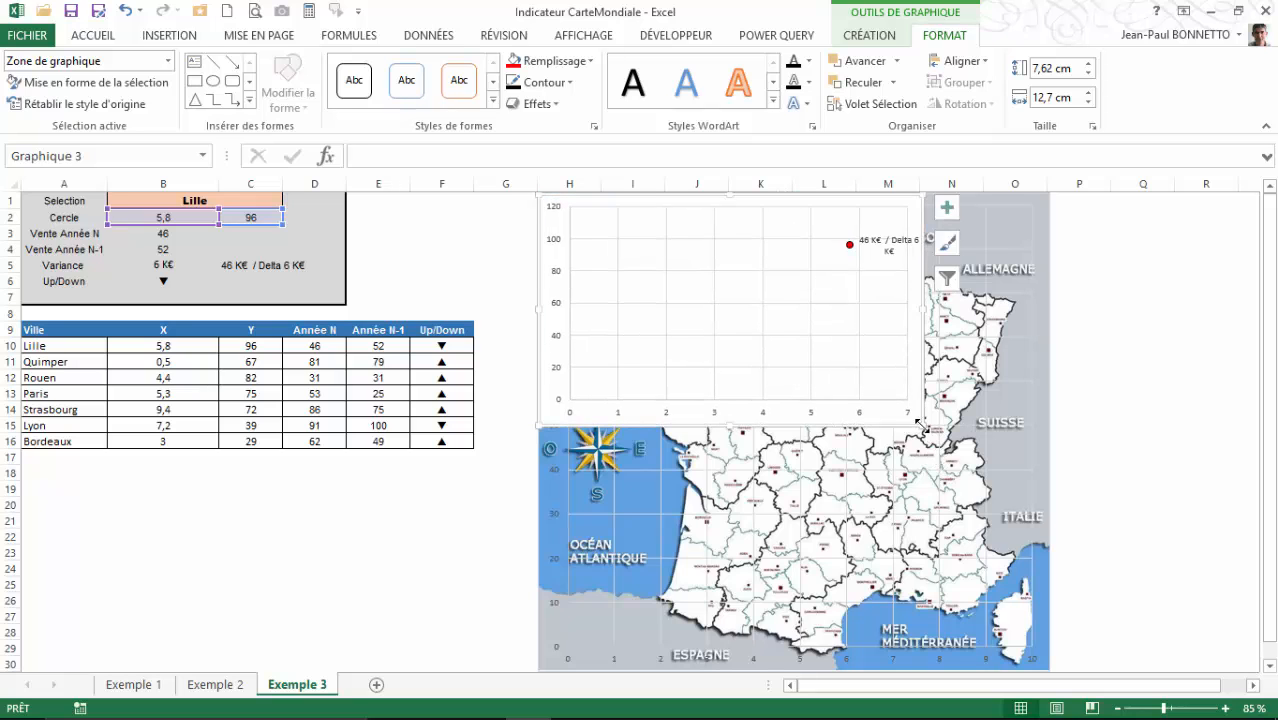
pyautogui.moveTo(921, 426); pyautogui.dragTo(1047, 460)
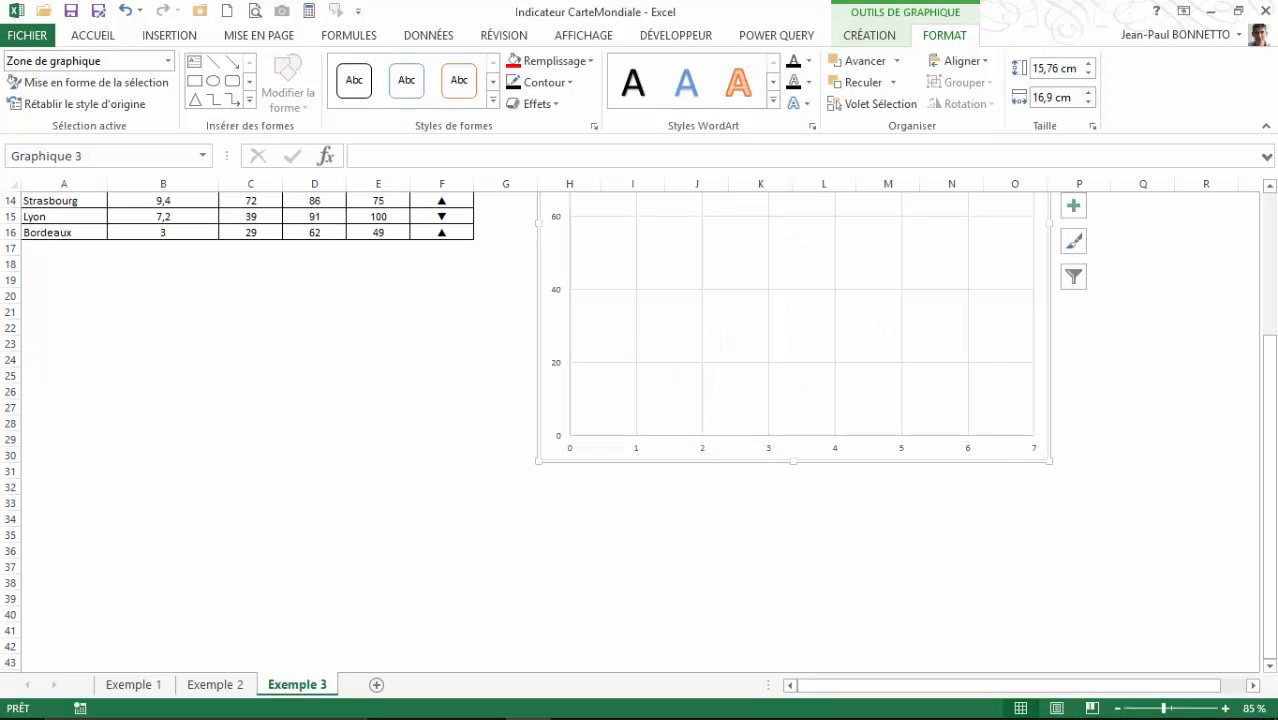
pyautogui.moveTo(1268, 410); pyautogui.dragTo(1270, 230)
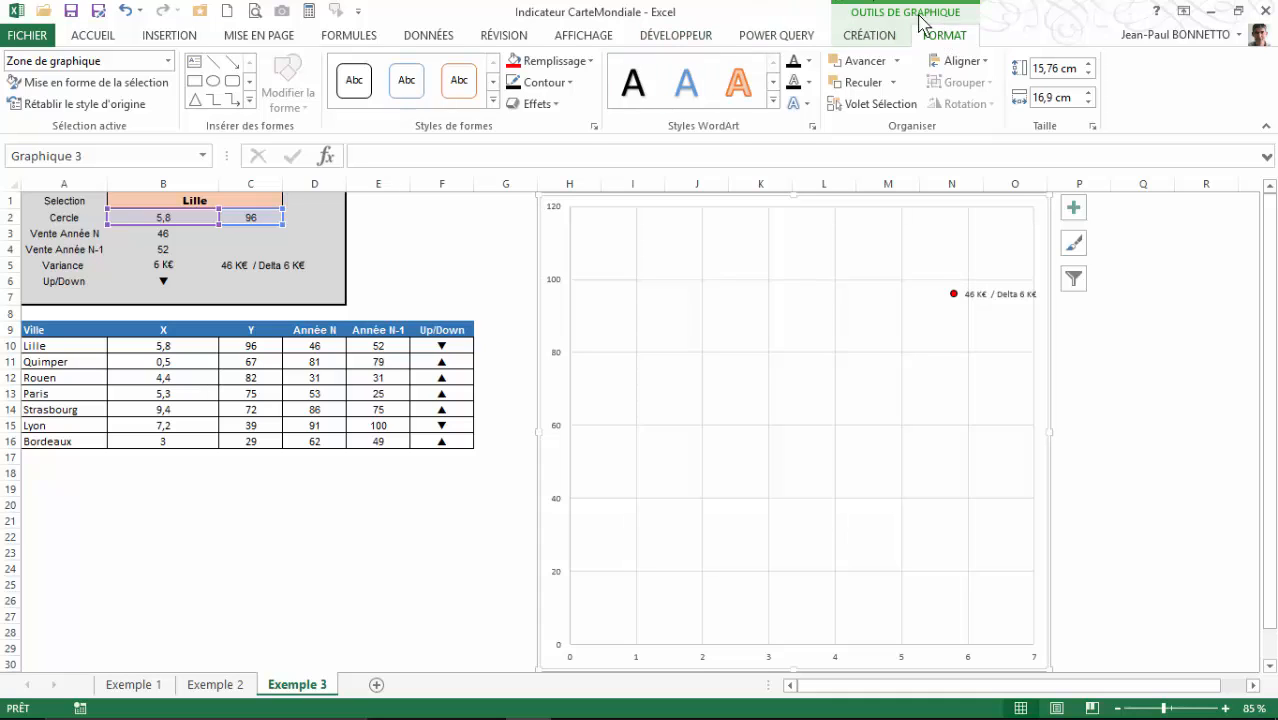
pyautogui.click(592, 62)
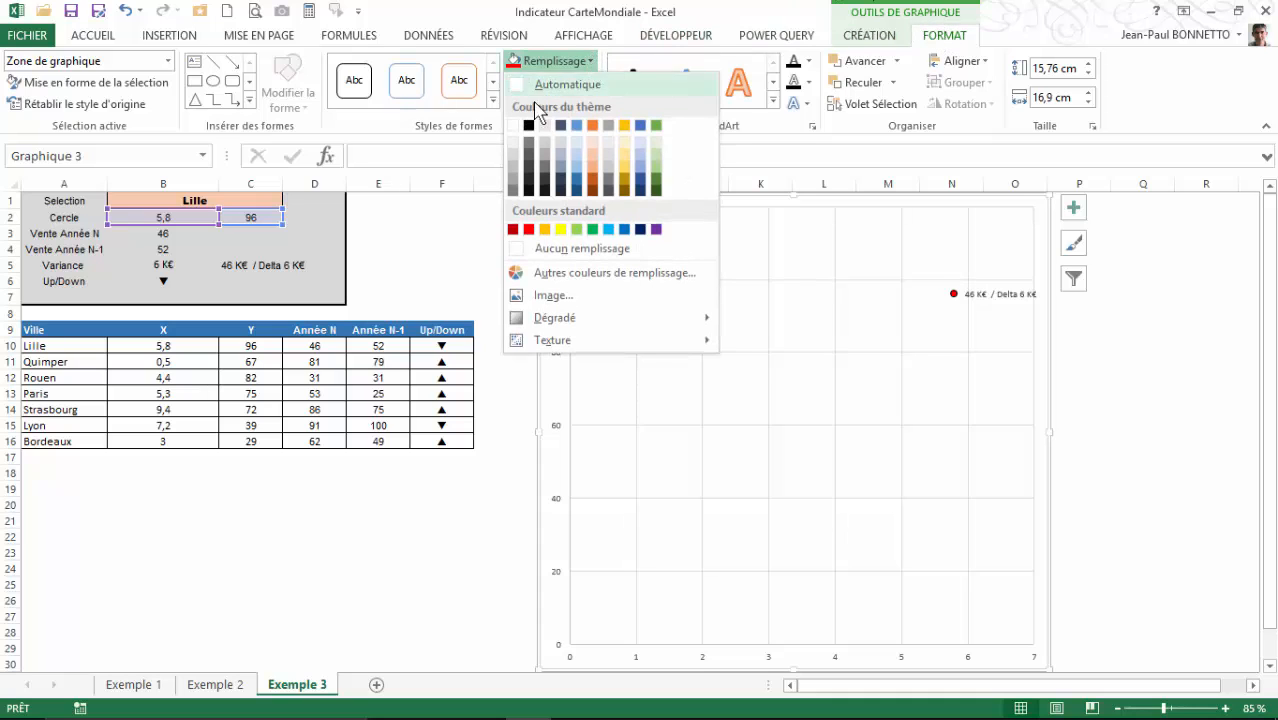
pyautogui.click(556, 249)
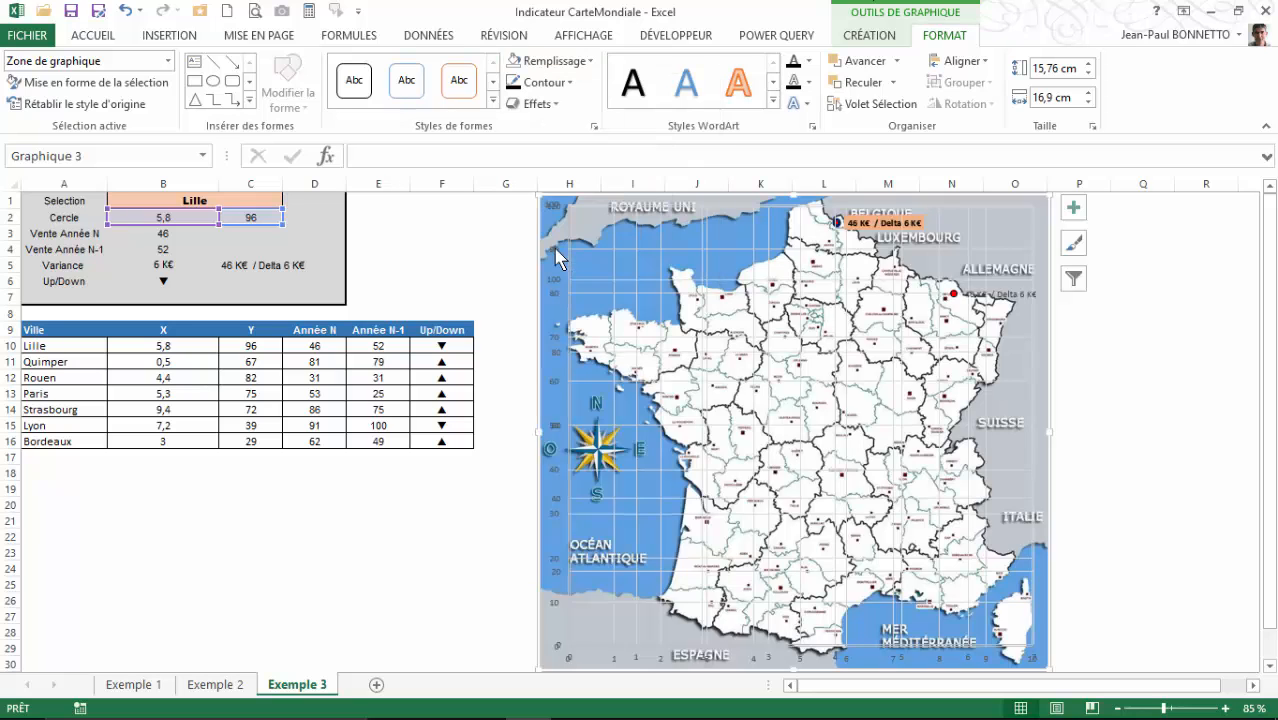
# Move the new transparent chart off the map onto the city table to free the original chart underneath
pyautogui.click(752, 213)
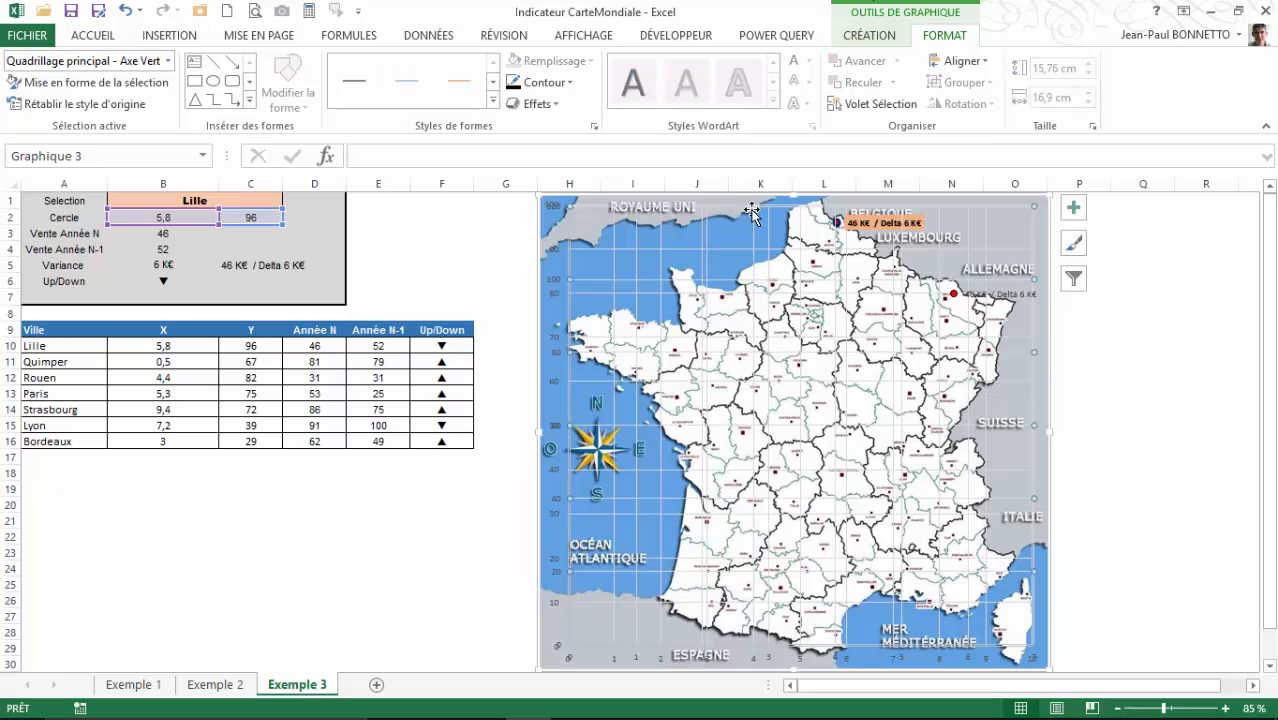
pyautogui.click(829, 210)
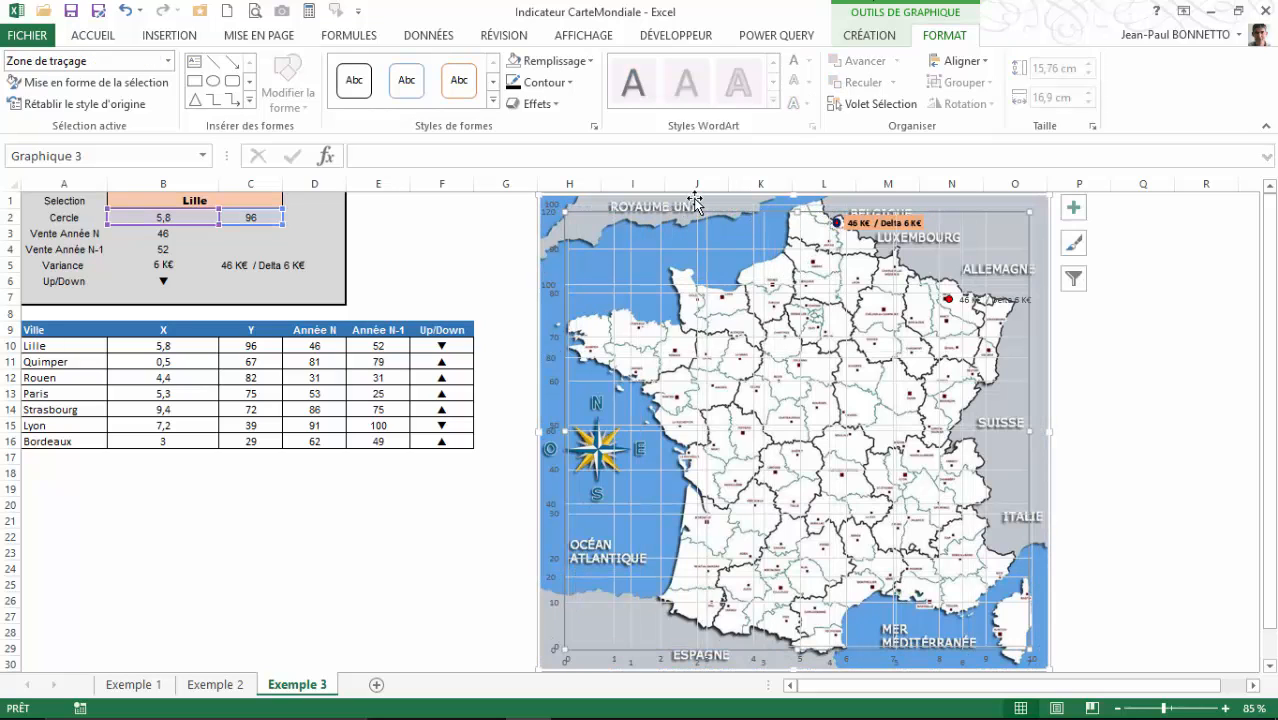
pyautogui.click(768, 232)
pyautogui.click(756, 211)
pyautogui.click(749, 203)
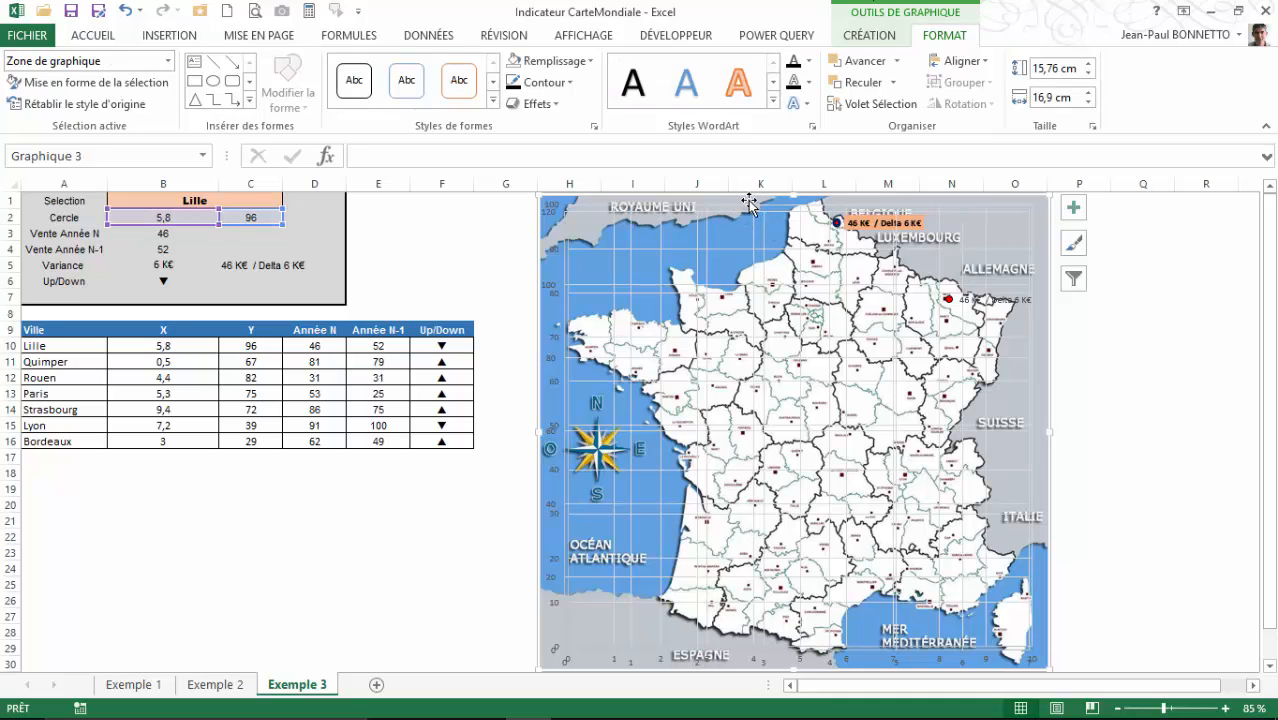
pyautogui.moveTo(749, 203); pyautogui.dragTo(456, 333)
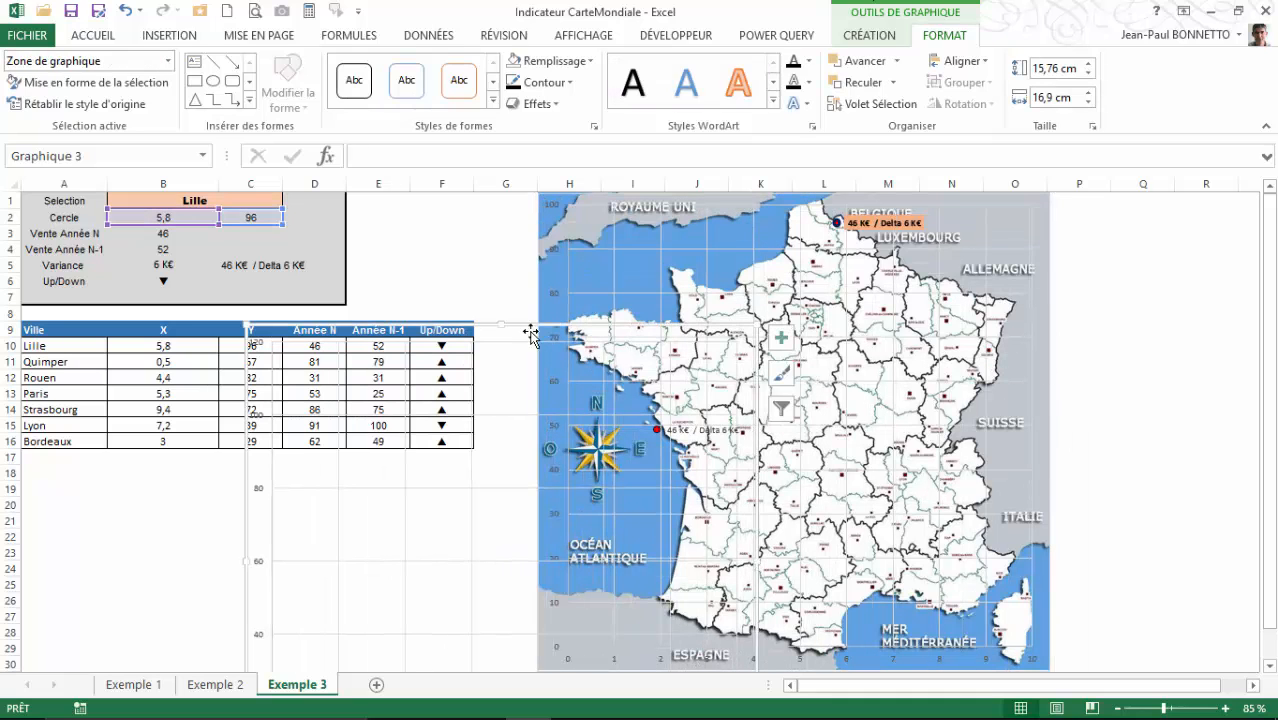
# Move the original chart off the France map to the empty columns from V onward
pyautogui.click(834, 211)
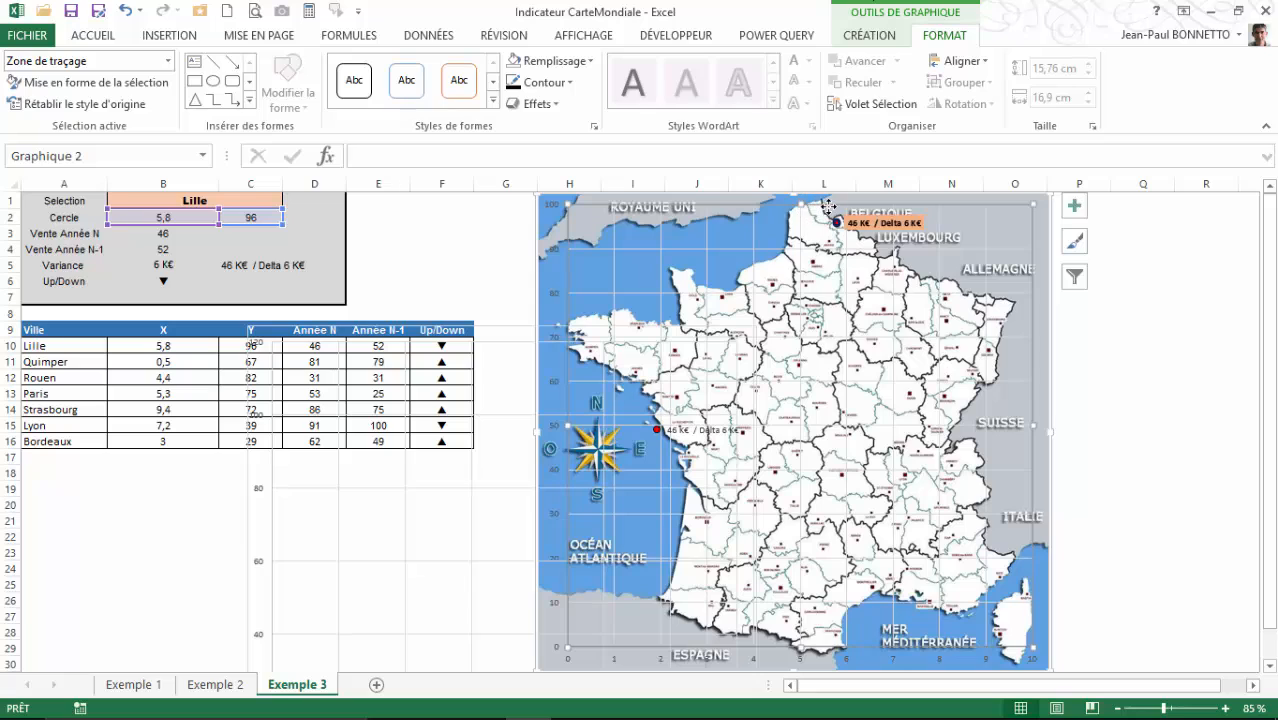
pyautogui.moveTo(1110, 305); pyautogui.dragTo(1110, 305)
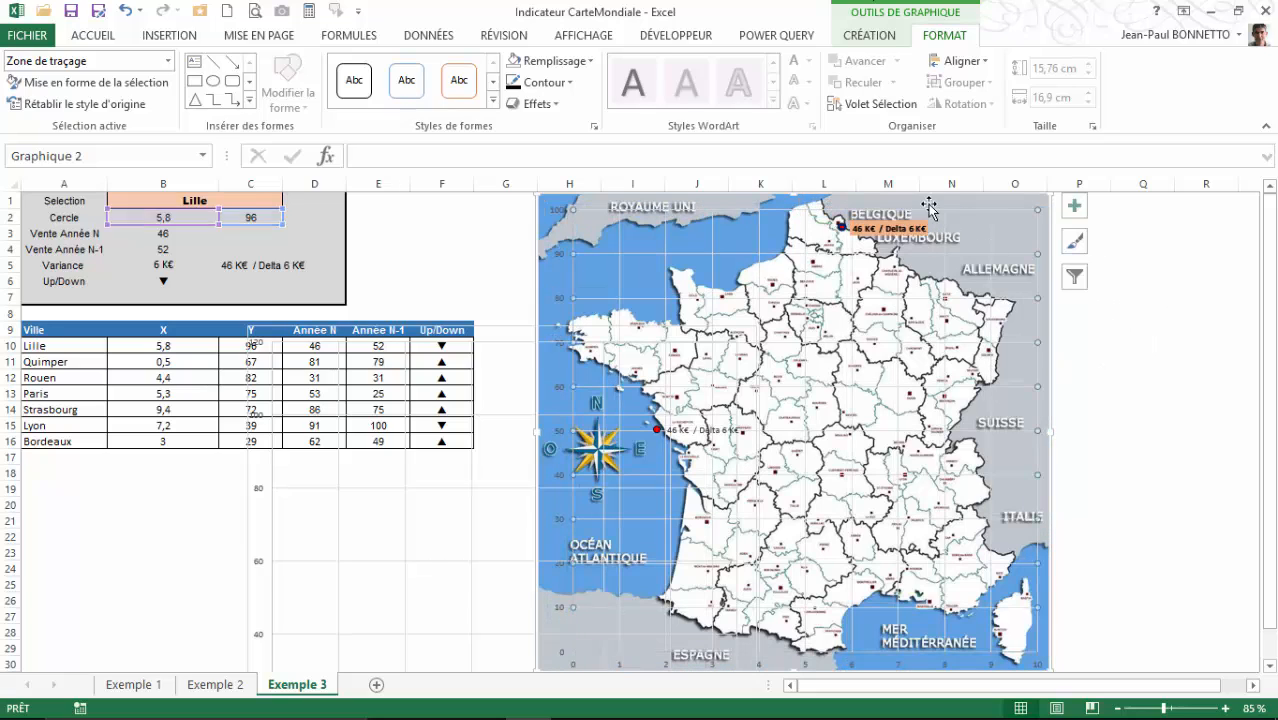
pyautogui.click(907, 212)
pyautogui.click(909, 213)
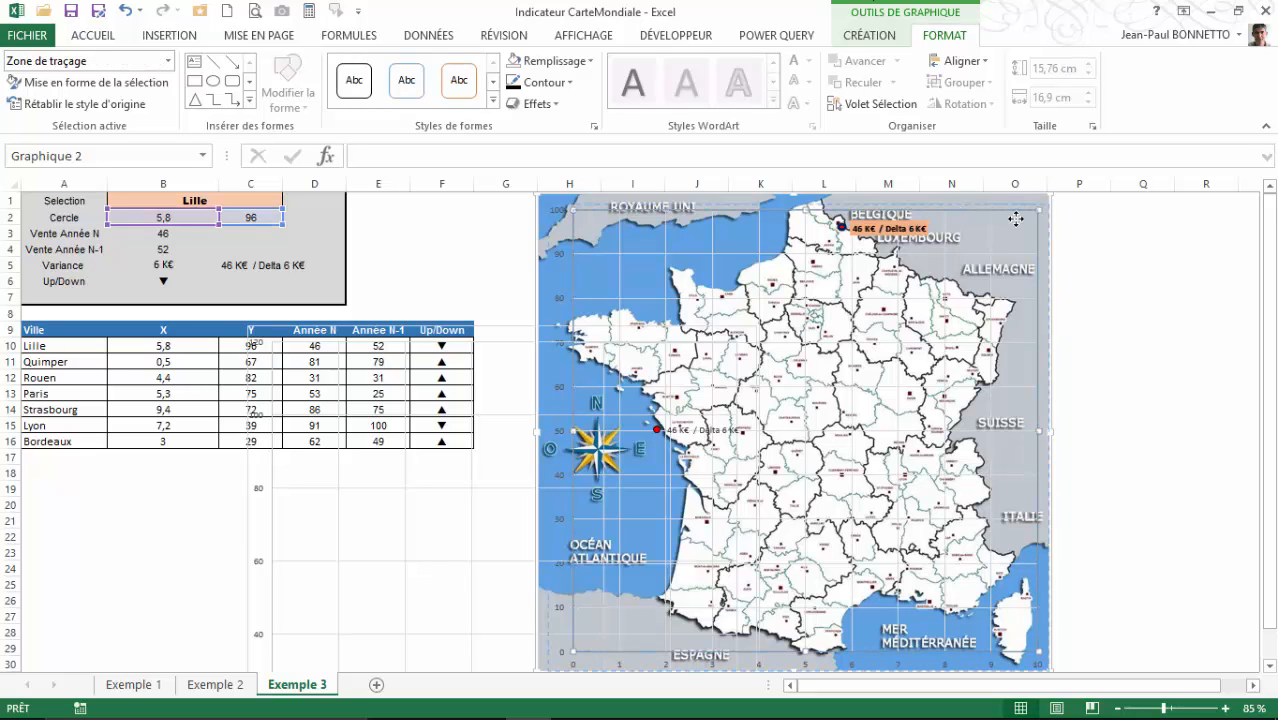
pyautogui.click(875, 207)
pyautogui.moveTo(826, 207); pyautogui.dragTo(1126, 241)
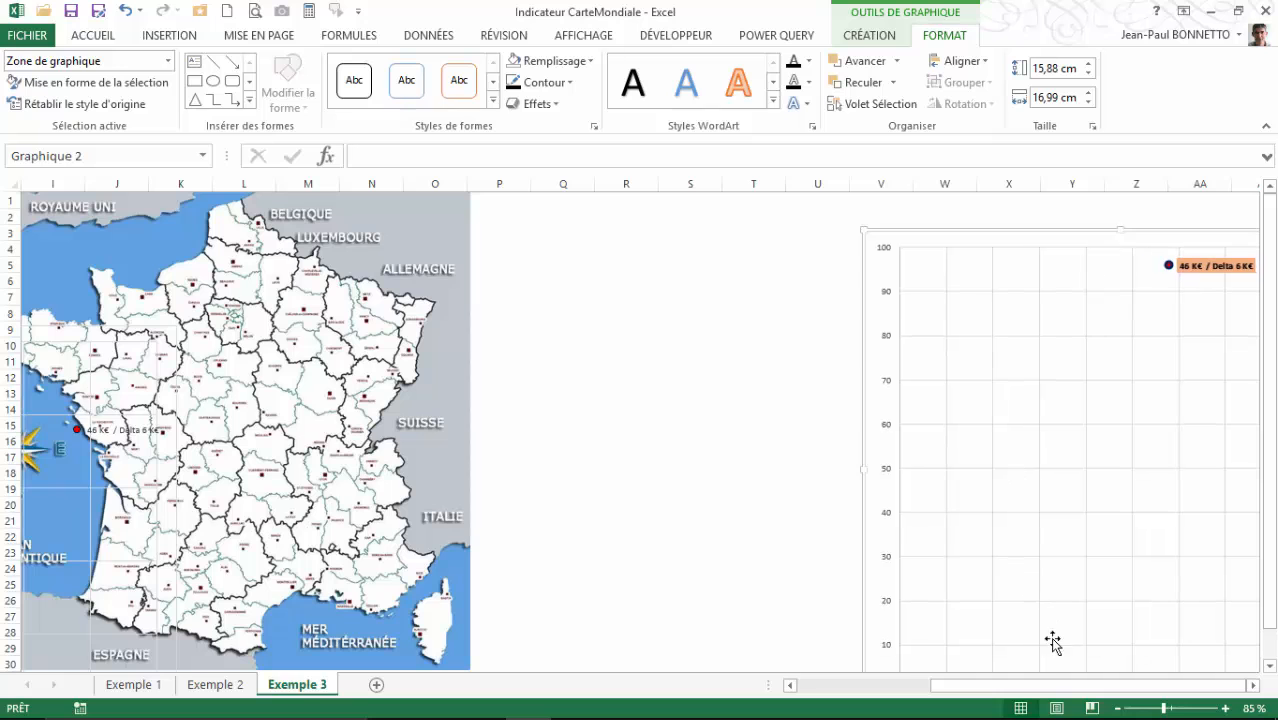
# Move the new transparent chart back over the France map so that it covers the map
pyautogui.moveTo(1053, 694); pyautogui.dragTo(810, 694)
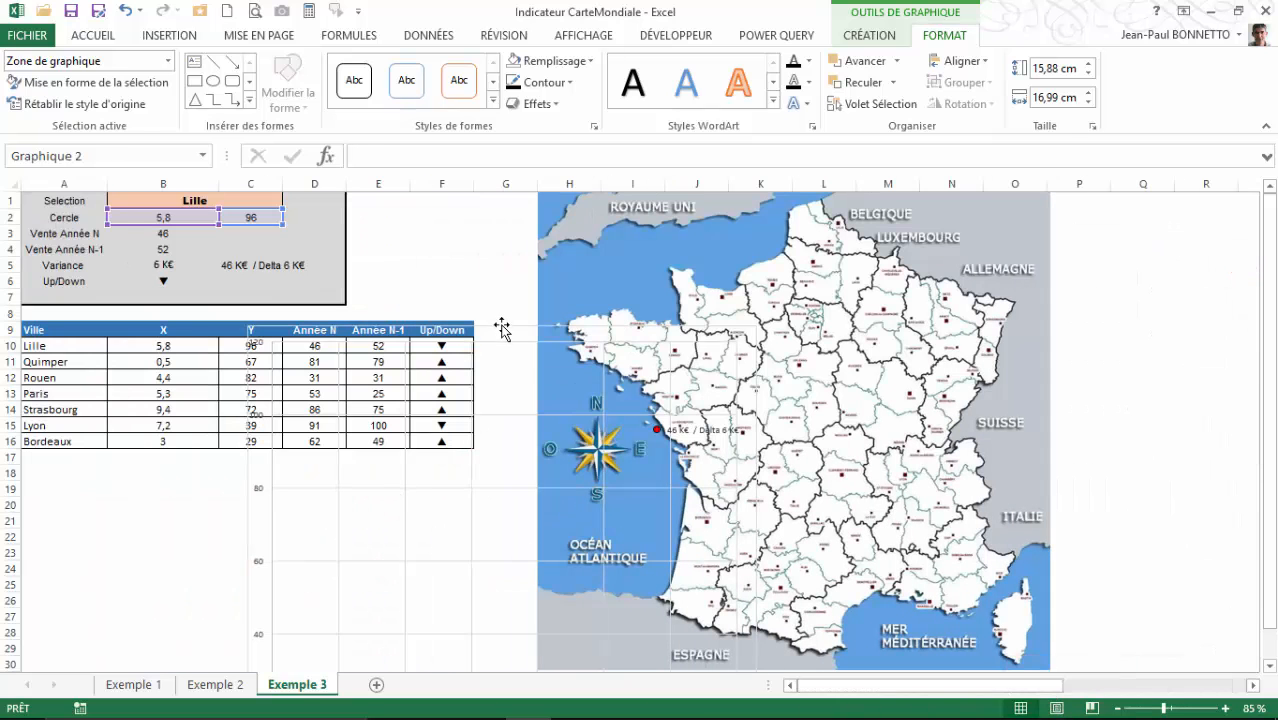
pyautogui.moveTo(505, 335); pyautogui.dragTo(795, 197)
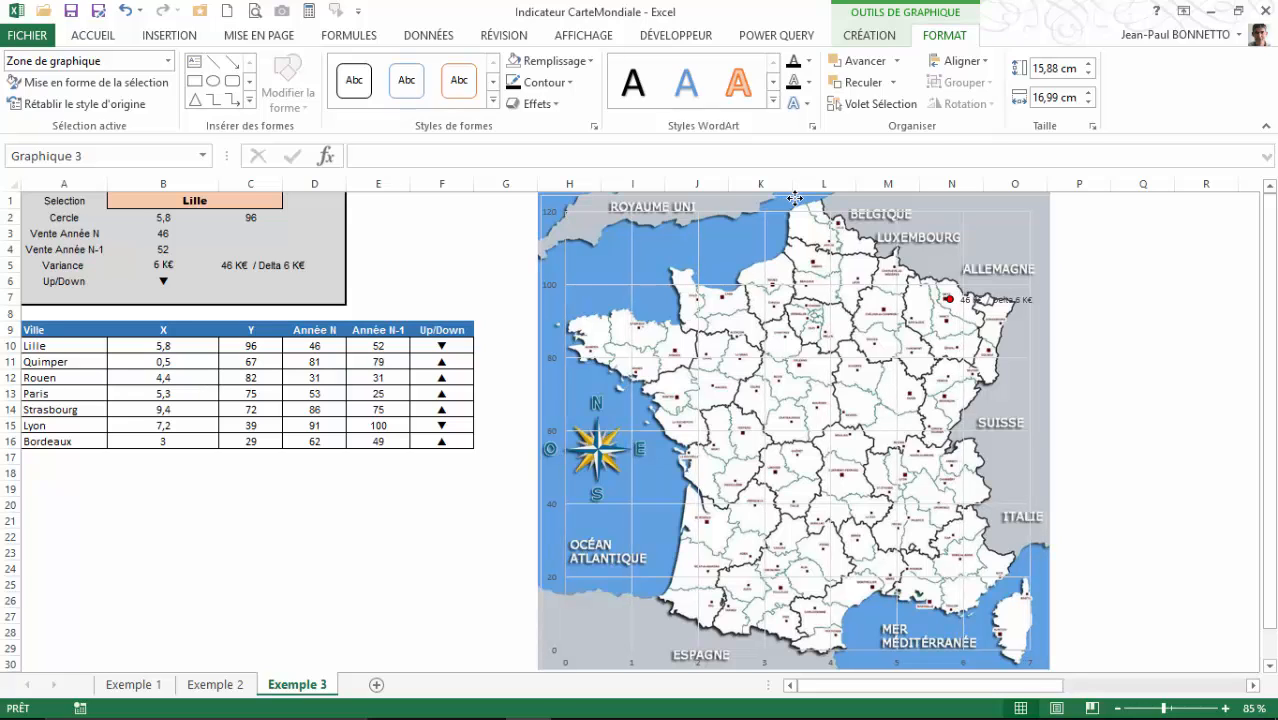
pyautogui.moveTo(795, 197); pyautogui.dragTo(795, 197)
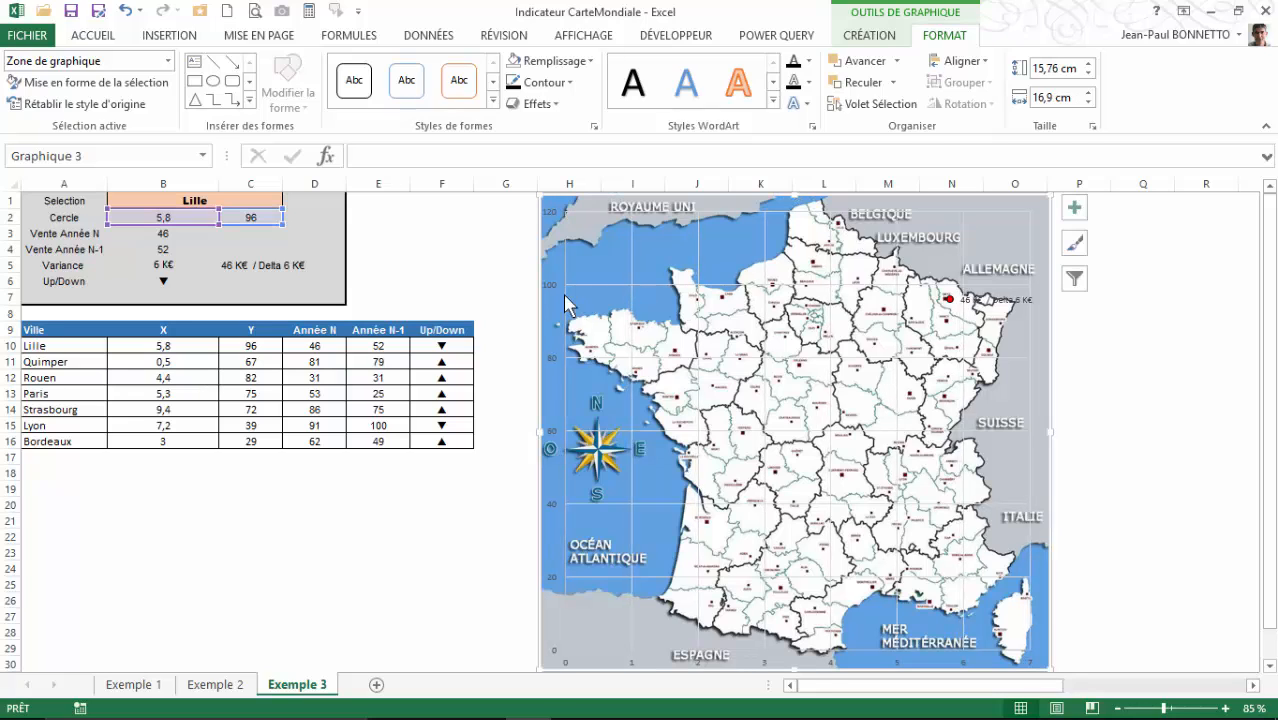
# Set the chart's vertical axis bounds to a maximum of 100 and a minimum of 0
pyautogui.click(551, 223)
pyautogui.doubleClick(551, 223)
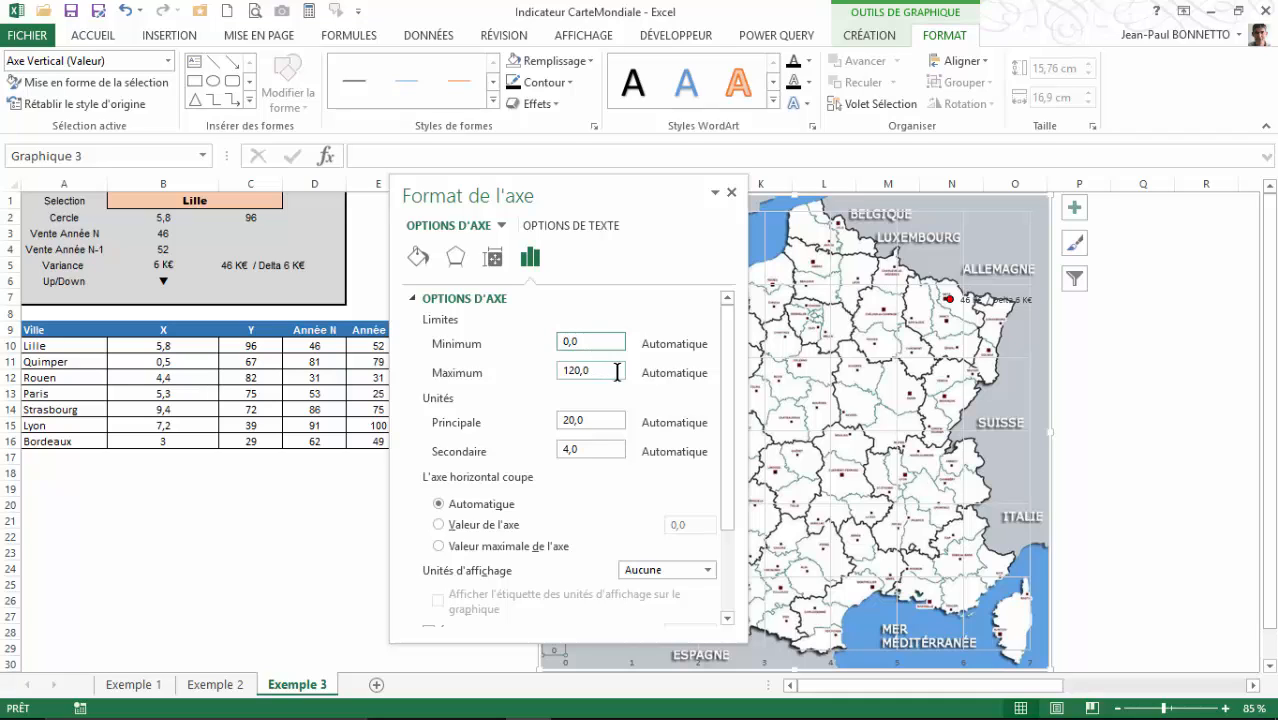
pyautogui.moveTo(601, 373); pyautogui.dragTo(542, 373)
pyautogui.press('Return')
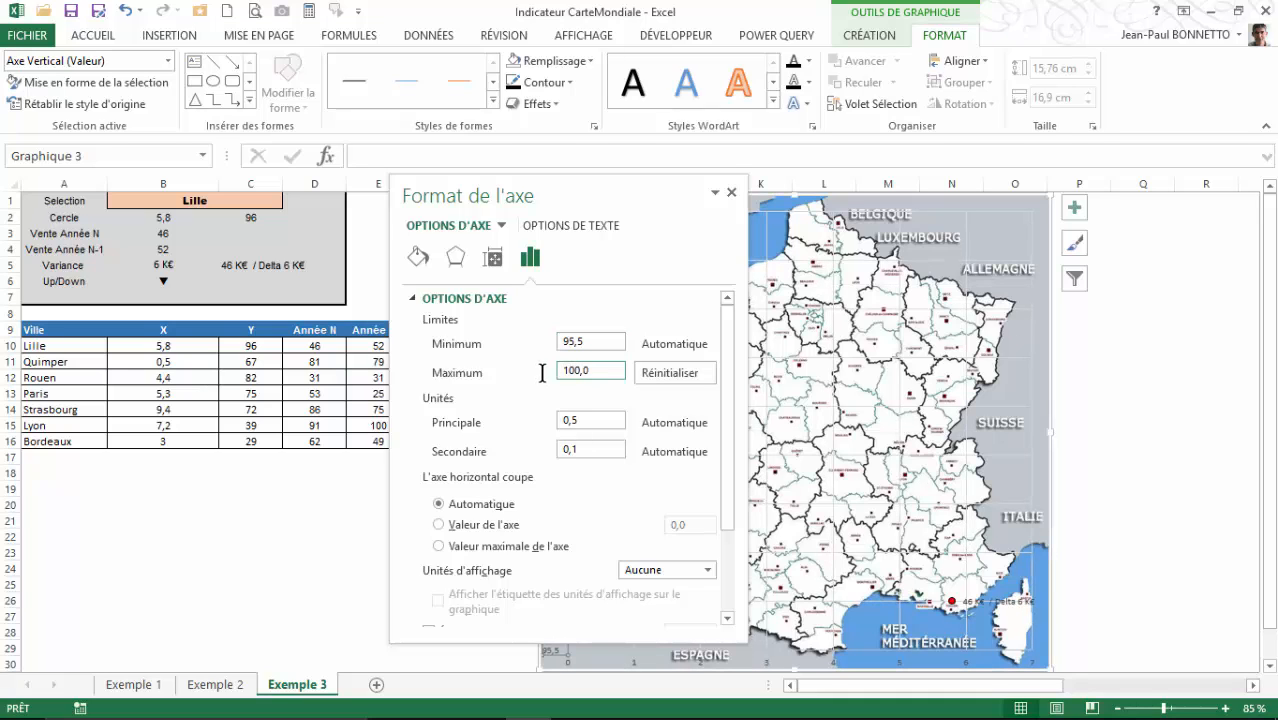
pyautogui.moveTo(597, 343); pyautogui.dragTo(550, 343)
pyautogui.write('0,0')
pyautogui.press('Return')
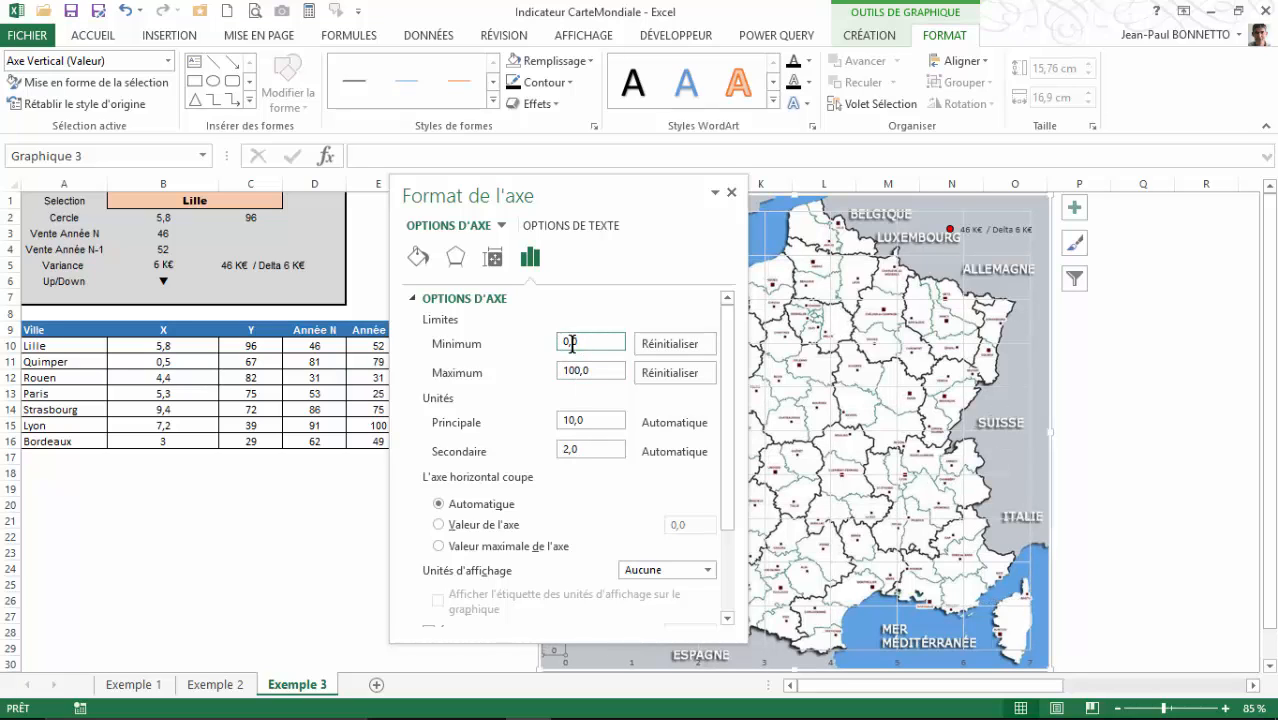
pyautogui.click(731, 192)
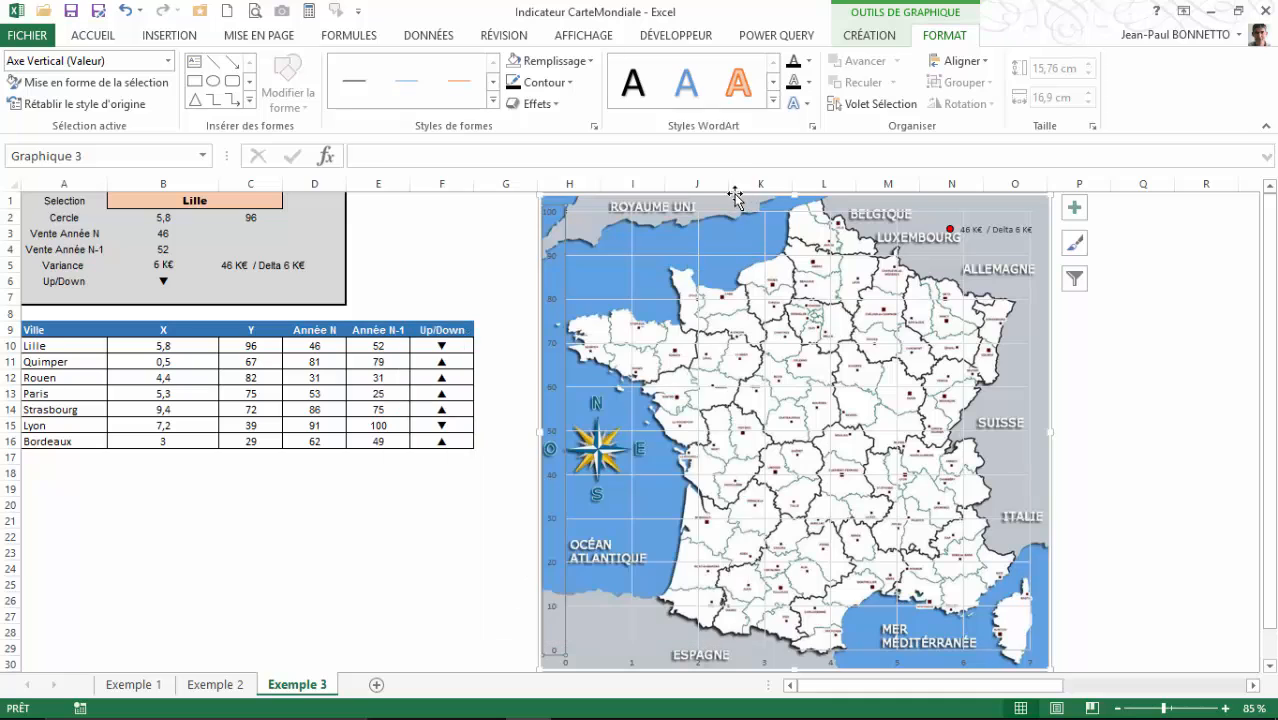
# Set the chart's horizontal axis bounds to a minimum of 0 and a maximum of 10
pyautogui.doubleClick(768, 663)
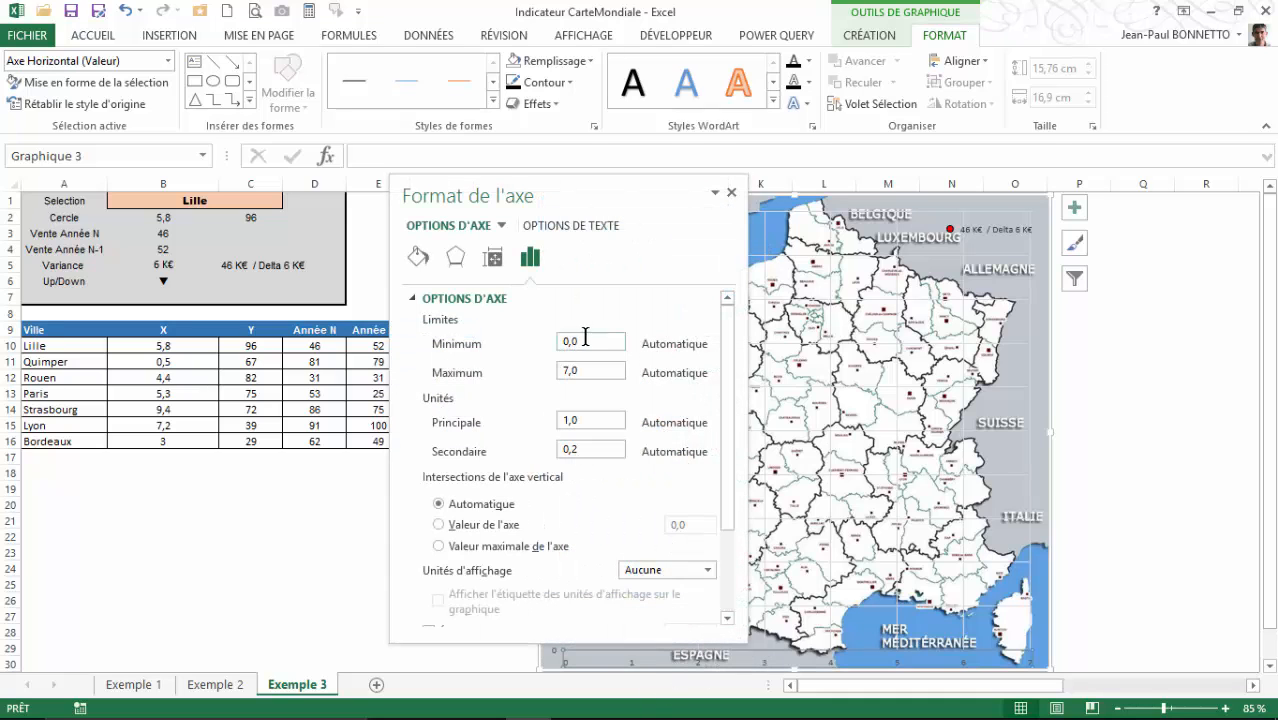
pyautogui.click(597, 342)
pyautogui.write('0')
pyautogui.press('Return')
pyautogui.click(595, 372)
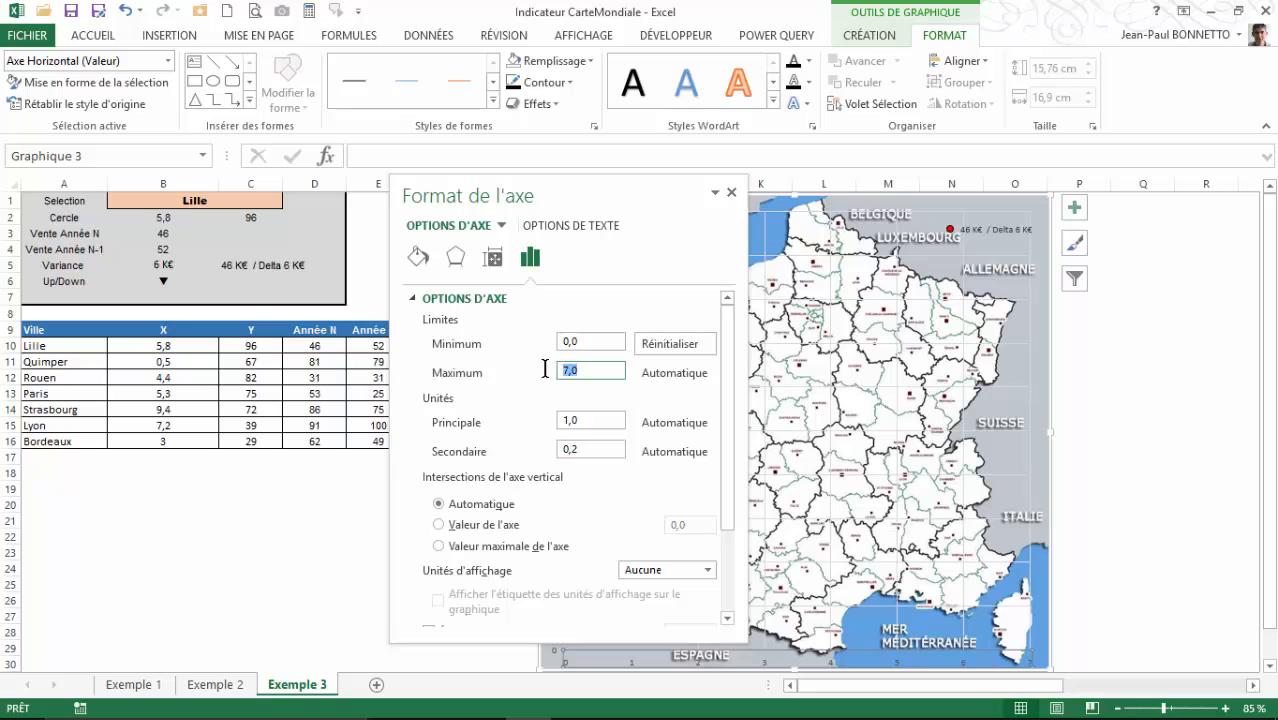
pyautogui.press('Return')
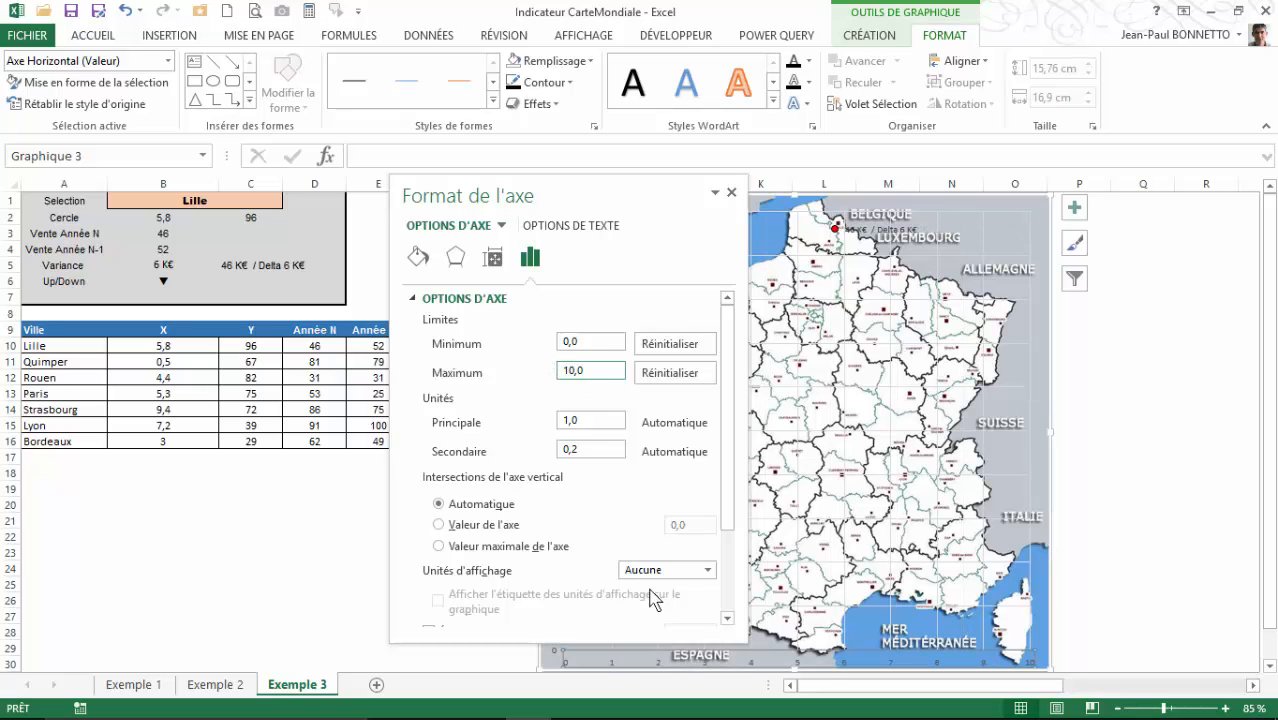
pyautogui.click(731, 193)
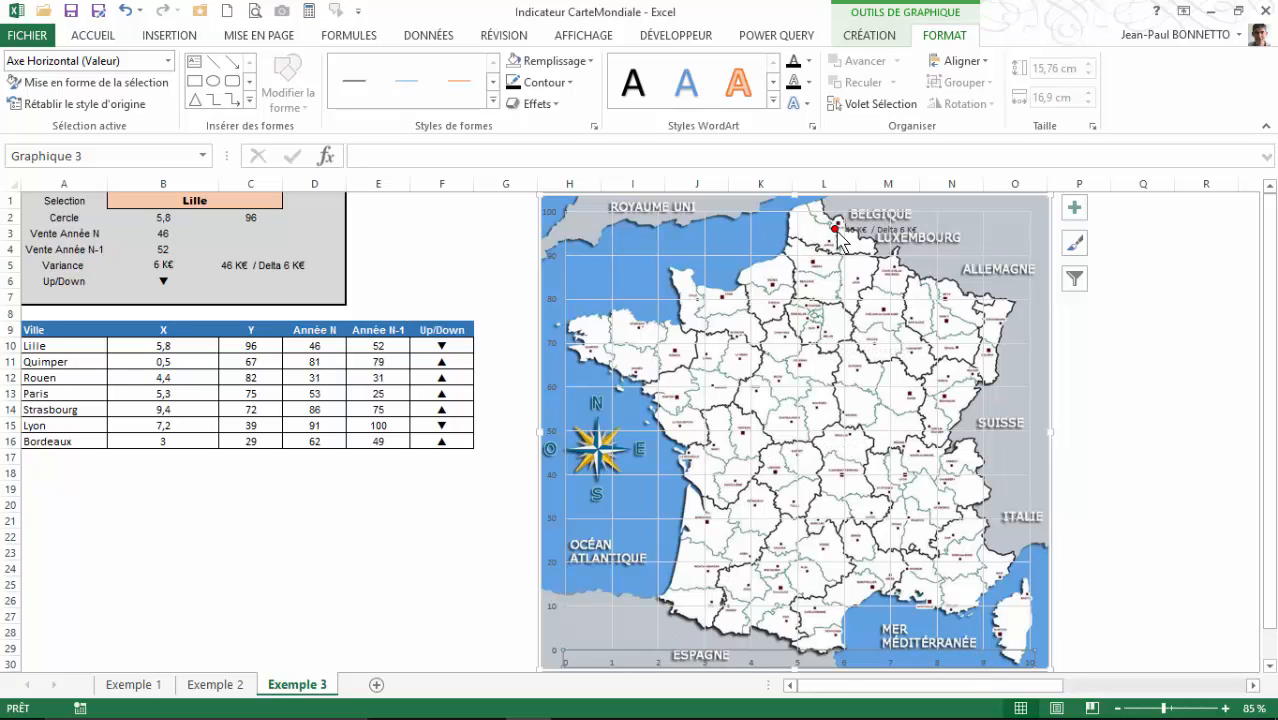
# Enlarge the plot area slightly toward the chart's edges so the red marker lines up with Lille on the map
pyautogui.moveTo(836, 235)
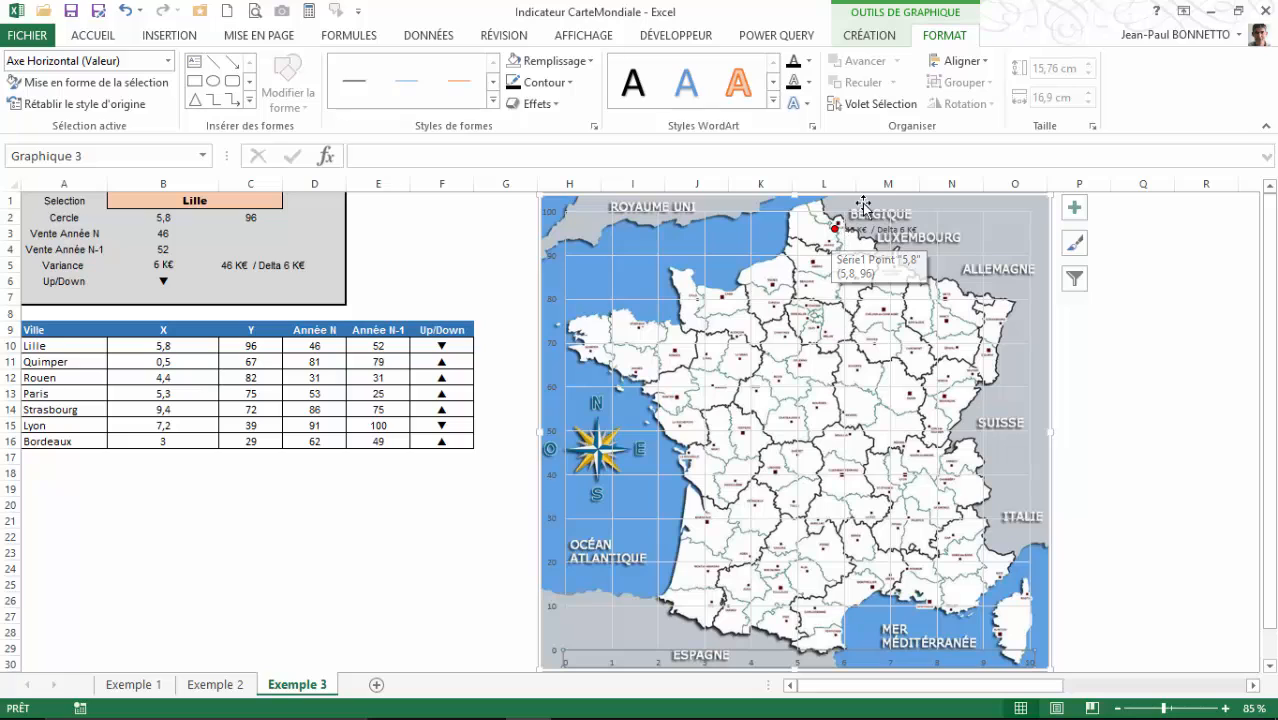
pyautogui.click(1027, 208)
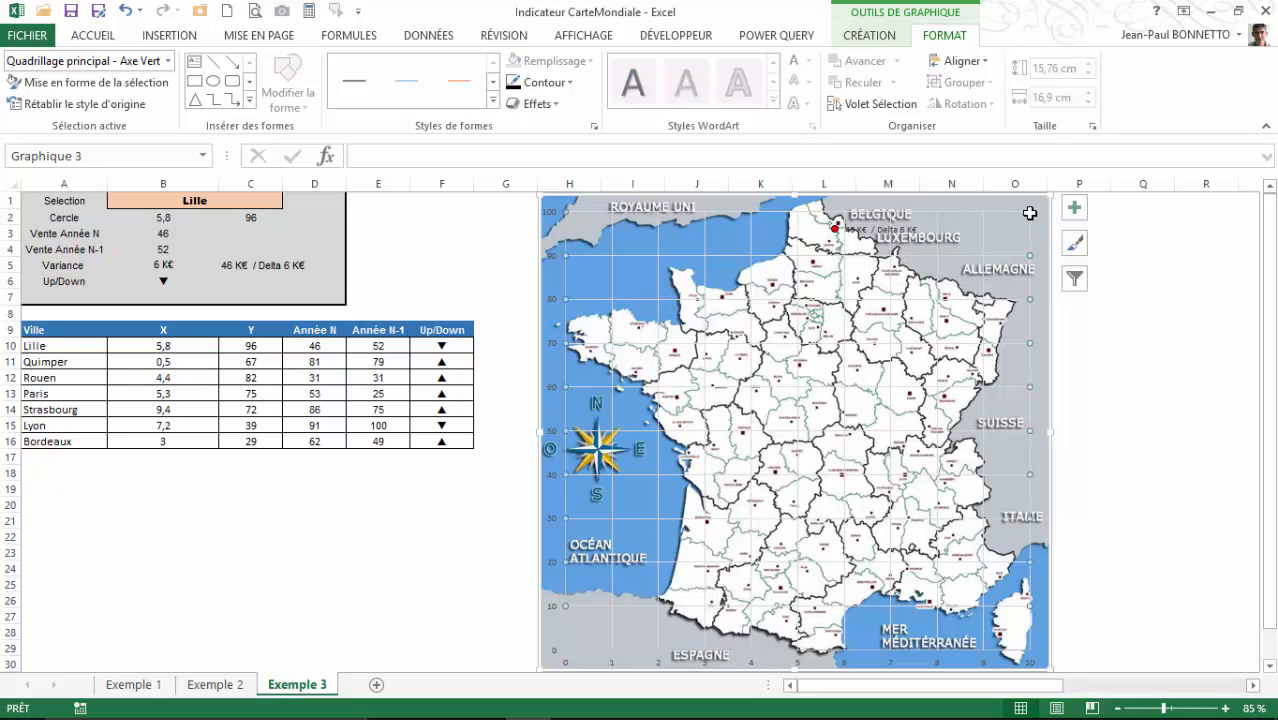
pyautogui.click(1026, 207)
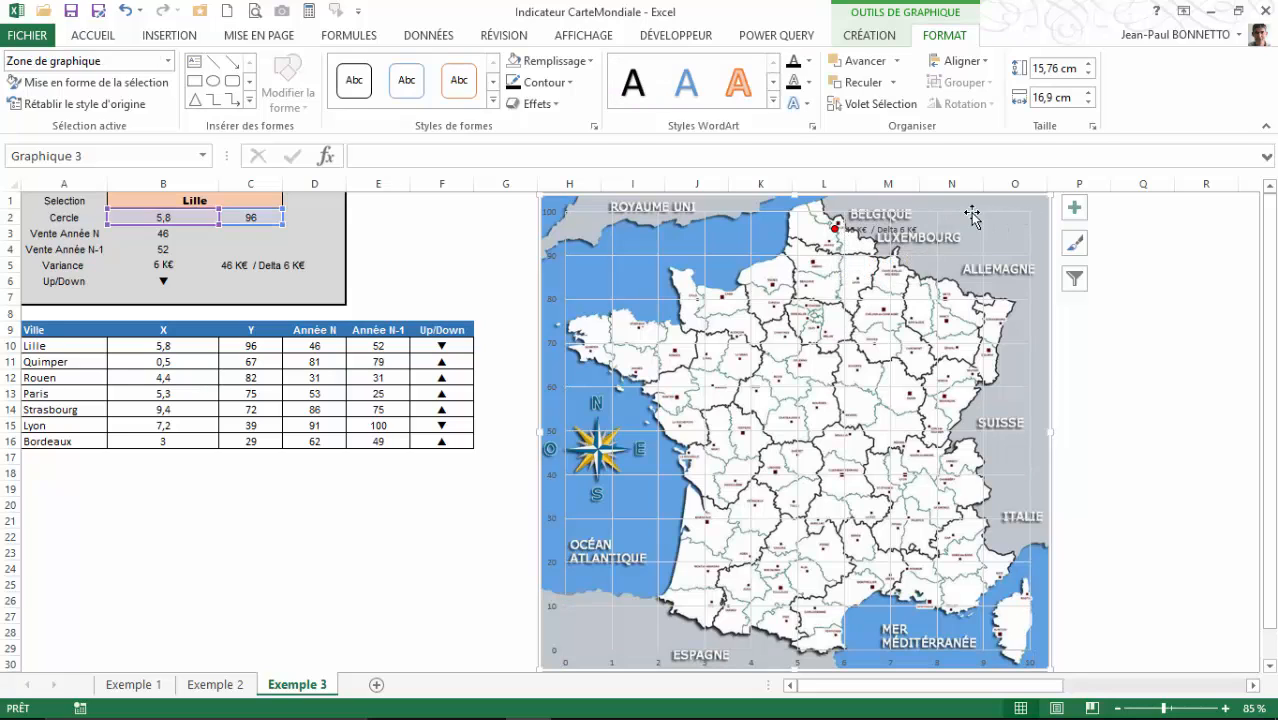
pyautogui.click(938, 212)
pyautogui.click(968, 205)
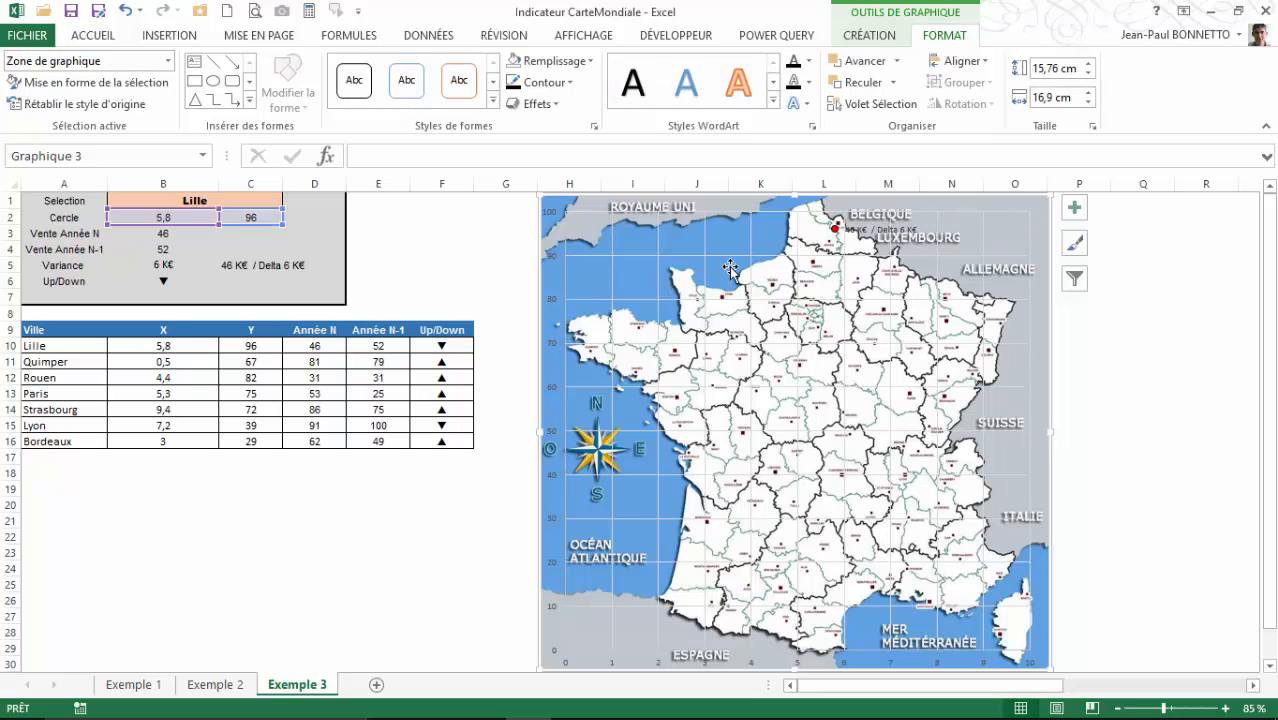
pyautogui.click(613, 212)
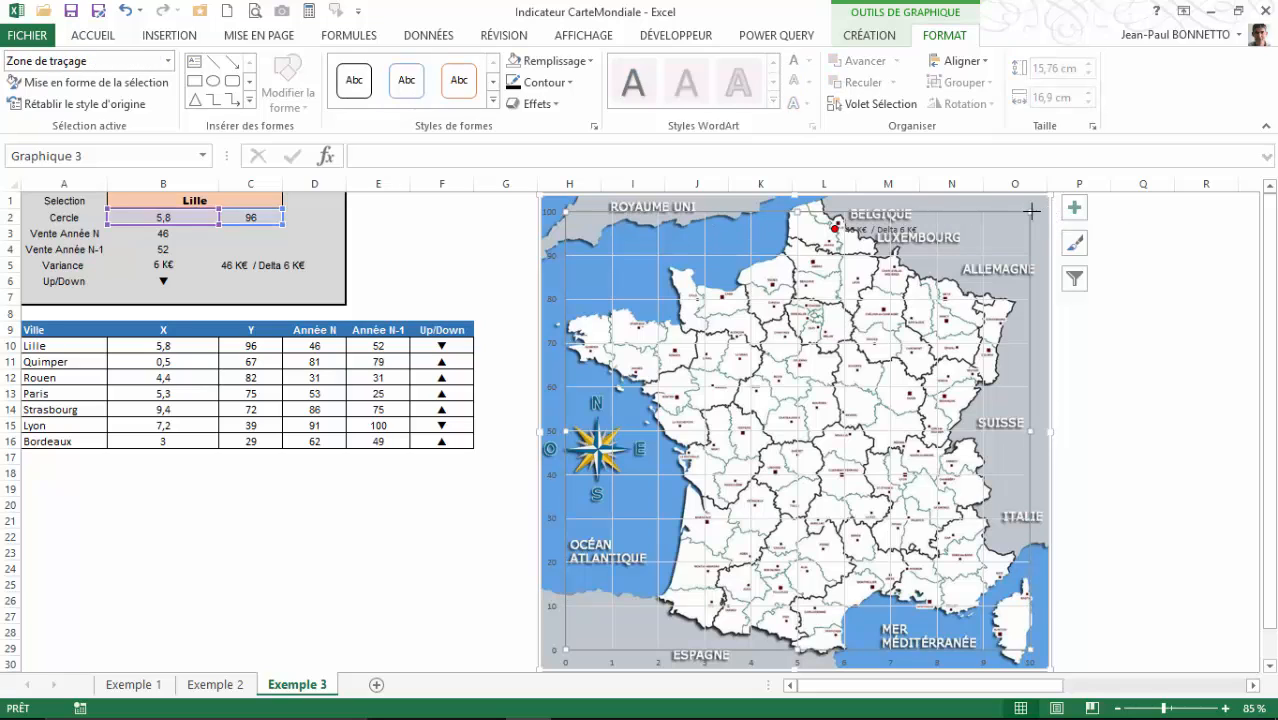
pyautogui.moveTo(1030, 208); pyautogui.dragTo(1038, 204)
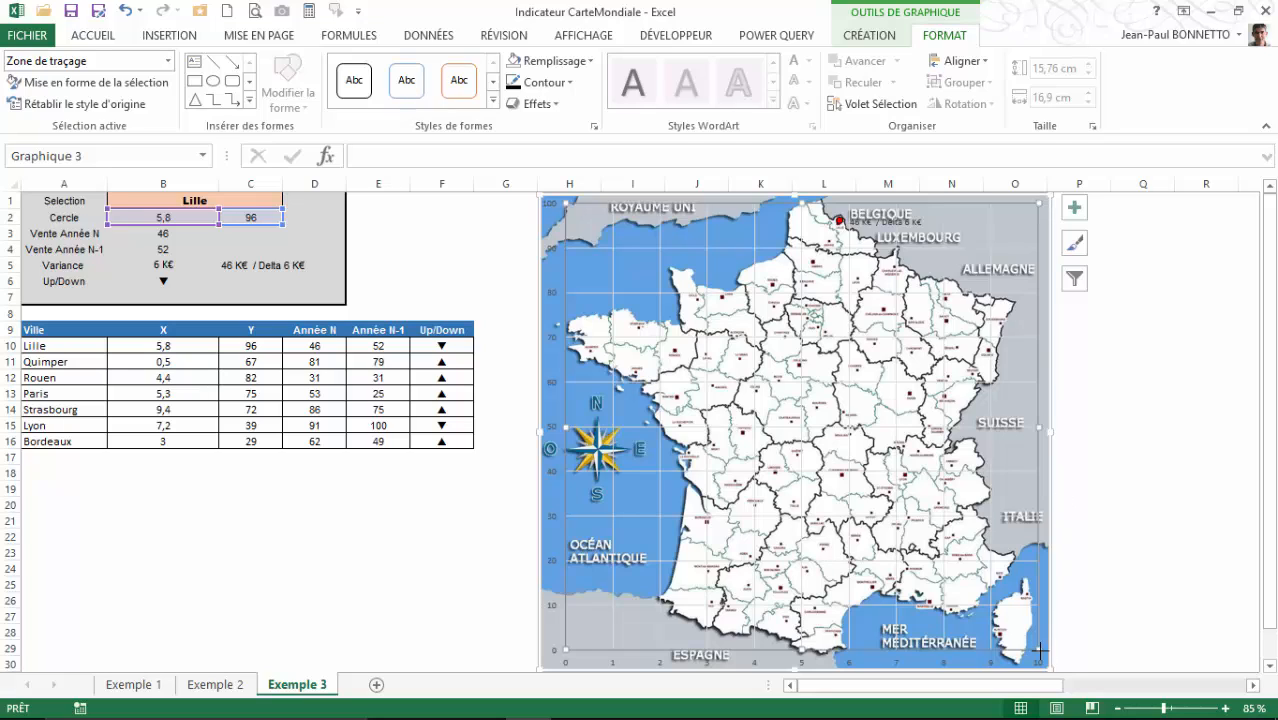
pyautogui.moveTo(1040, 650); pyautogui.dragTo(1034, 662)
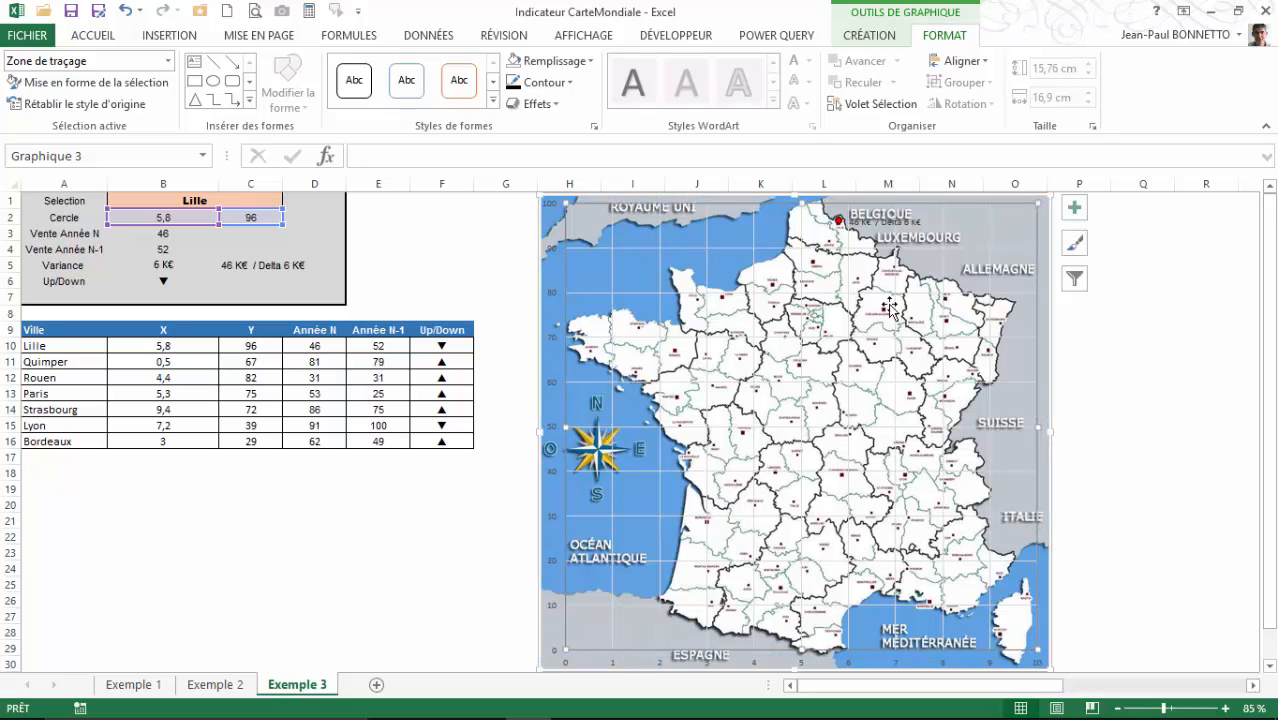
# Review the red marker's data series, Lille's X coordinate and the cities offered in the Selection list
pyautogui.click(840, 222)
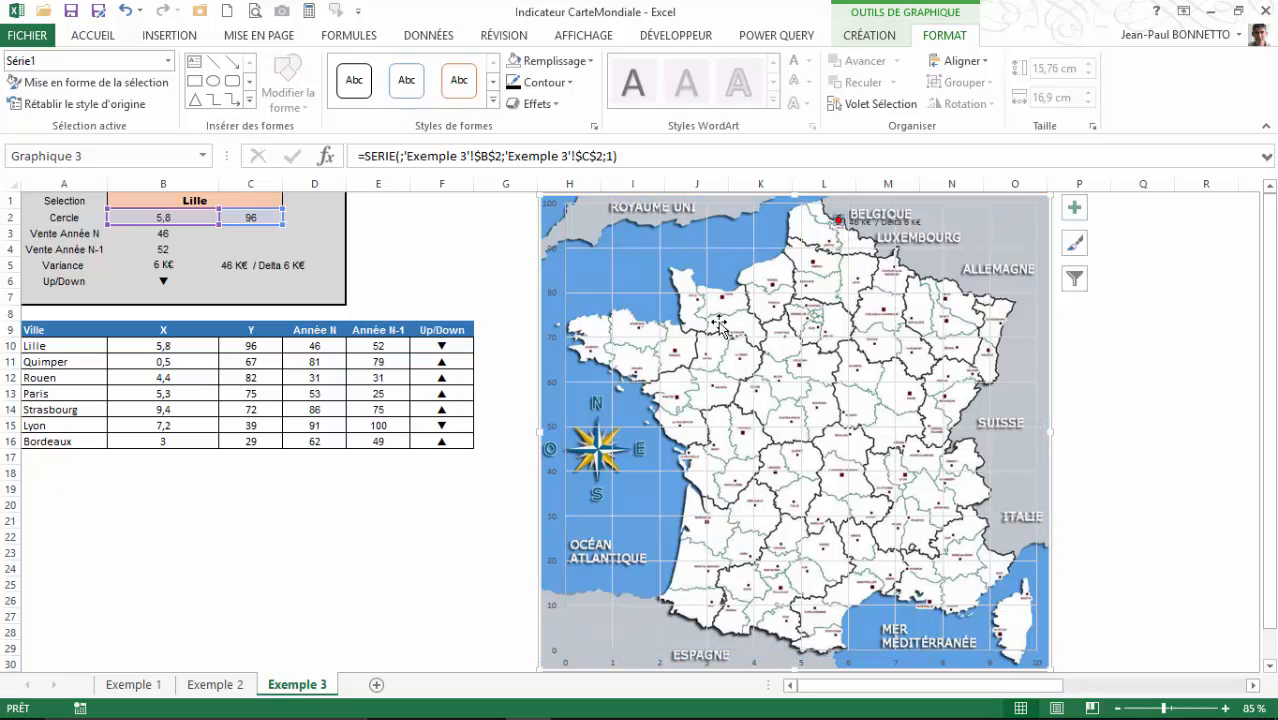
pyautogui.click(192, 200)
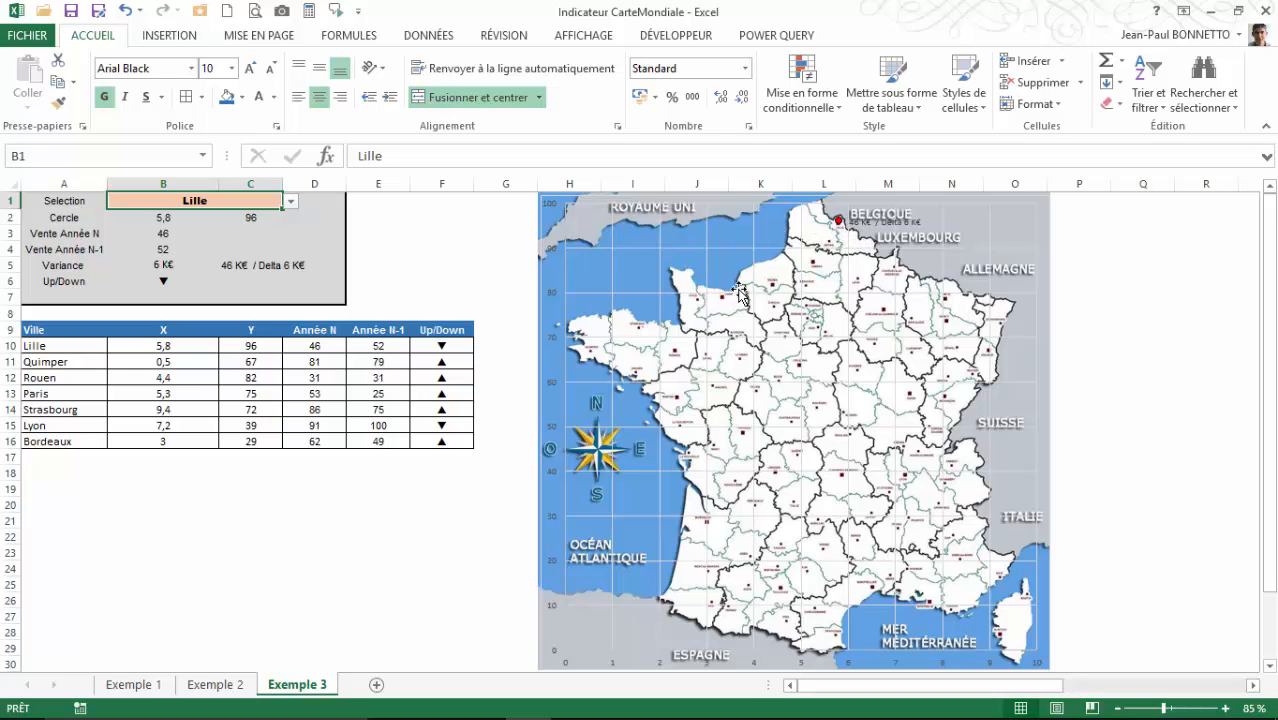
pyautogui.click(150, 346)
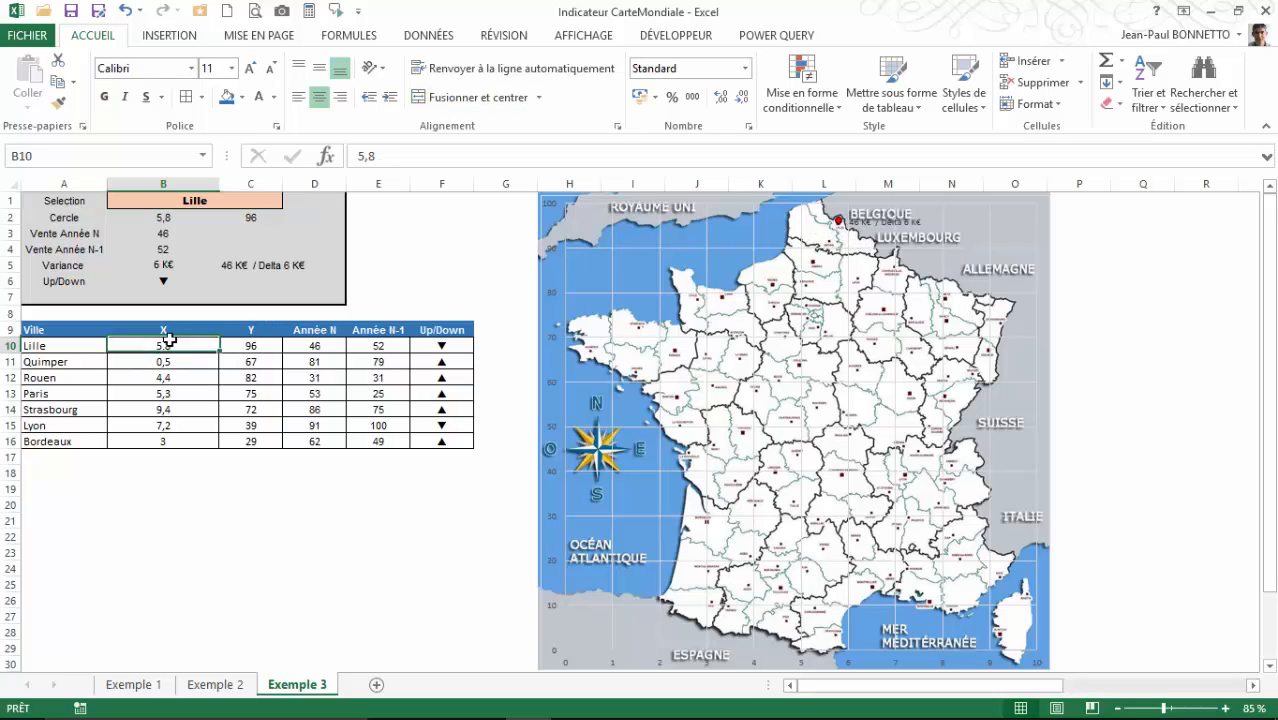
pyautogui.click(265, 202)
pyautogui.click(291, 201)
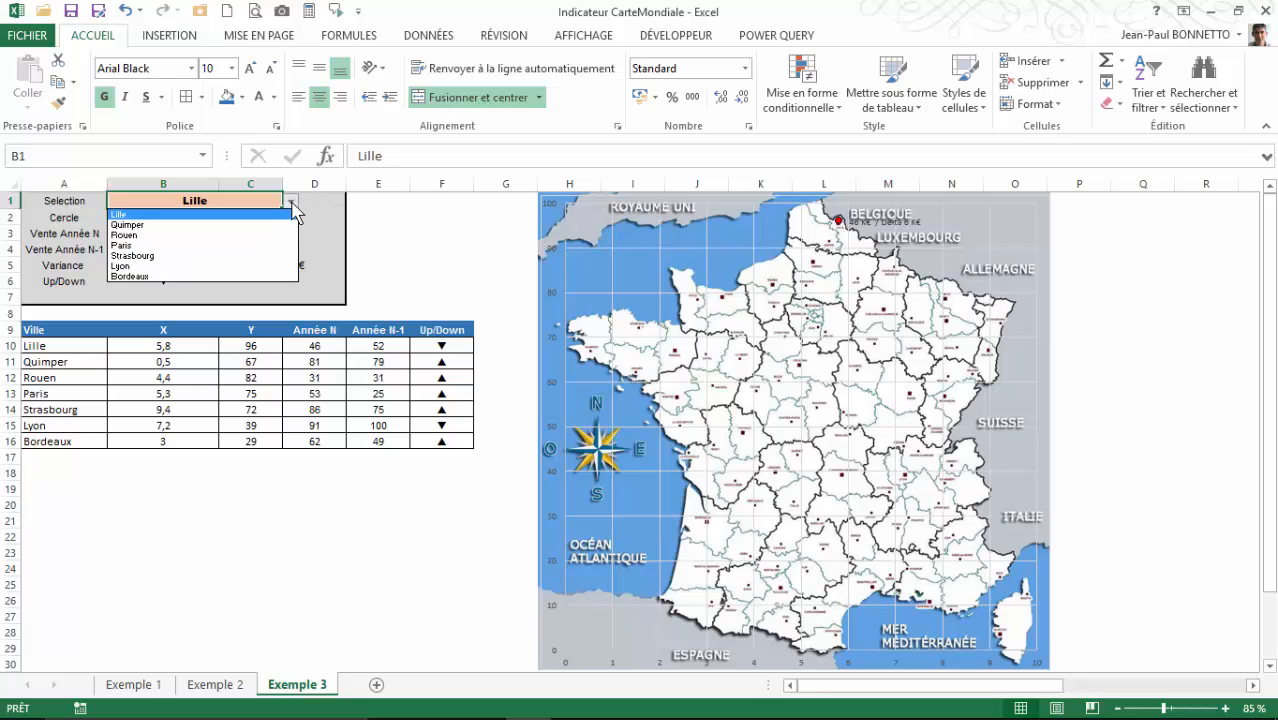
pyautogui.press('Escape')
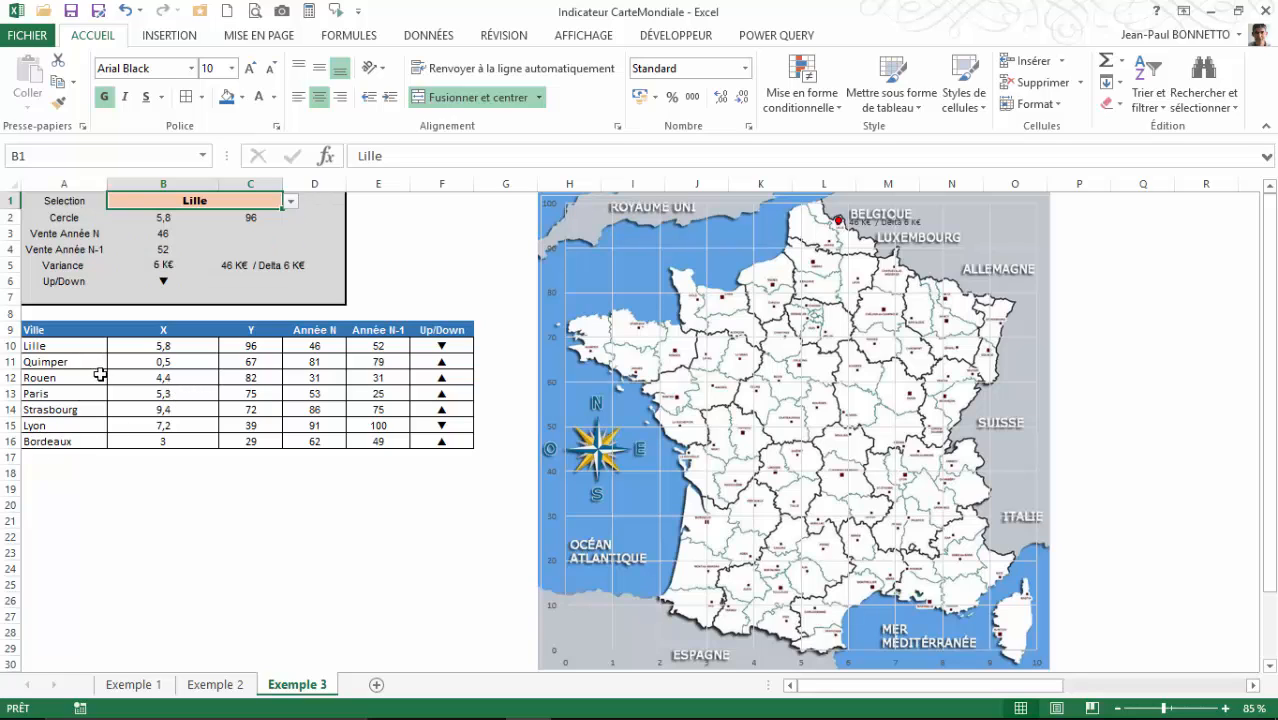
# Extend the city table by one row, copying the Bordeaux row into row 17, and rename the new city Toulouse
pyautogui.moveTo(46, 442); pyautogui.dragTo(473, 466)
pyautogui.click(62, 456)
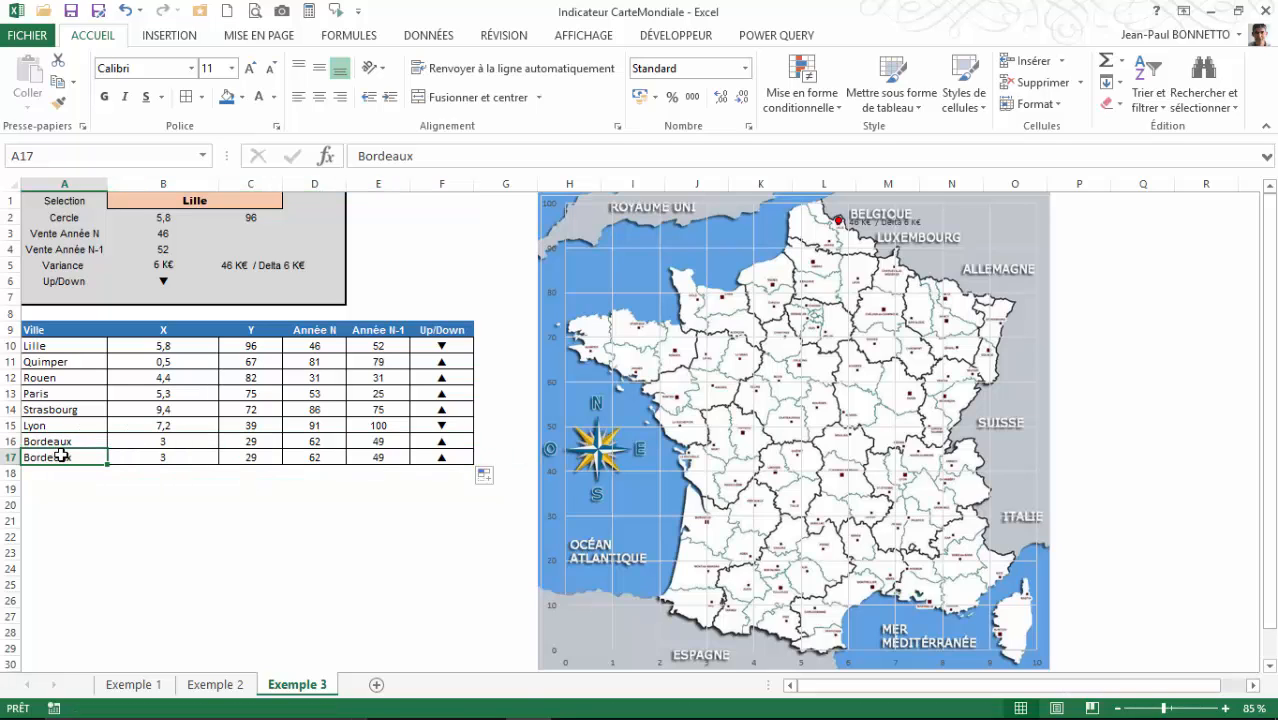
pyautogui.write('Toulouse')
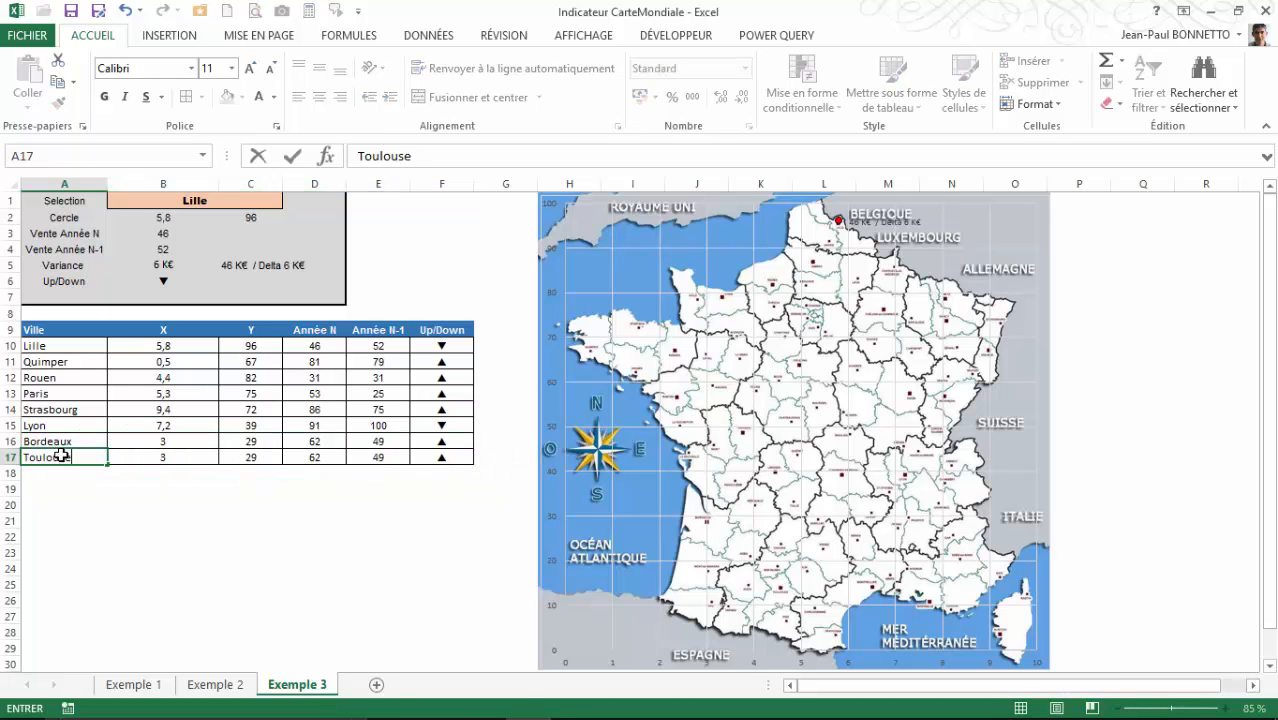
pyautogui.click(52, 440)
pyautogui.click(168, 457)
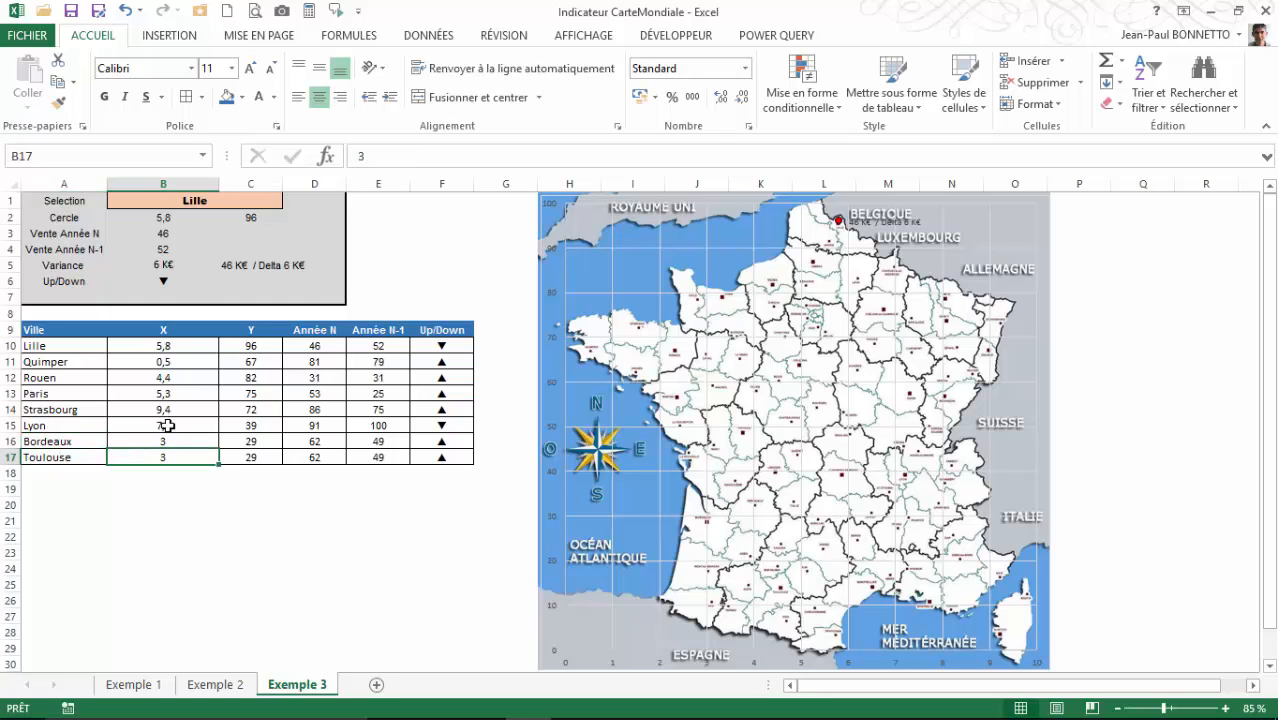
# Choose Toulouse as the selected city in cell B1
pyautogui.click(213, 206)
pyautogui.click(290, 202)
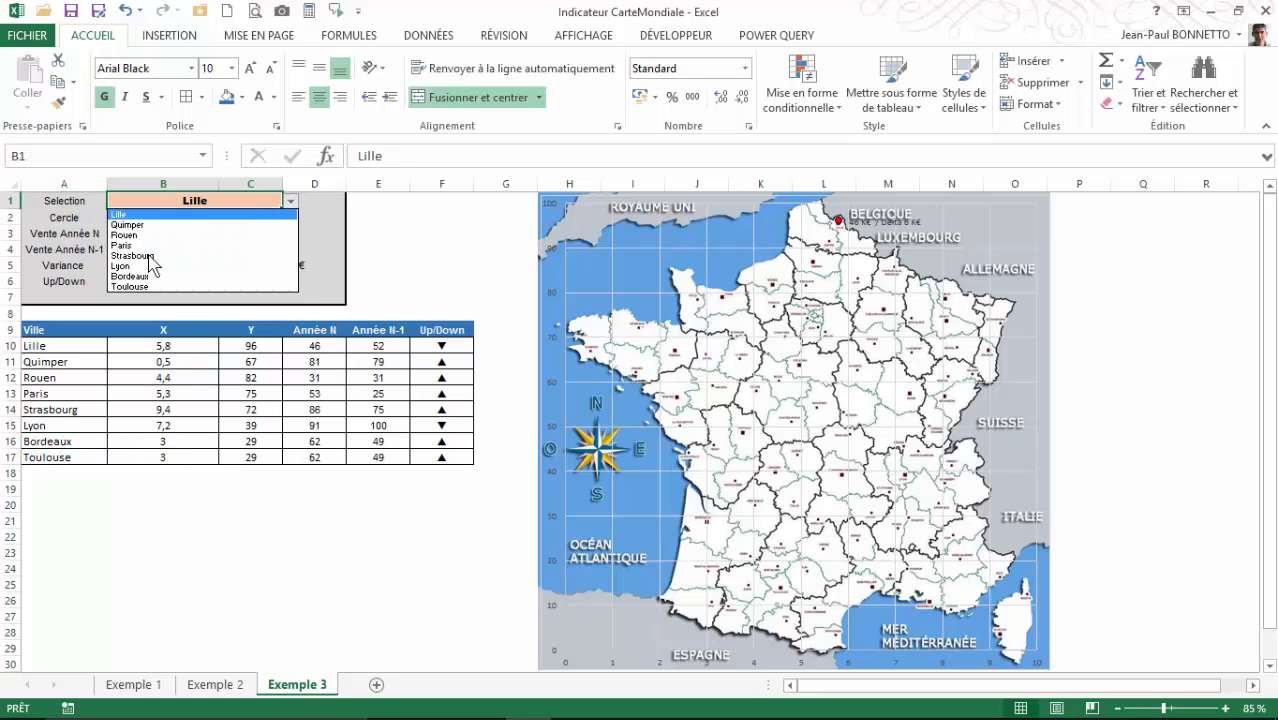
pyautogui.click(136, 286)
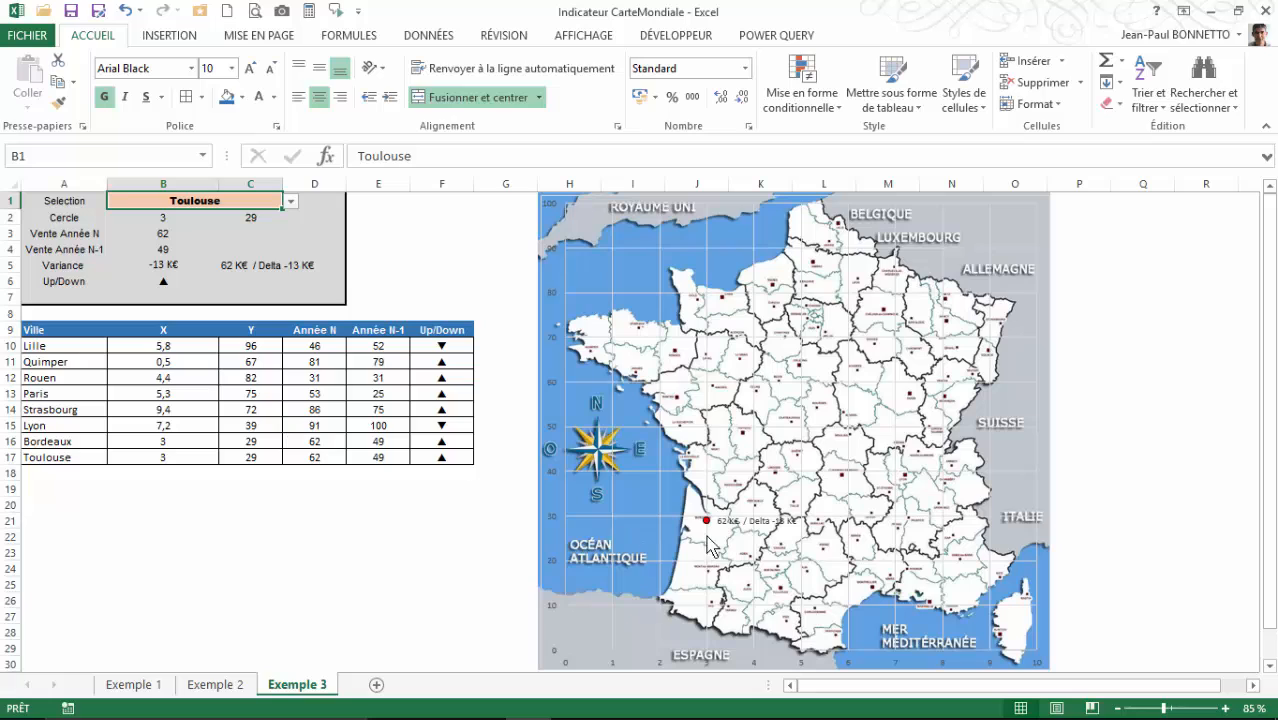
# Set Toulouse's Y coordinate to 13 in cell C17
pyautogui.click(177, 452)
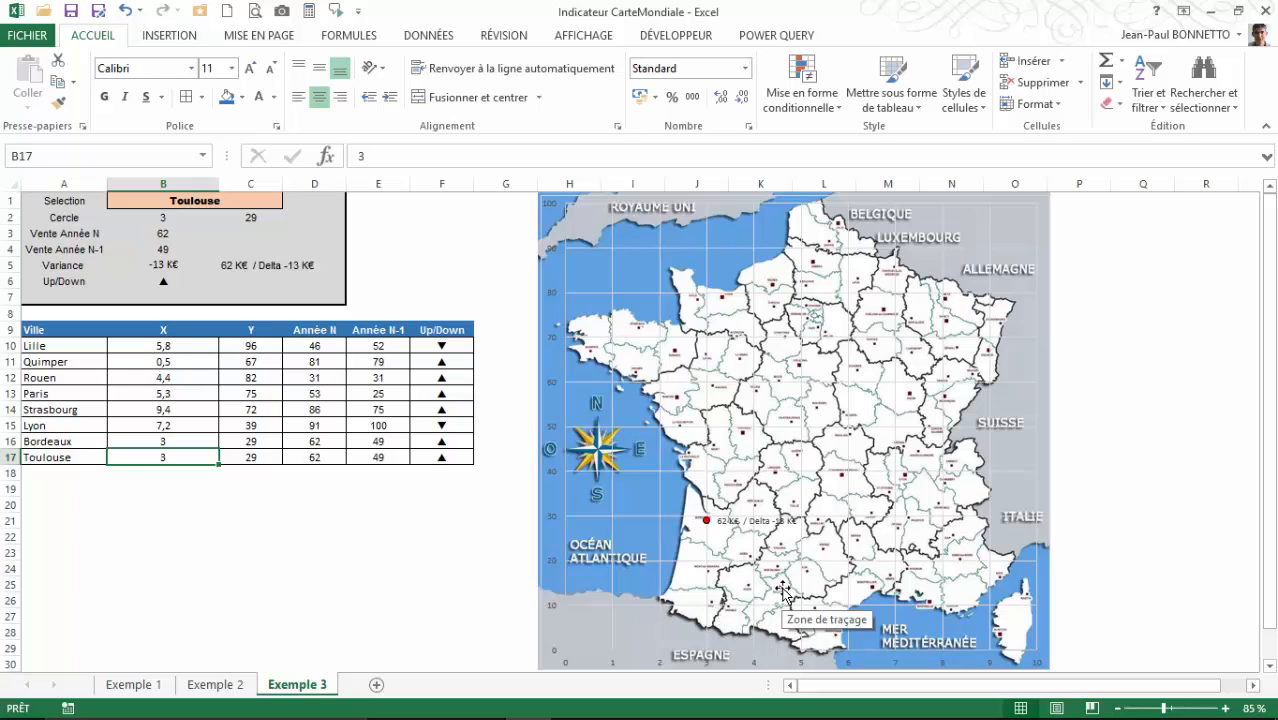
pyautogui.keyDown('shift'); pyautogui.click(244, 460); pyautogui.keyUp('shift')
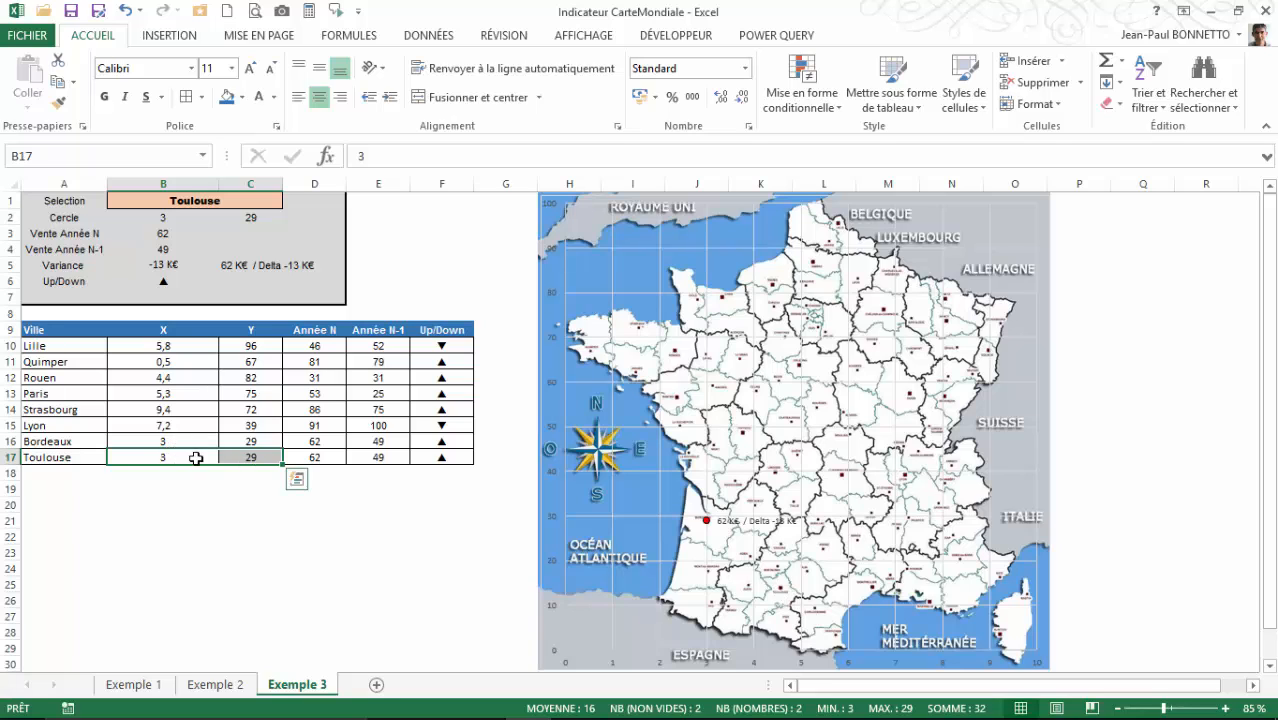
pyautogui.click(251, 457)
pyautogui.write('13')
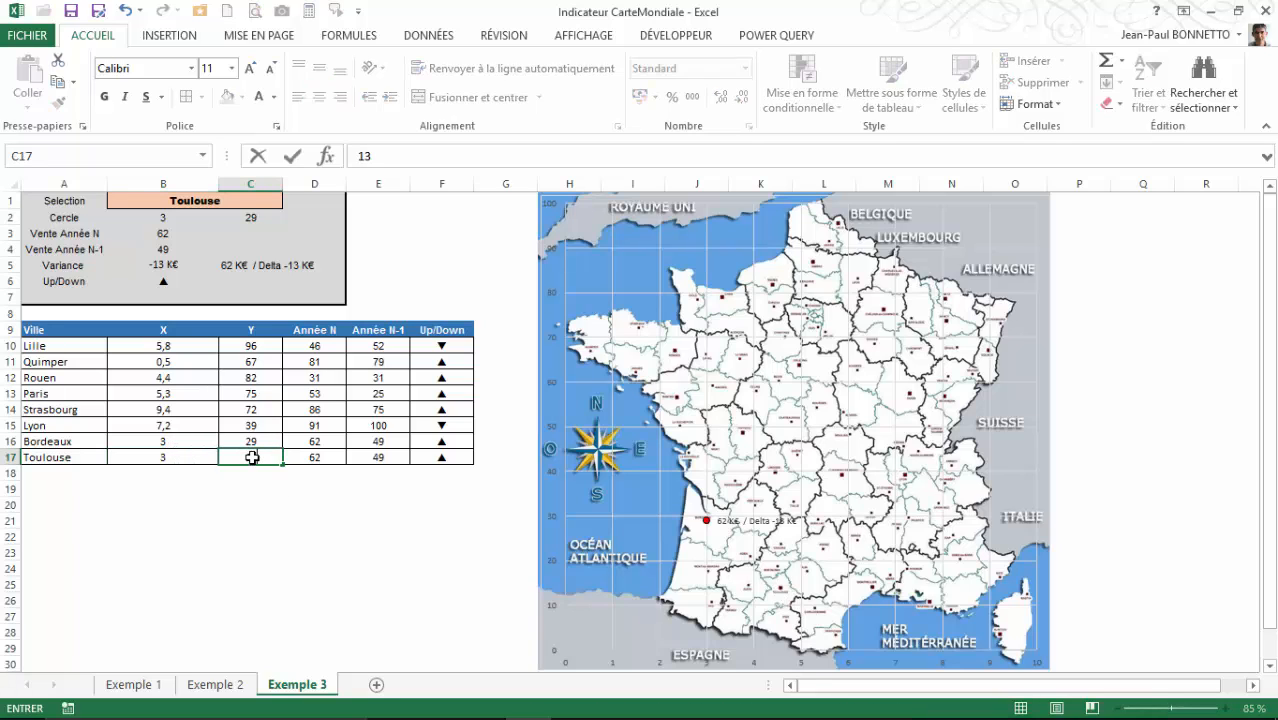
pyautogui.press('Return')
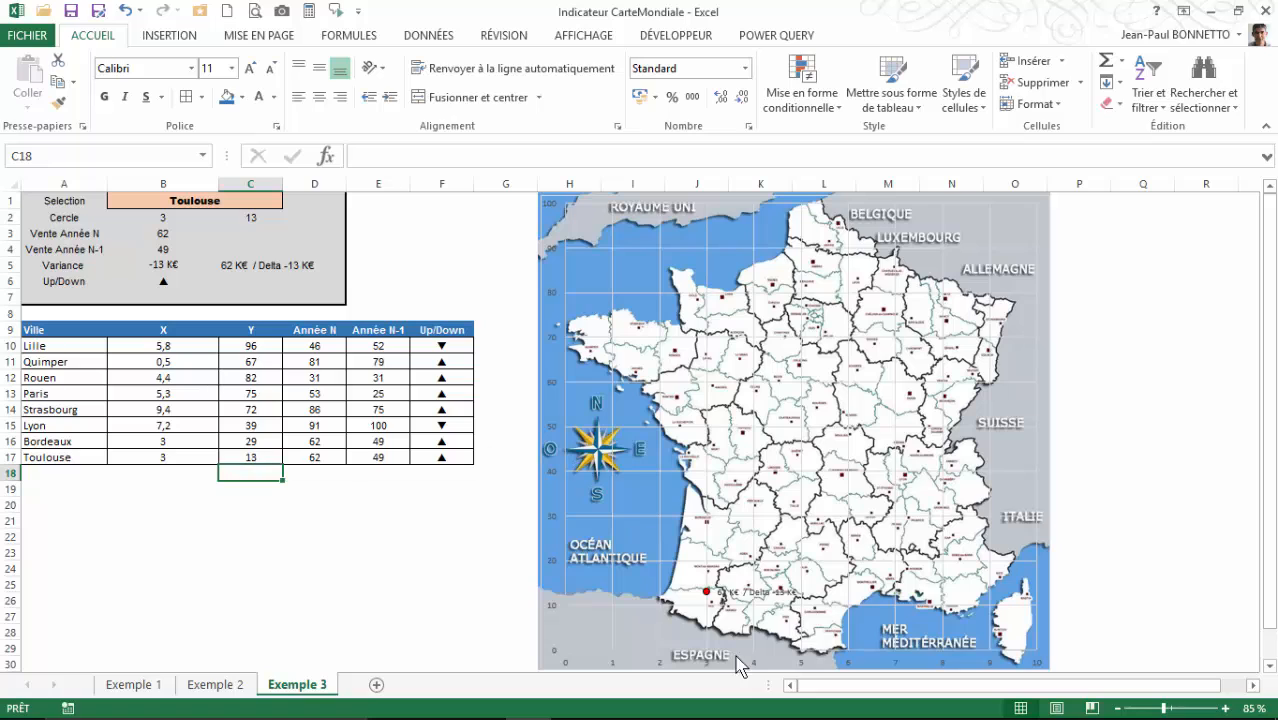
# Set Toulouse's X coordinate to 4,6 and its Y coordinate to 14 so the marker sits on the city
pyautogui.click(180, 457)
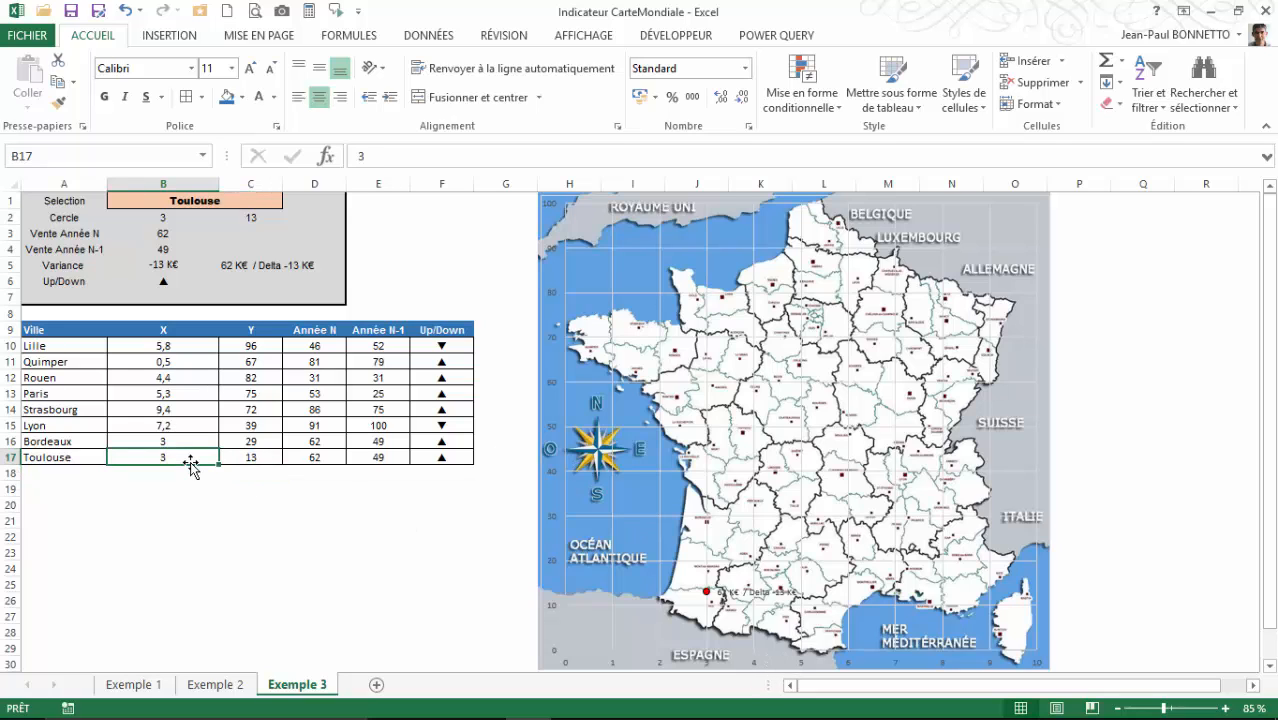
pyautogui.write('4,6')
pyautogui.press('Return')
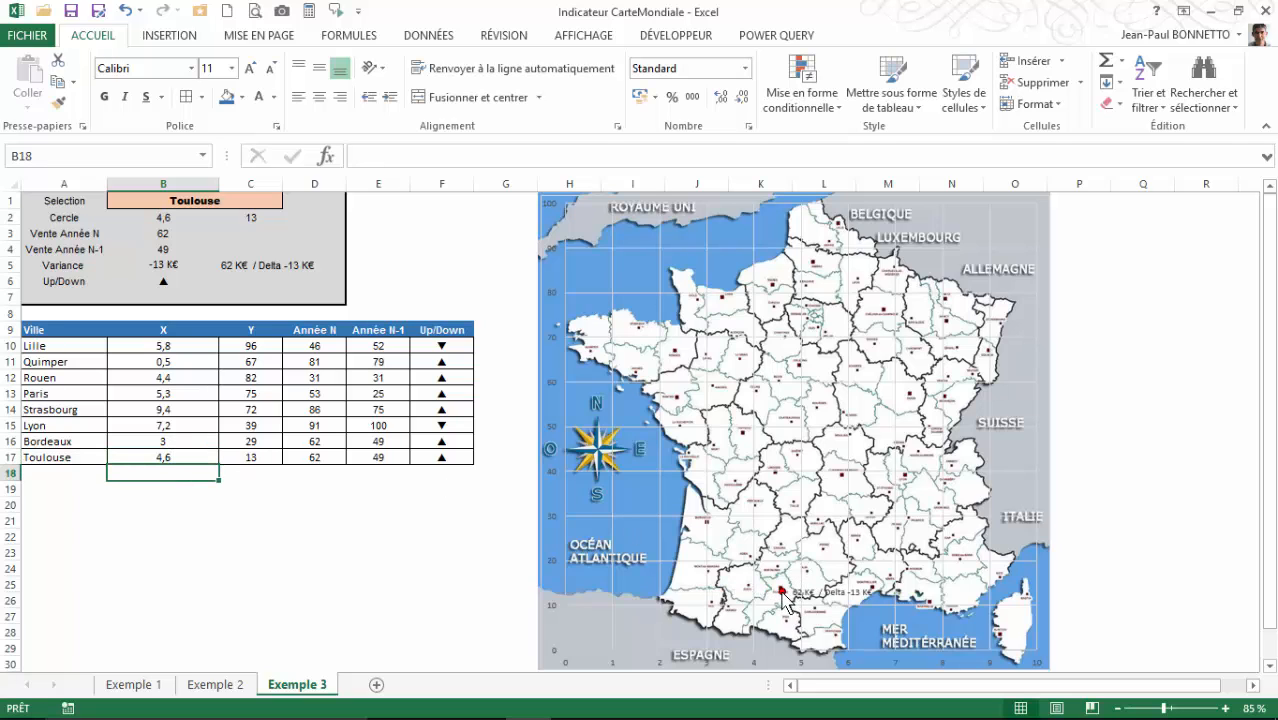
pyautogui.moveTo(785, 596)
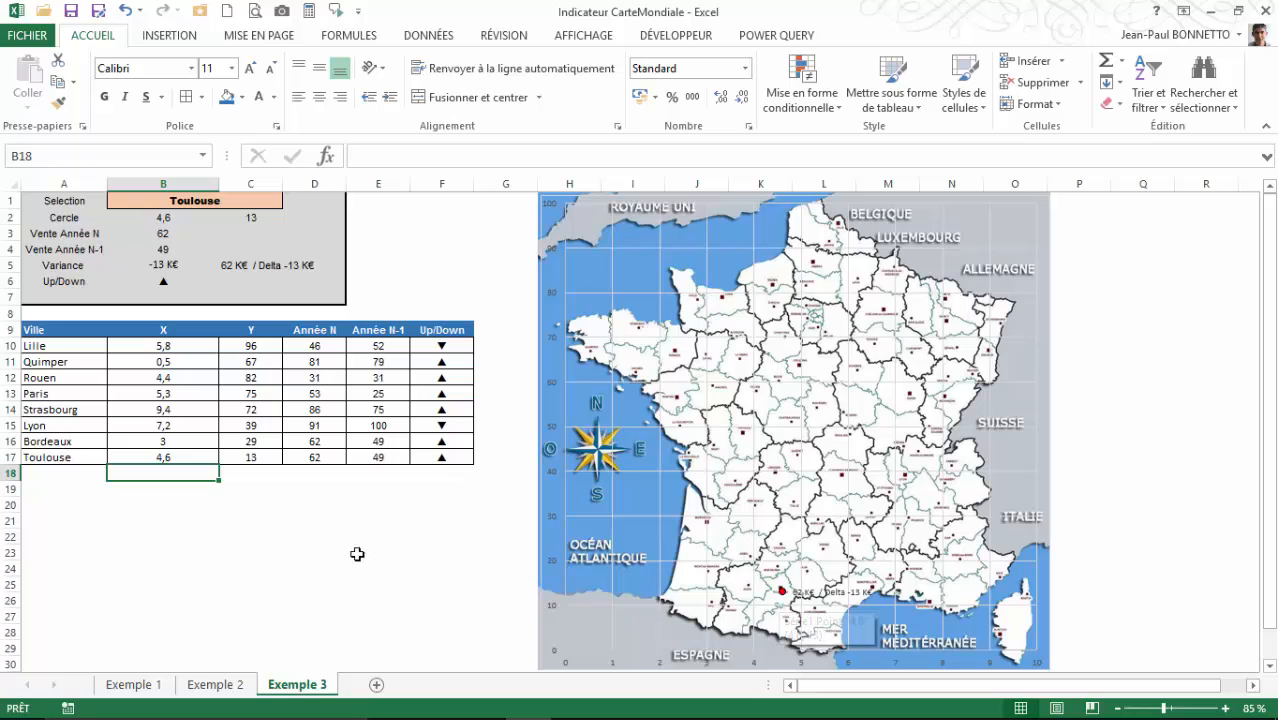
pyautogui.click(255, 457)
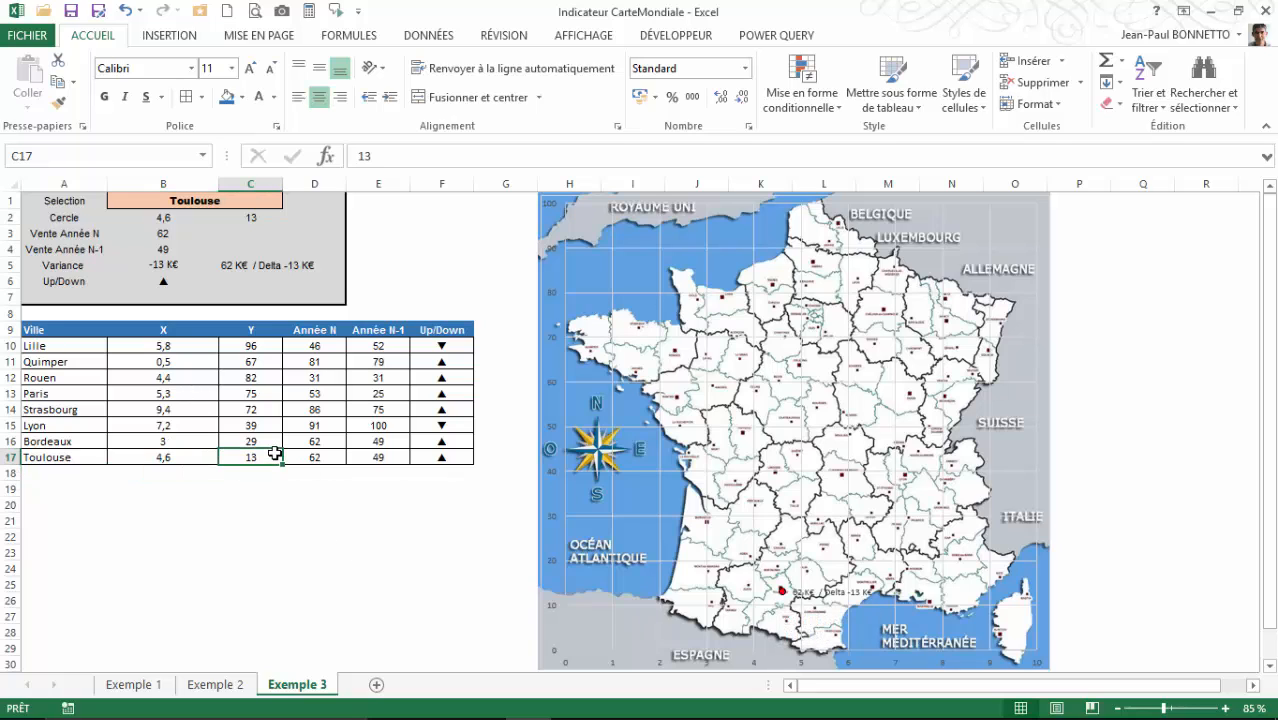
pyautogui.write('14')
pyautogui.press('Return')
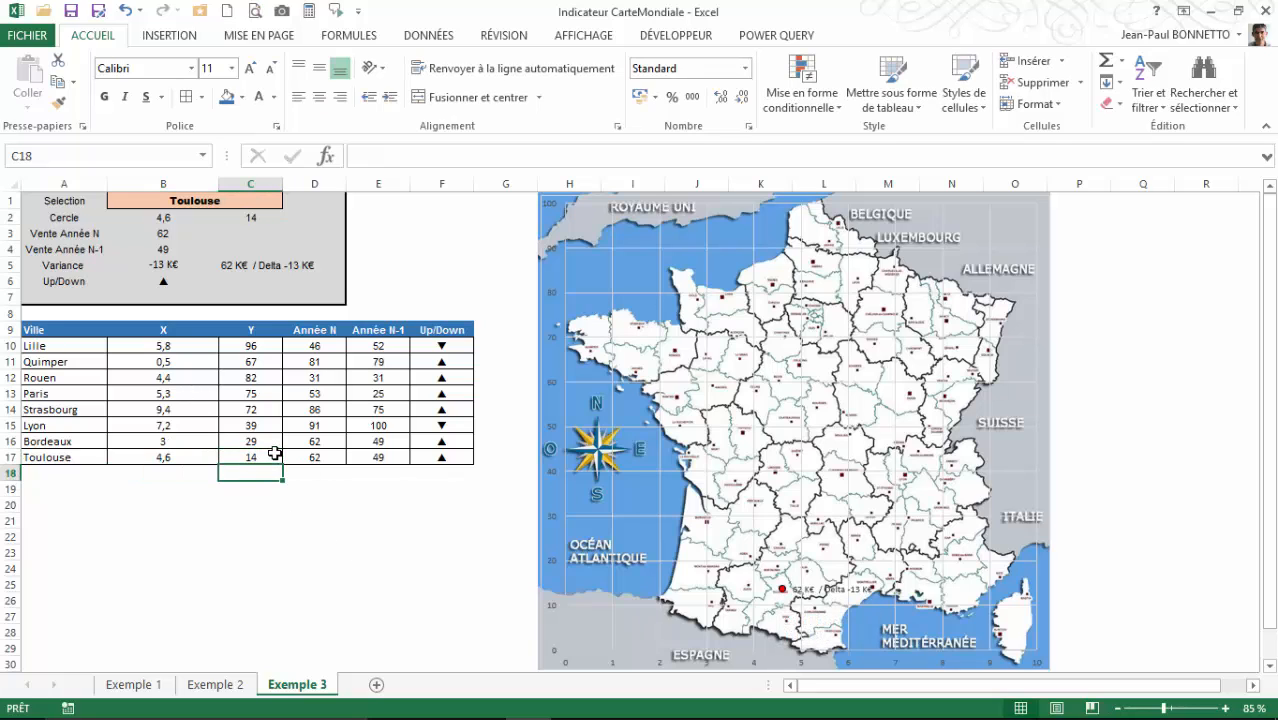
# Fill the marker's data label with the theme's gold colour and make its text bold
pyautogui.click(833, 594)
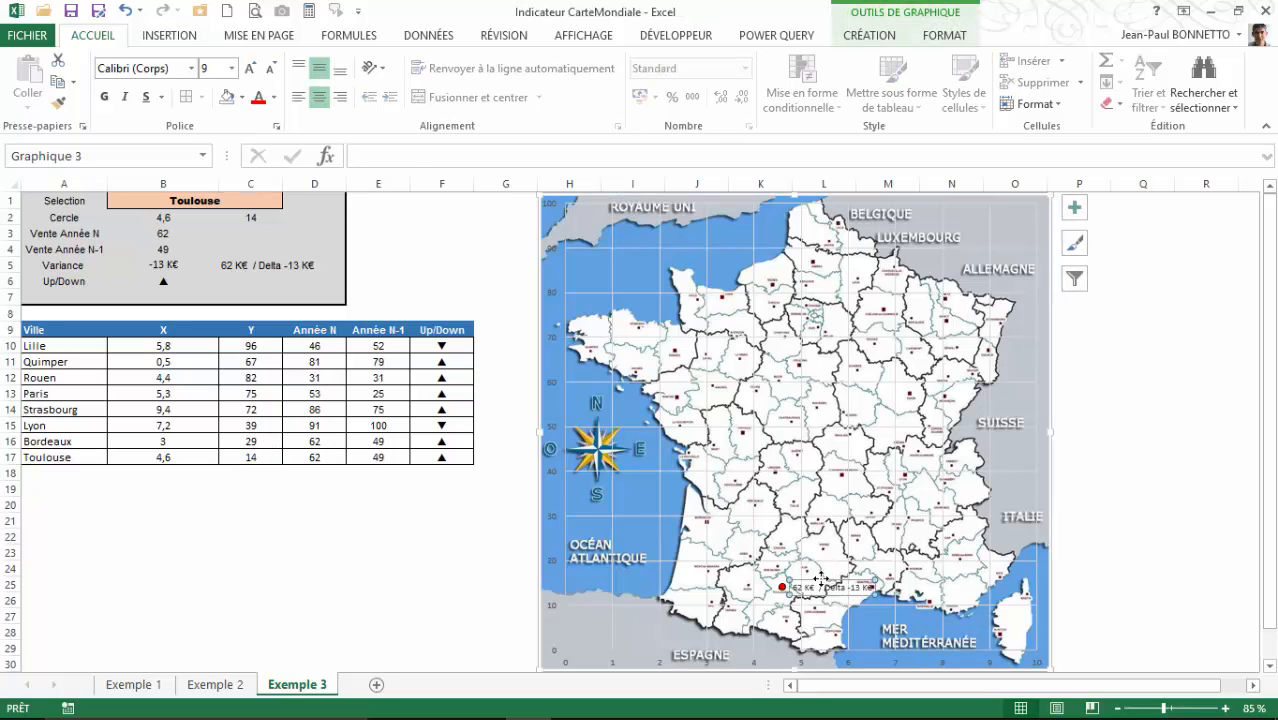
pyautogui.click(820, 578)
pyautogui.click(946, 36)
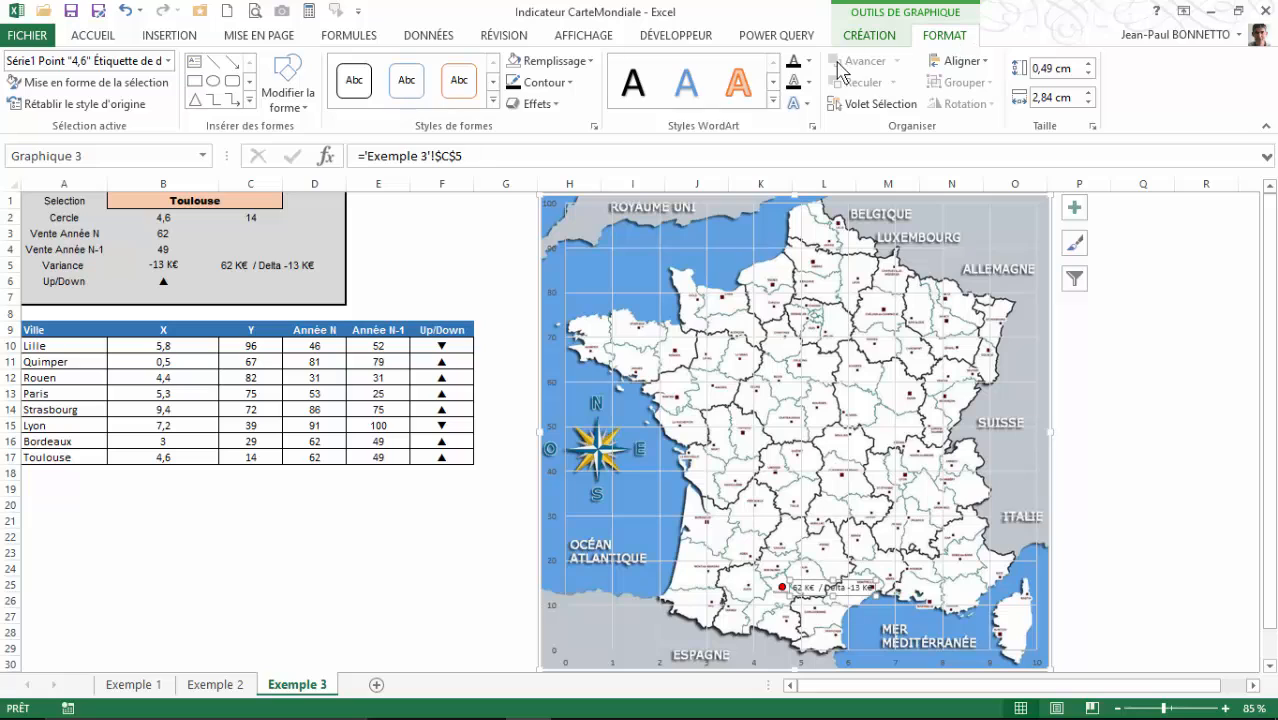
pyautogui.click(548, 61)
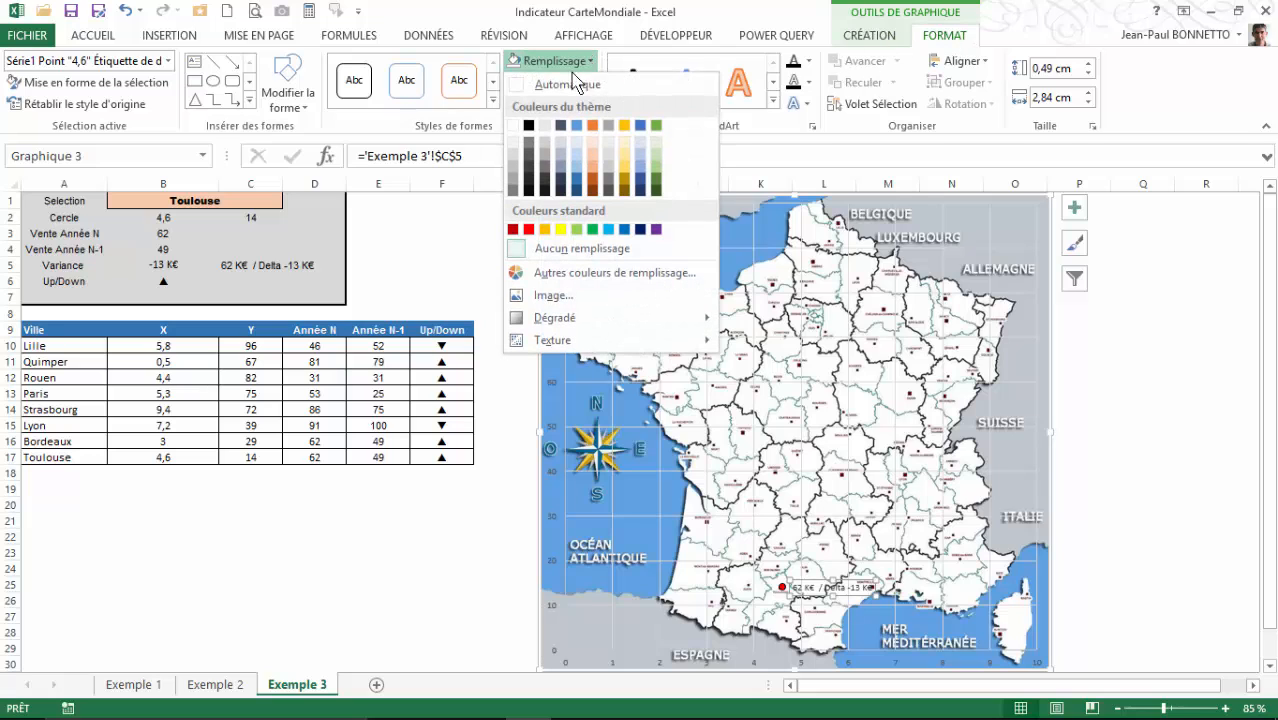
pyautogui.click(624, 126)
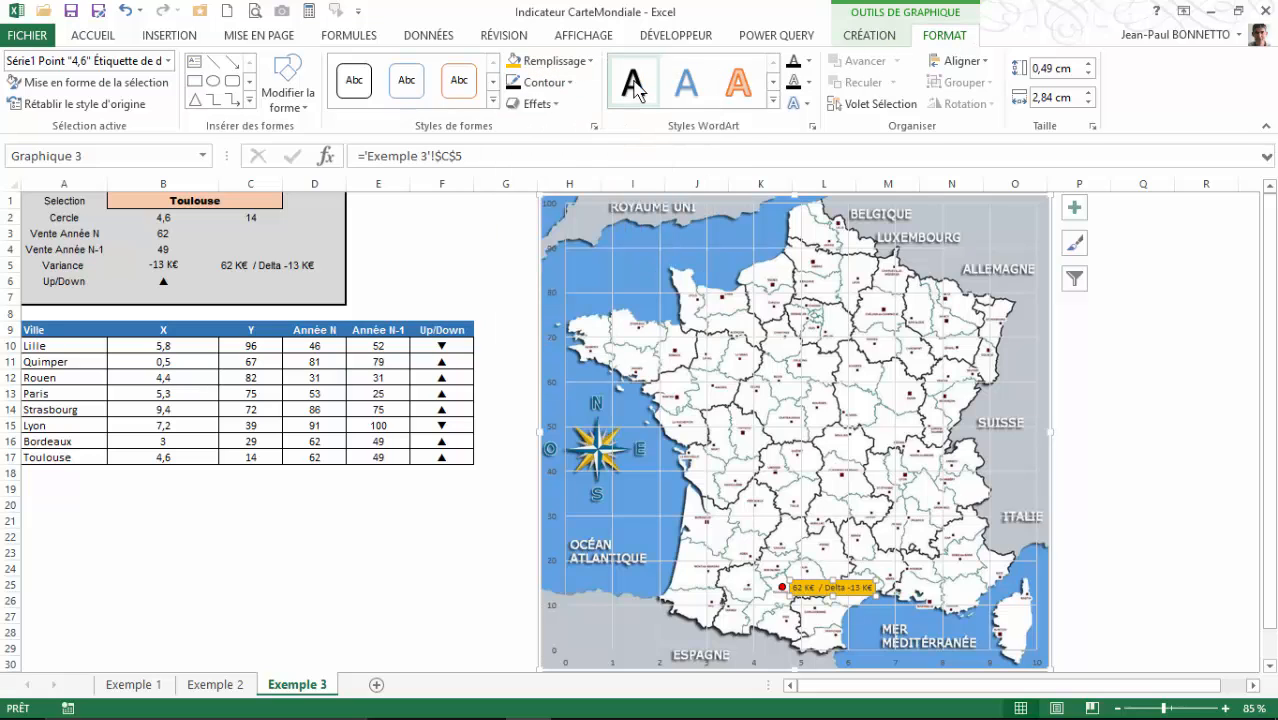
pyautogui.click(107, 36)
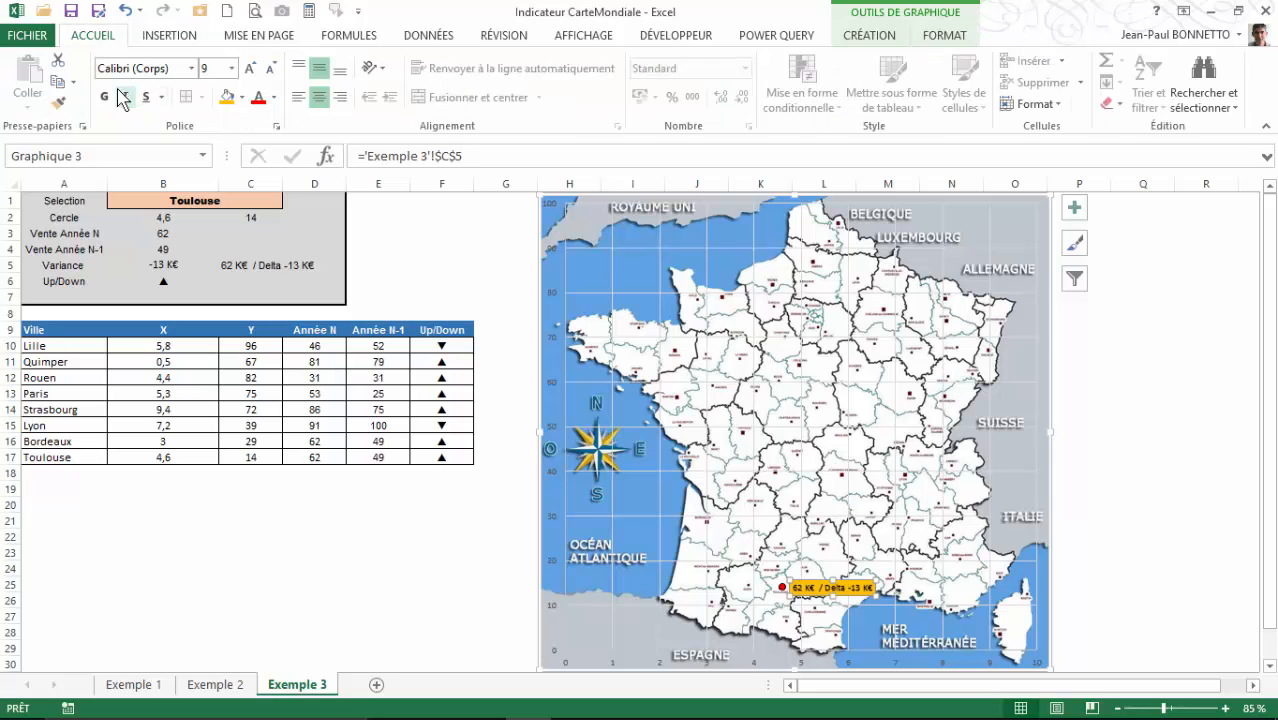
pyautogui.click(104, 98)
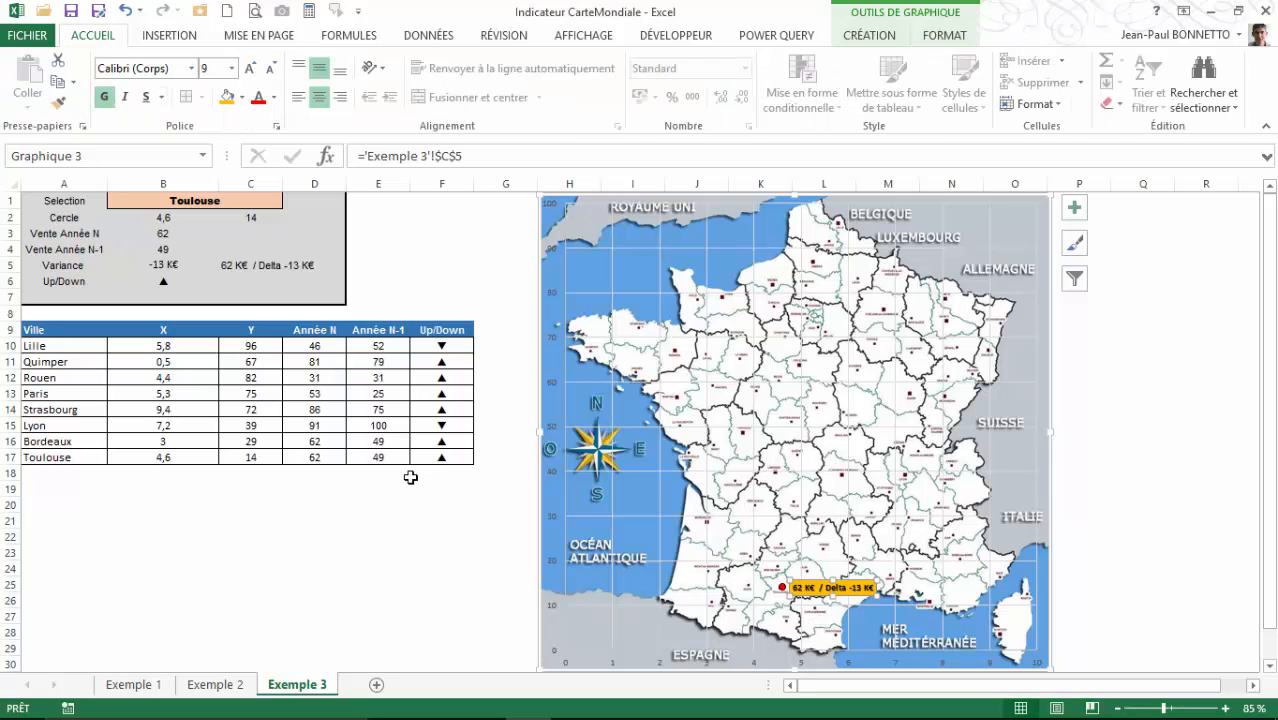
# Set the marker's data label to have no outline and deselect the chart
pyautogui.click(938, 44)
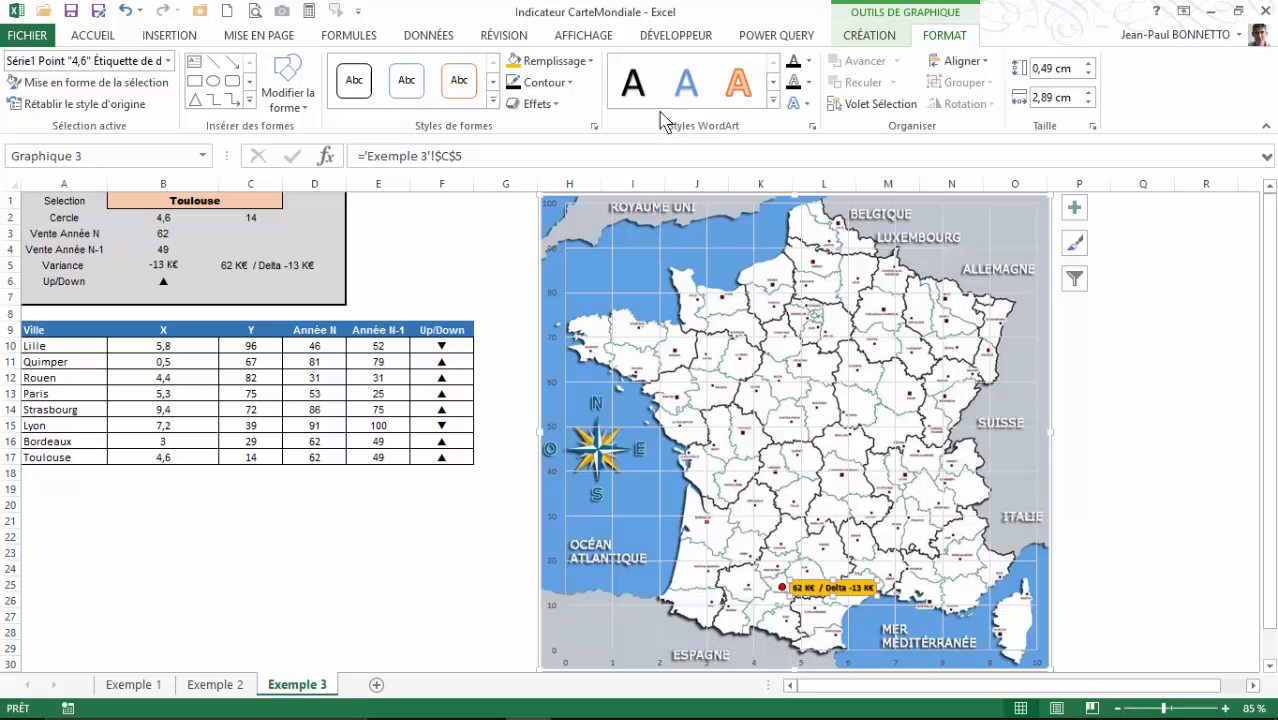
pyautogui.click(591, 60)
pyautogui.click(592, 62)
pyautogui.click(572, 84)
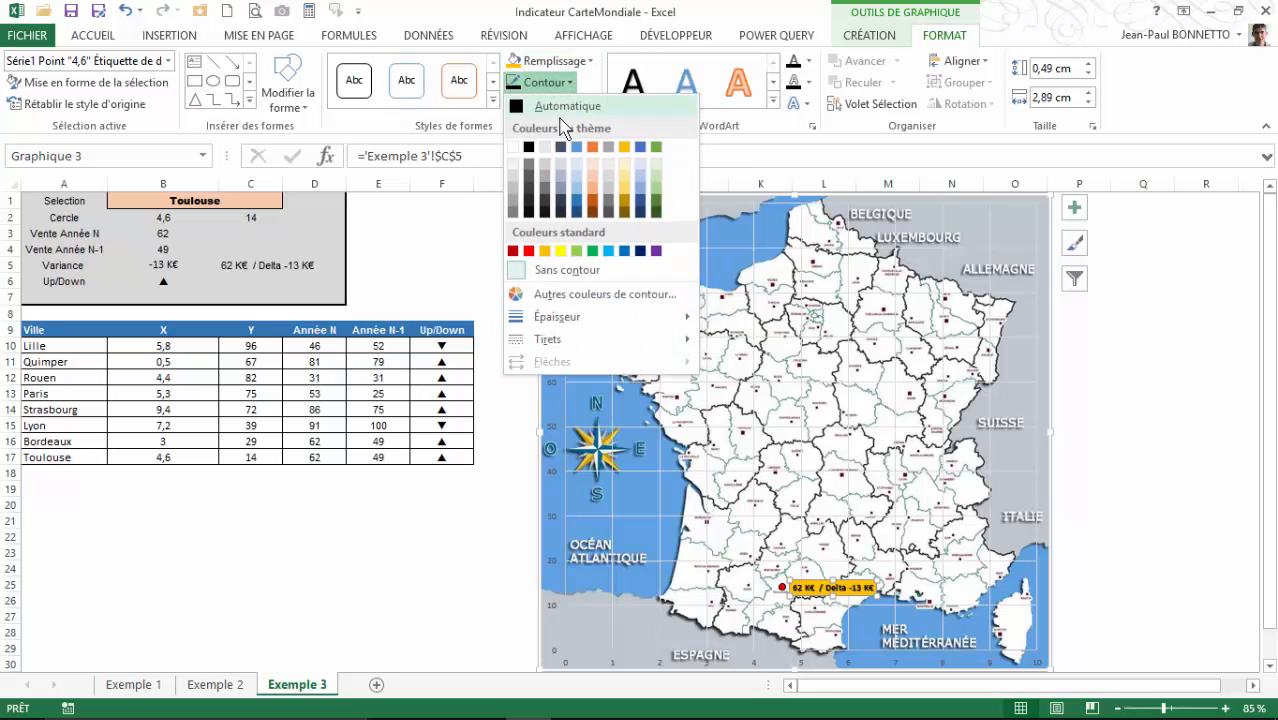
pyautogui.click(559, 271)
pyautogui.click(395, 554)
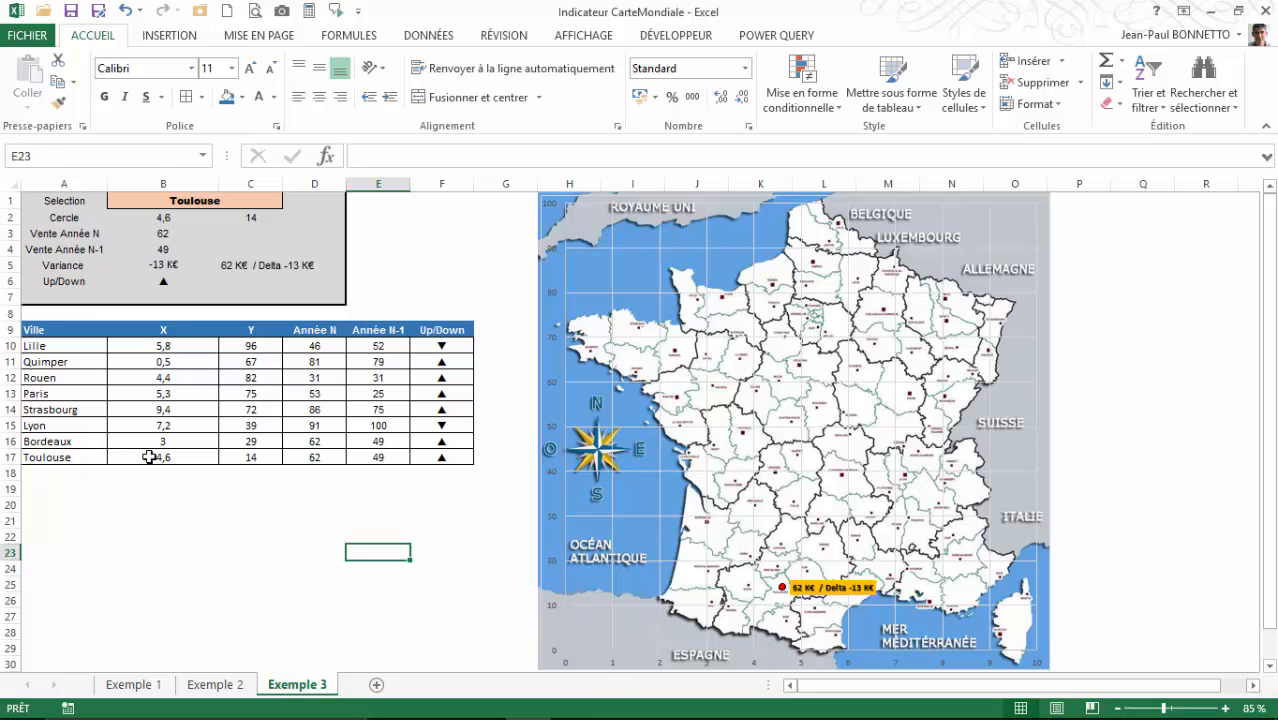
# Extend the city table by another row, copying the Toulouse row into row 18, and rename the new city Marseille
pyautogui.moveTo(62, 457); pyautogui.dragTo(477, 477)
pyautogui.click(65, 471)
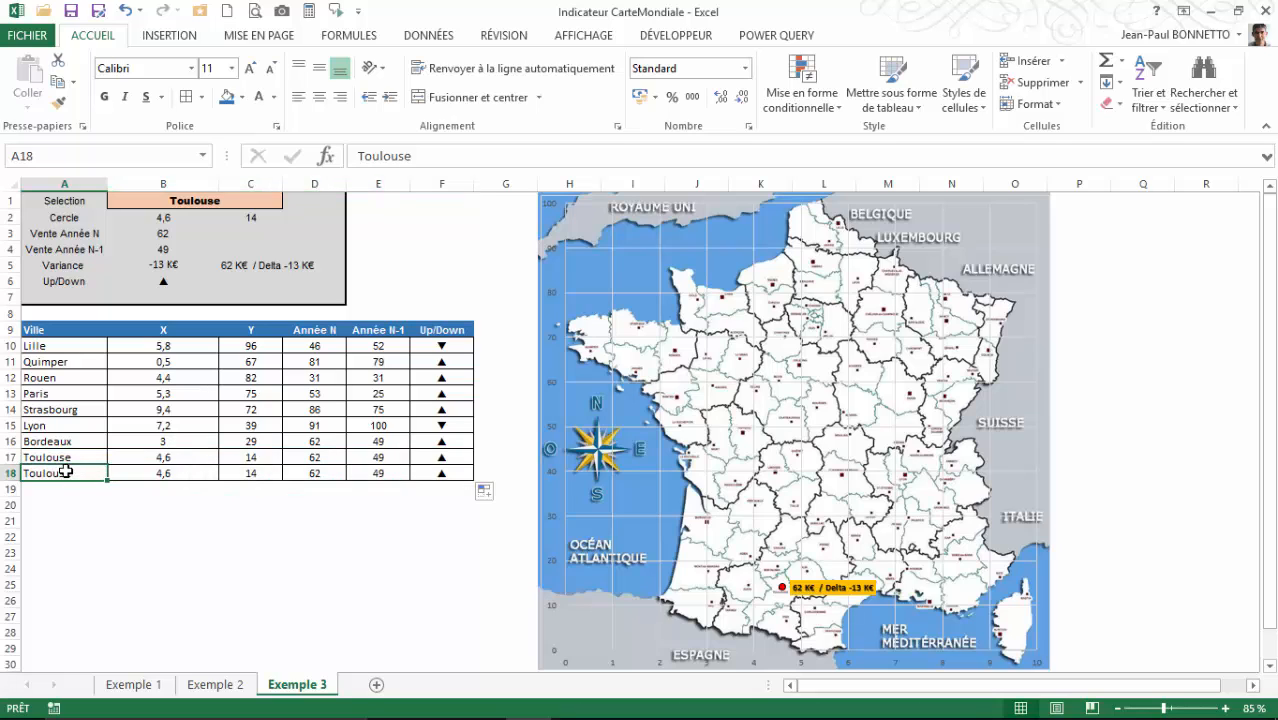
pyautogui.write('Marseille')
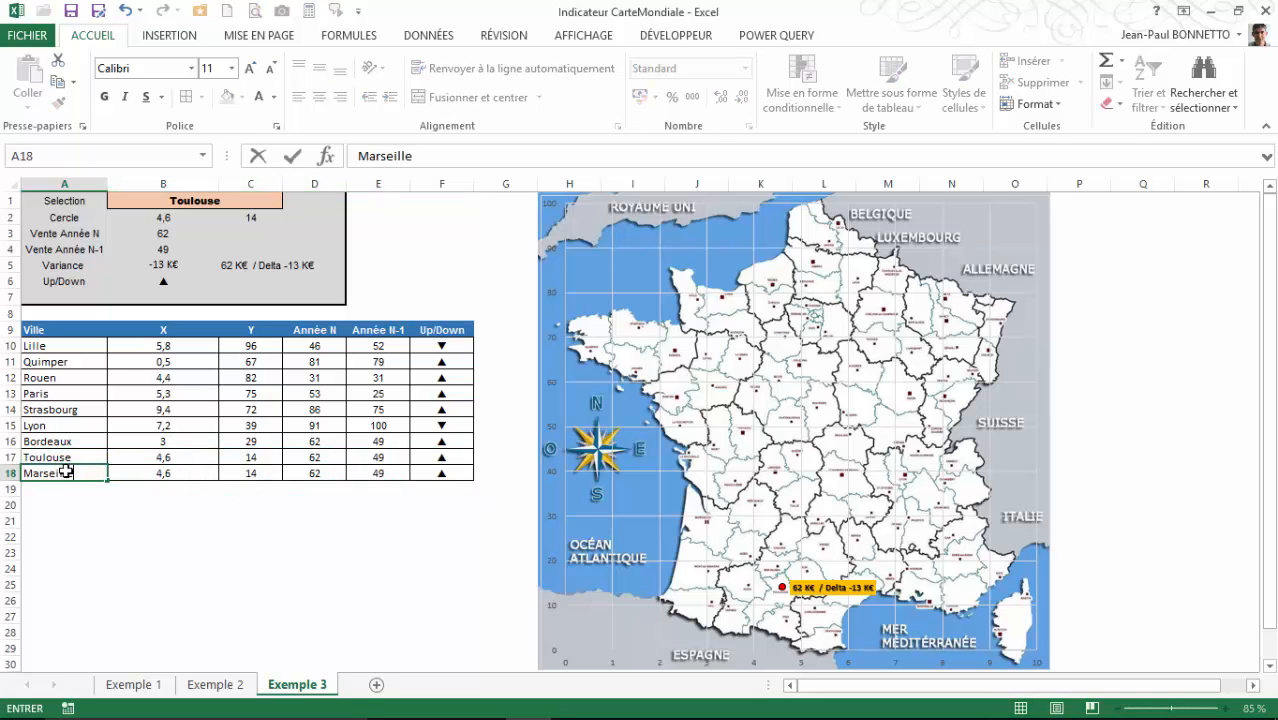
pyautogui.press('Tab')
# Choose Marseille as the selected city in cell B1
pyautogui.click(180, 202)
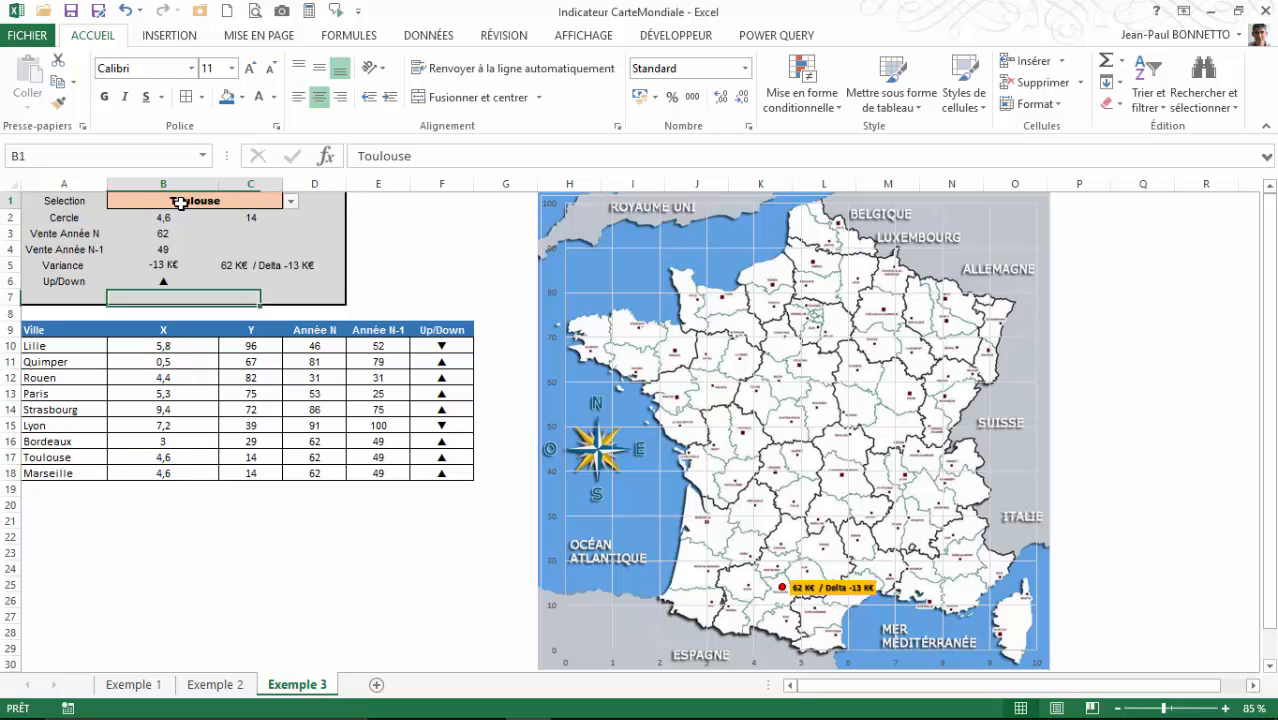
pyautogui.click(290, 201)
pyautogui.click(135, 286)
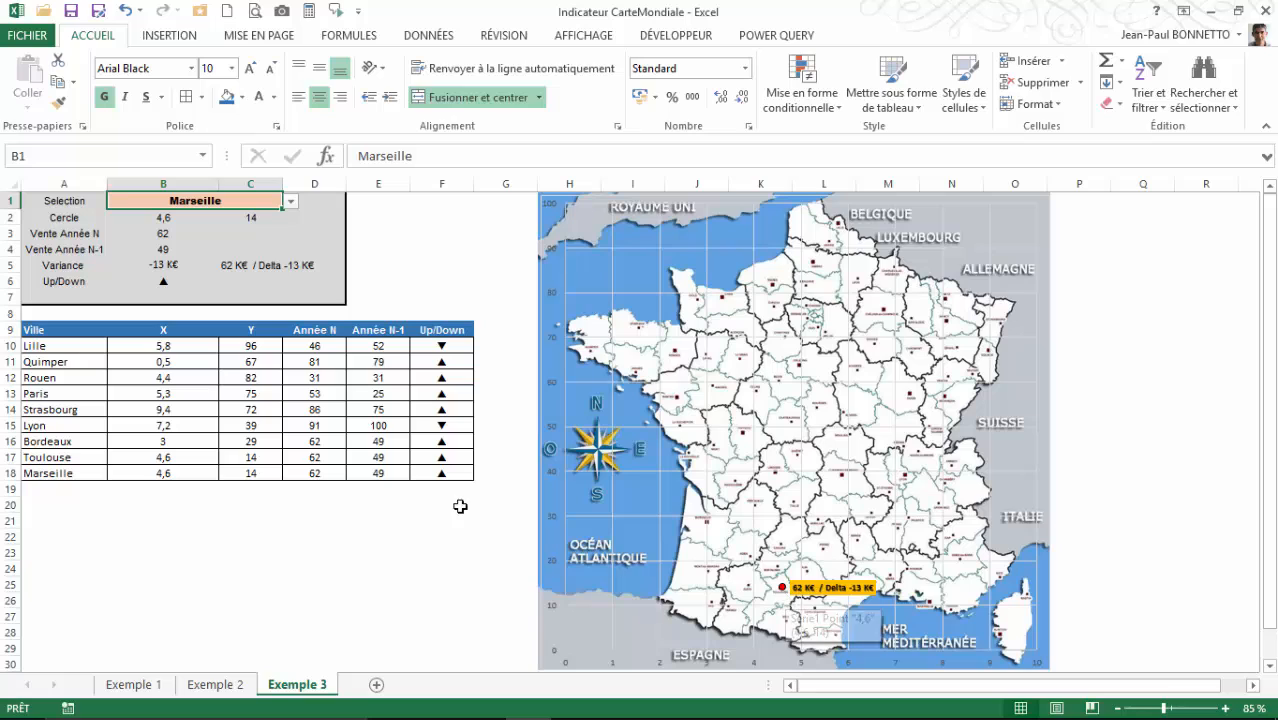
# Set Marseille's X coordinate to 7,6 in cell B18
pyautogui.click(183, 474)
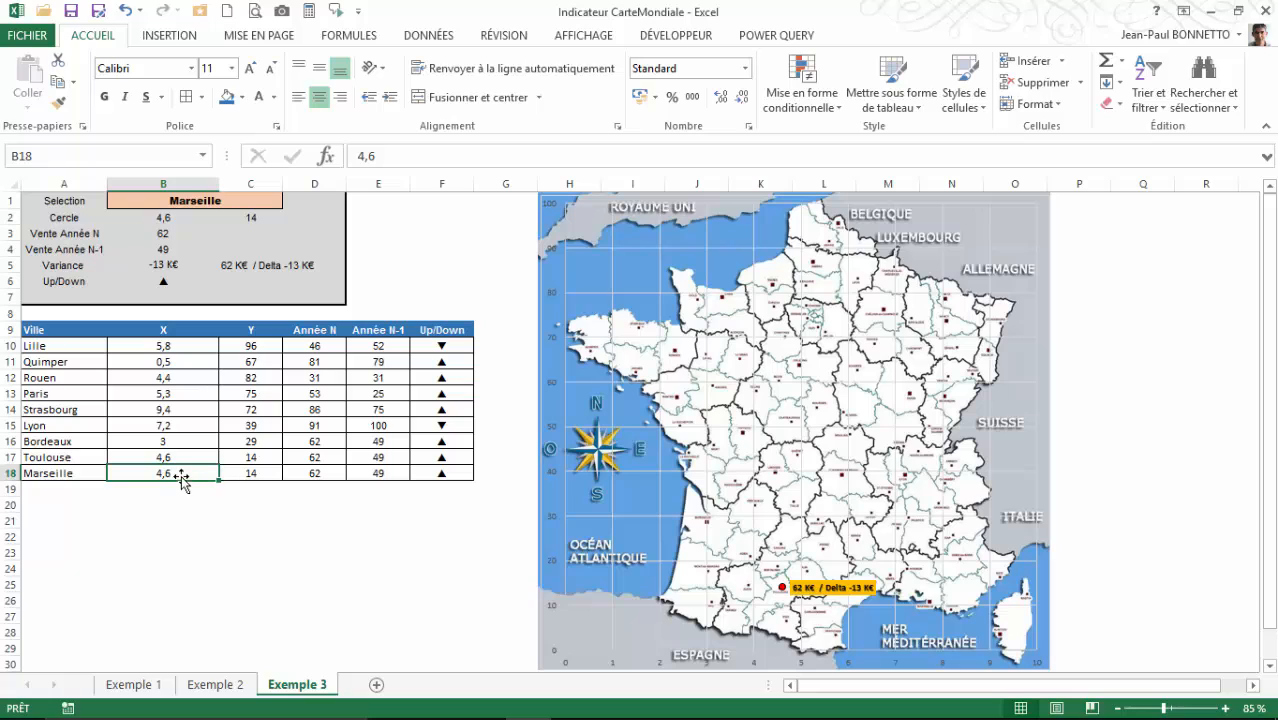
pyautogui.write('7,')
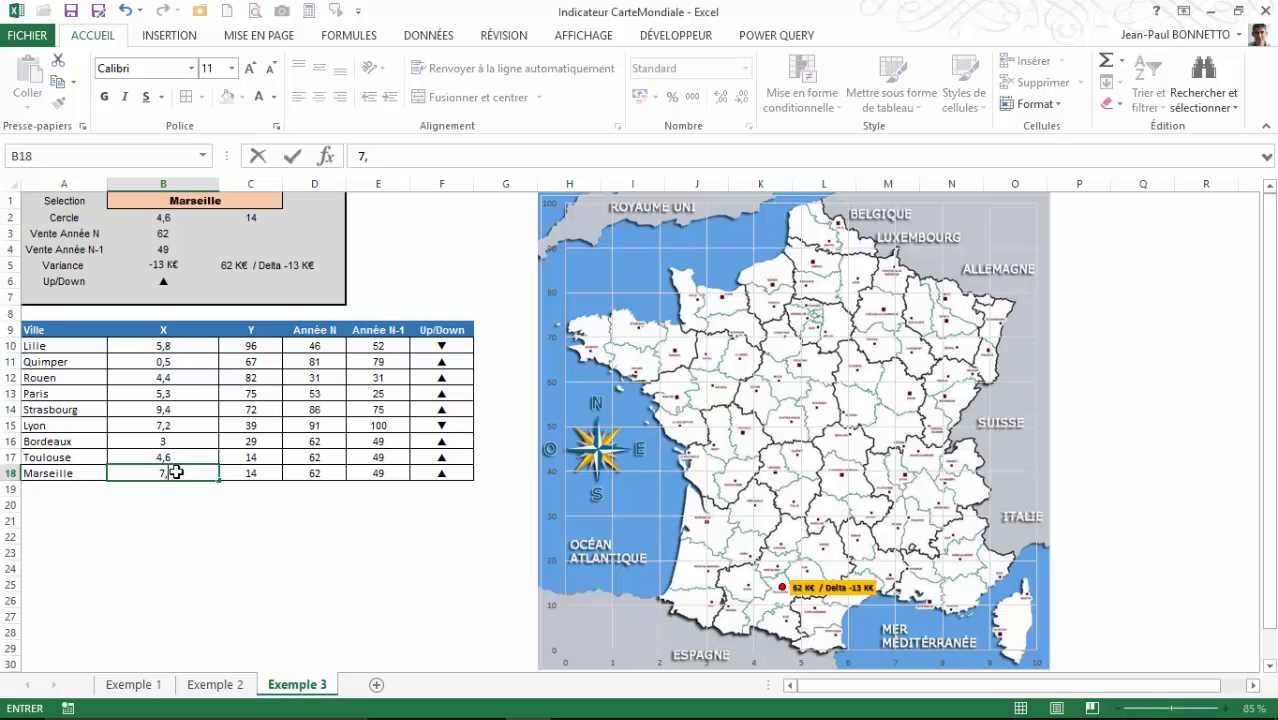
pyautogui.press('Return')
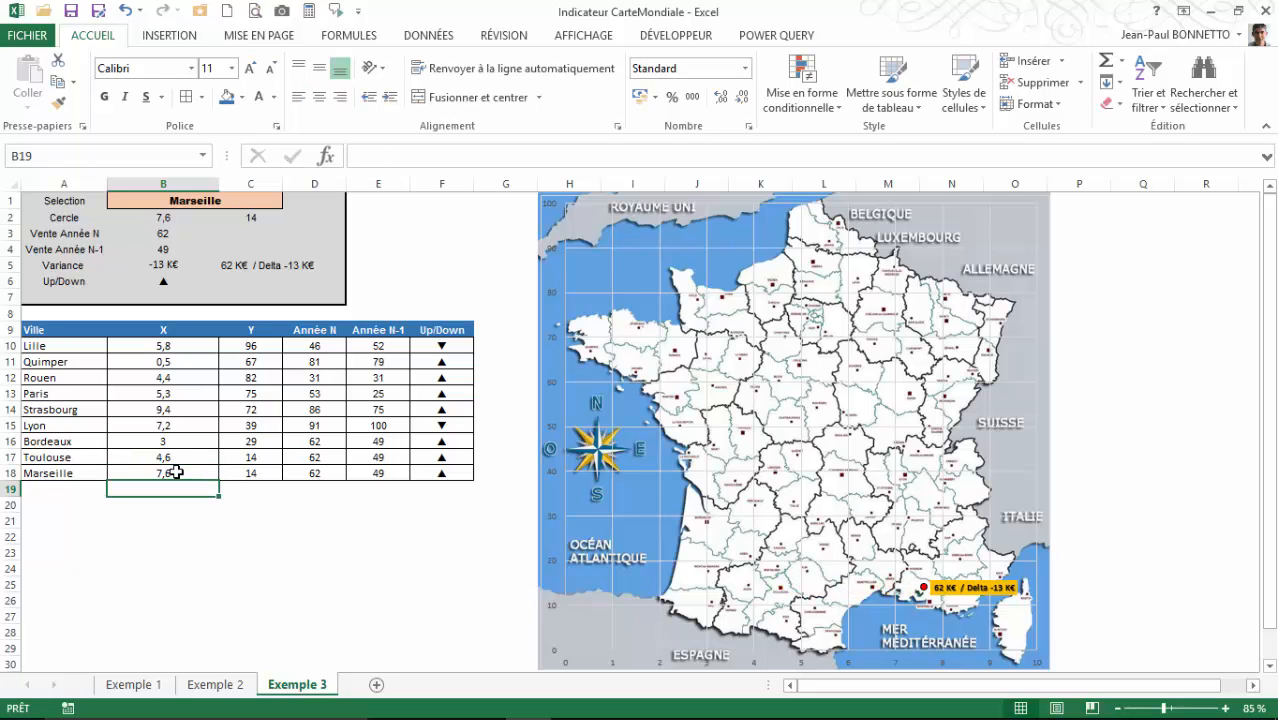
# Set Marseille's coordinates in row 18 to X 7,7 and Y 10,1
pyautogui.click(162, 470)
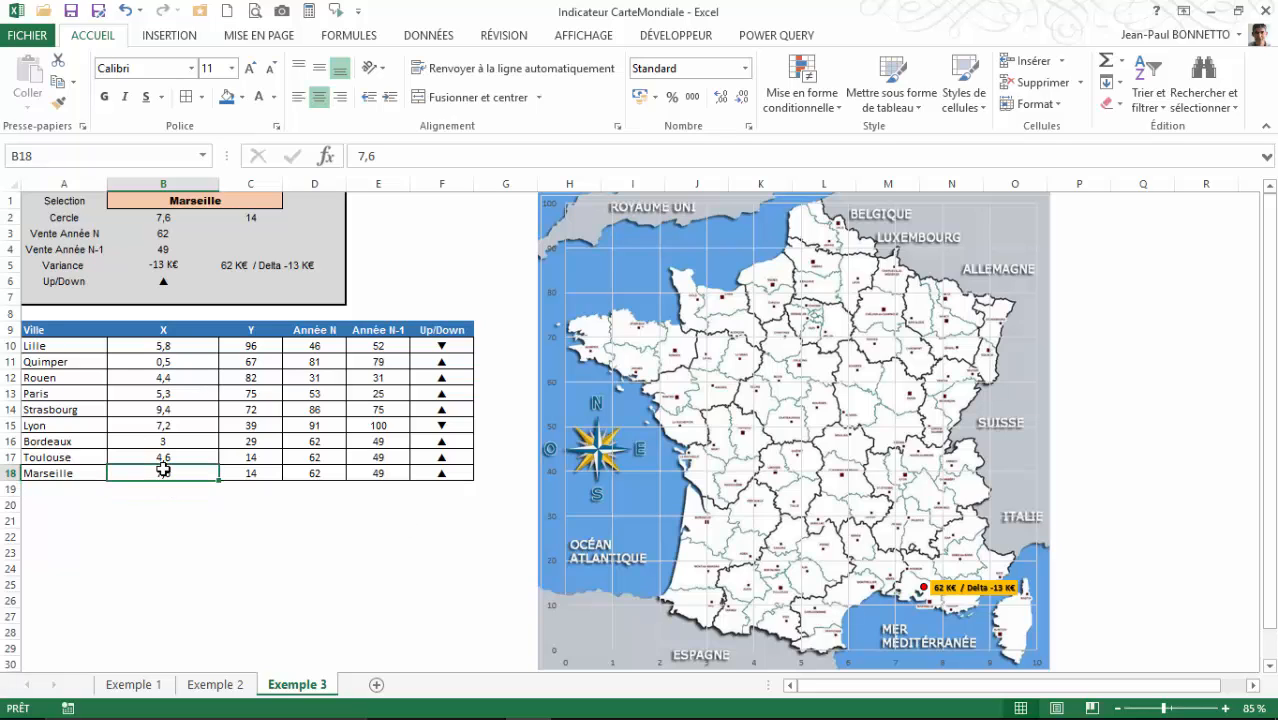
pyautogui.write('7')
pyautogui.press('Return')
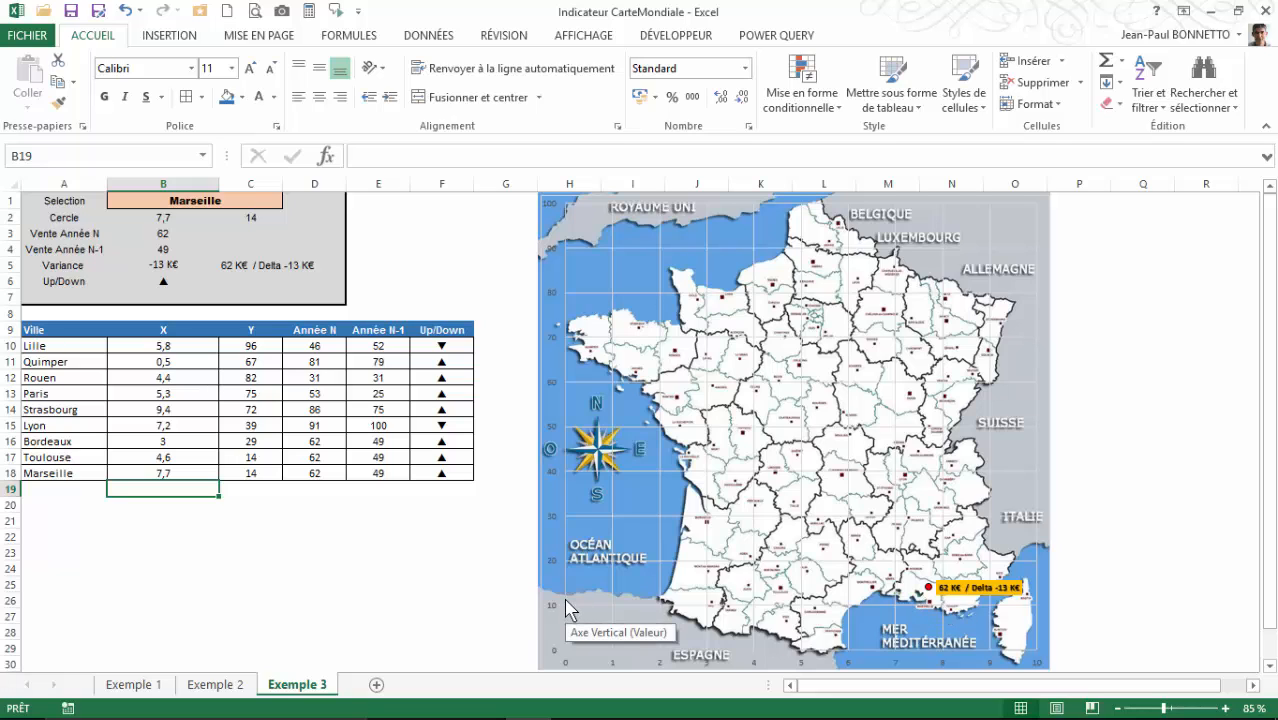
pyautogui.click(264, 473)
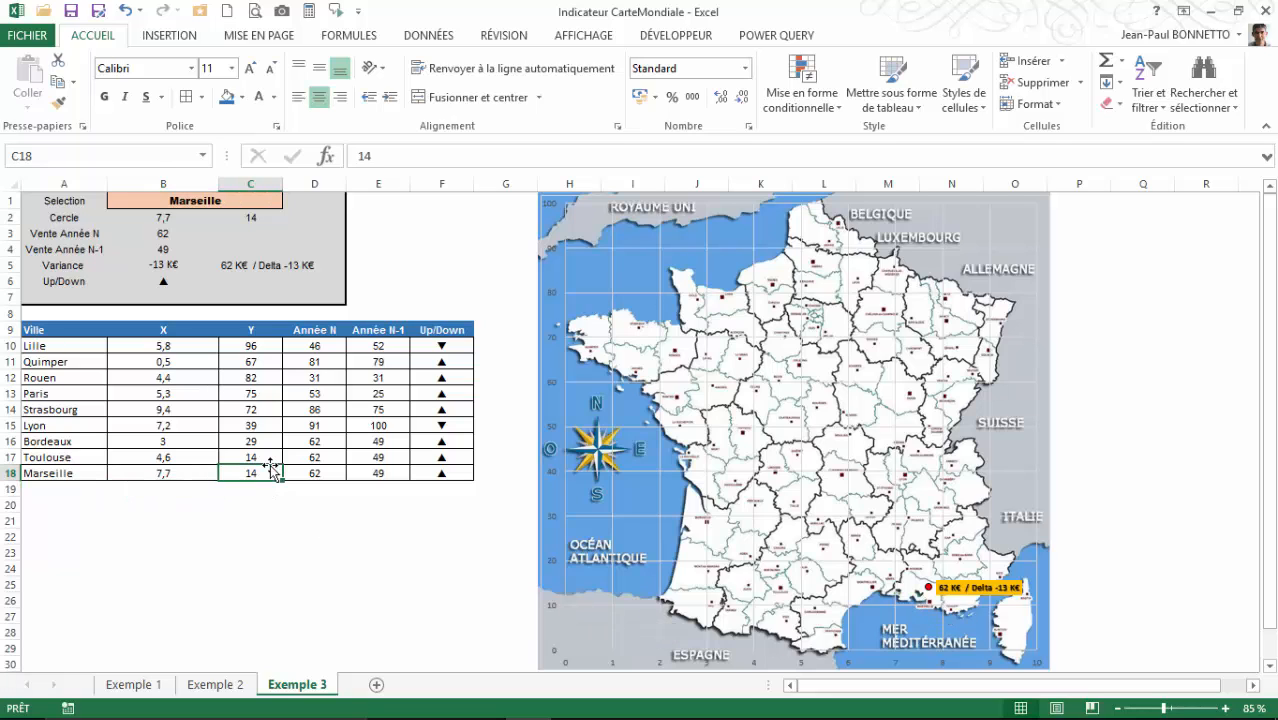
pyautogui.write('10,1')
pyautogui.press('Return')
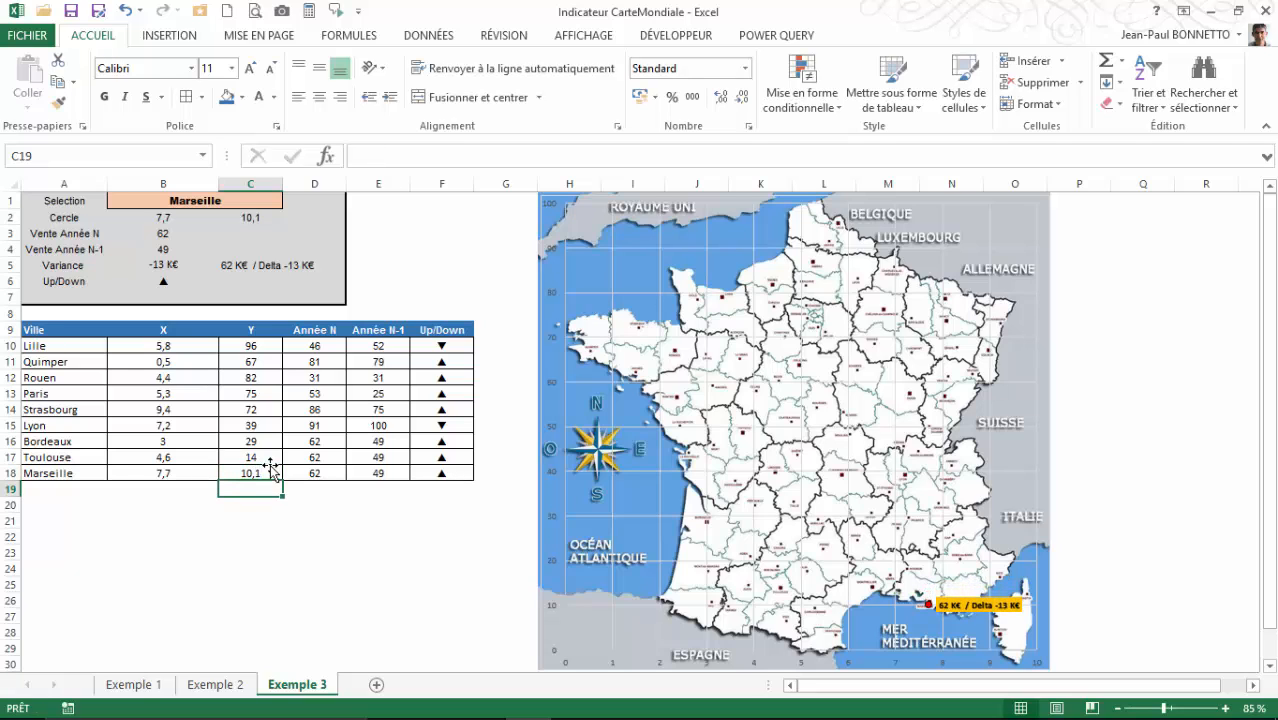
pyautogui.click(253, 476)
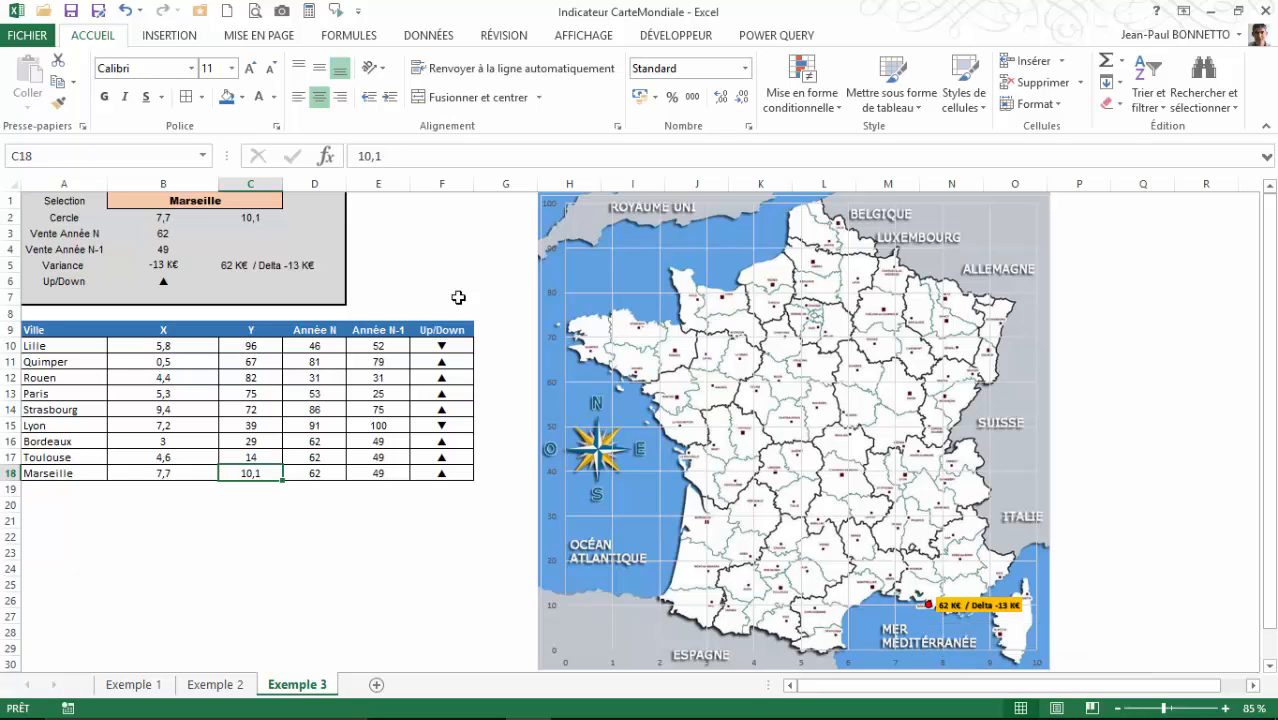
# Test the city selector in cell B1 by choosing Paris, Rouen and finally Toulouse
pyautogui.click(201, 213)
pyautogui.click(290, 201)
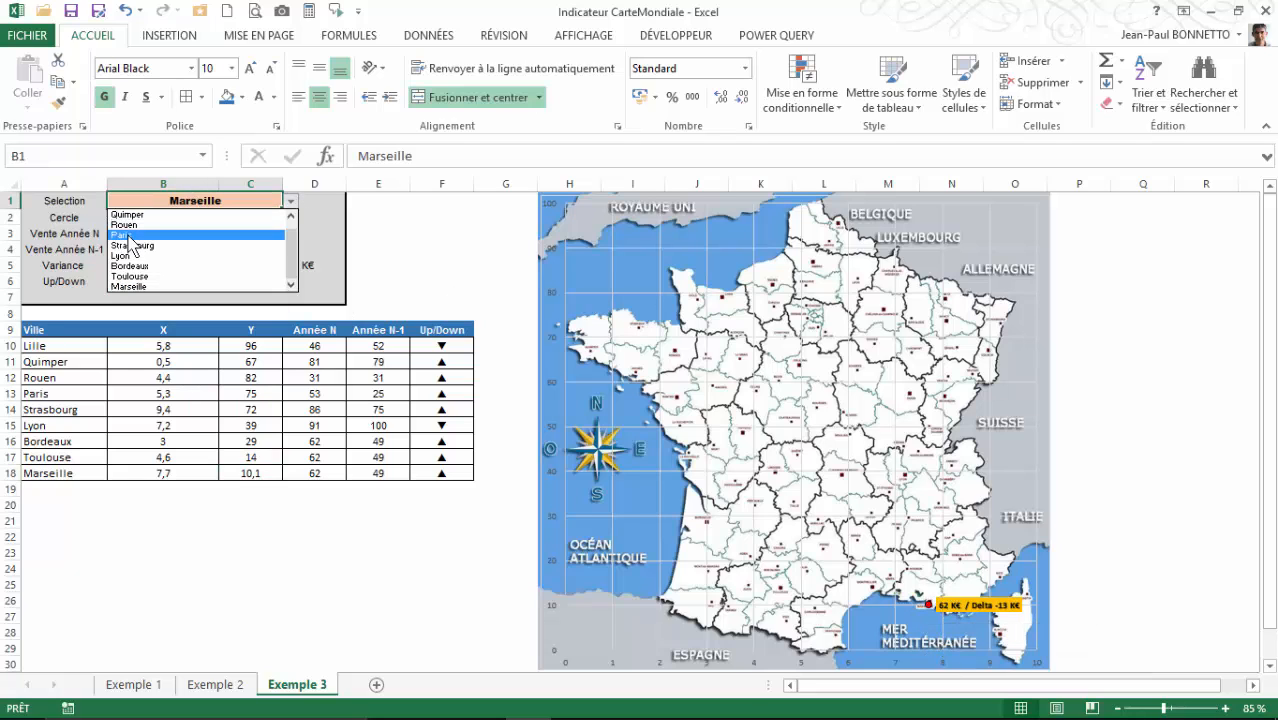
pyautogui.click(160, 248)
pyautogui.click(290, 201)
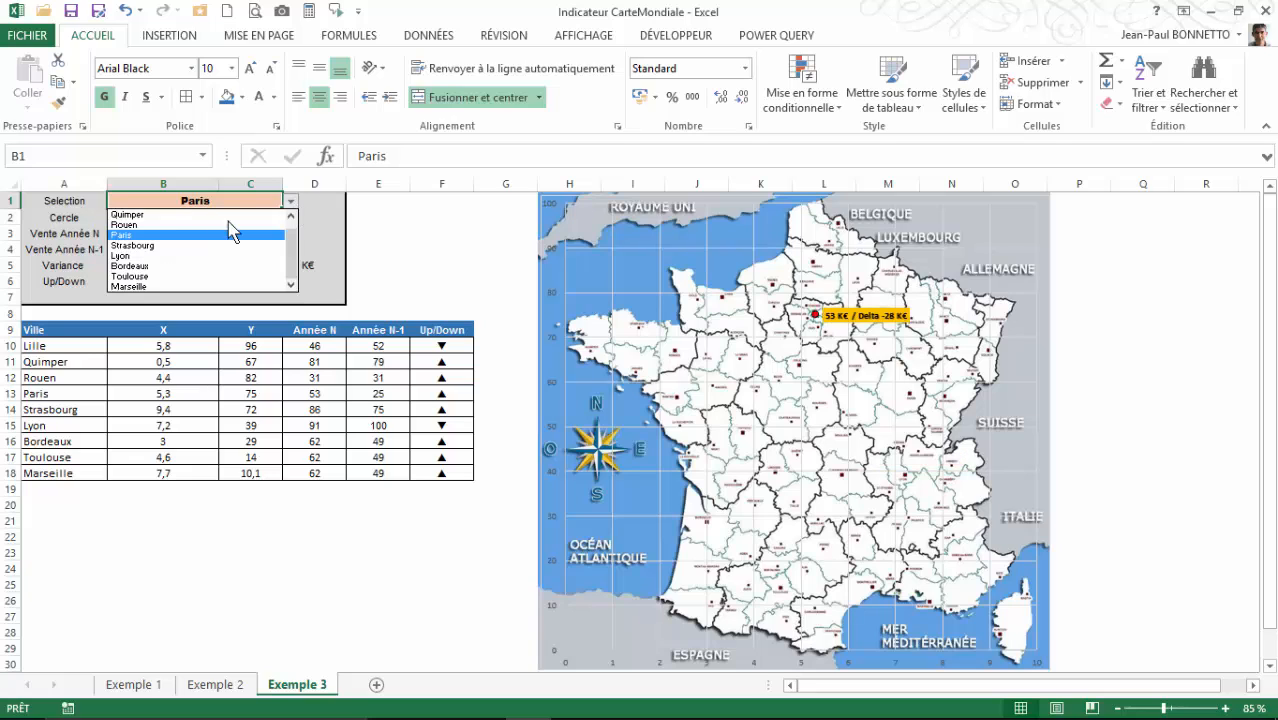
pyautogui.click(142, 236)
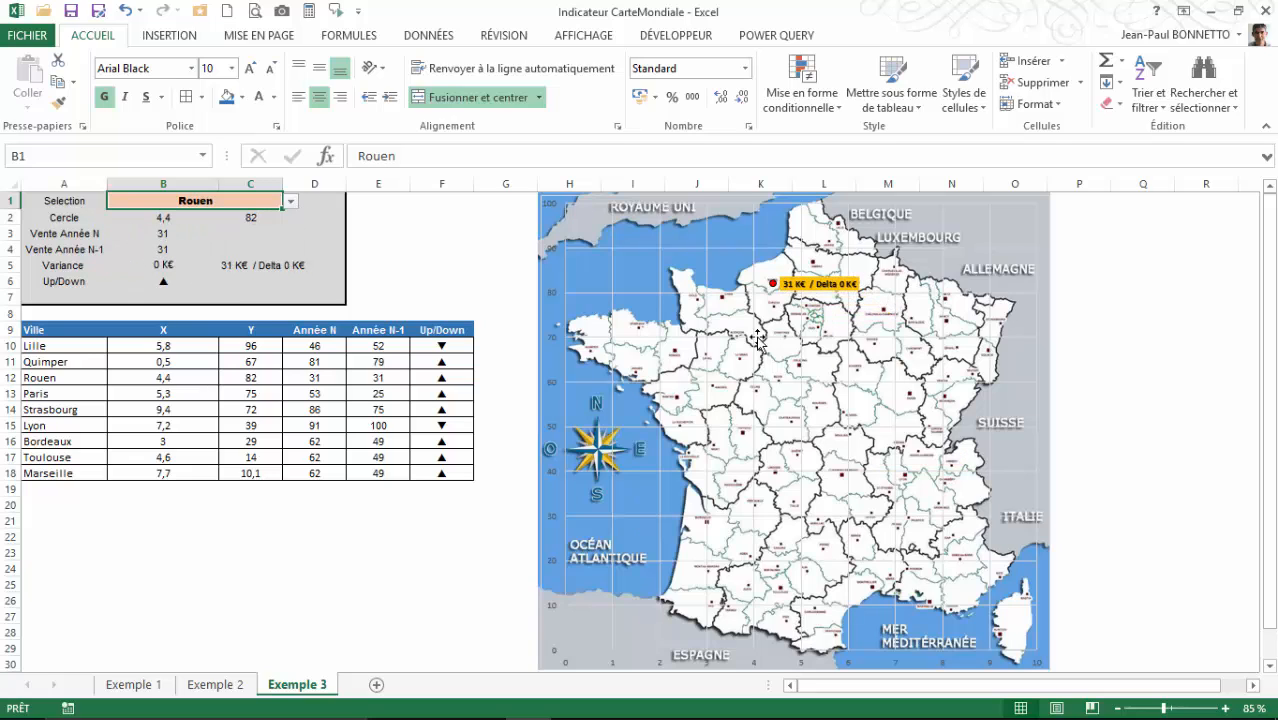
pyautogui.click(290, 201)
pyautogui.click(150, 275)
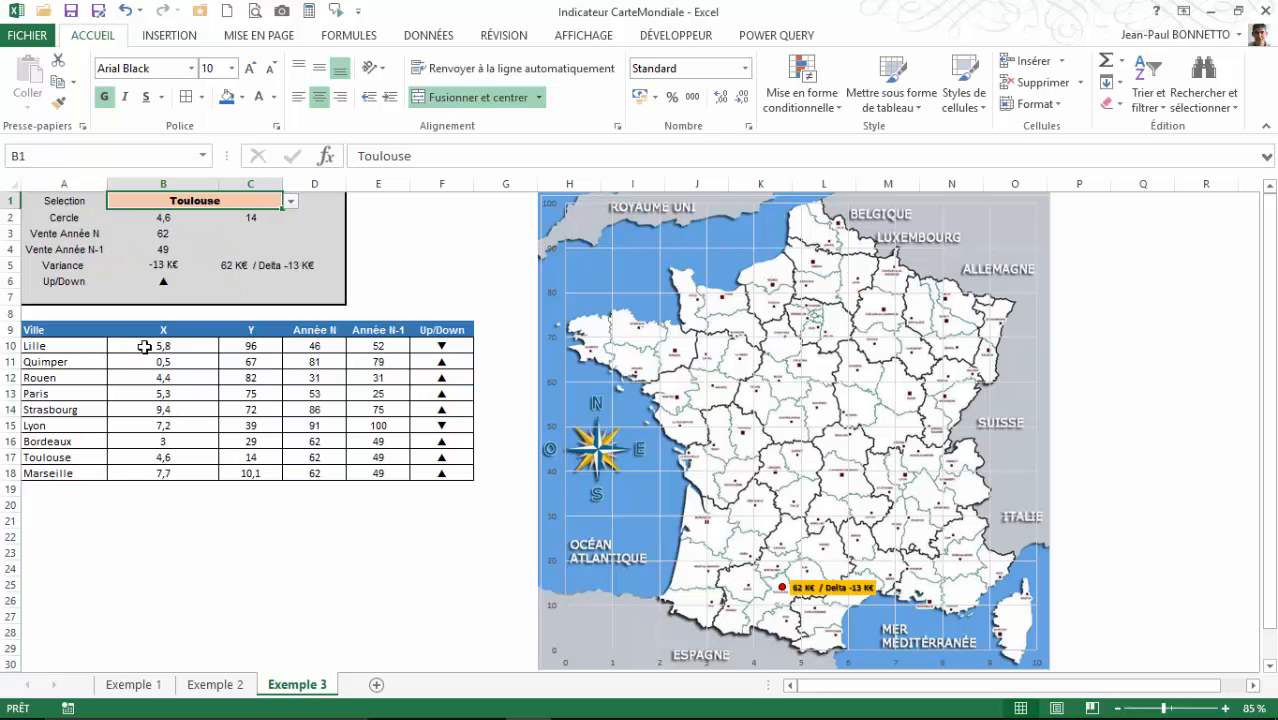
# Remove the major horizontal and major vertical gridlines from the map chart
pyautogui.click(759, 247)
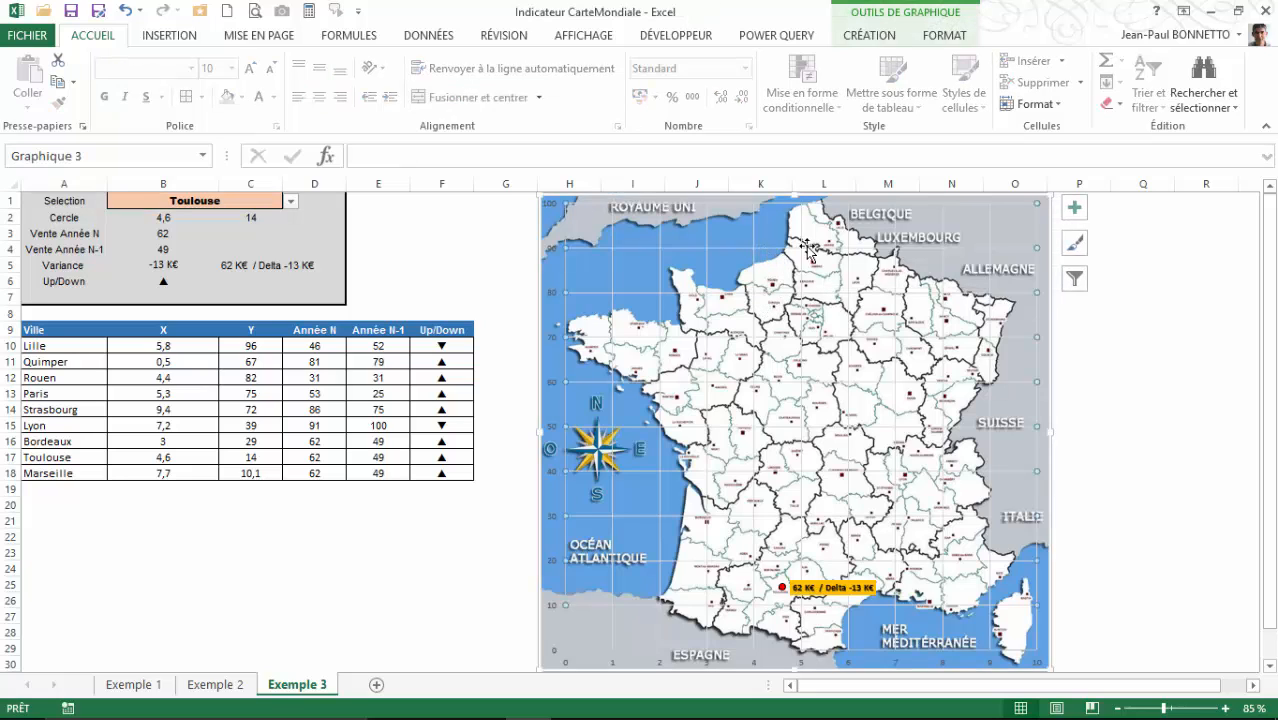
pyautogui.click(944, 36)
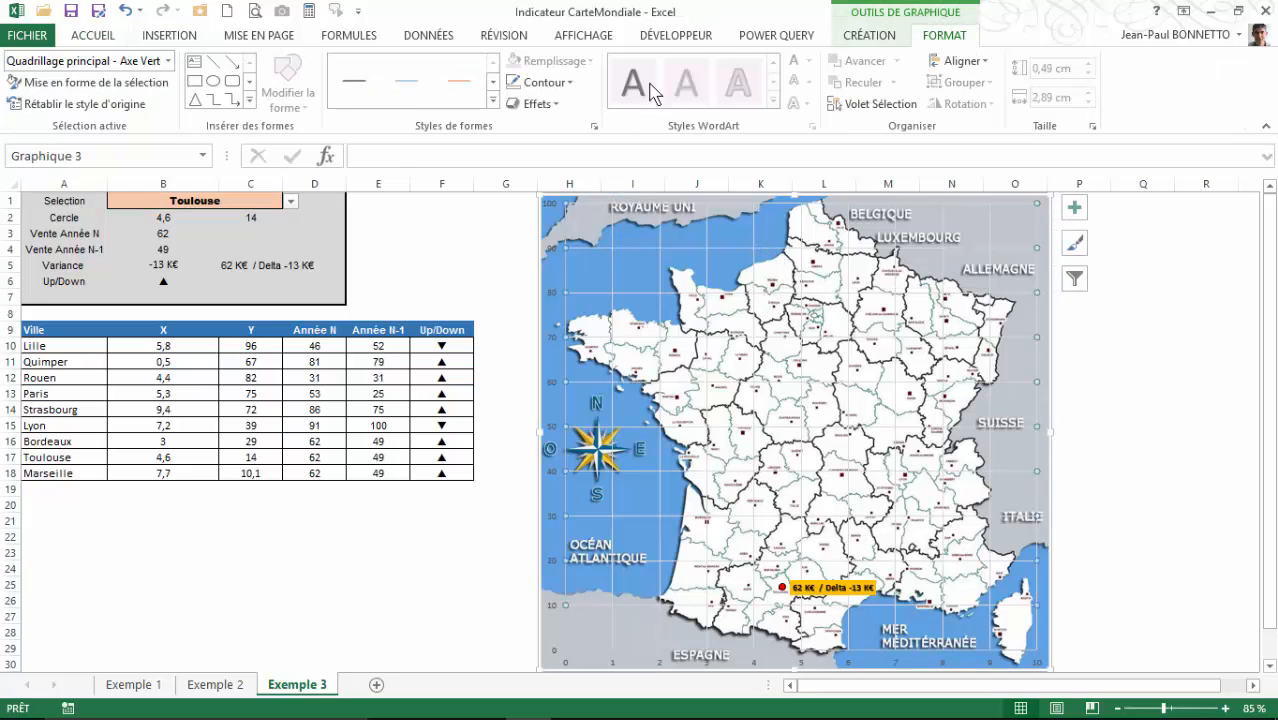
pyautogui.click(870, 36)
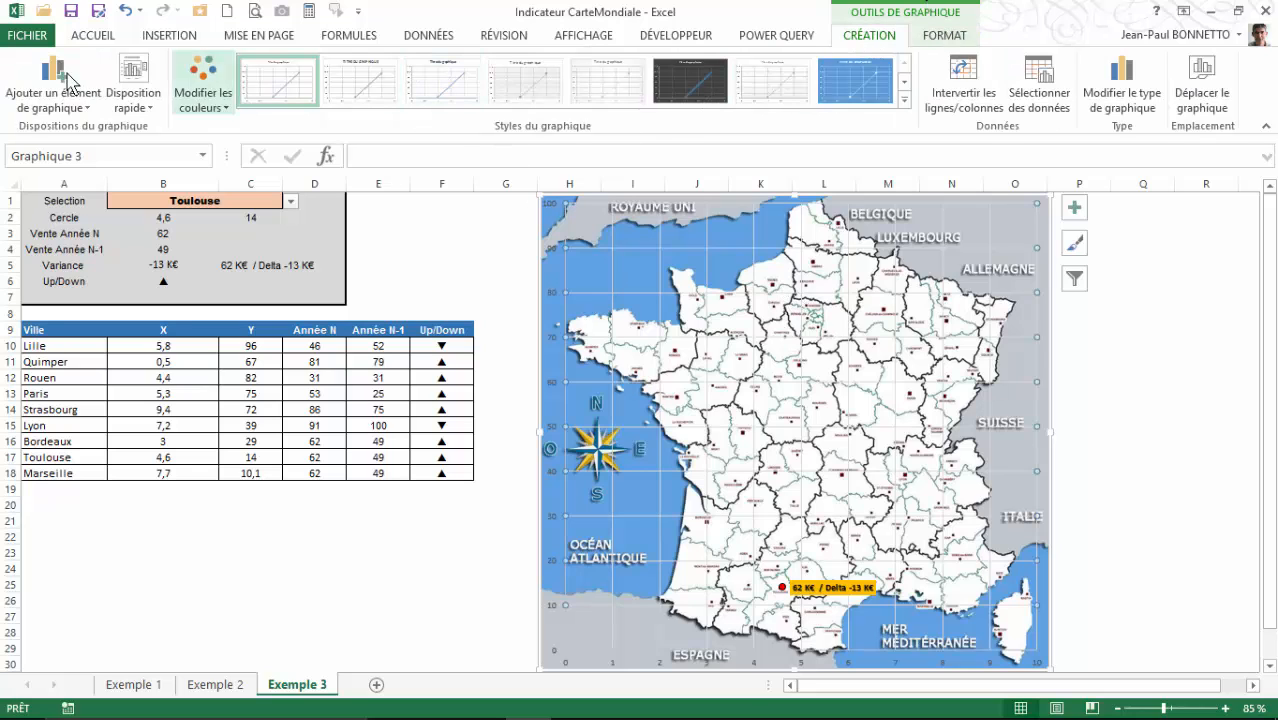
pyautogui.click(72, 108)
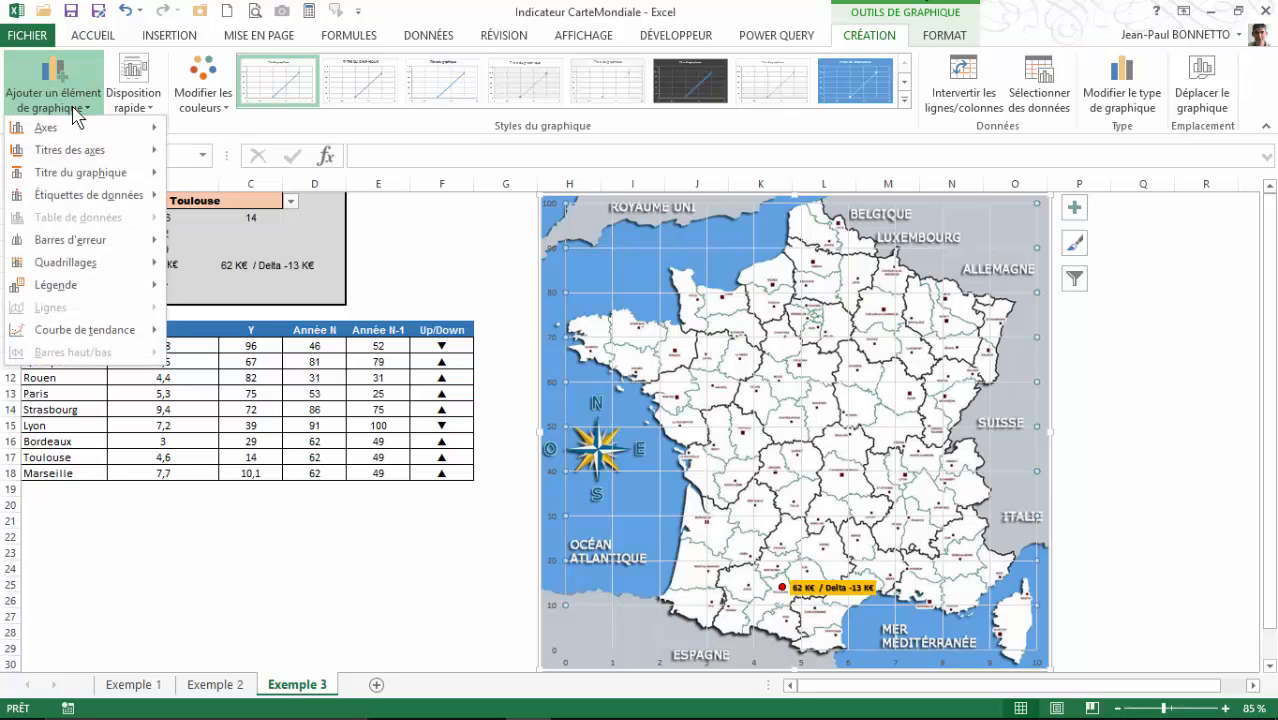
pyautogui.moveTo(85, 265)
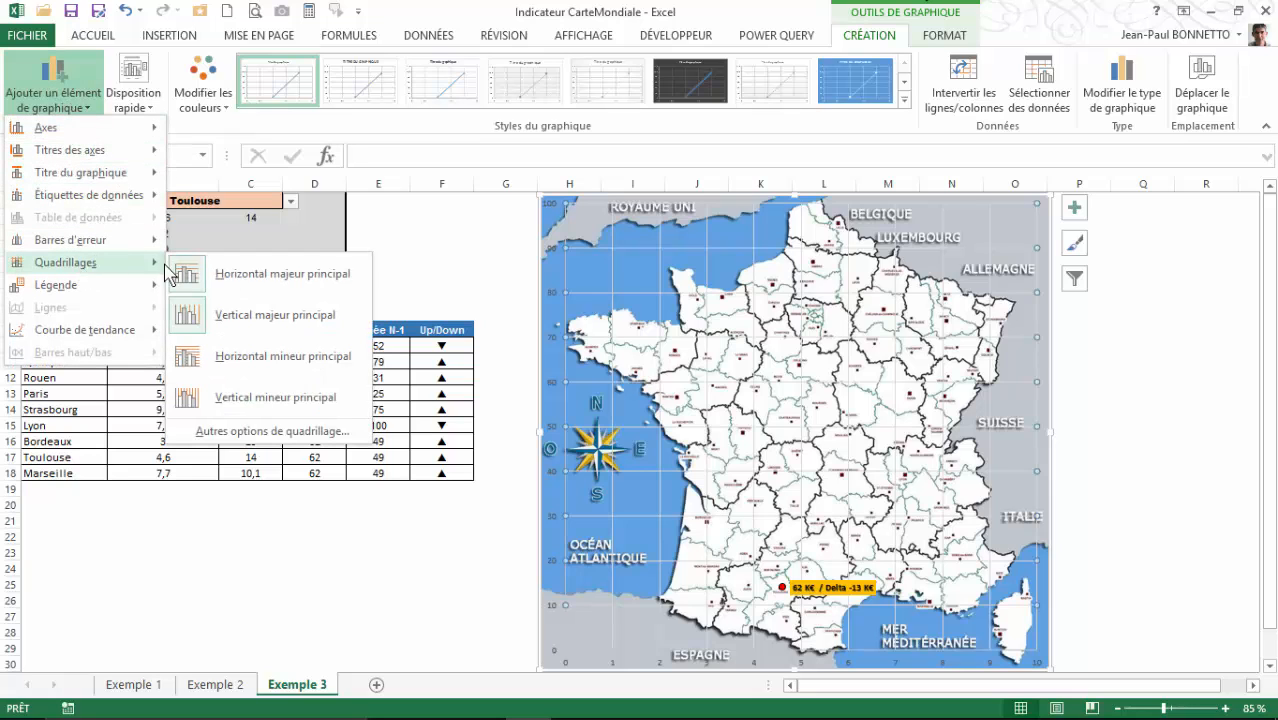
pyautogui.click(258, 276)
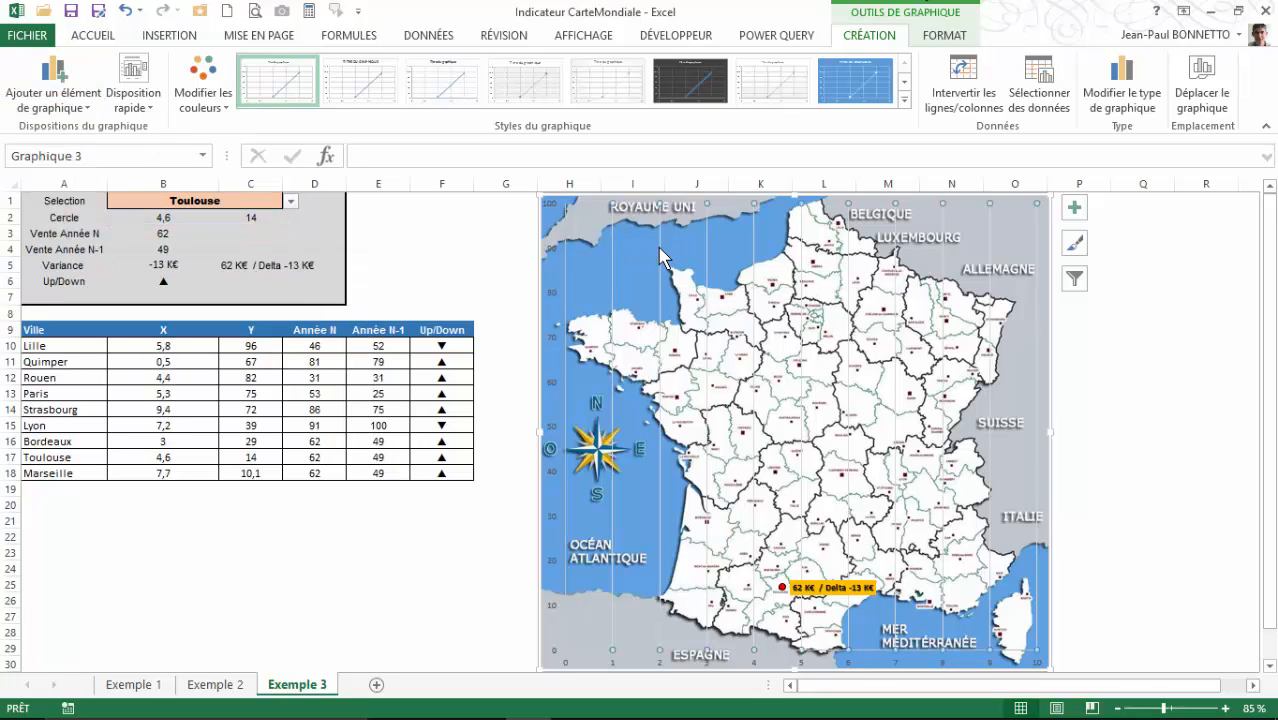
pyautogui.press('Delete')
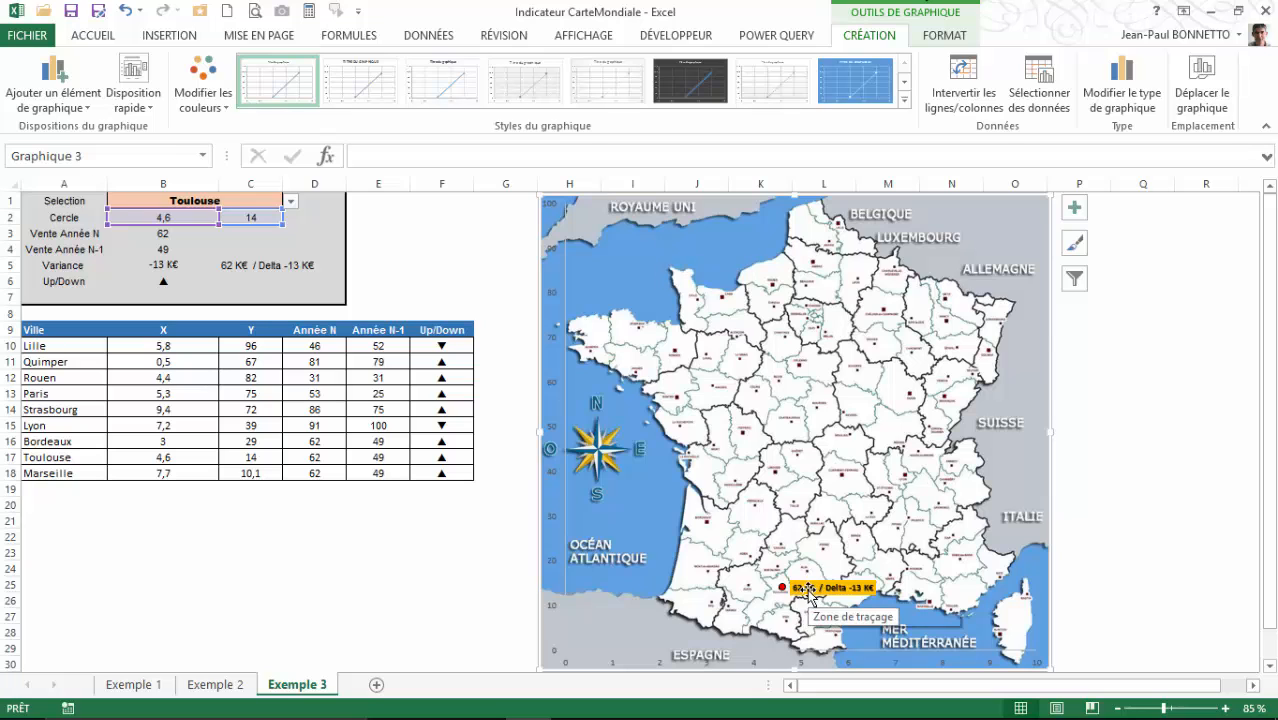
# Delete the vertical value axis from the map chart
pyautogui.doubleClick(557, 302)
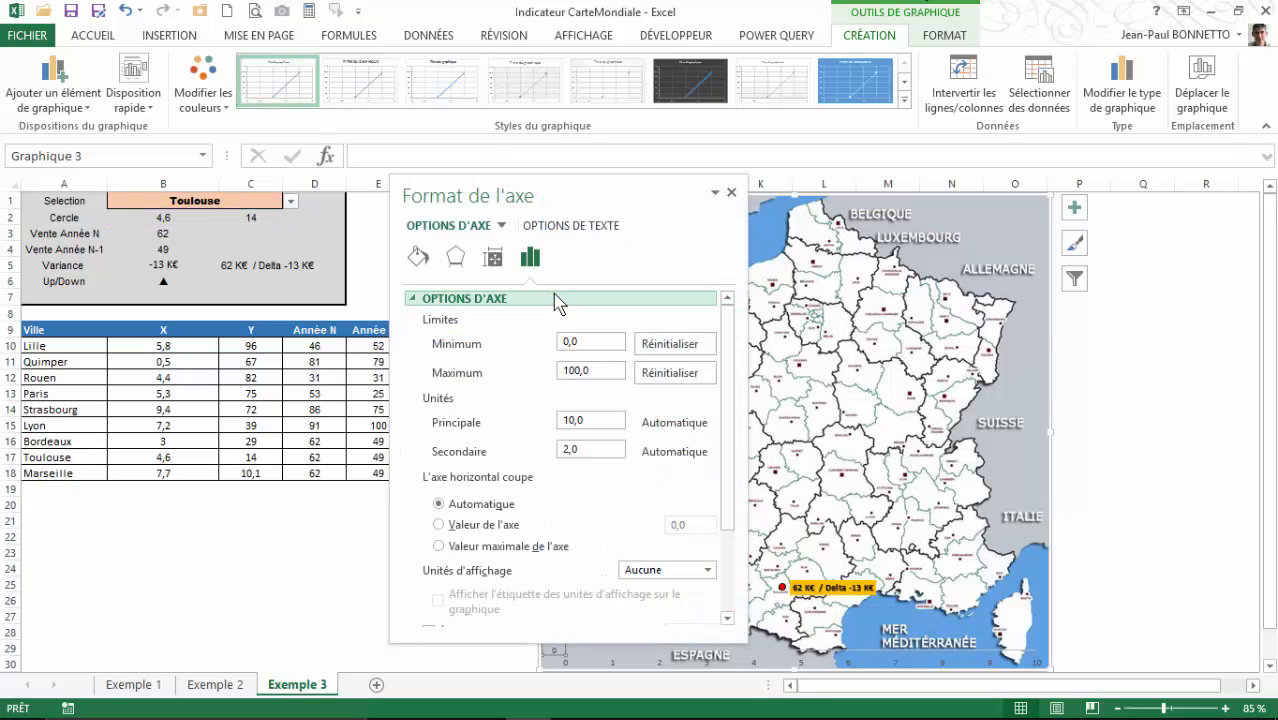
pyautogui.click(731, 194)
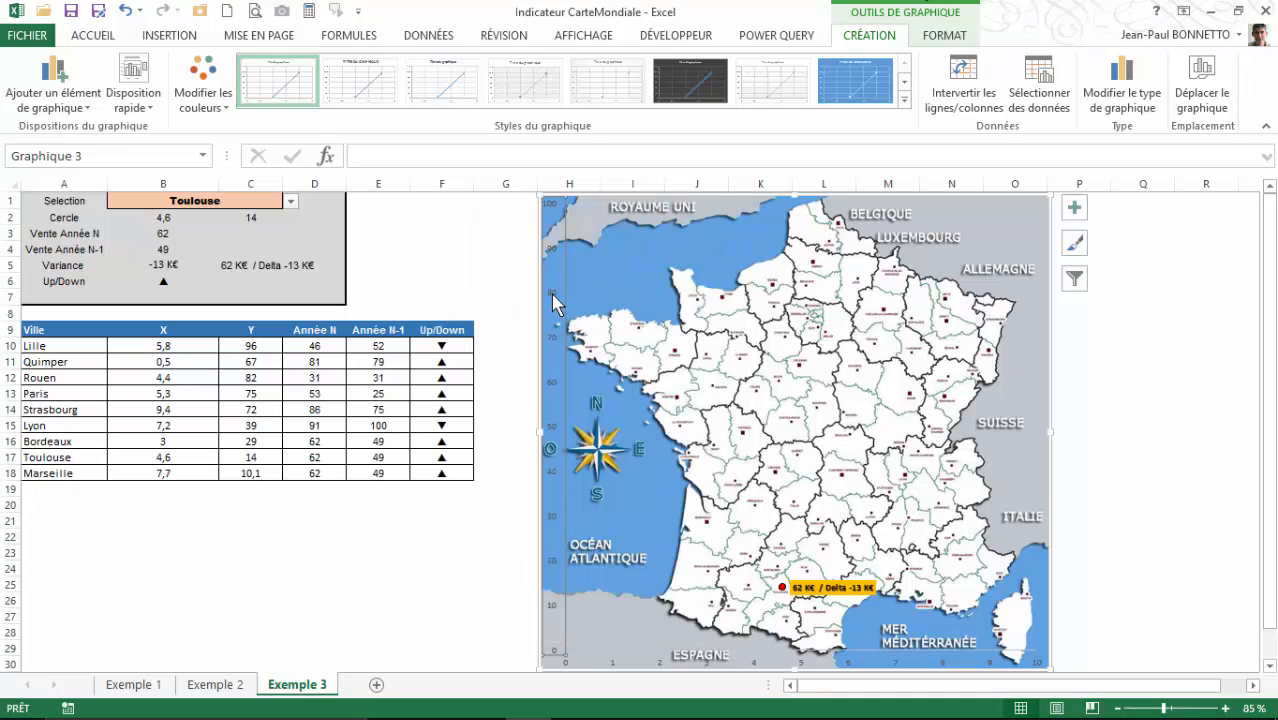
pyautogui.doubleClick(551, 293)
pyautogui.click(729, 198)
pyautogui.press('Delete')
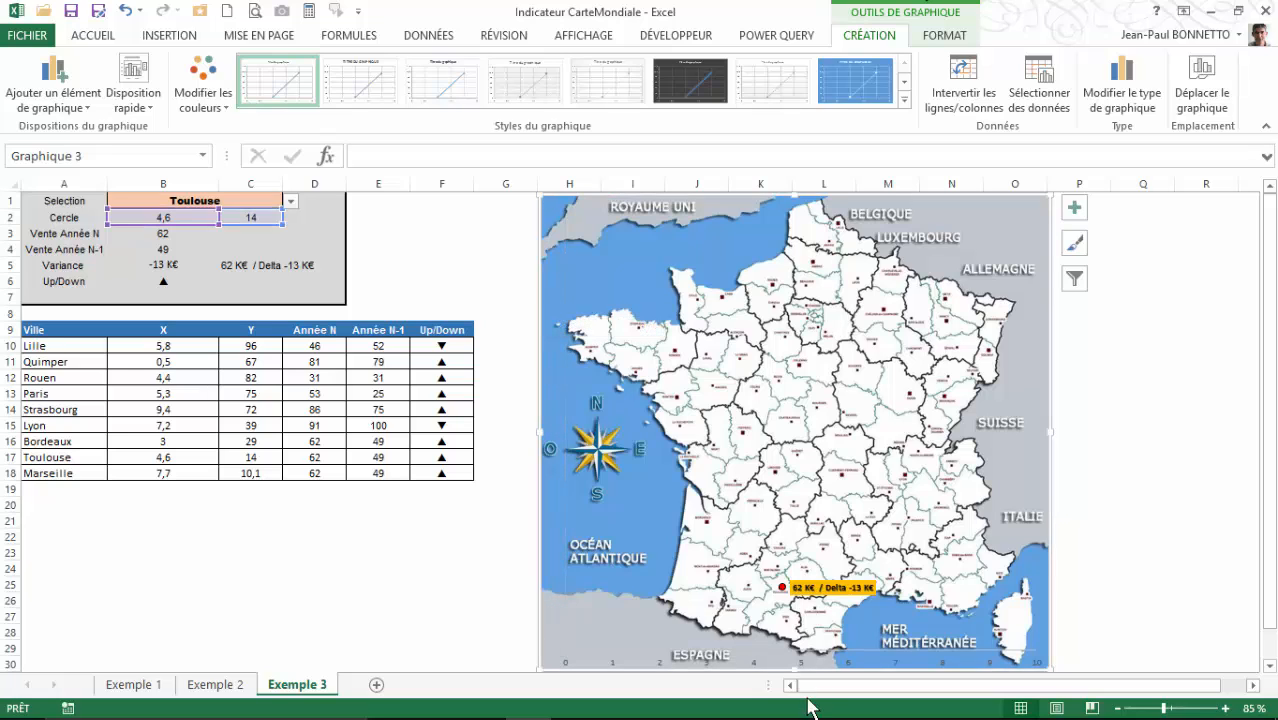
# Delete the horizontal value axis from the map chart, undoing any mistaken deletion
pyautogui.press('Delete')
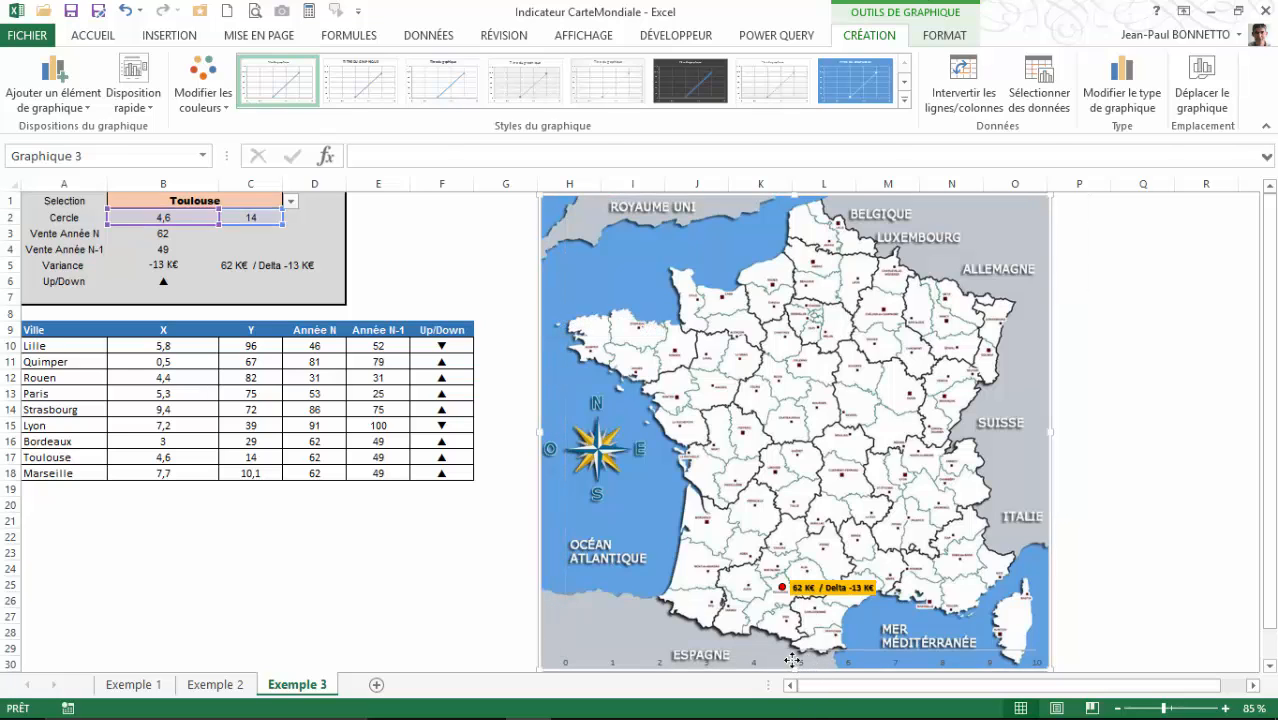
pyautogui.click(125, 10)
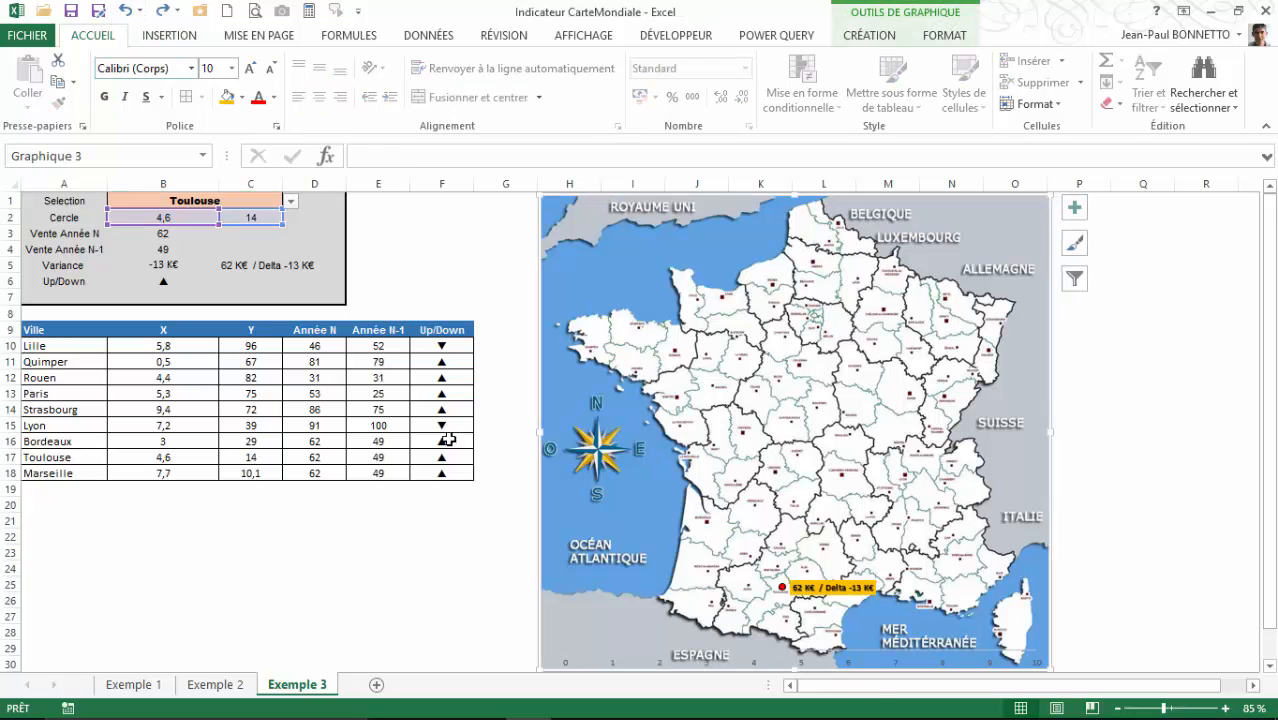
pyautogui.doubleClick(835, 660)
pyautogui.click(720, 210)
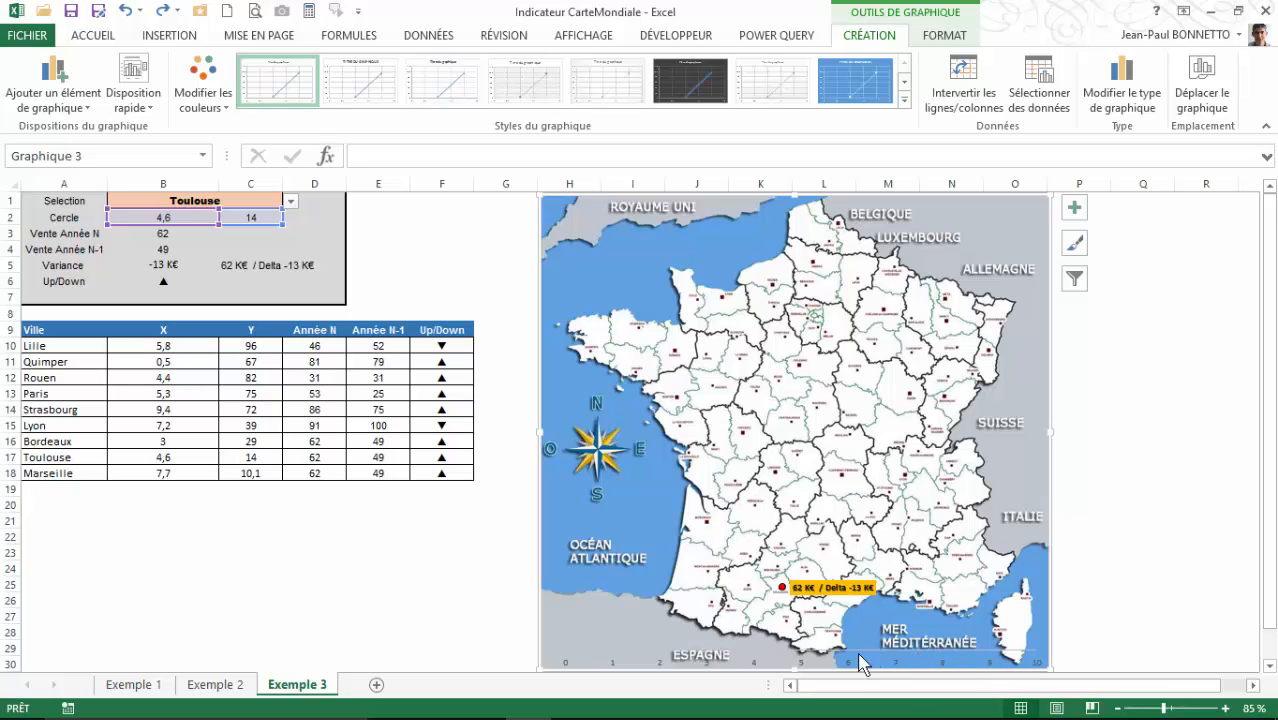
pyautogui.click(828, 663)
pyautogui.press('Delete')
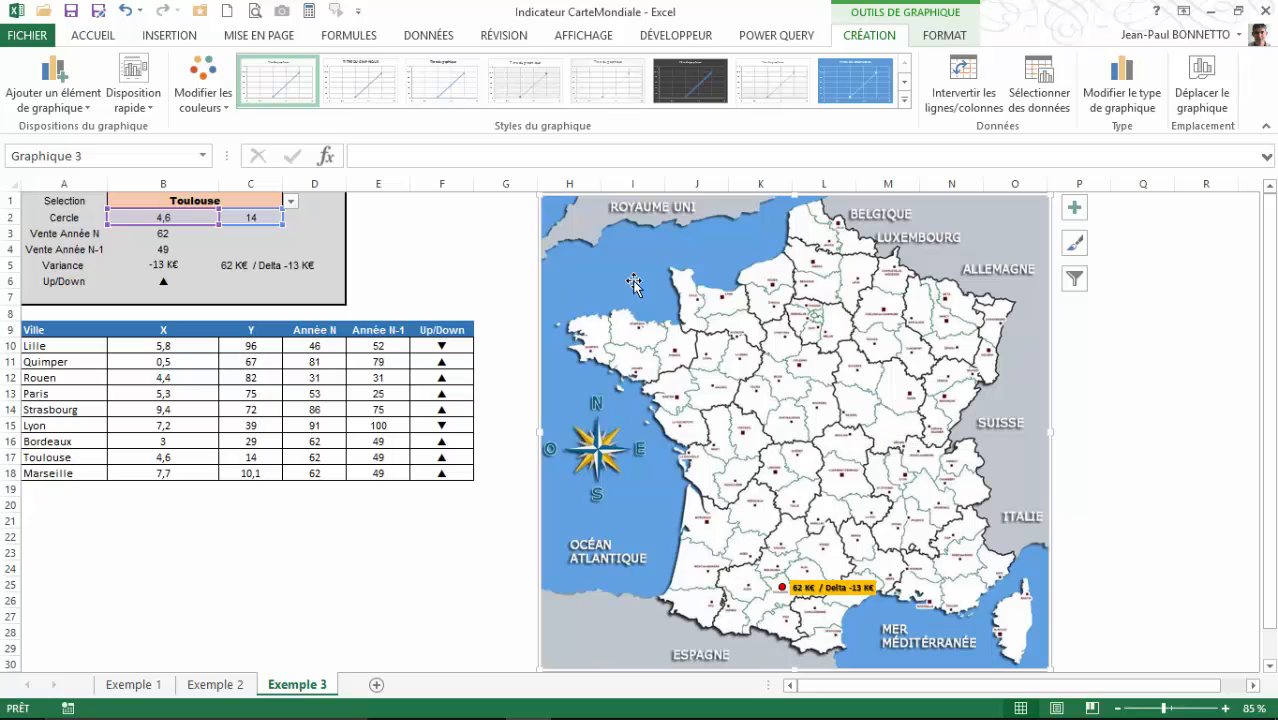
pyautogui.click(1026, 207)
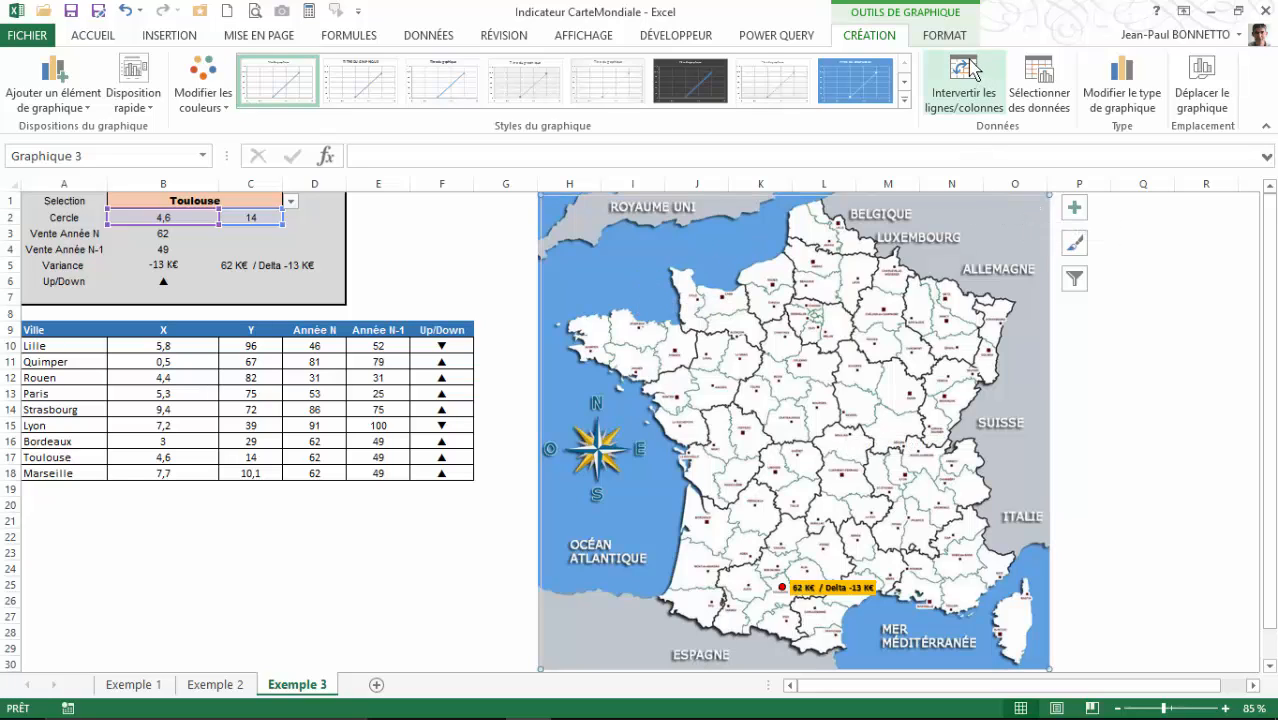
pyautogui.click(946, 37)
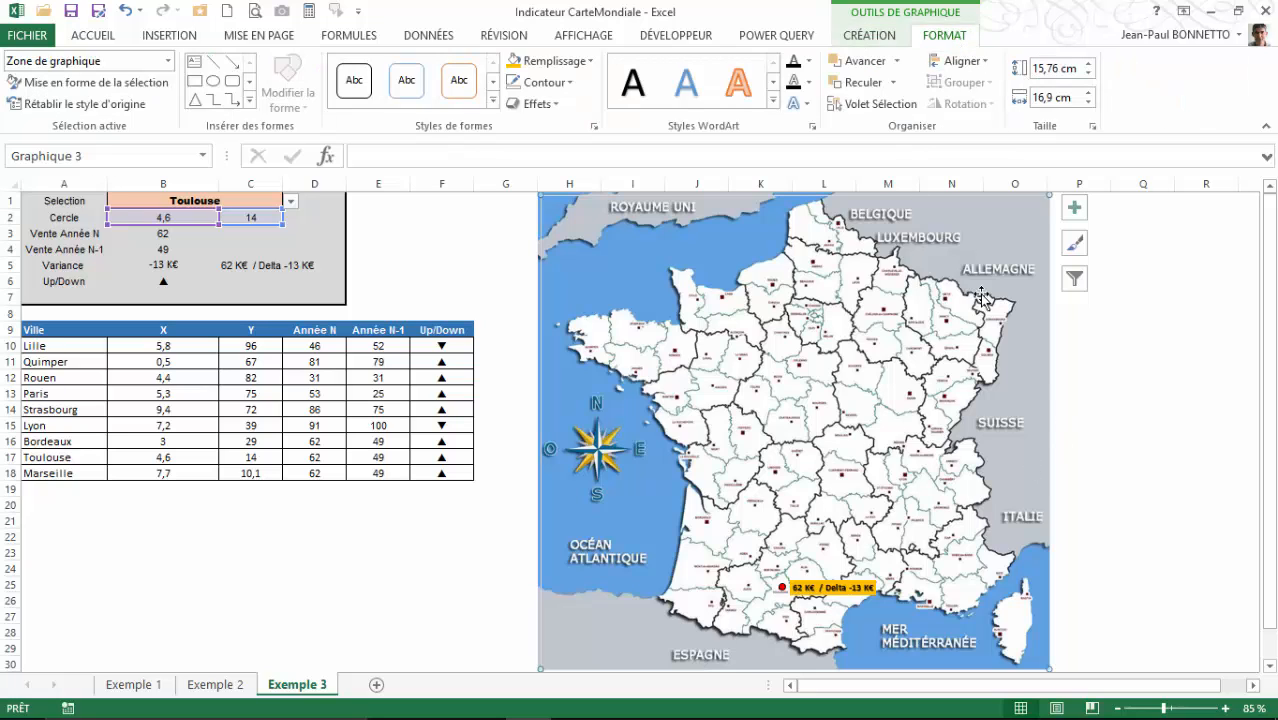
pyautogui.click(950, 258)
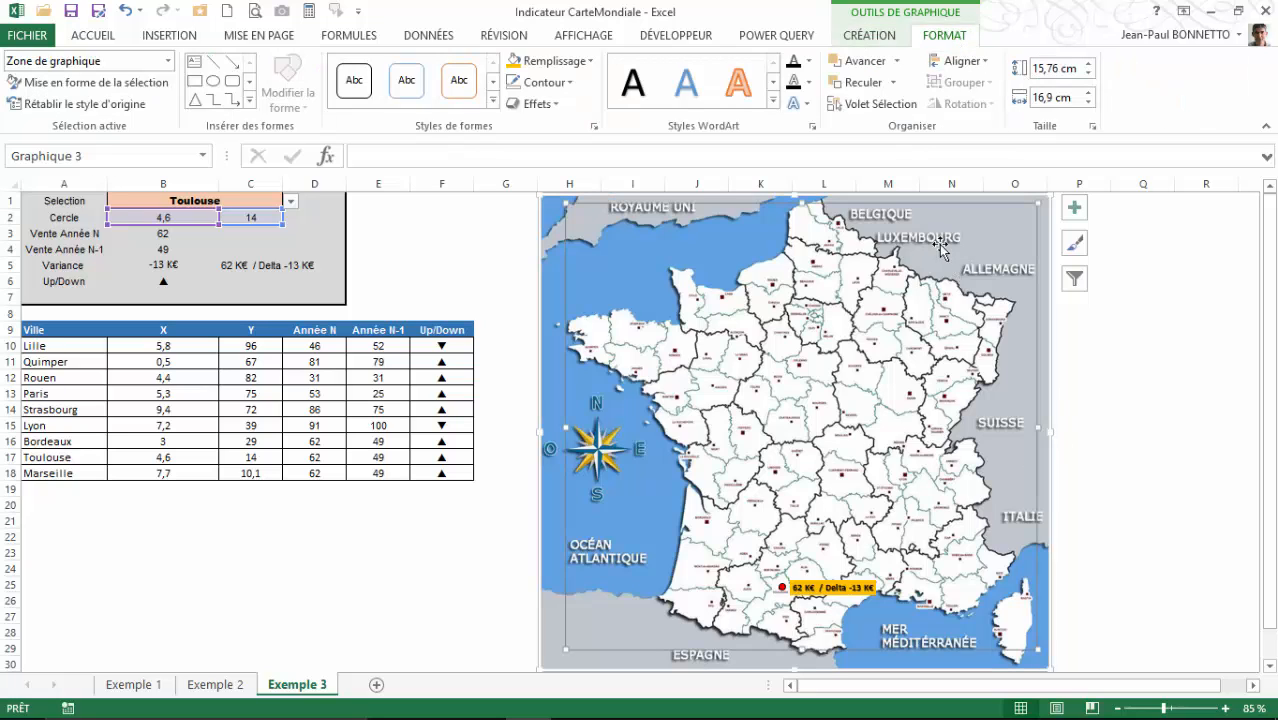
pyautogui.click(551, 195)
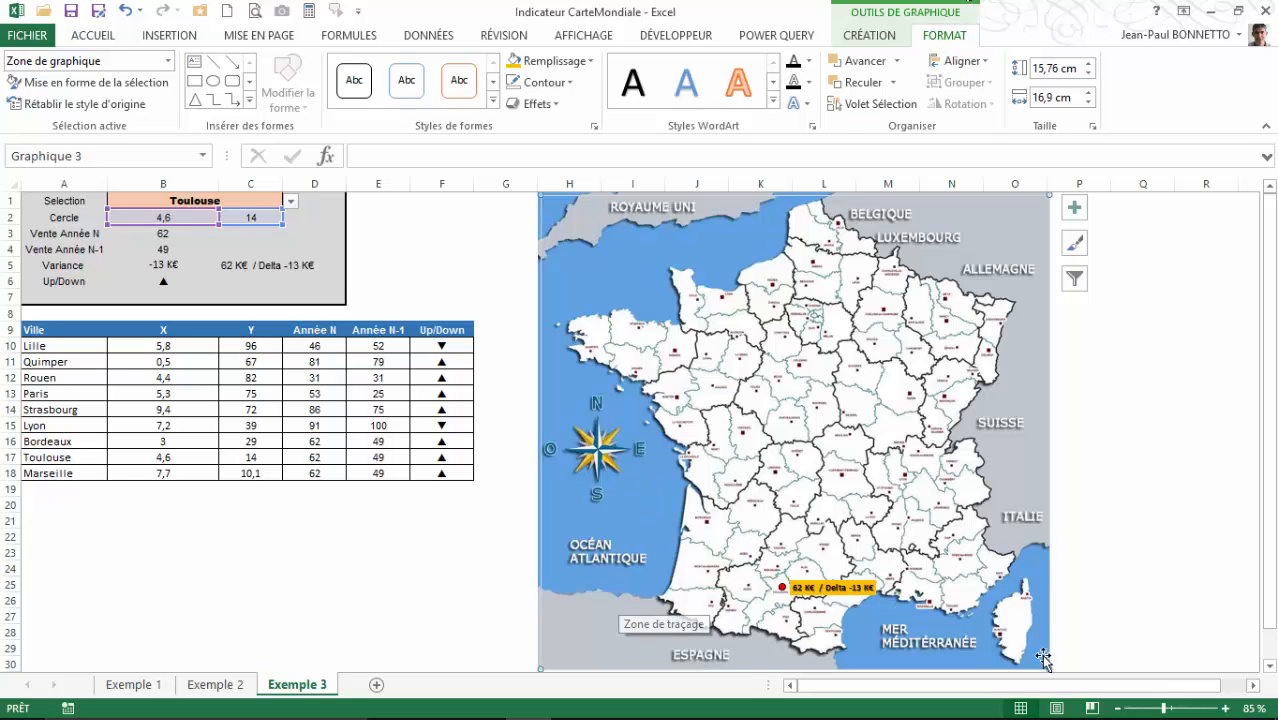
pyautogui.click(1033, 492)
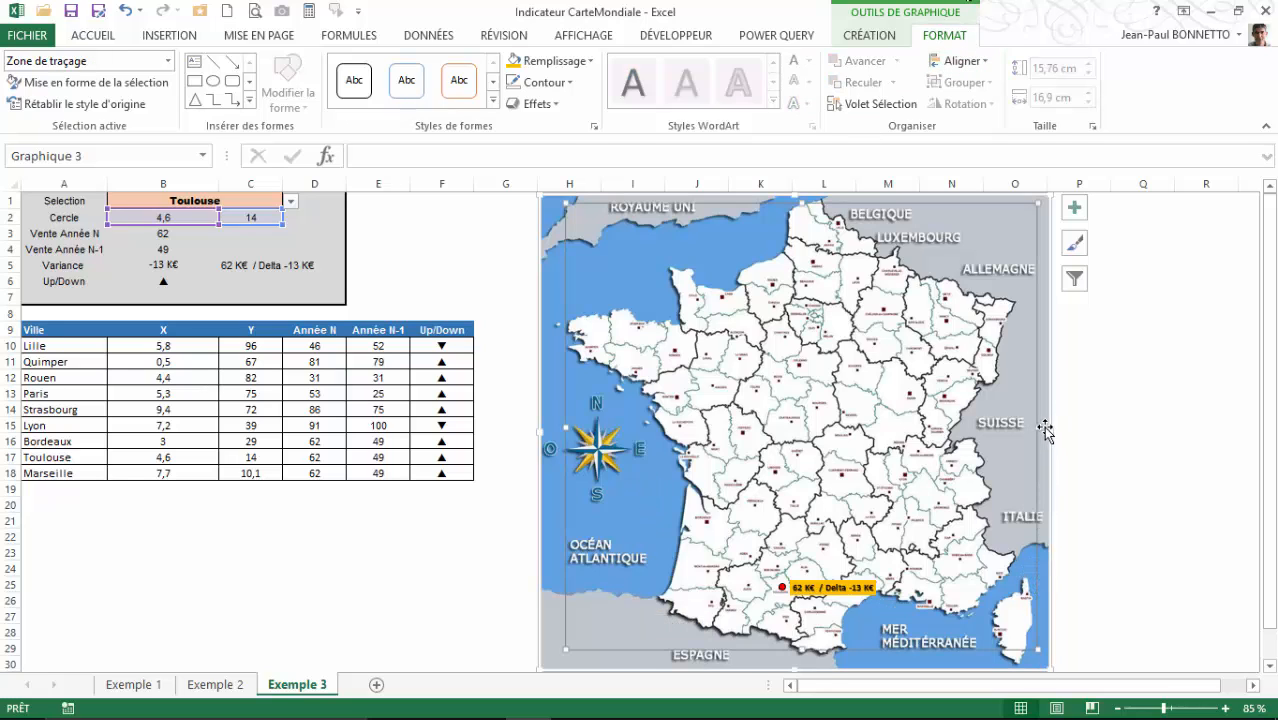
pyautogui.click(1050, 432)
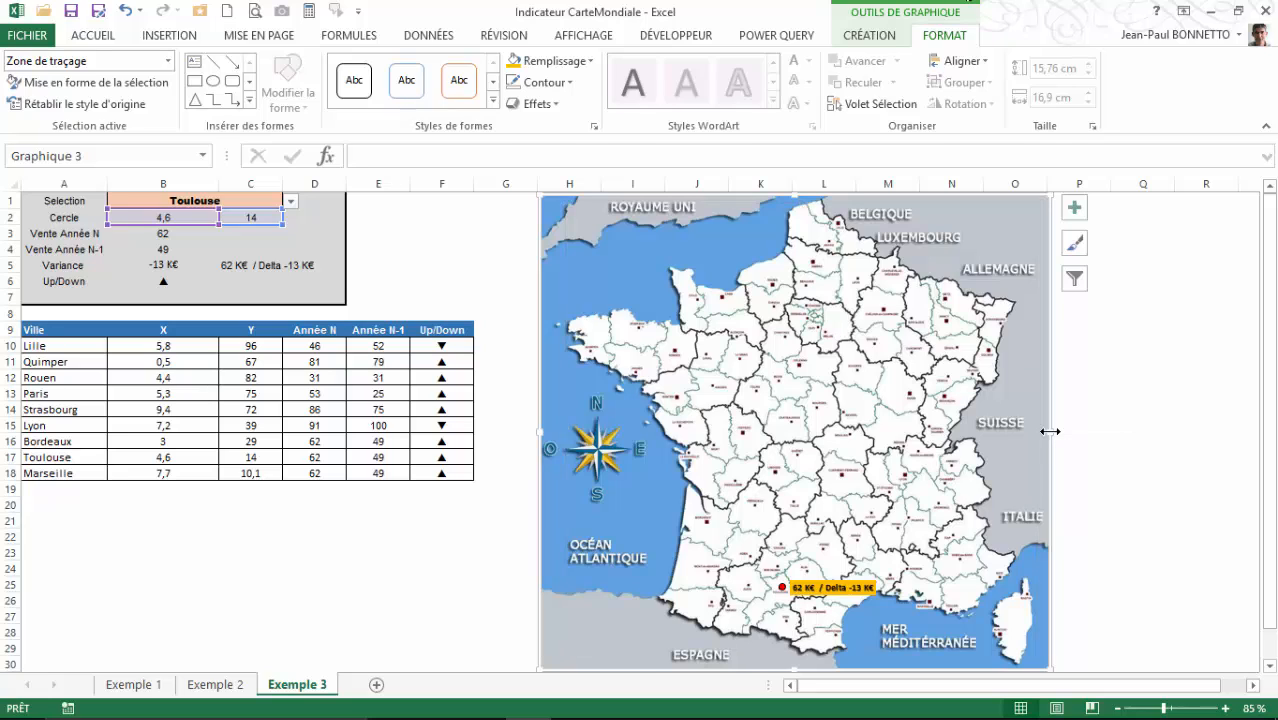
pyautogui.click(943, 420)
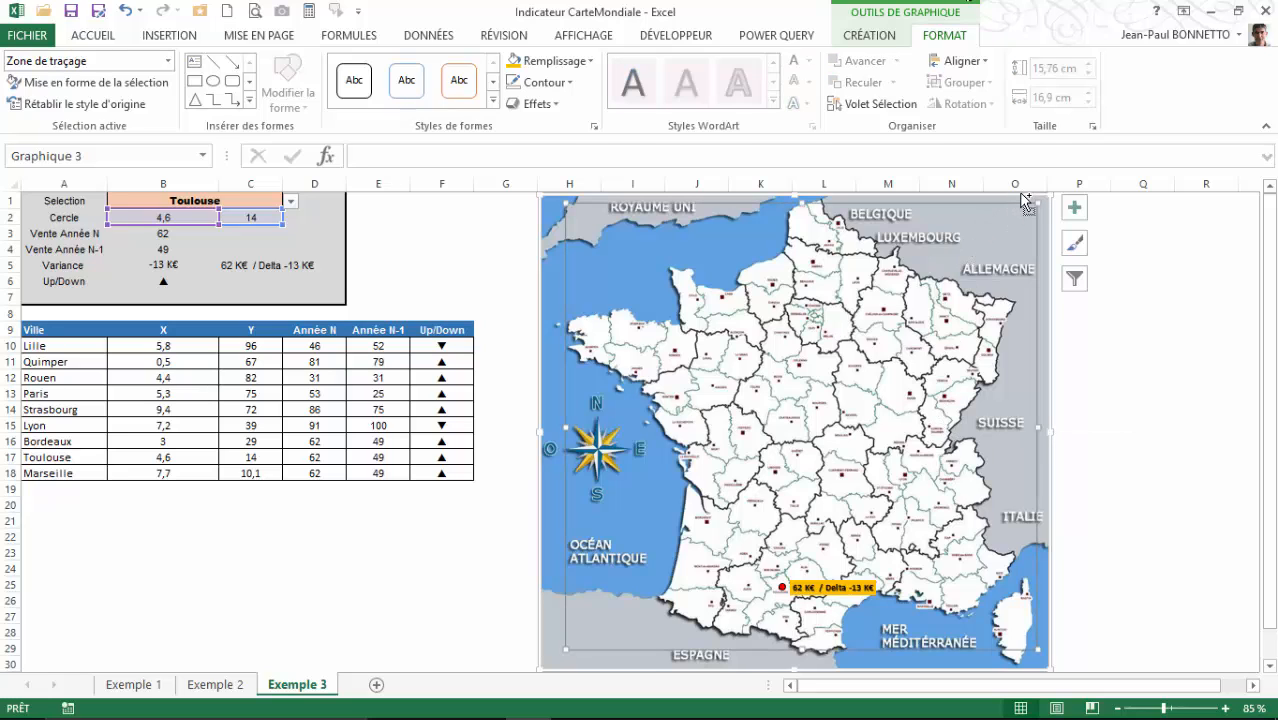
pyautogui.click(1020, 197)
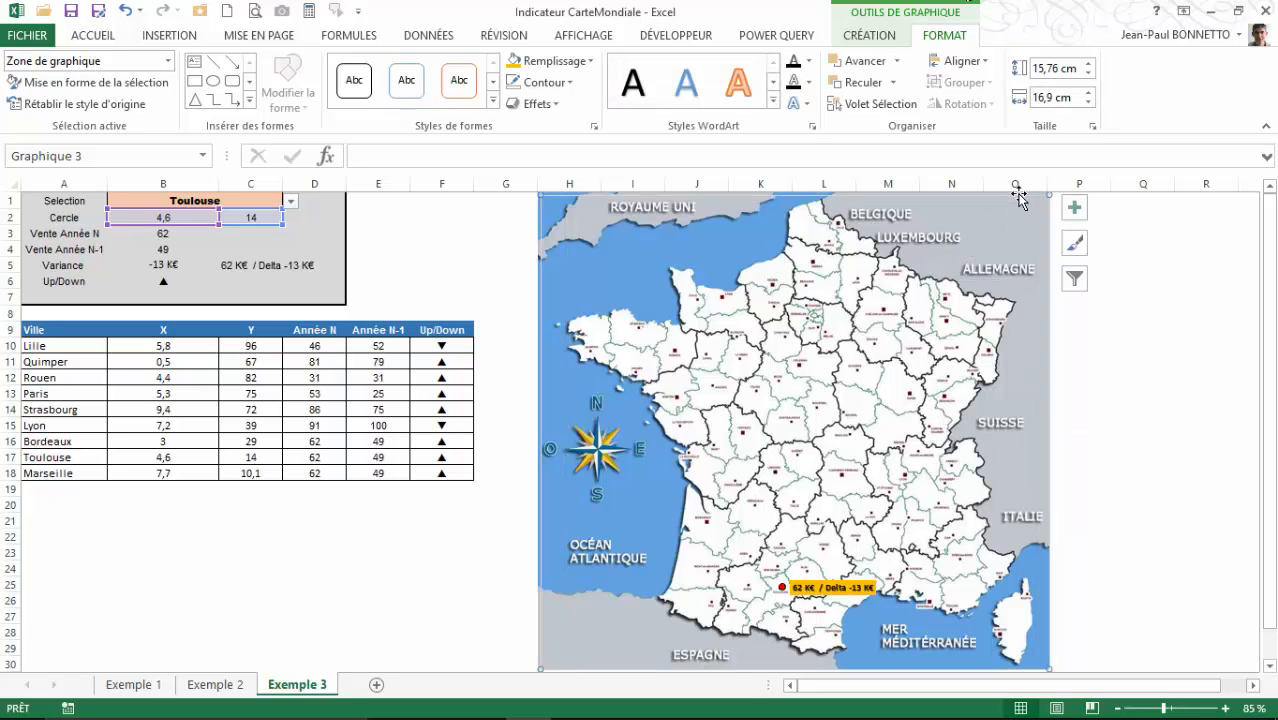
pyautogui.click(958, 62)
pyautogui.click(518, 226)
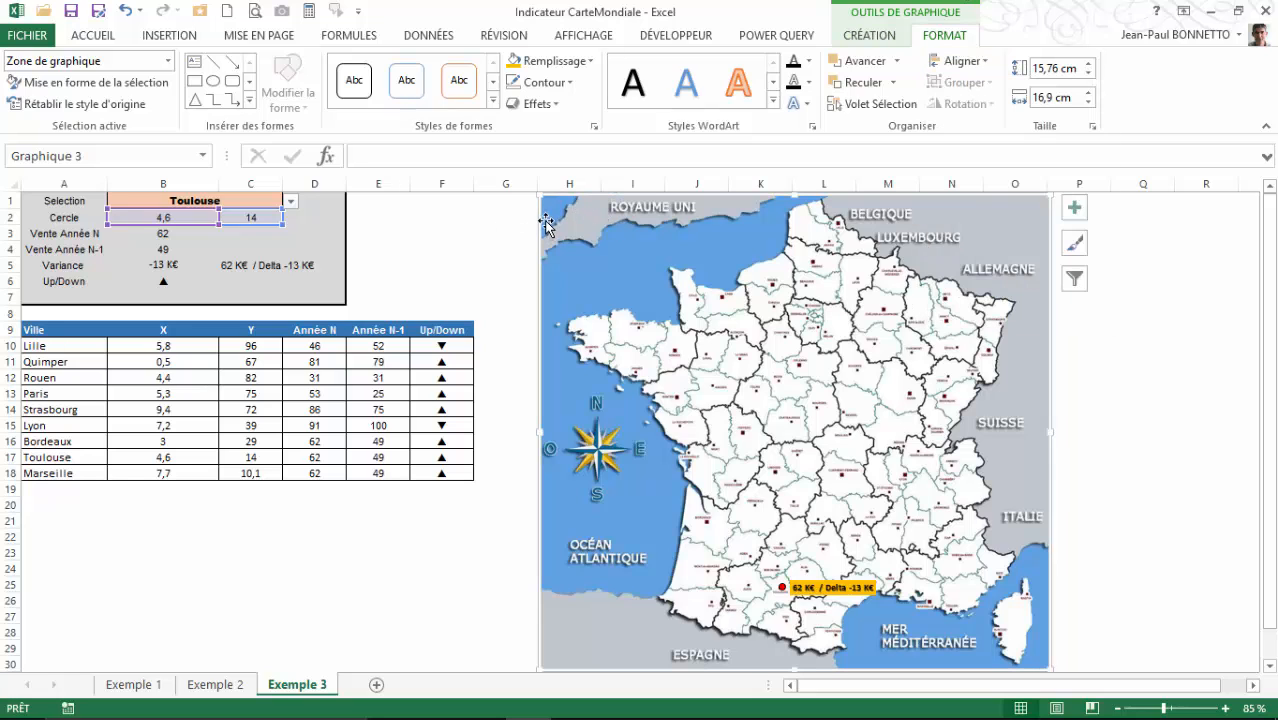
# Select the chart together with the France map picture, shift them slightly, and reselect the chart's plot area
pyautogui.click(666, 208)
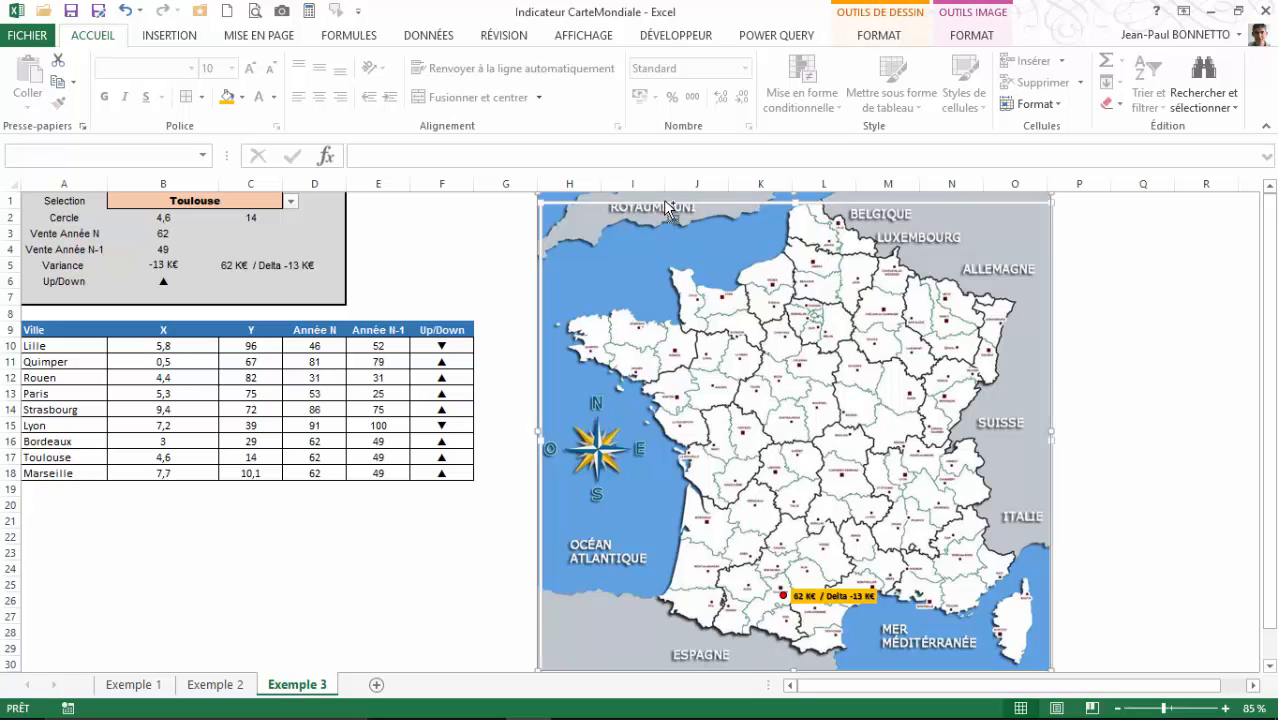
pyautogui.moveTo(665, 201); pyautogui.dragTo(664, 209)
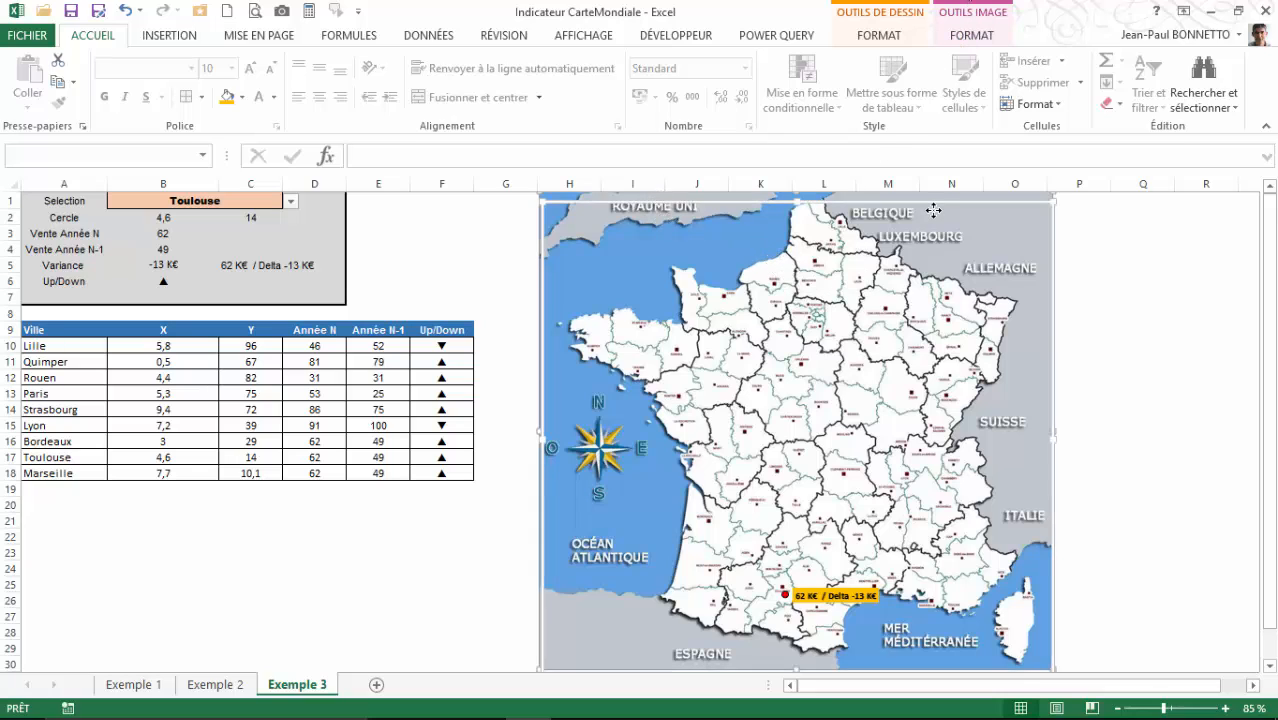
pyautogui.click(1110, 263)
pyautogui.click(945, 216)
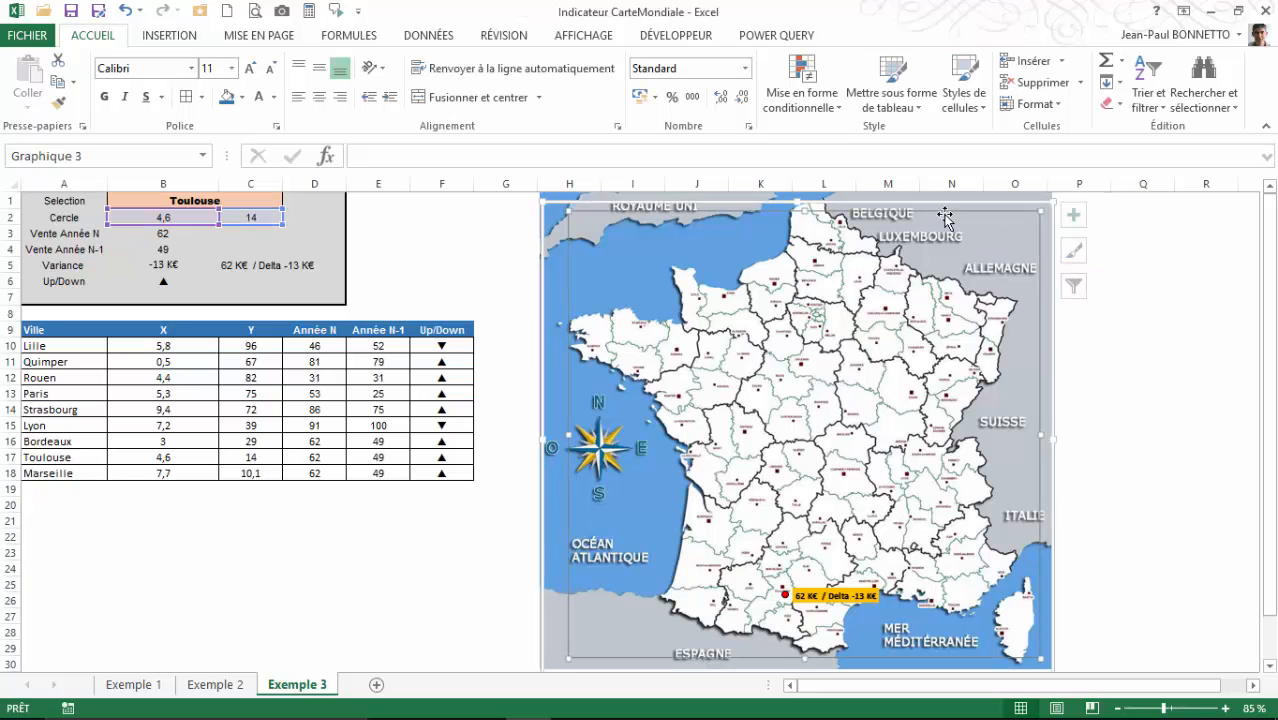
# Move the chart slightly upward to align it with the France map picture, and choose Rouen as the selected city
pyautogui.moveTo(928, 204); pyautogui.dragTo(924, 194)
pyautogui.click(1080, 264)
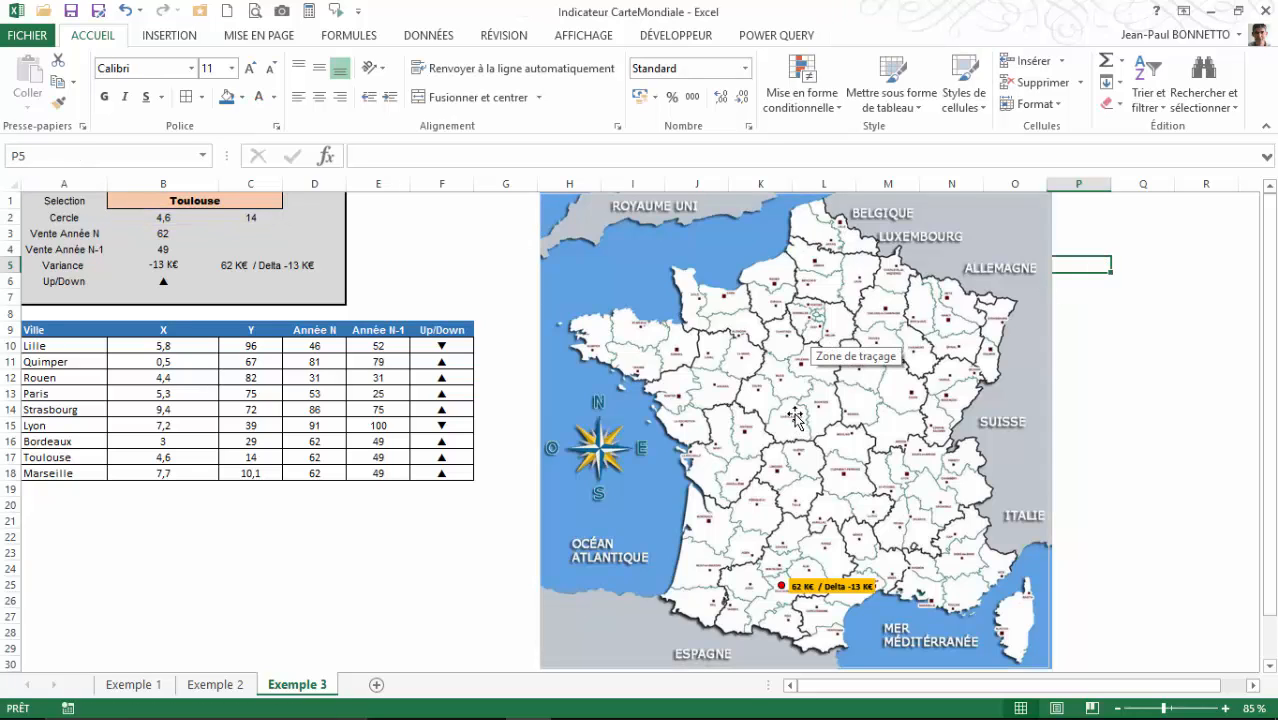
pyautogui.click(212, 201)
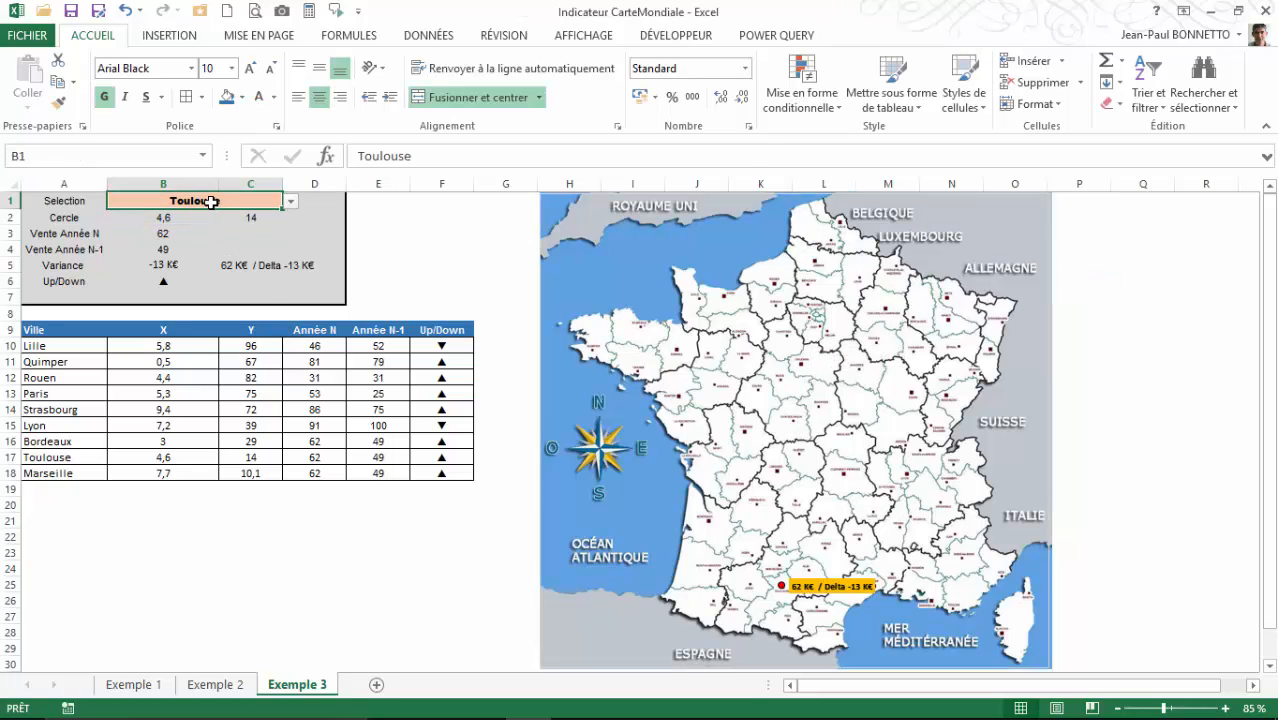
pyautogui.click(290, 201)
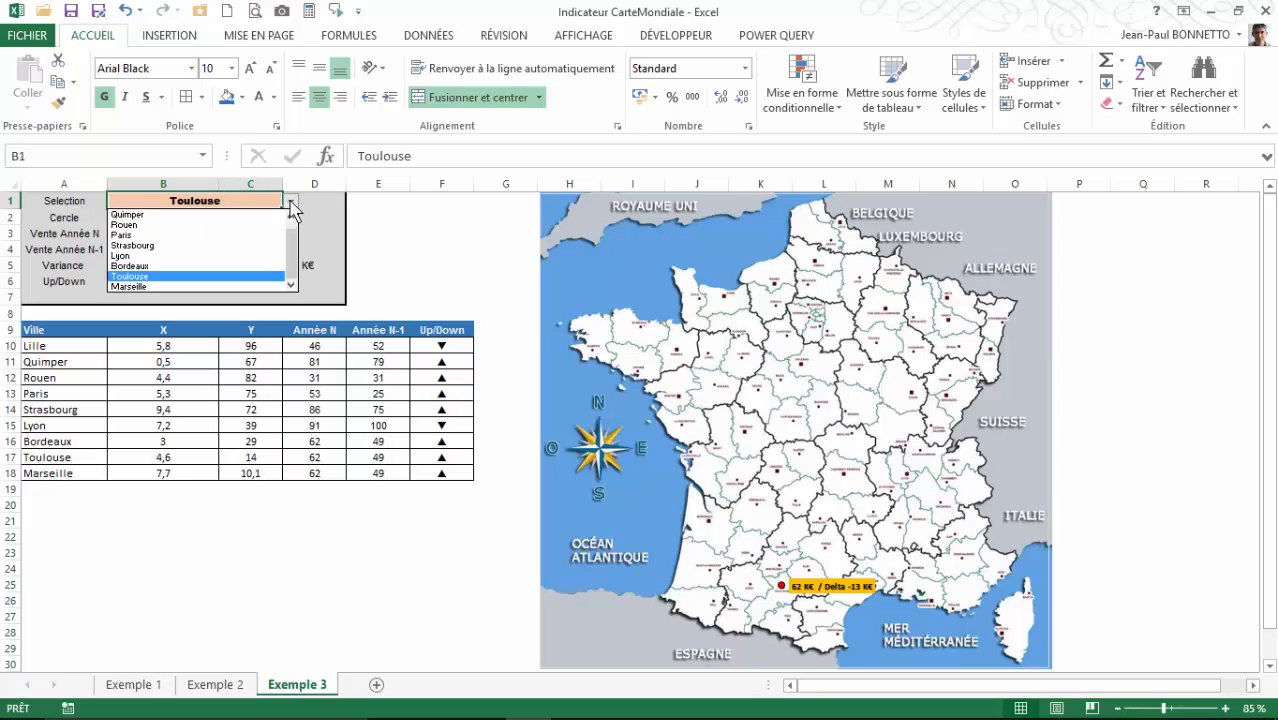
pyautogui.click(128, 231)
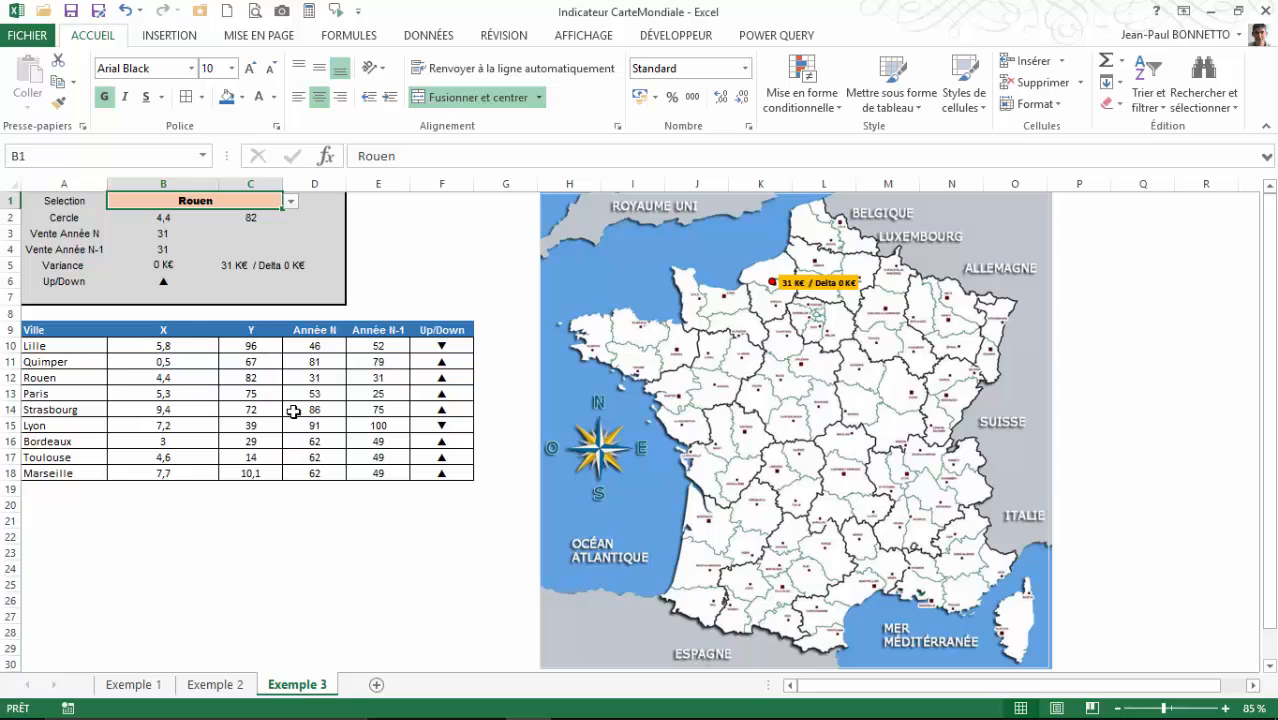
# Highlight the X and Y coordinates of all the cities (B10:C18) to review them, and return to the city selection cell
pyautogui.moveTo(159, 351); pyautogui.dragTo(255, 473)
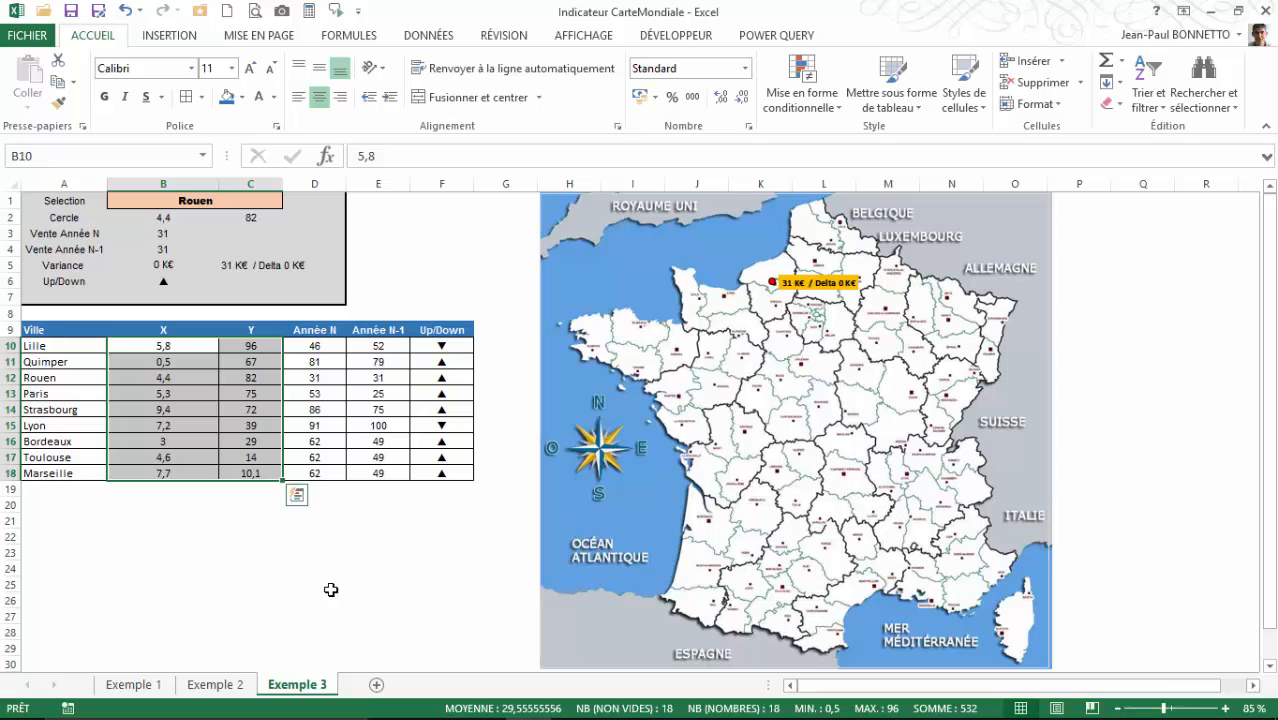
pyautogui.click(390, 587)
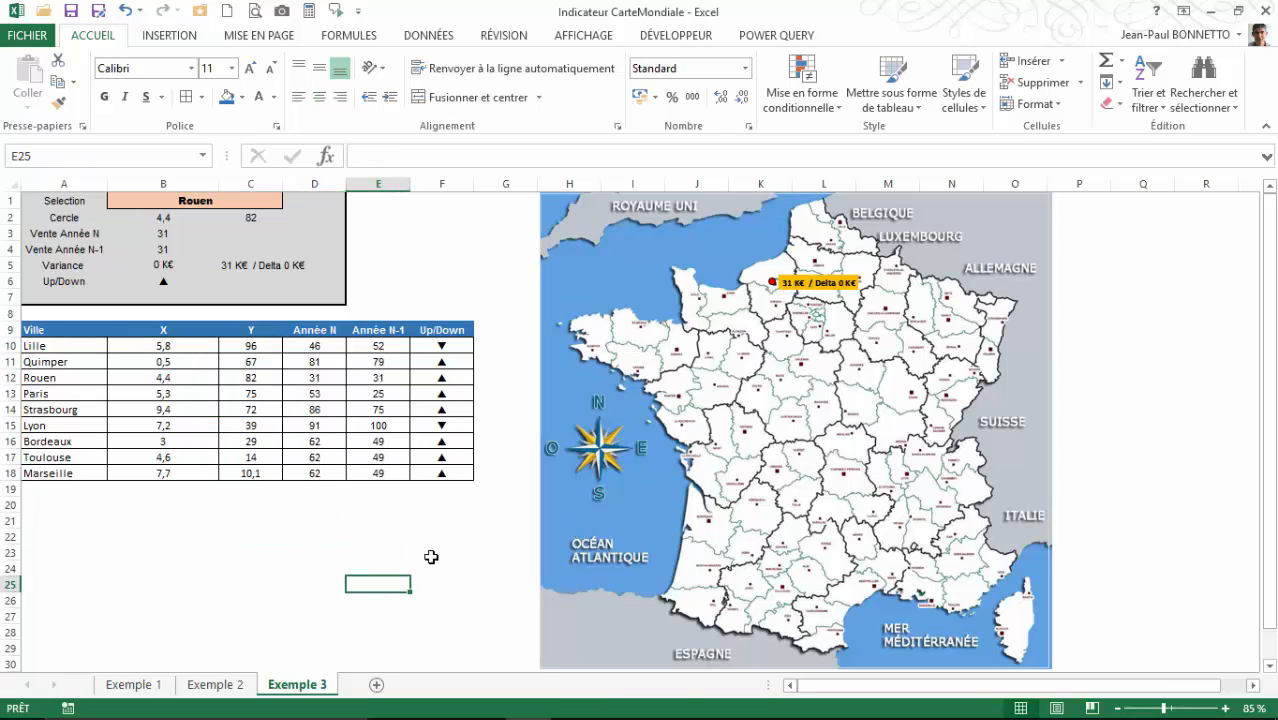
pyautogui.click(236, 200)
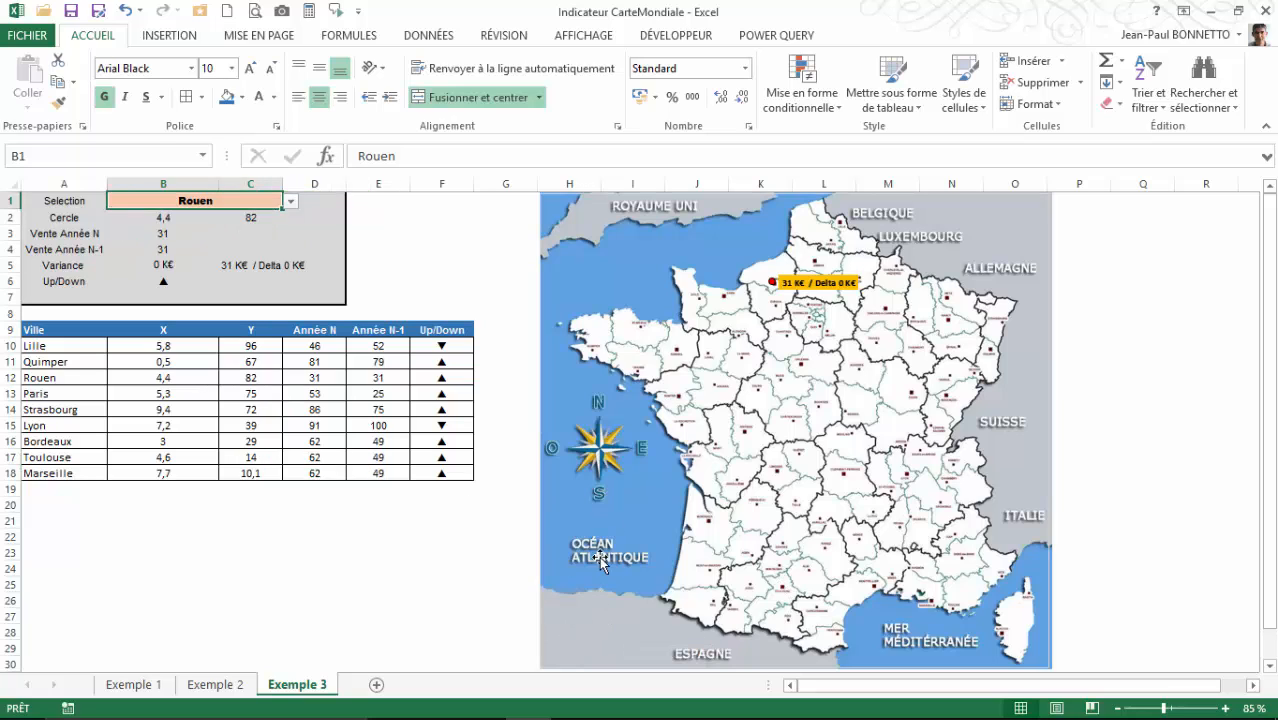
# Add a text box about 3.7 × 2.1 cm reading "Ventes Année N" and place it over the sea northwest of France
pyautogui.click(170, 37)
pyautogui.click(282, 100)
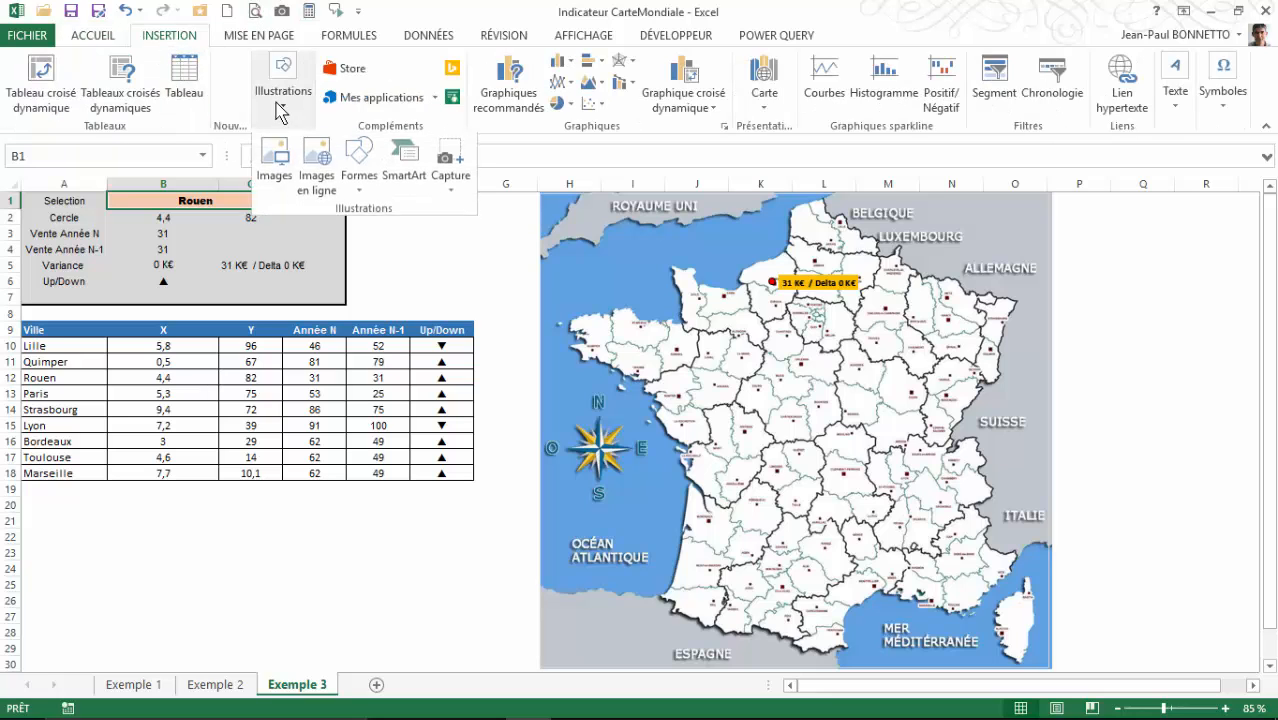
pyautogui.click(358, 160)
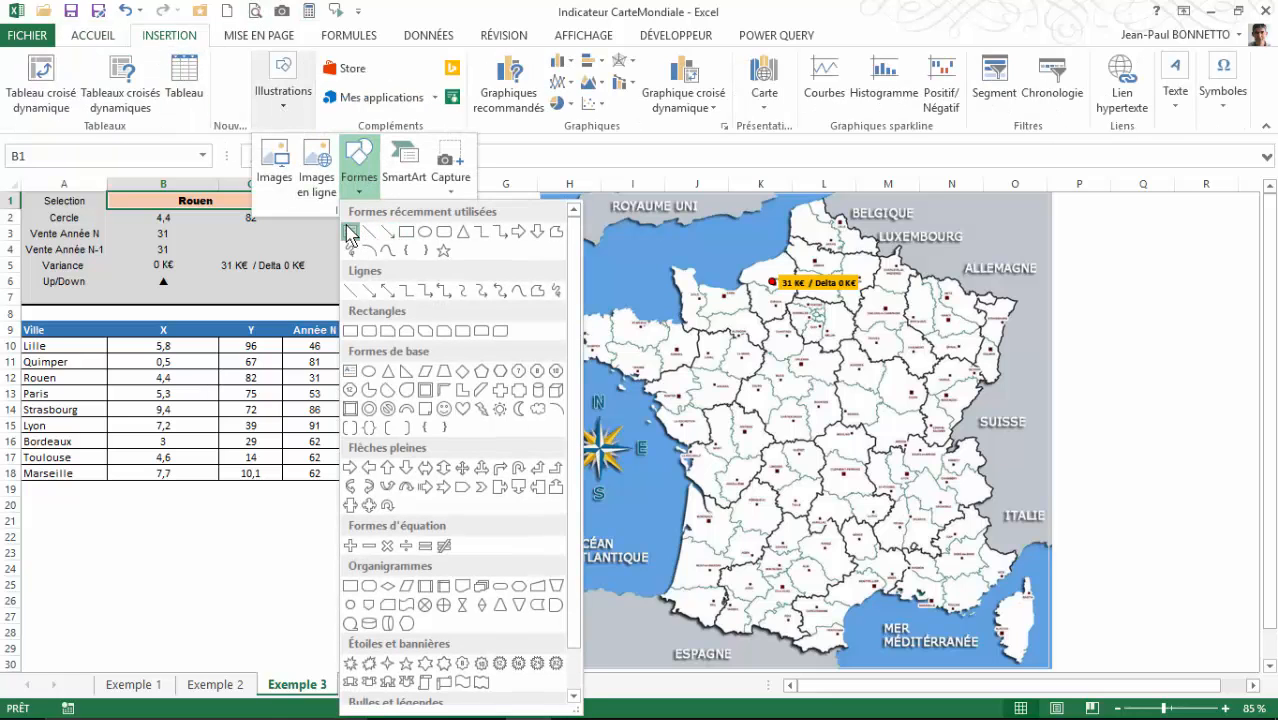
pyautogui.click(350, 231)
pyautogui.moveTo(647, 606)
pyautogui.mouseDown()
pyautogui.moveTo(664, 668)
pyautogui.moveTo(659, 659)
pyautogui.mouseUp()
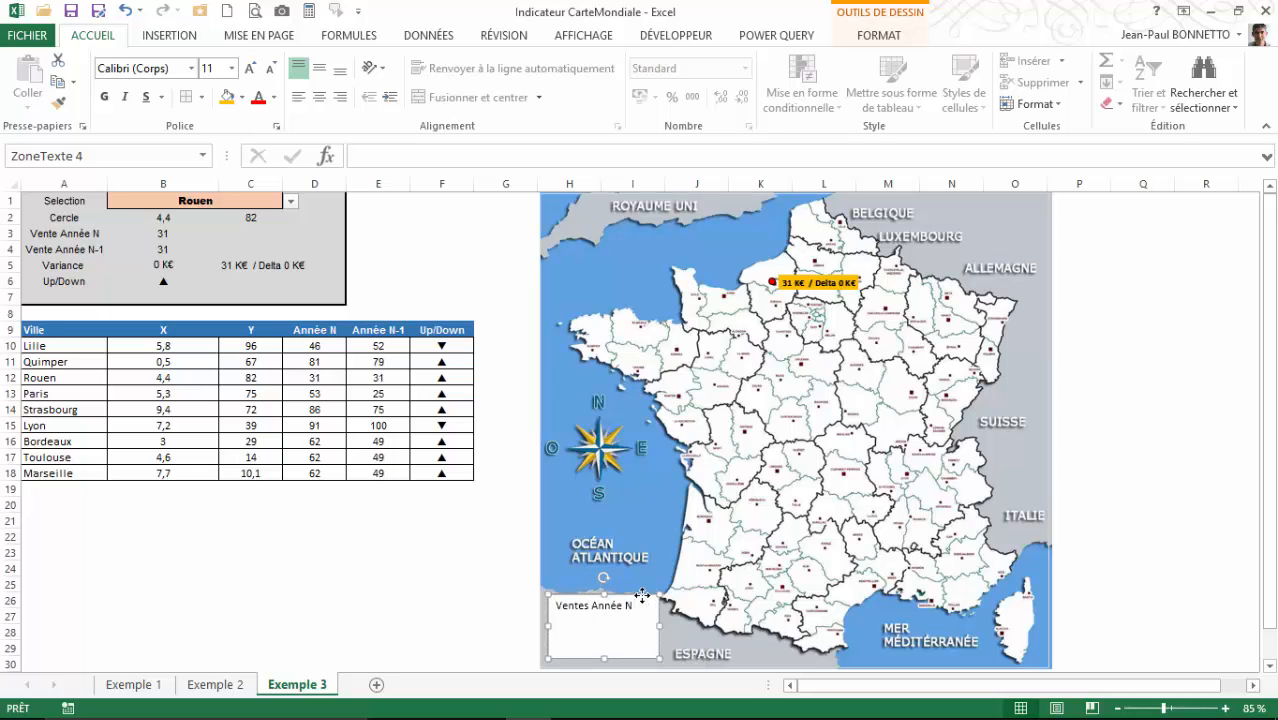
pyautogui.moveTo(642, 596)
pyautogui.mouseDown()
pyautogui.moveTo(645, 205)
pyautogui.moveTo(646, 226)
pyautogui.mouseUp()
# Fill the "Ventes Année N" text box with gold and reduce its height to about 0.84 cm
pyautogui.click(878, 35)
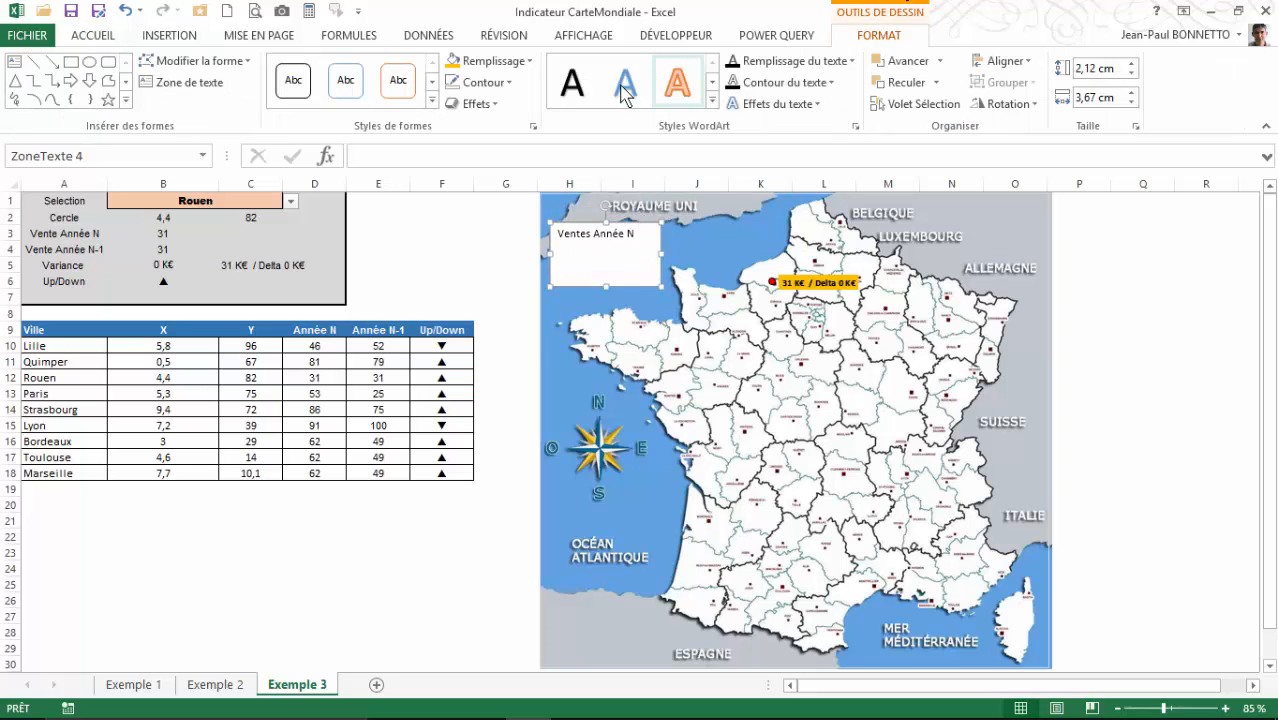
pyautogui.click(528, 62)
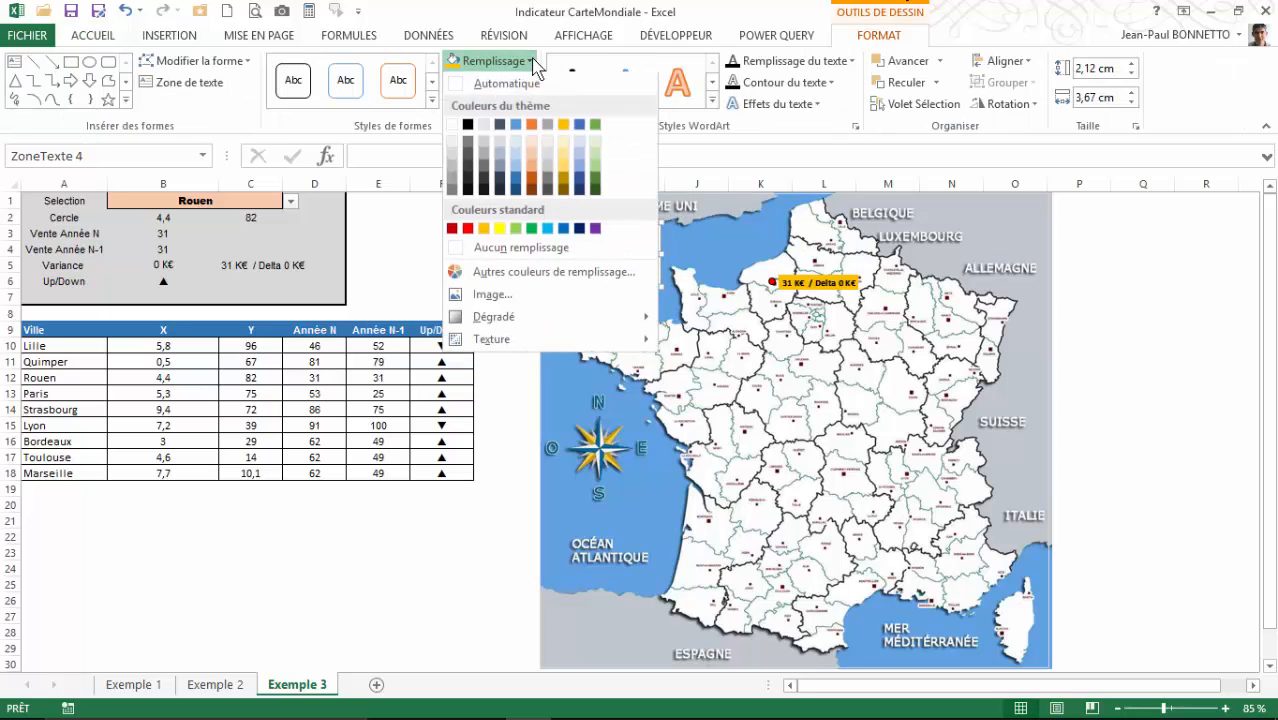
pyautogui.click(565, 127)
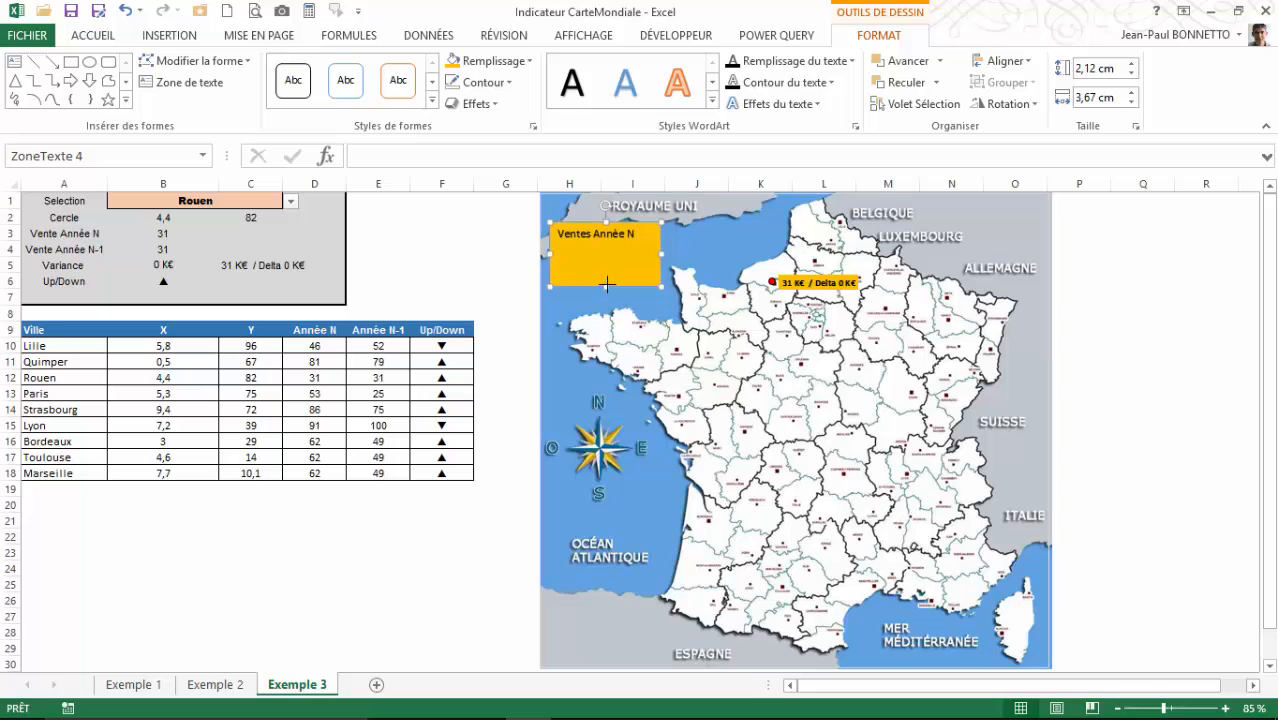
pyautogui.moveTo(606, 285); pyautogui.dragTo(633, 222)
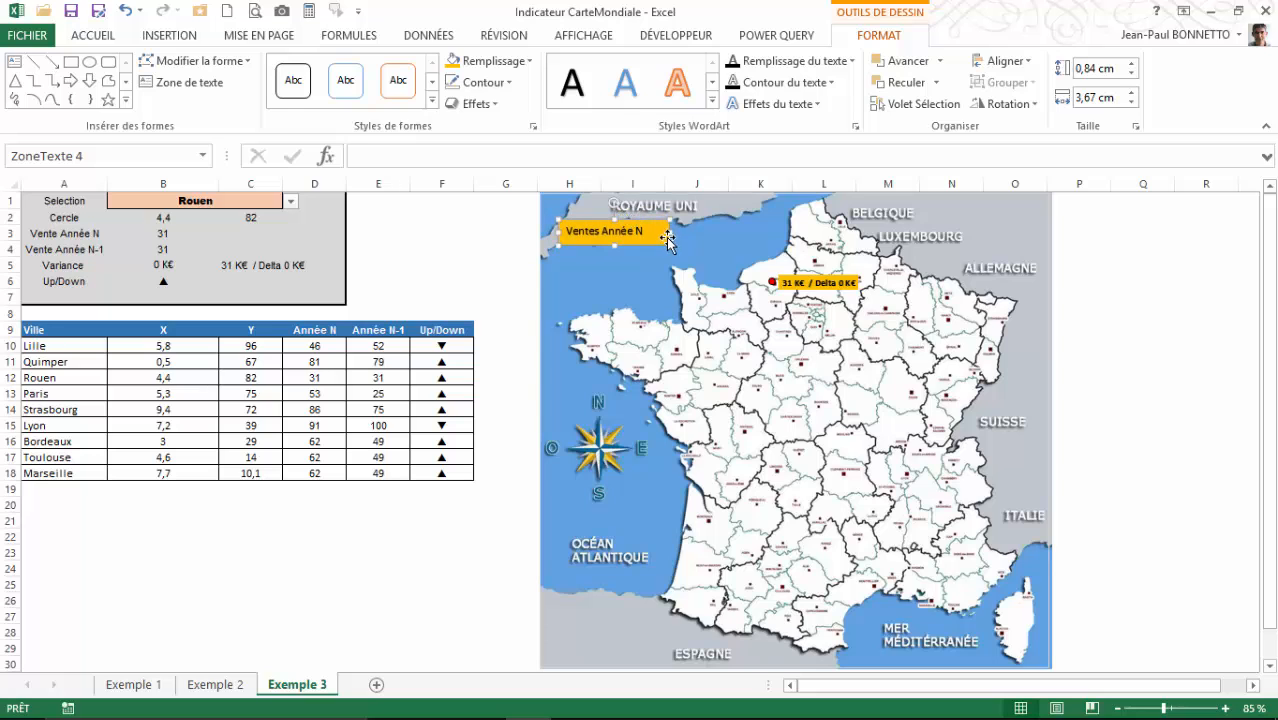
# Centre the "Ventes Année N" text horizontally and vertically, make it bold, and shift the box slightly down
pyautogui.click(93, 35)
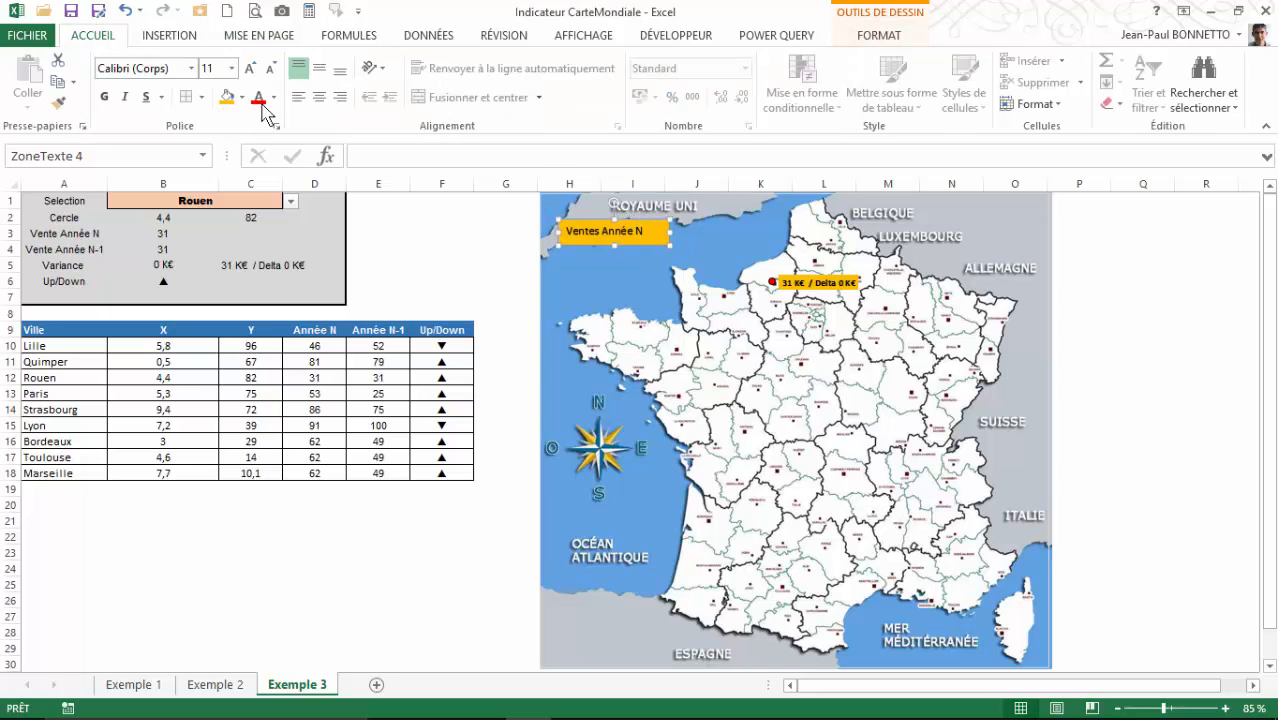
pyautogui.click(318, 99)
pyautogui.click(319, 67)
pyautogui.click(104, 97)
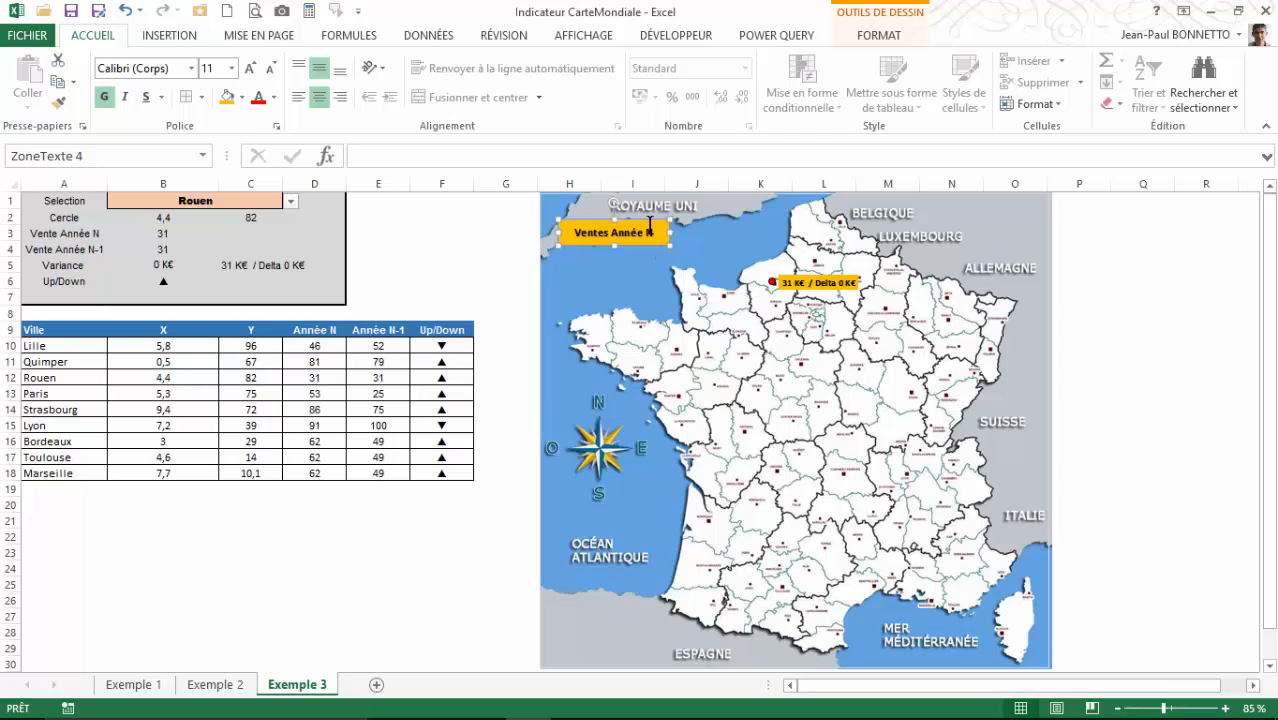
pyautogui.moveTo(645, 222); pyautogui.dragTo(645, 228)
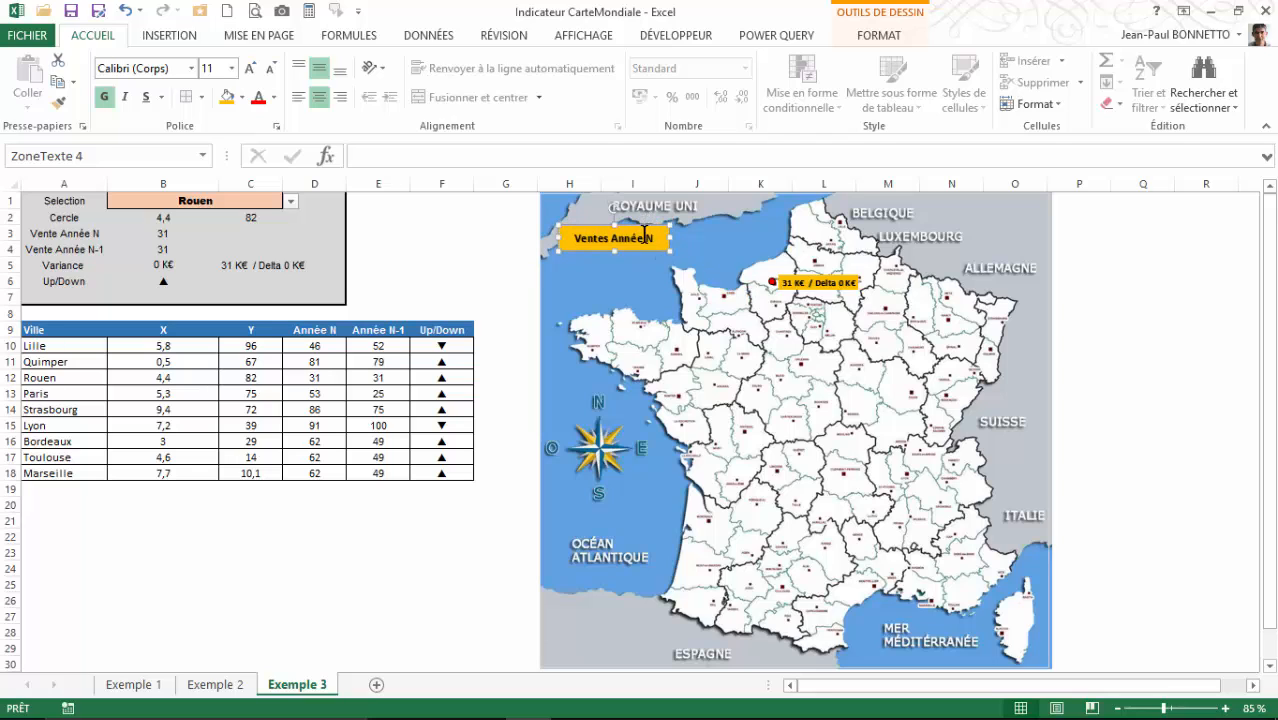
# Duplicate the "Ventes Année N" text box and place the copy directly beneath the original
pyautogui.hotkey('ctrl', 'c')
pyautogui.hotkey('ctrl', 'v')
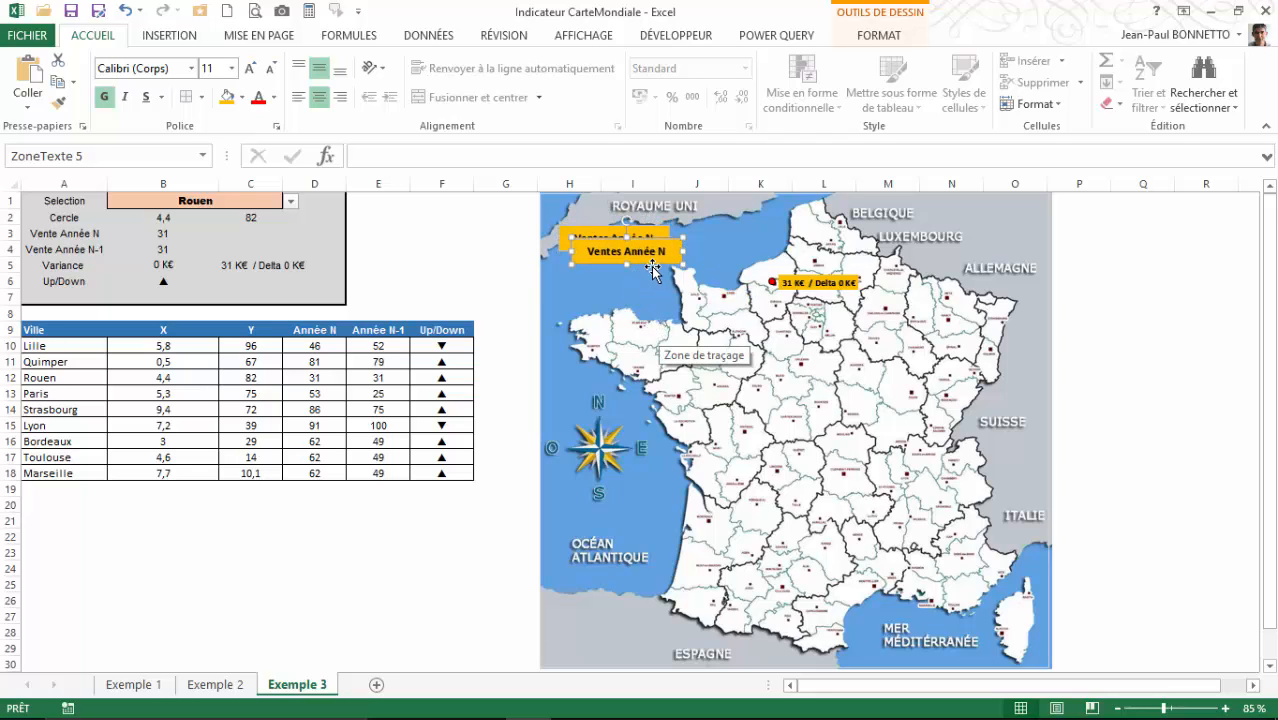
pyautogui.moveTo(645, 262); pyautogui.dragTo(641, 272)
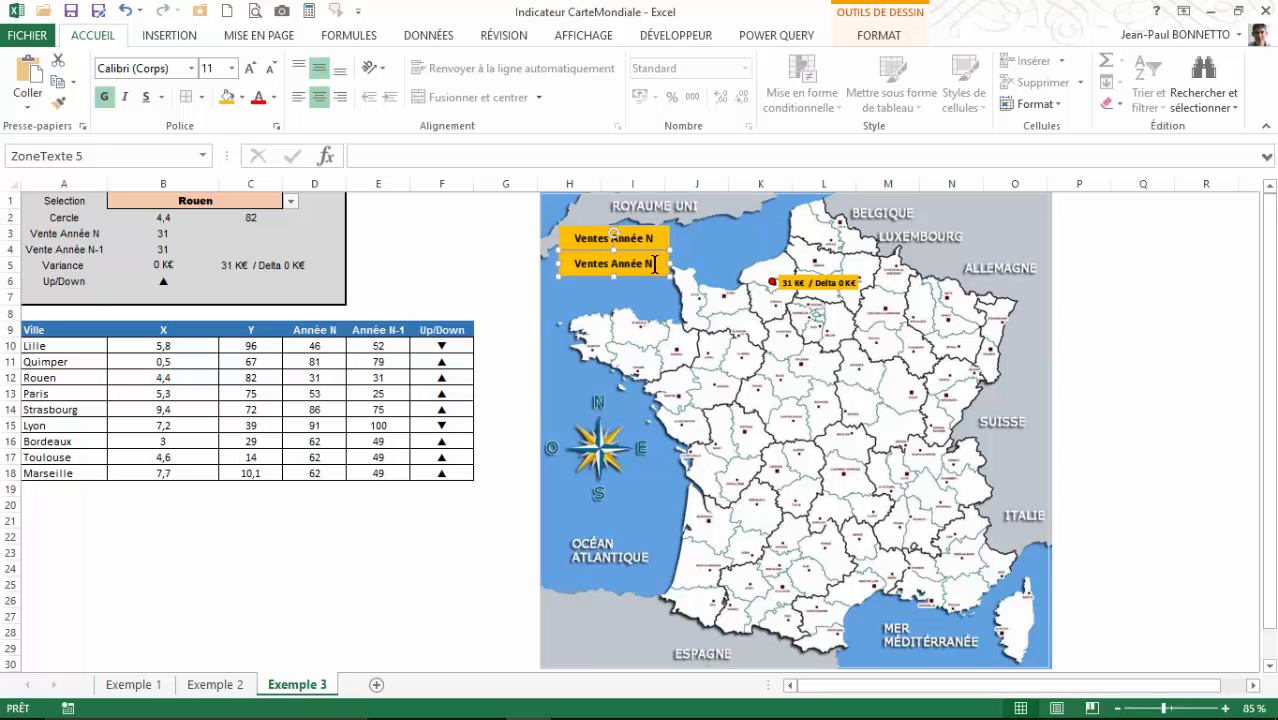
# Link the lower text box to the Up/Down indicator cell with the formula =$B$6
pyautogui.click(421, 160)
pyautogui.write('=')
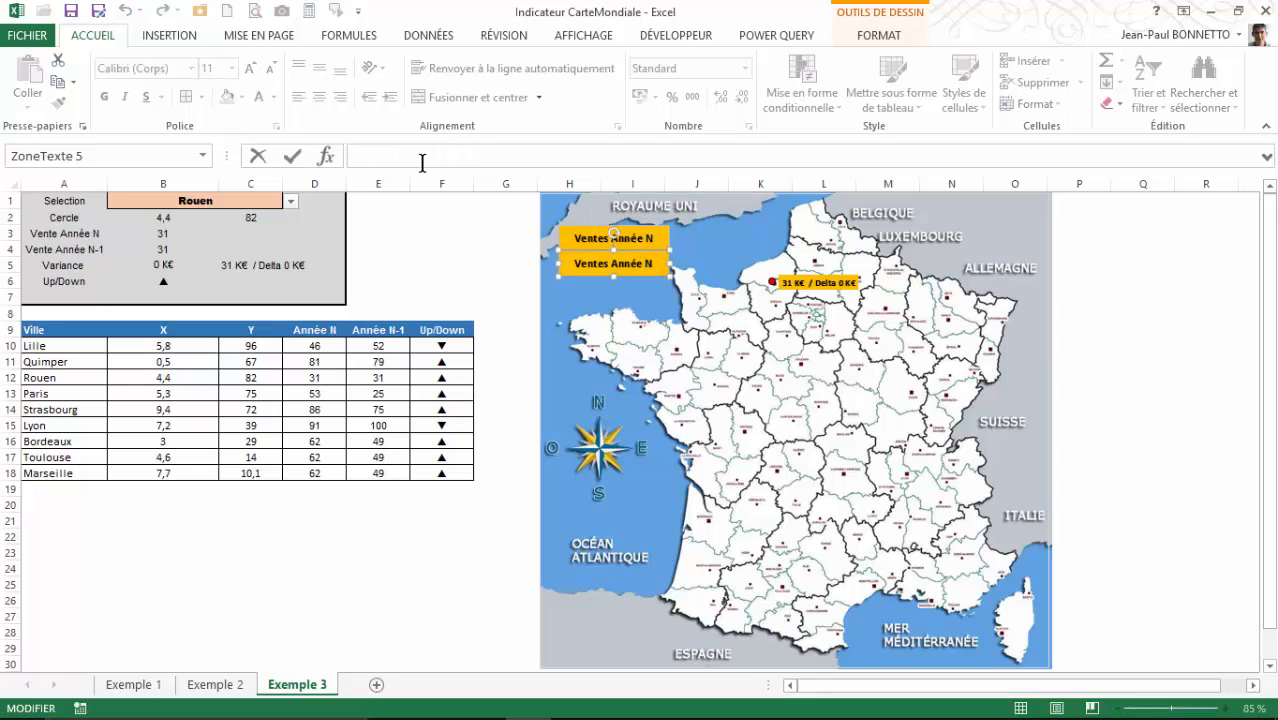
pyautogui.click(163, 283)
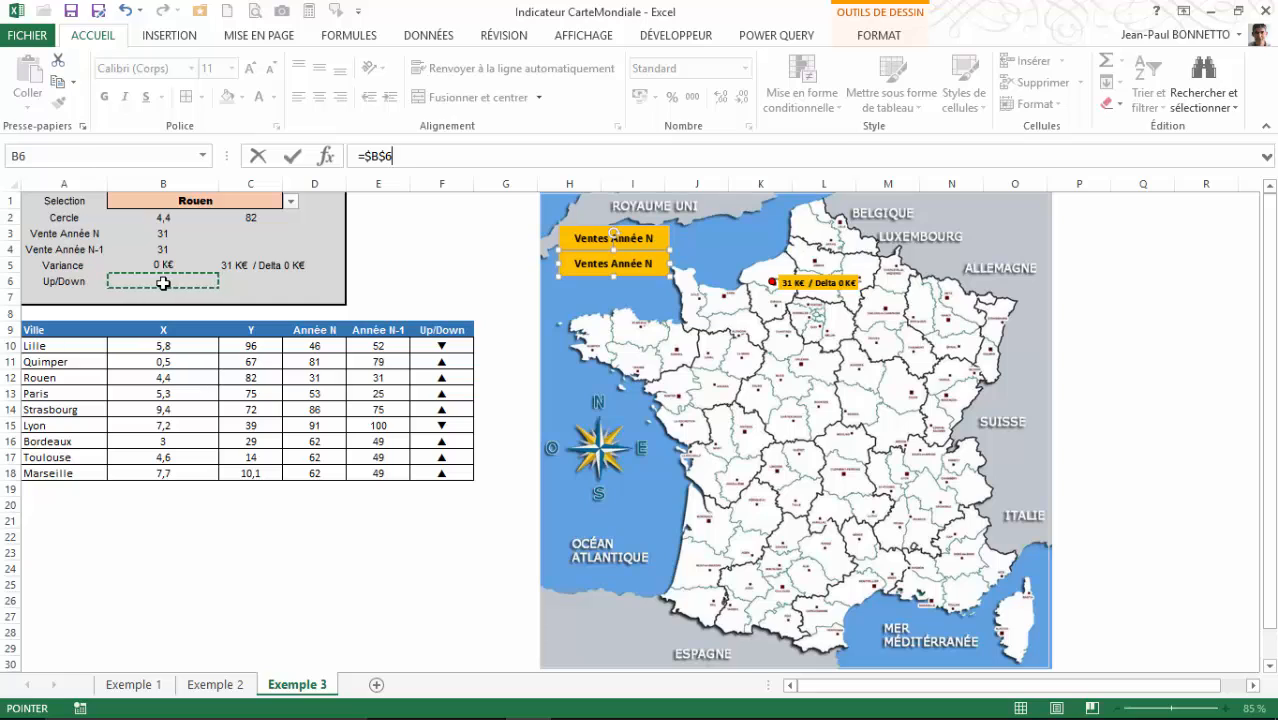
pyautogui.press('Return')
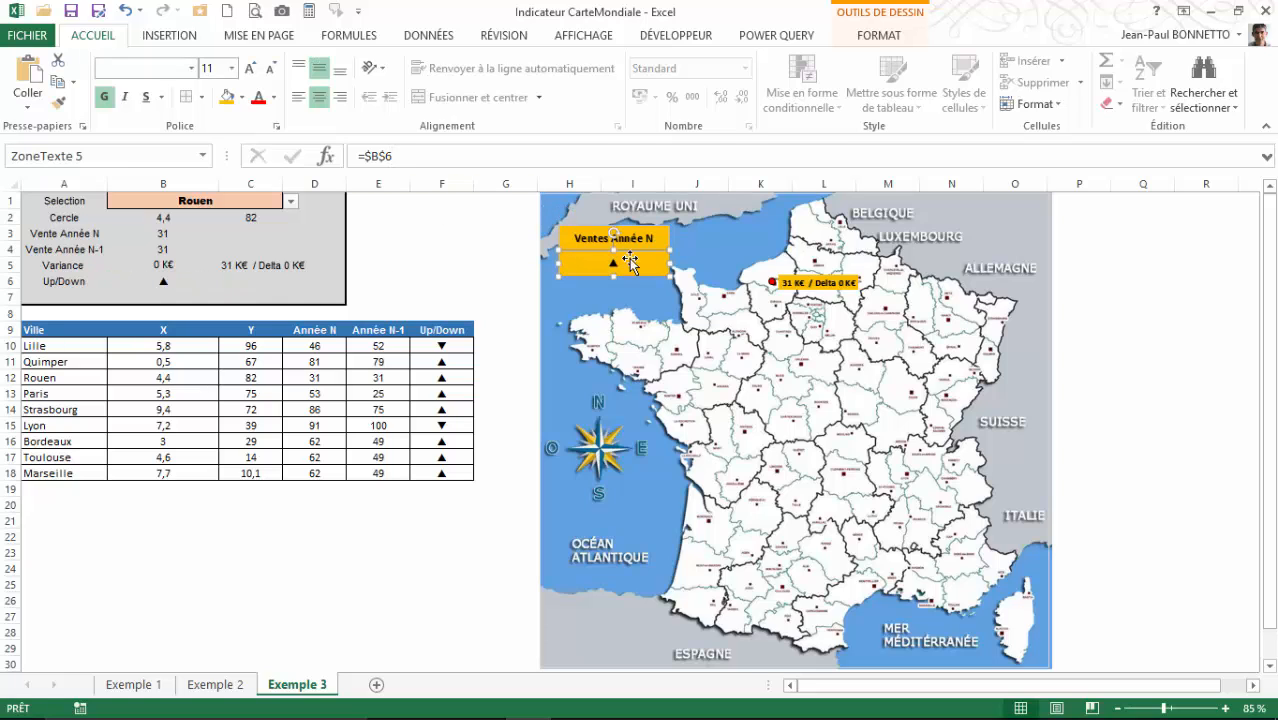
# Remove the fill and outline from the text box that shows the arrow
pyautogui.click(631, 268)
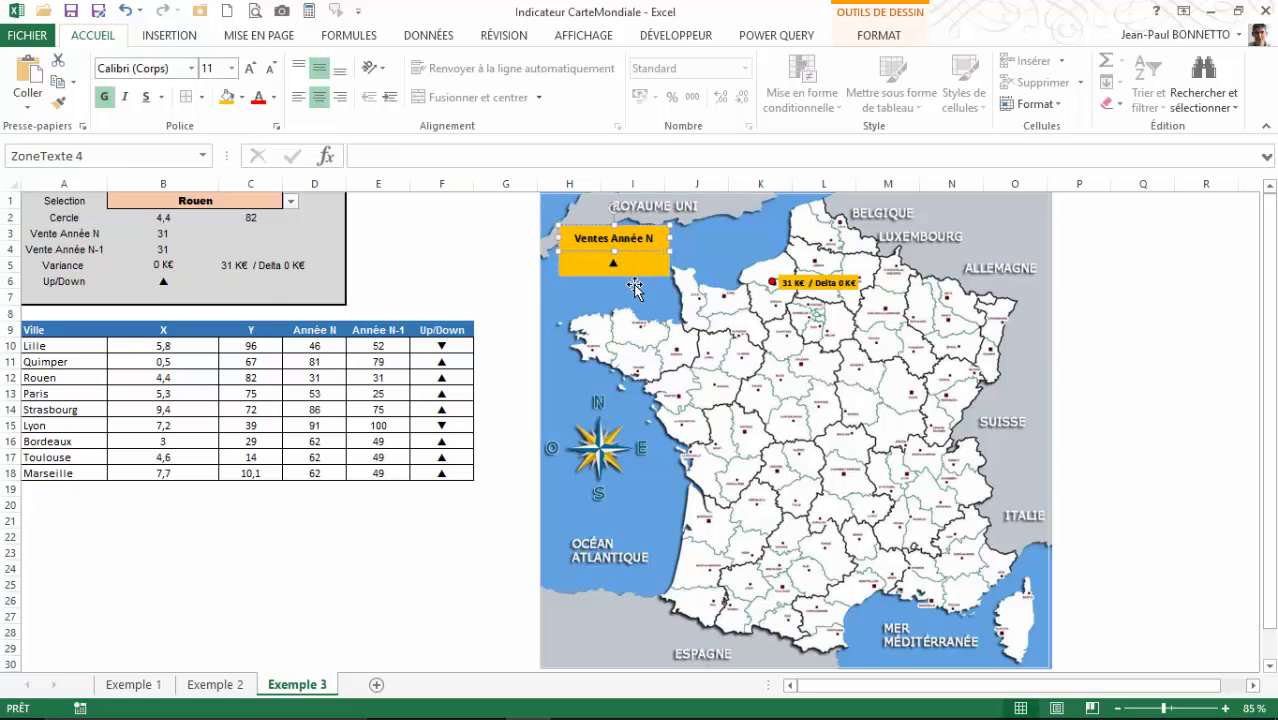
pyautogui.click(635, 287)
pyautogui.click(639, 279)
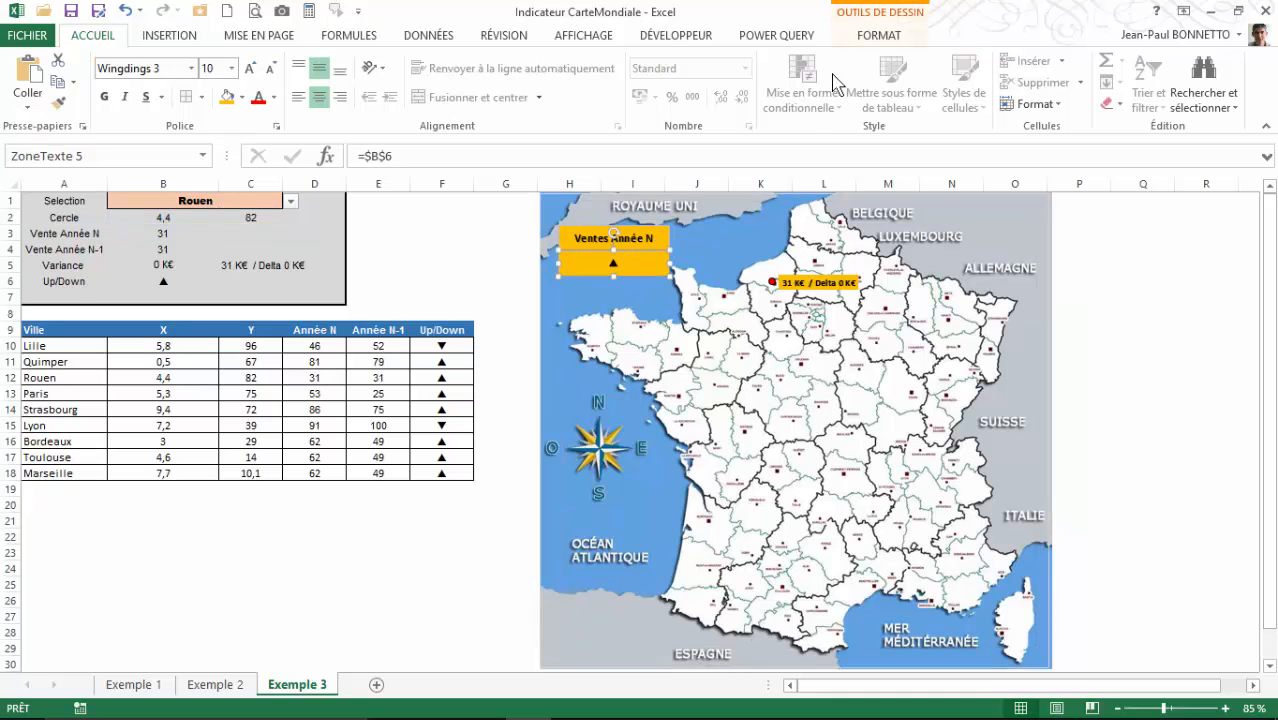
pyautogui.click(879, 36)
pyautogui.click(529, 62)
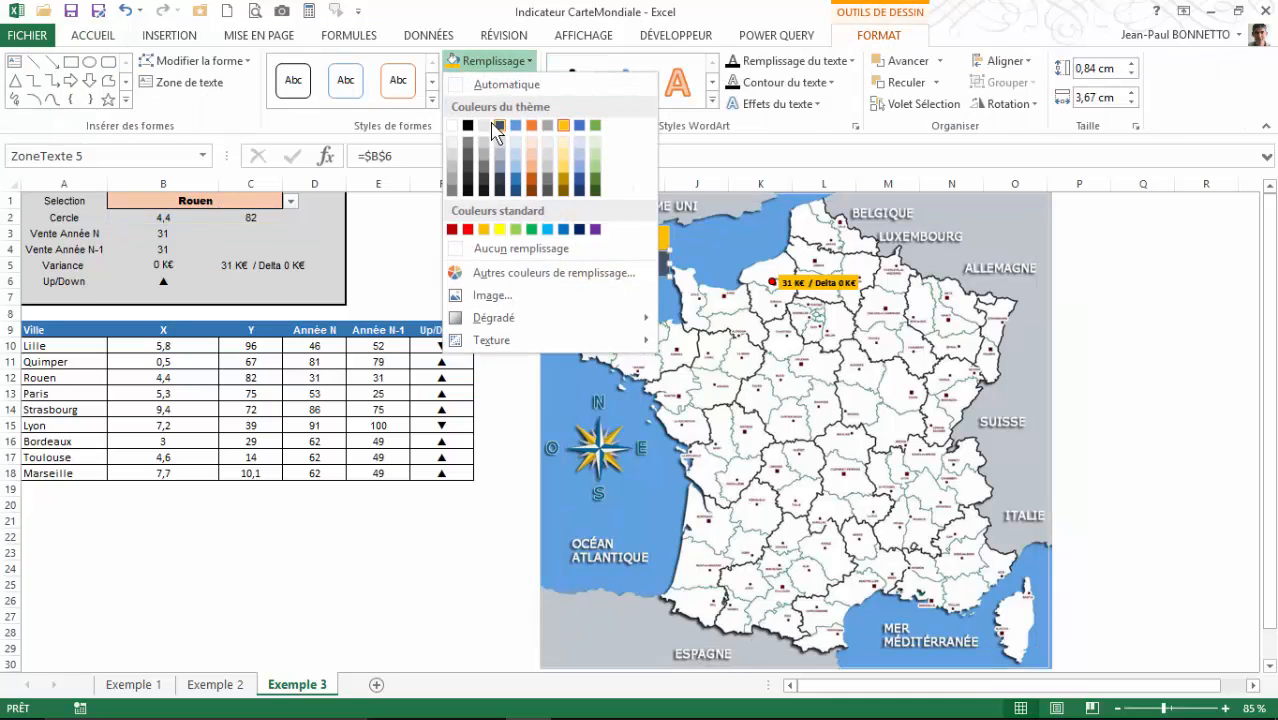
pyautogui.click(500, 248)
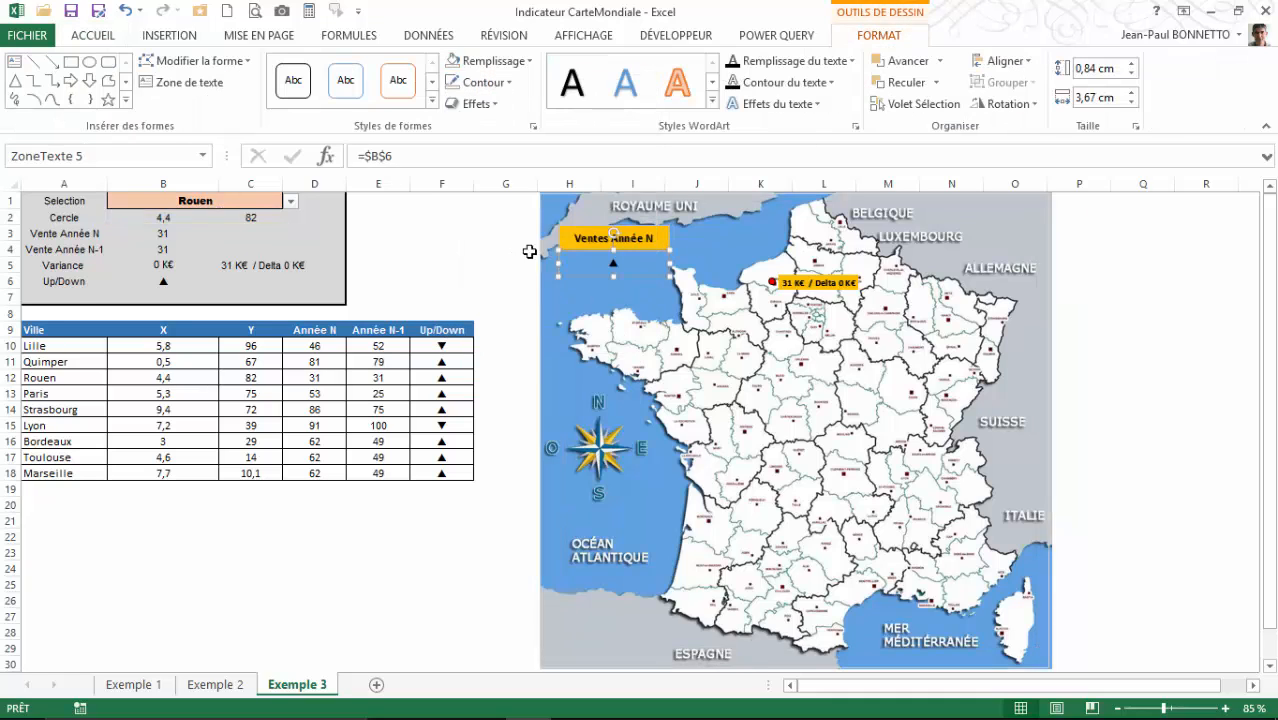
pyautogui.click(485, 83)
pyautogui.click(497, 269)
# Make the arrow in the linked text box bold and enlarge its font by several sizes
pyautogui.click(98, 38)
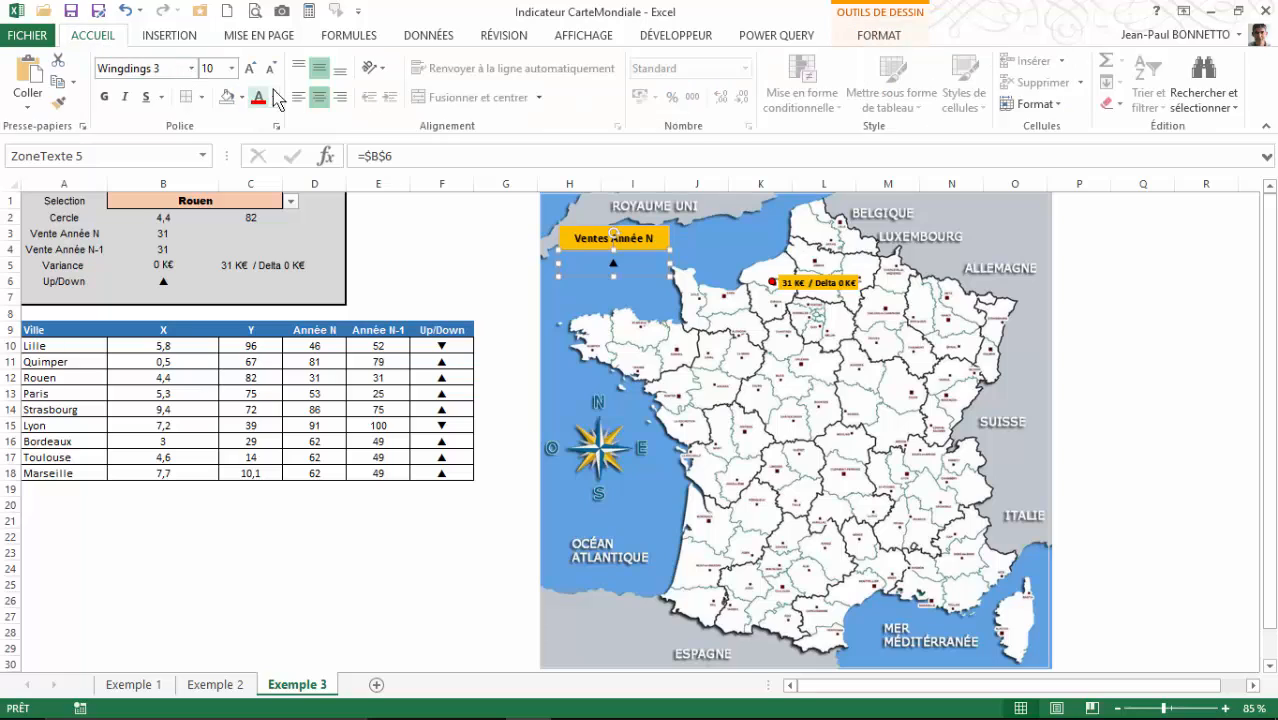
pyautogui.click(106, 97)
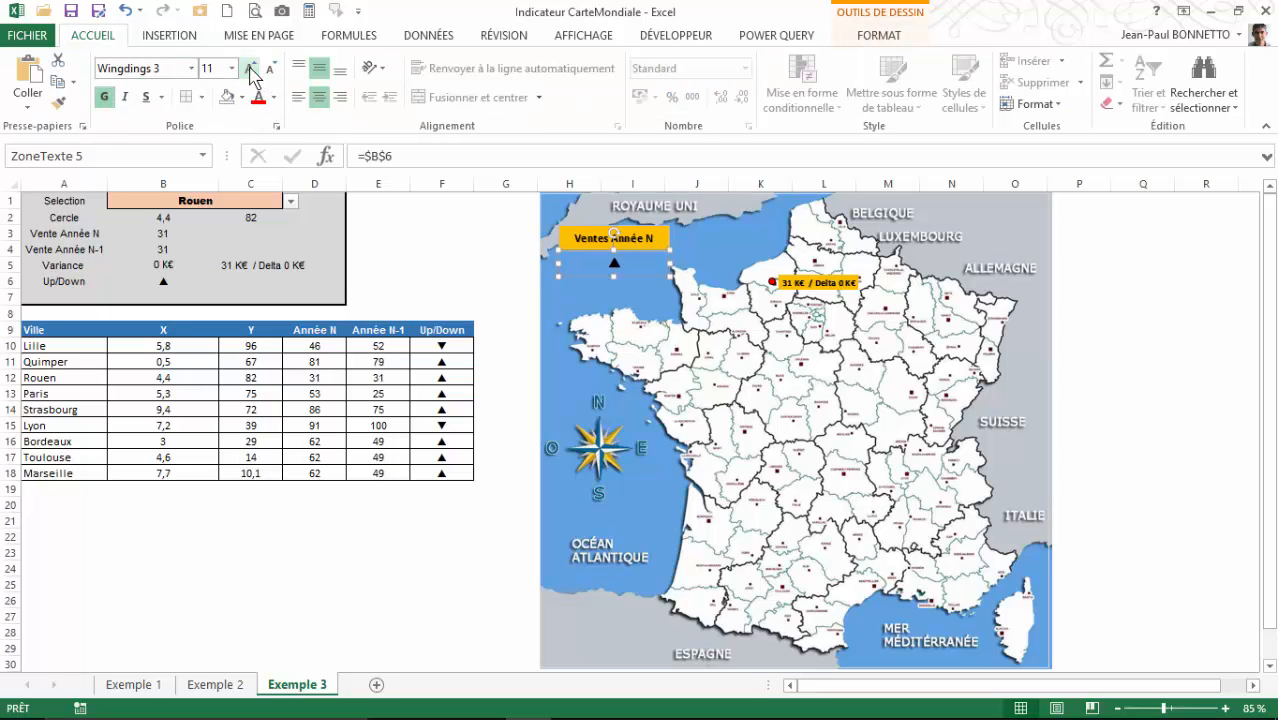
pyautogui.click(251, 70)
pyautogui.click(251, 70)
pyautogui.click(251, 70)
pyautogui.click(251, 70)
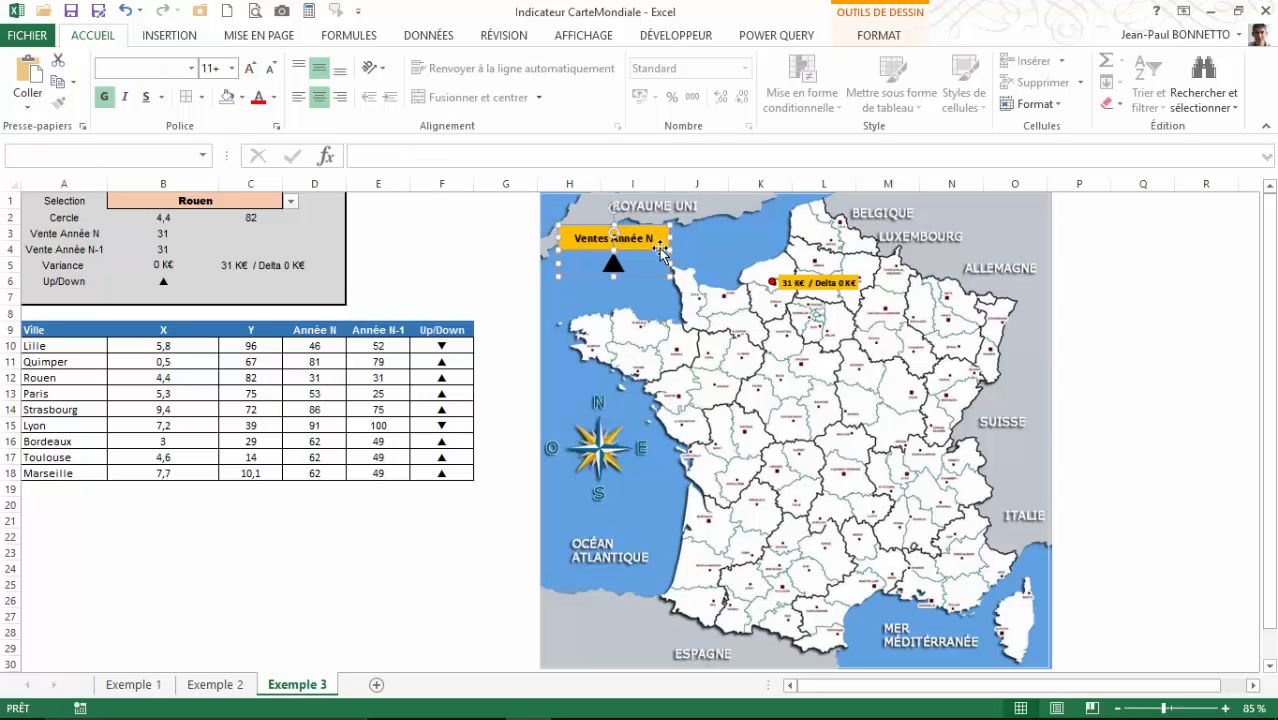
# Group the two text boxes with the France map into a single object
pyautogui.keyDown('ctrl'); pyautogui.click(728, 253); pyautogui.keyUp('ctrl')
pyautogui.click(879, 36)
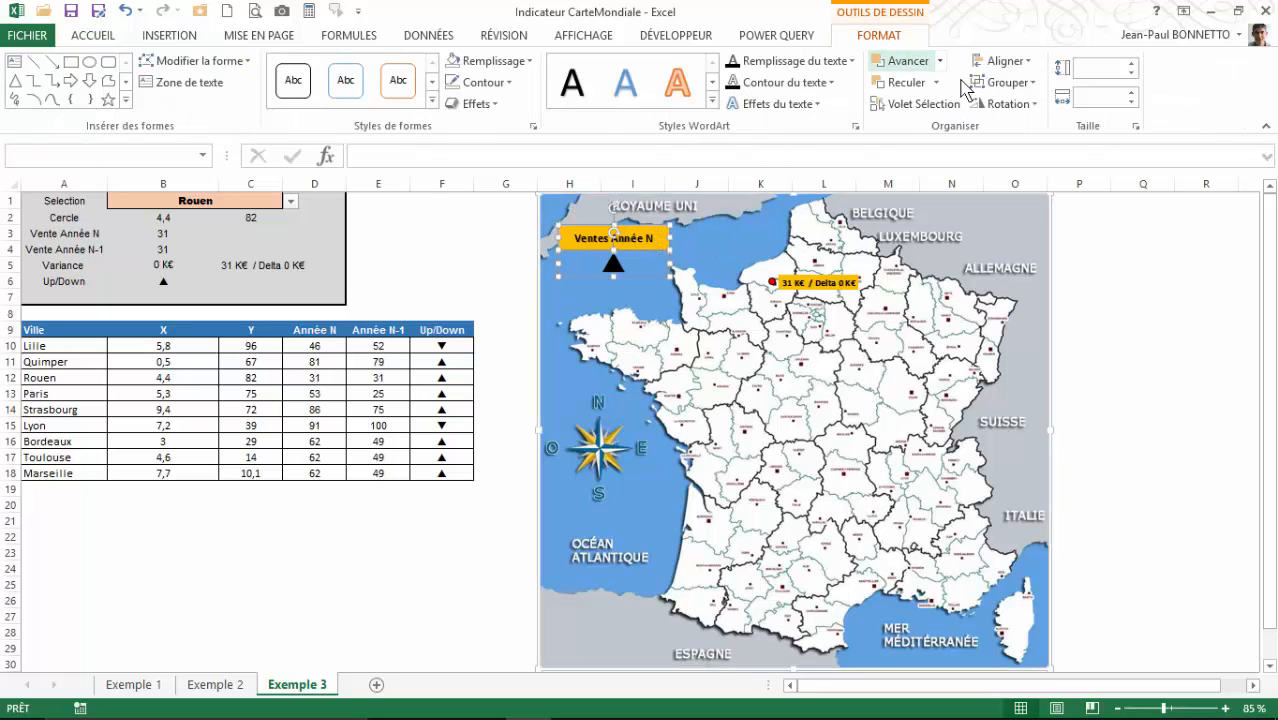
pyautogui.click(1005, 82)
pyautogui.click(1018, 107)
pyautogui.click(320, 521)
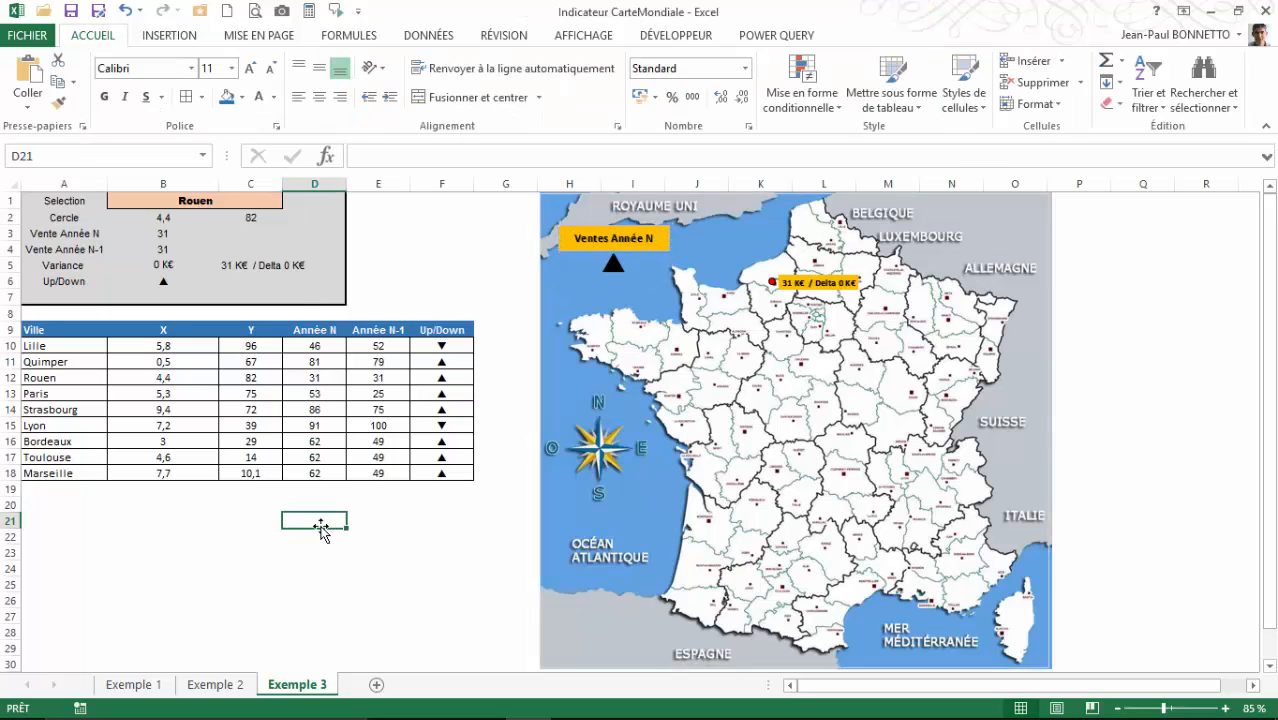
# Test the map indicator by choosing Bordeaux and finally Marseille as the selected city
pyautogui.click(210, 202)
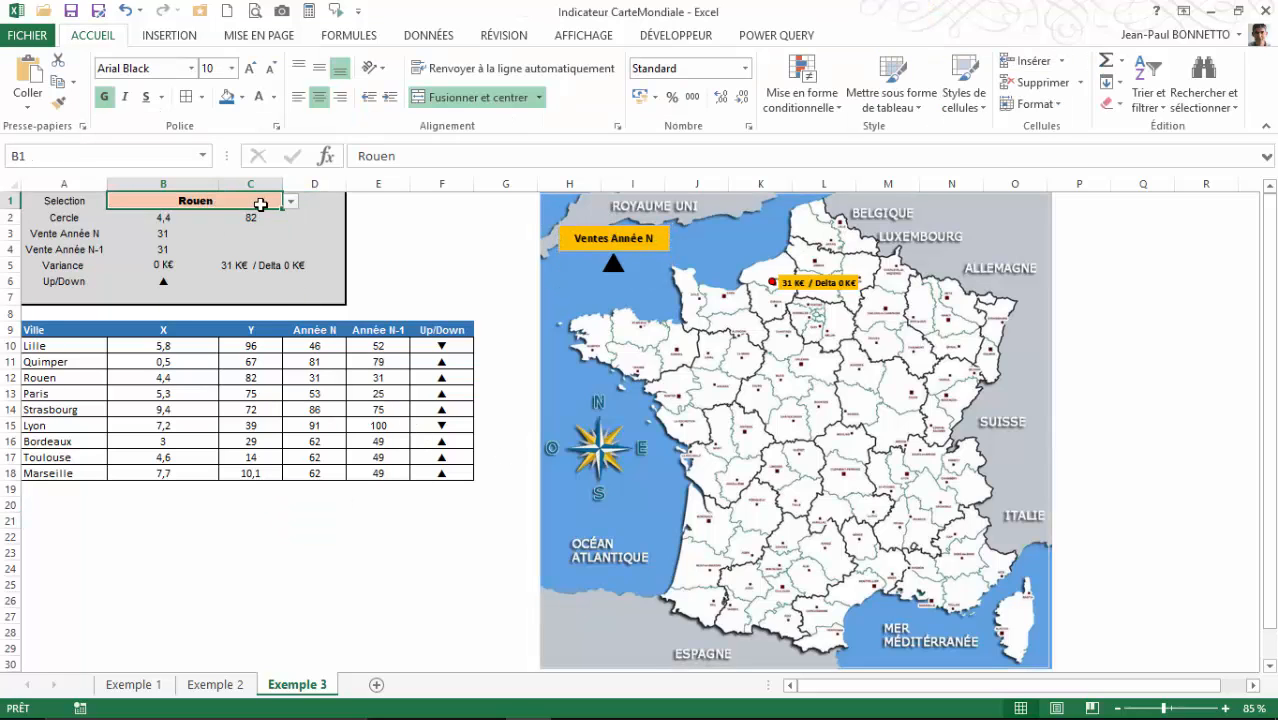
pyautogui.click(290, 201)
pyautogui.click(145, 270)
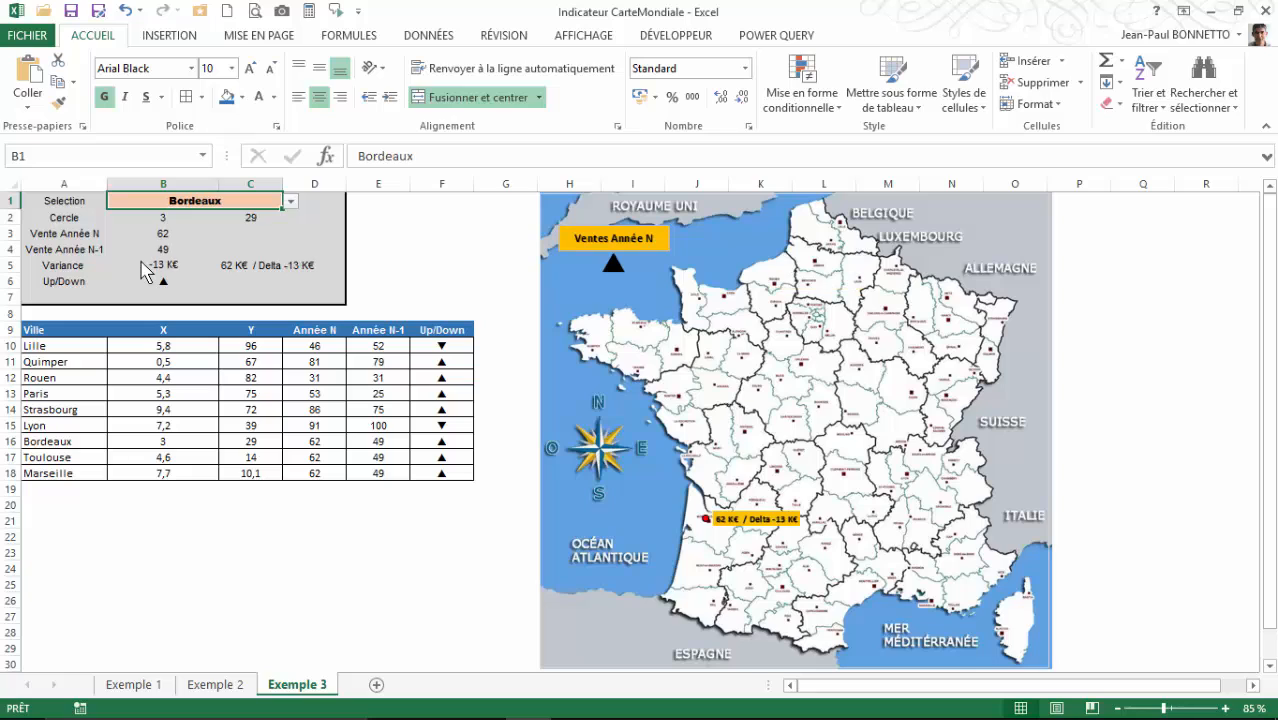
pyautogui.click(289, 202)
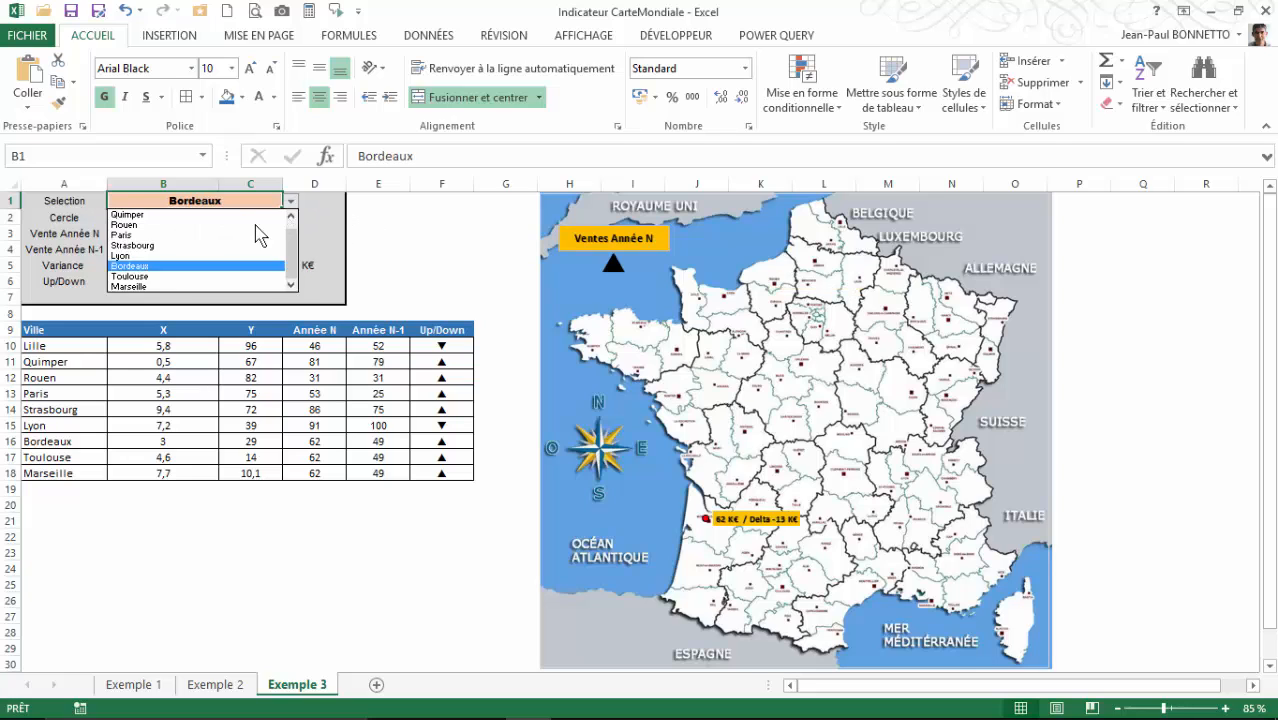
pyautogui.click(157, 287)
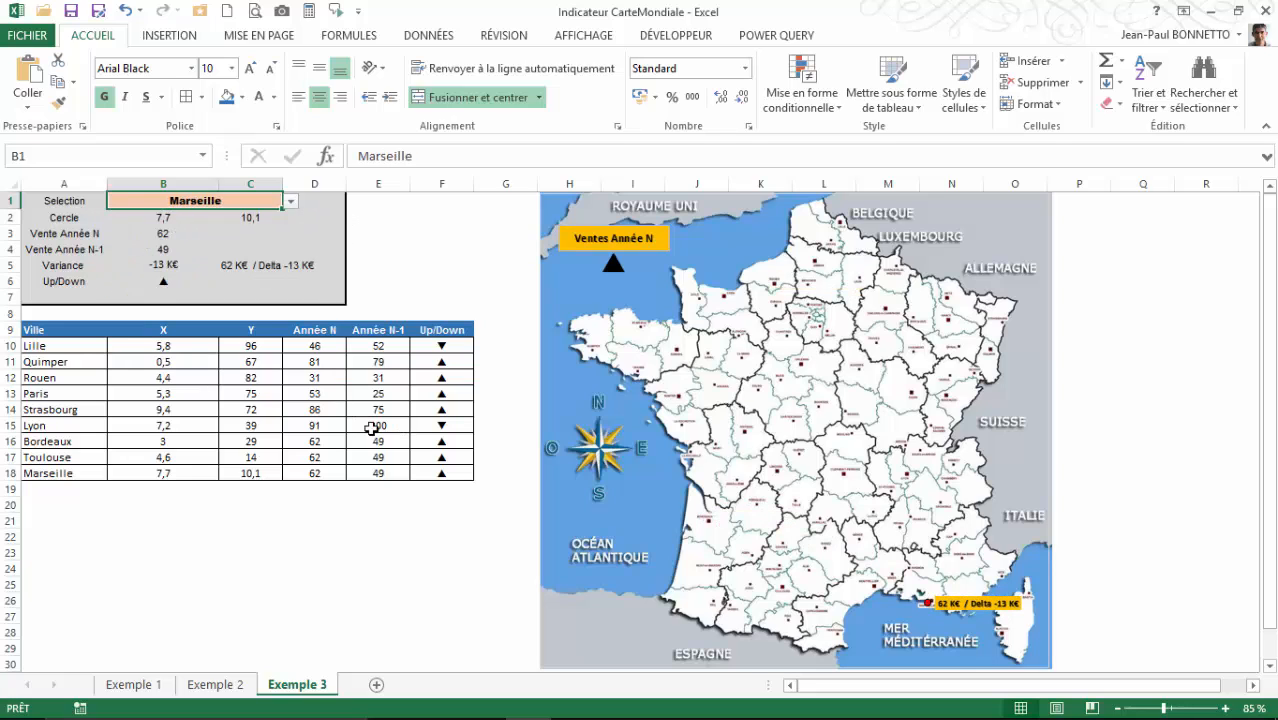
# Choose Lyon as the selected city and compare the map's arrow with its sales for Année N and N-1
pyautogui.click(290, 201)
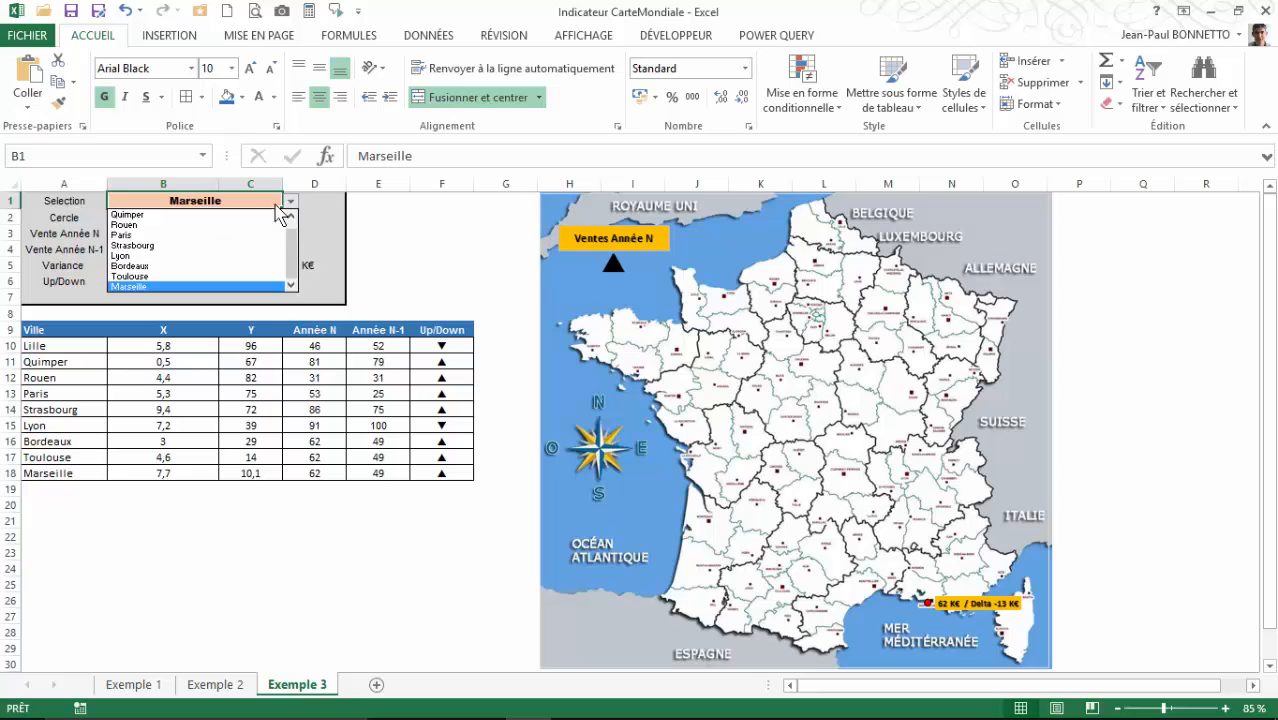
pyautogui.click(145, 258)
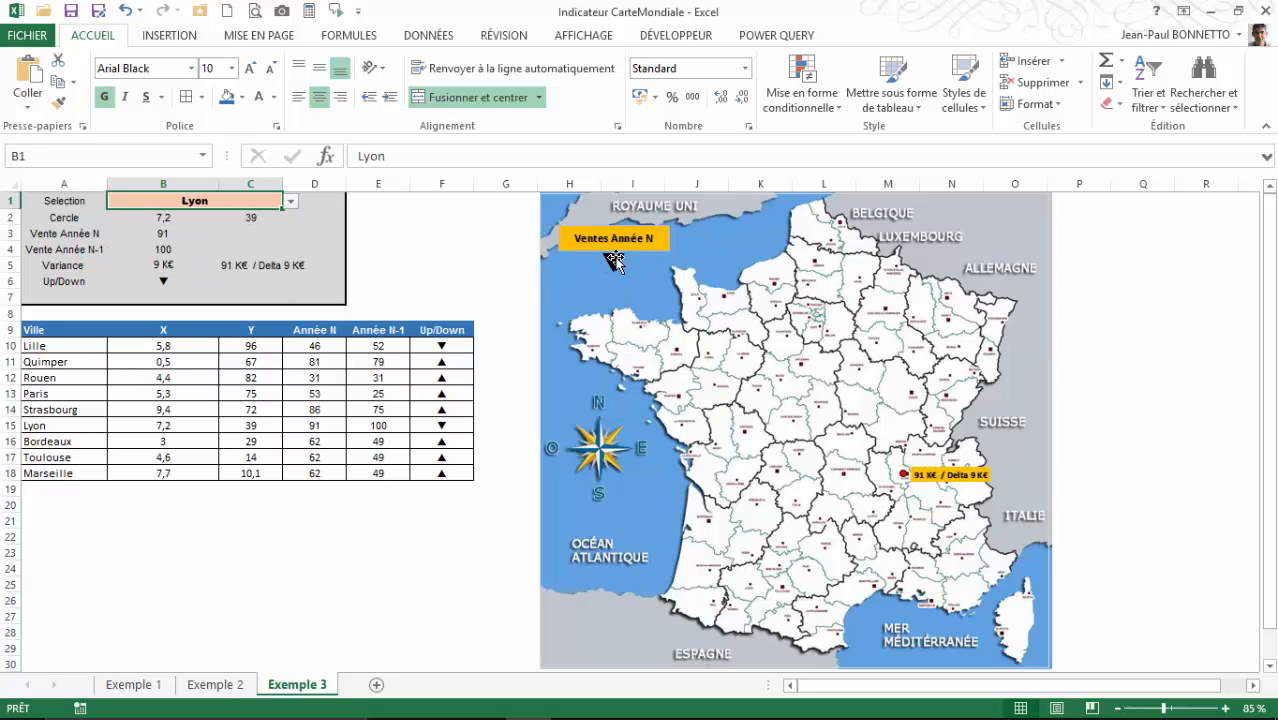
pyautogui.click(616, 238)
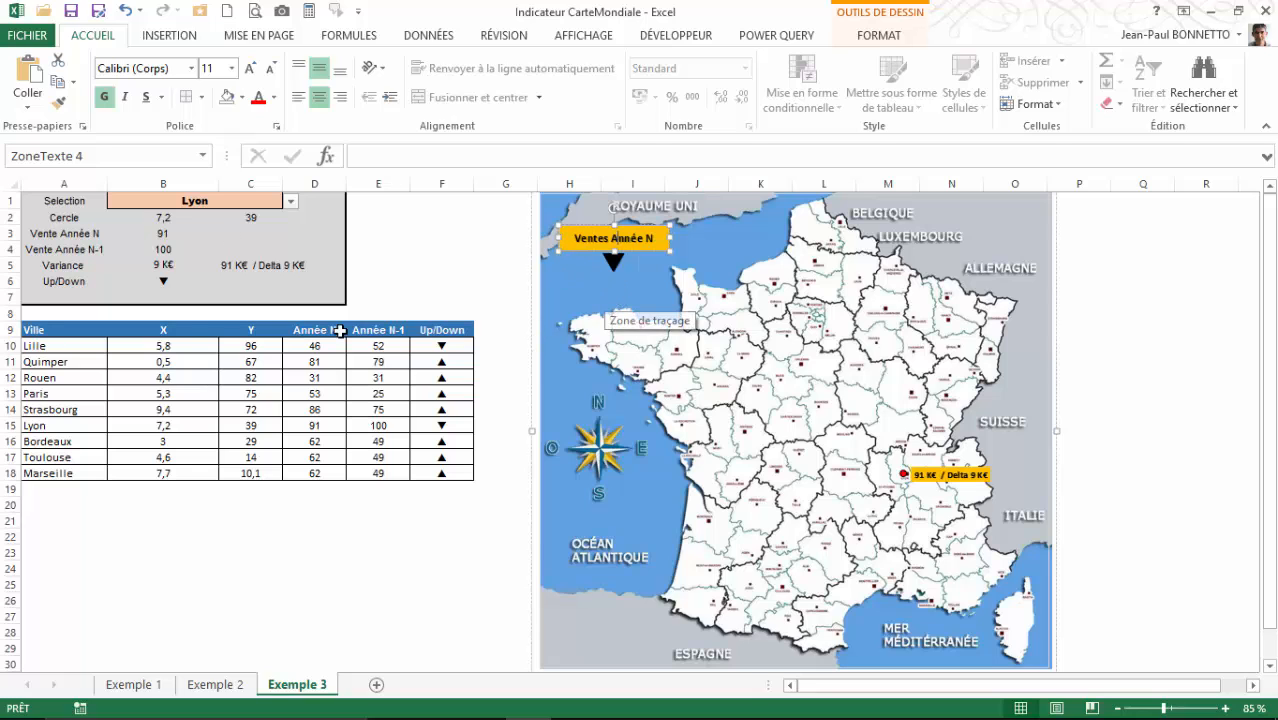
pyautogui.click(157, 237)
pyautogui.click(160, 250)
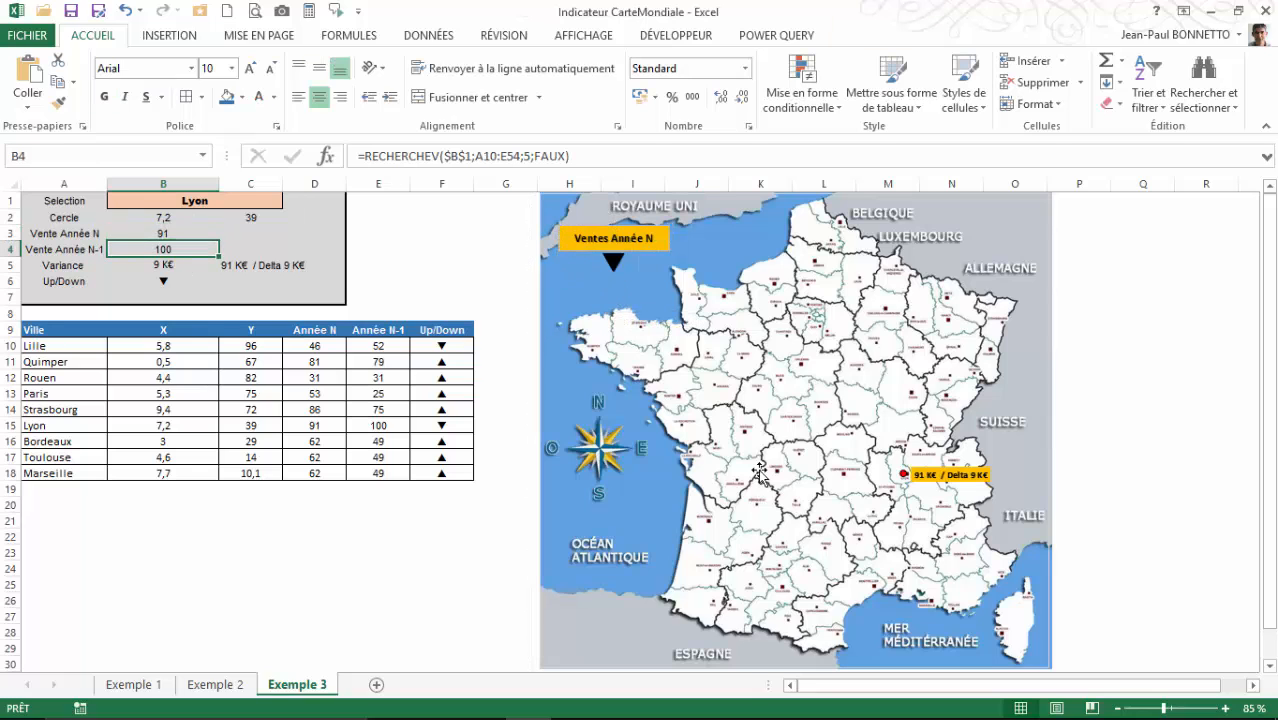
pyautogui.click(296, 574)
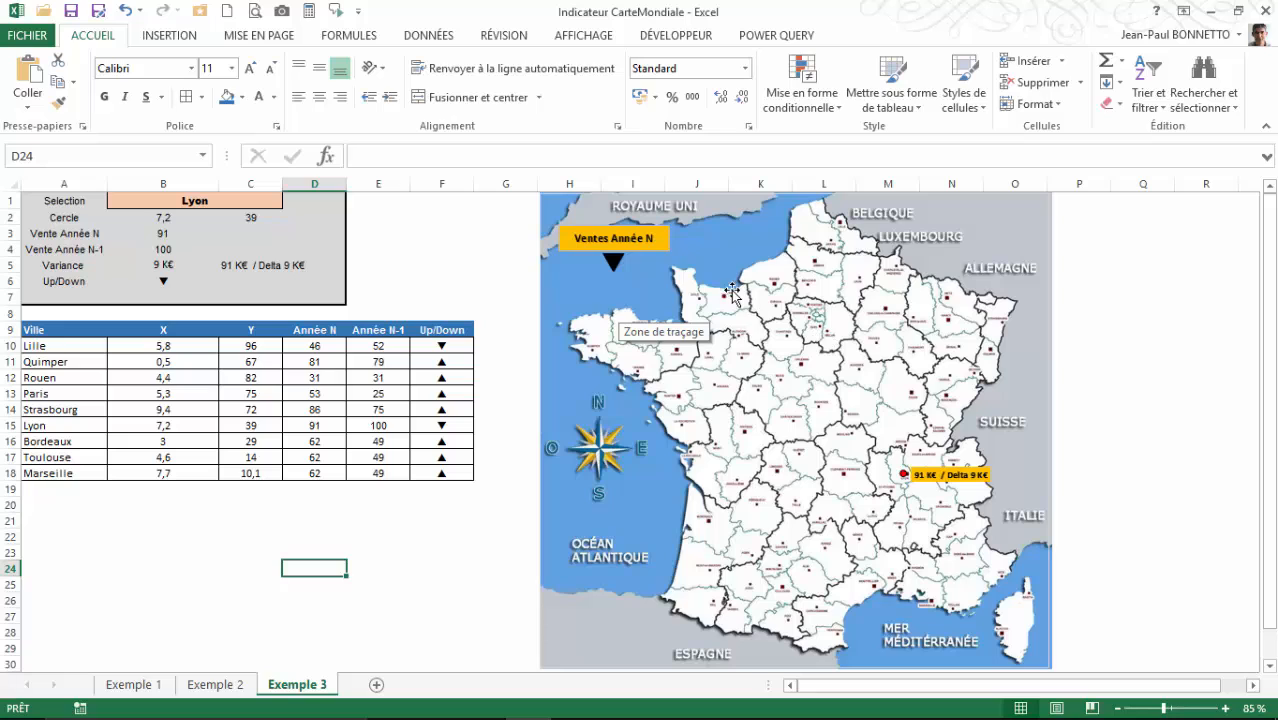
# Duplicate the linked arrow text box and place the copy just above the Ventes Année N label on the map
pyautogui.click(224, 200)
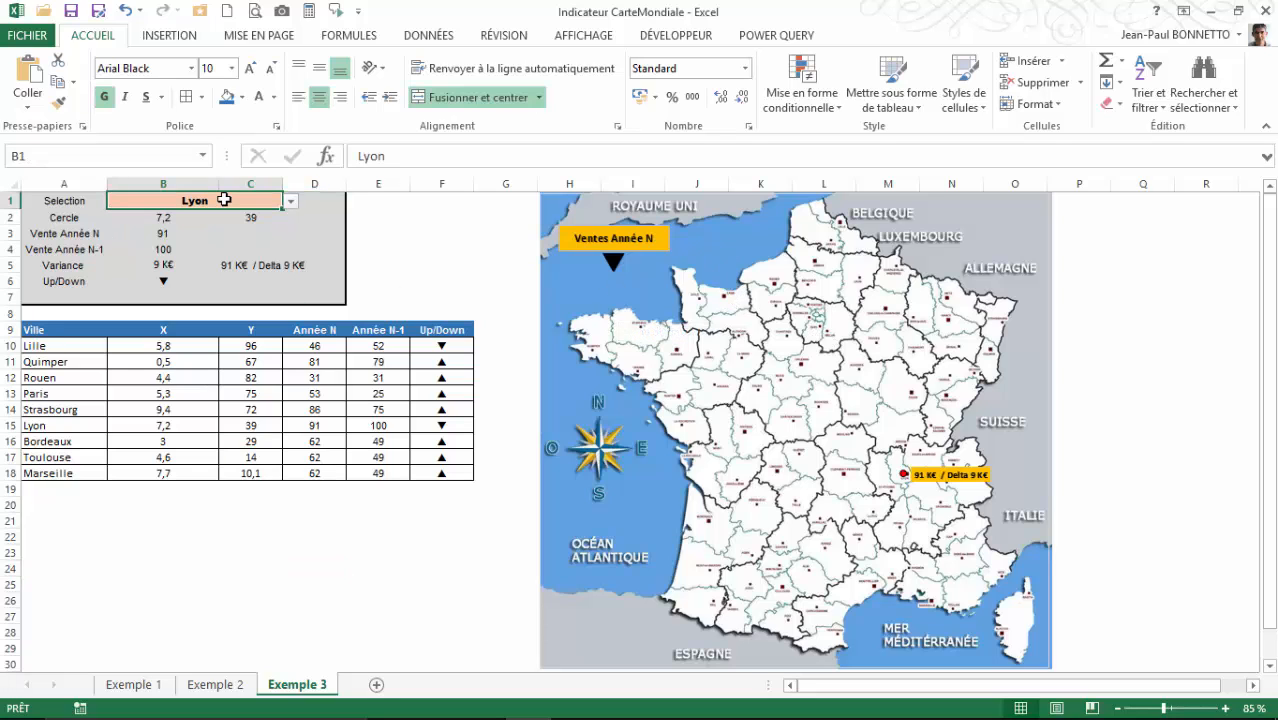
pyautogui.click(618, 292)
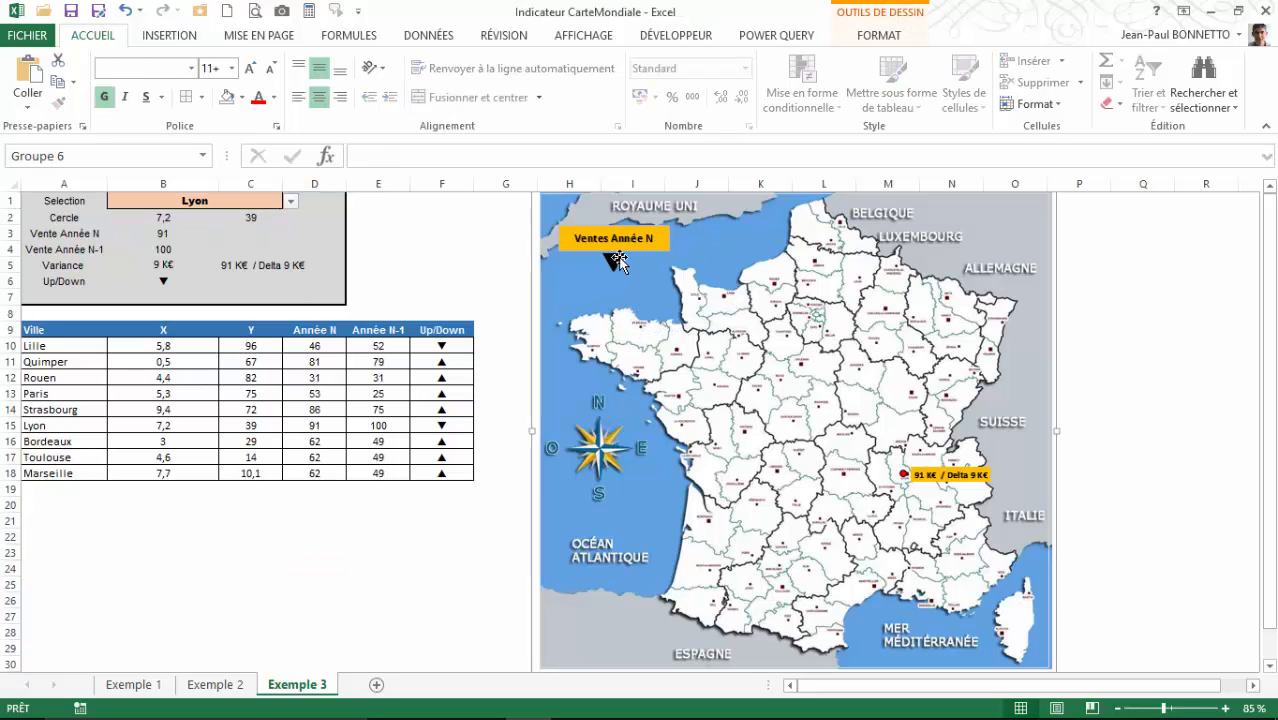
pyautogui.click(630, 272)
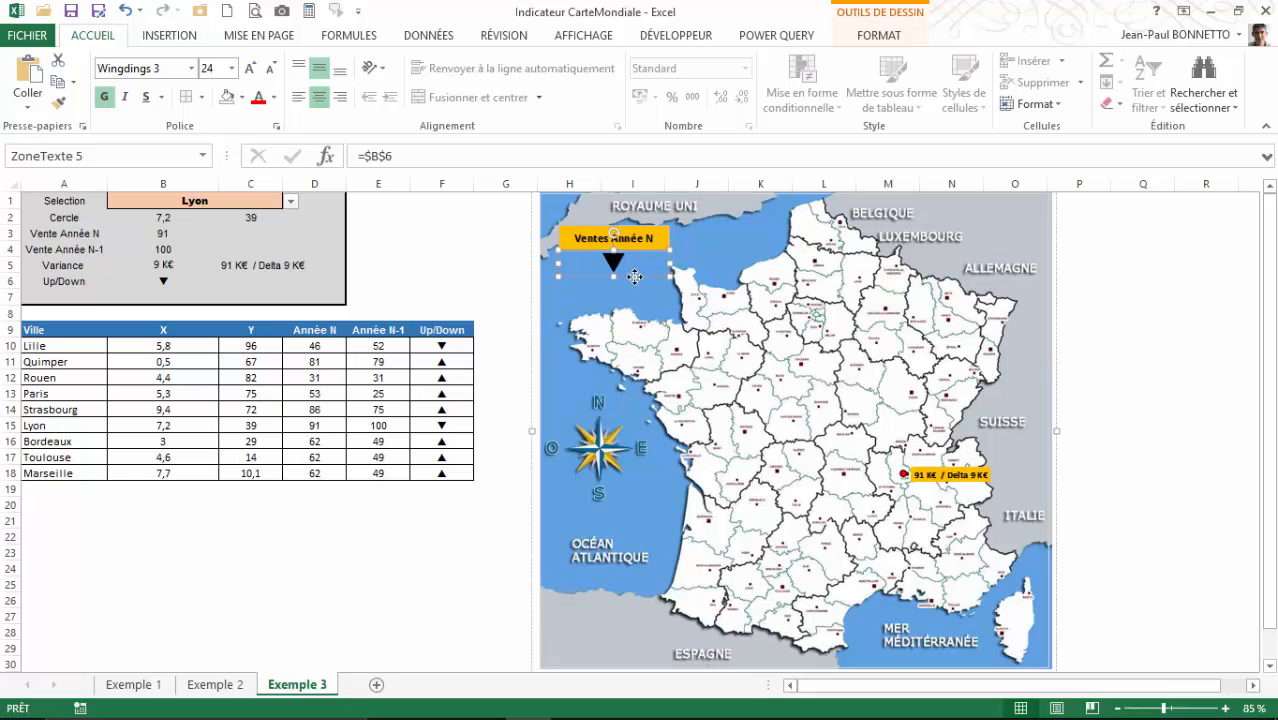
pyautogui.moveTo(634, 277); pyautogui.dragTo(614, 205)
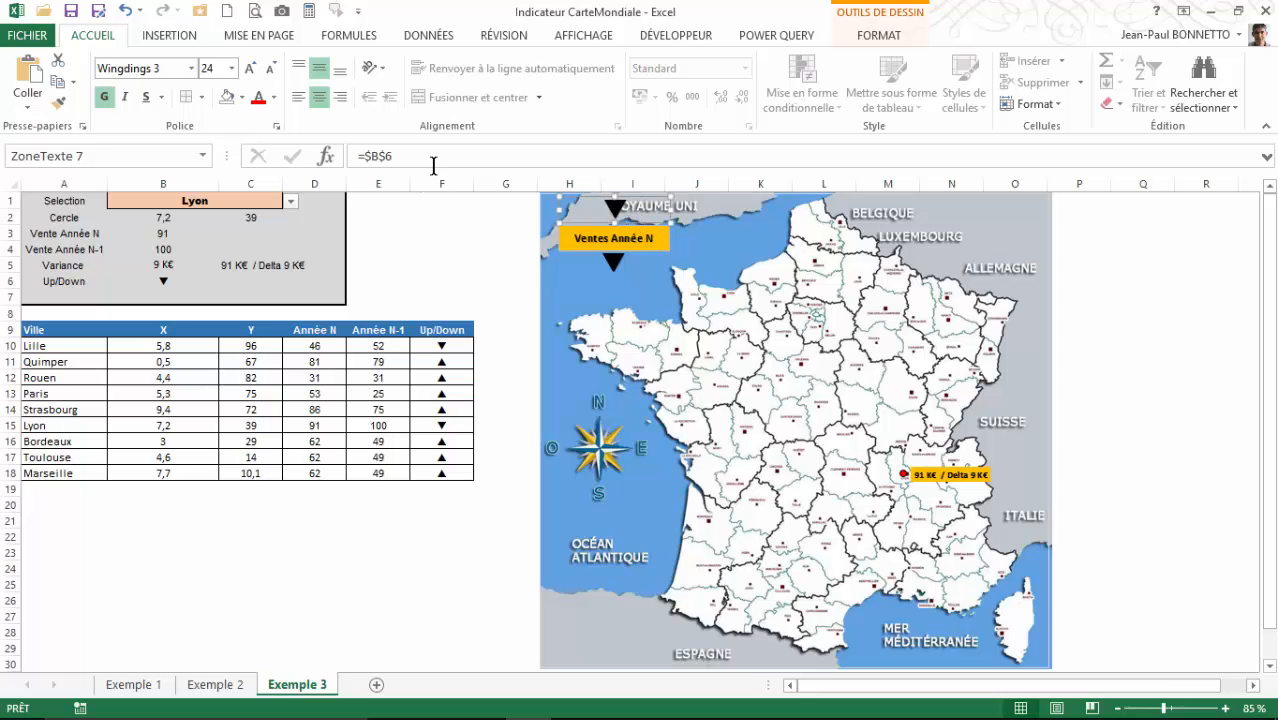
# Link the copied text box to the selected city in cell B1 instead of the arrow cell
pyautogui.moveTo(403, 158); pyautogui.dragTo(342, 156)
pyautogui.write('=')
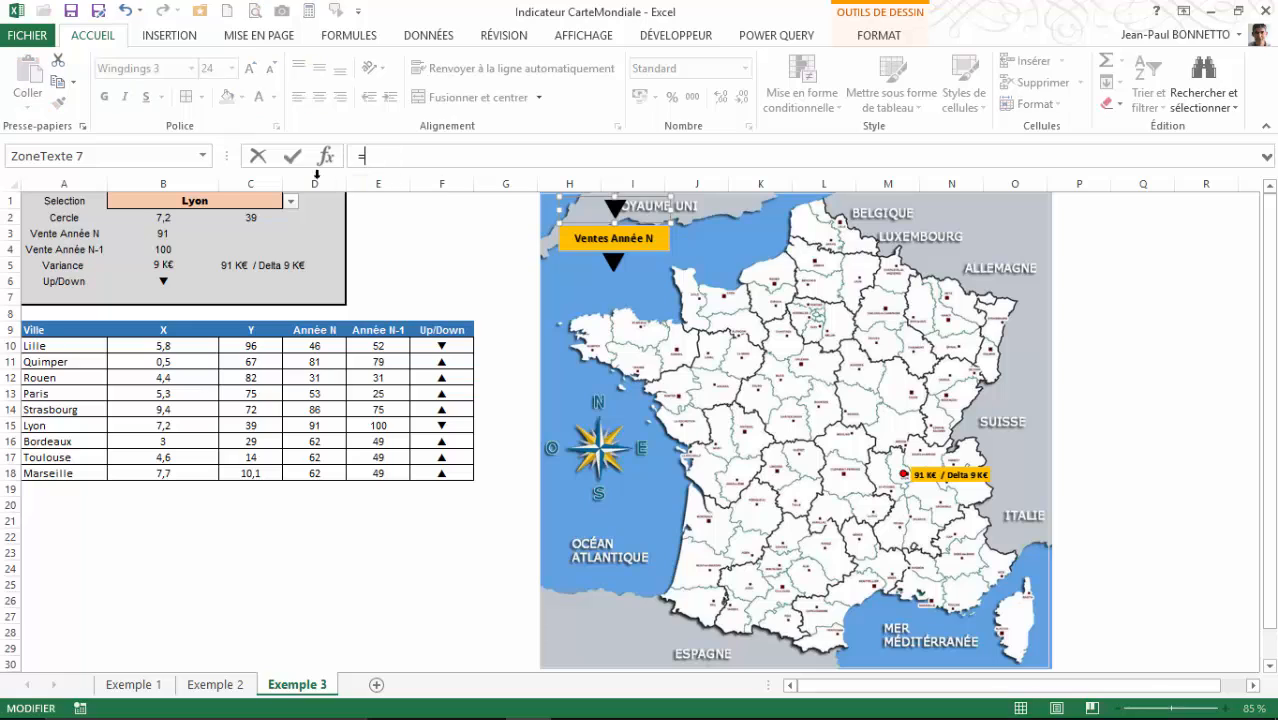
pyautogui.click(194, 201)
pyautogui.press('Return')
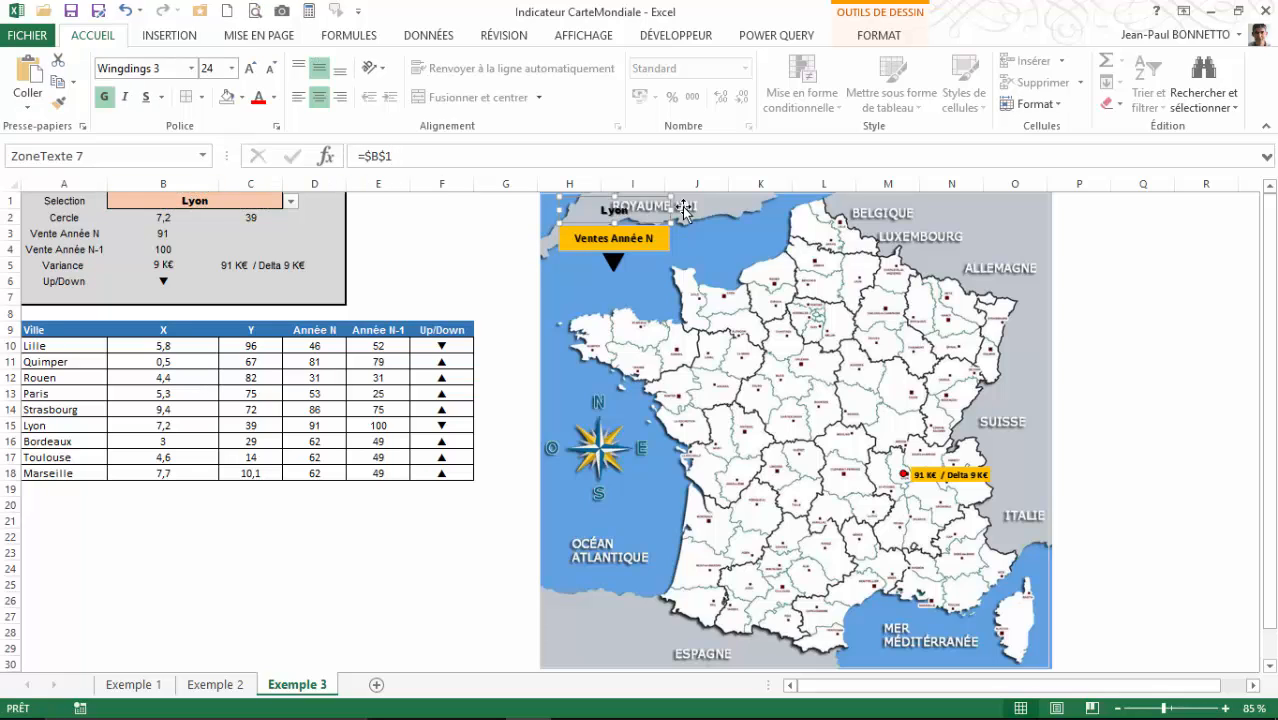
# Give the city-name text box a white fill and remove its outline
pyautogui.click(877, 36)
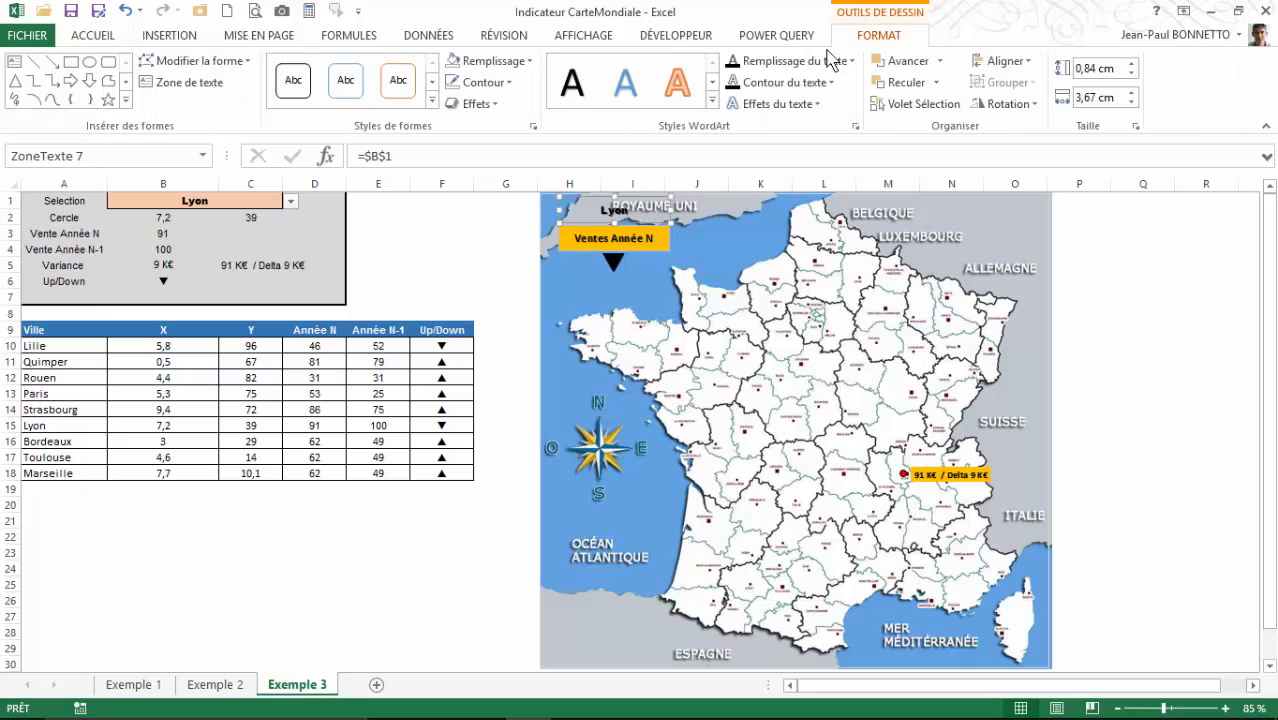
pyautogui.click(511, 63)
pyautogui.click(460, 126)
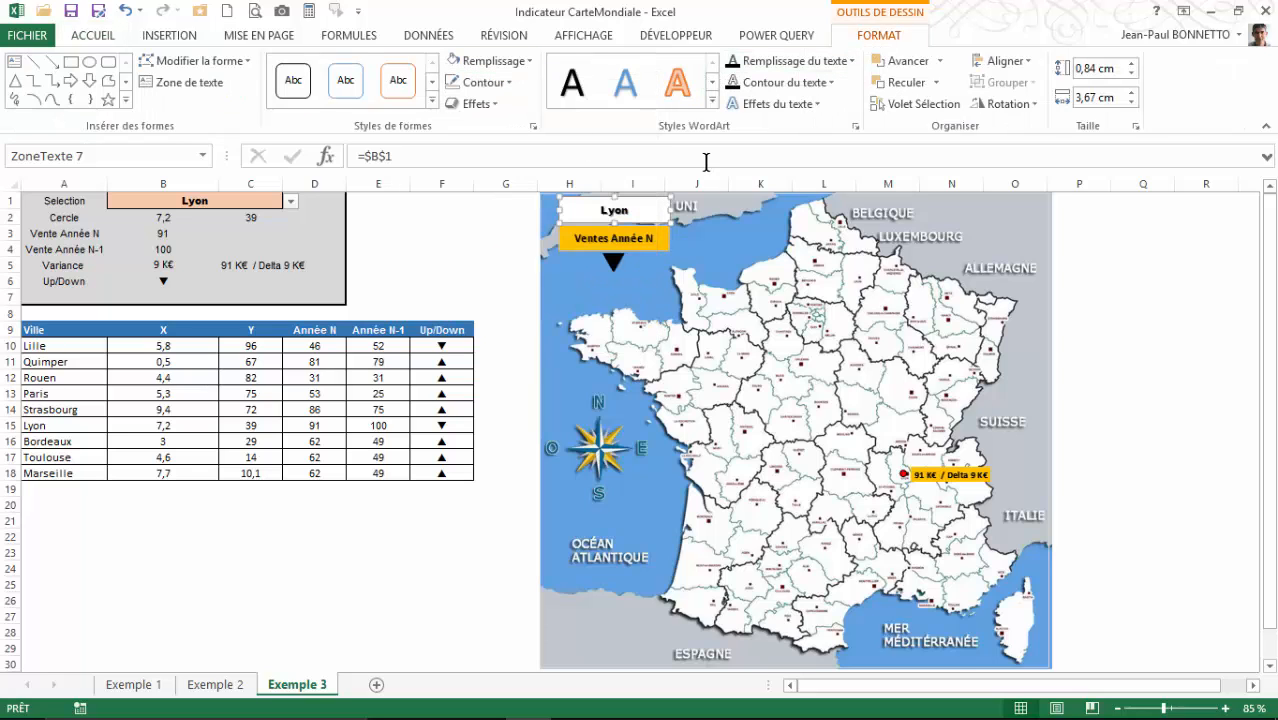
pyautogui.click(500, 82)
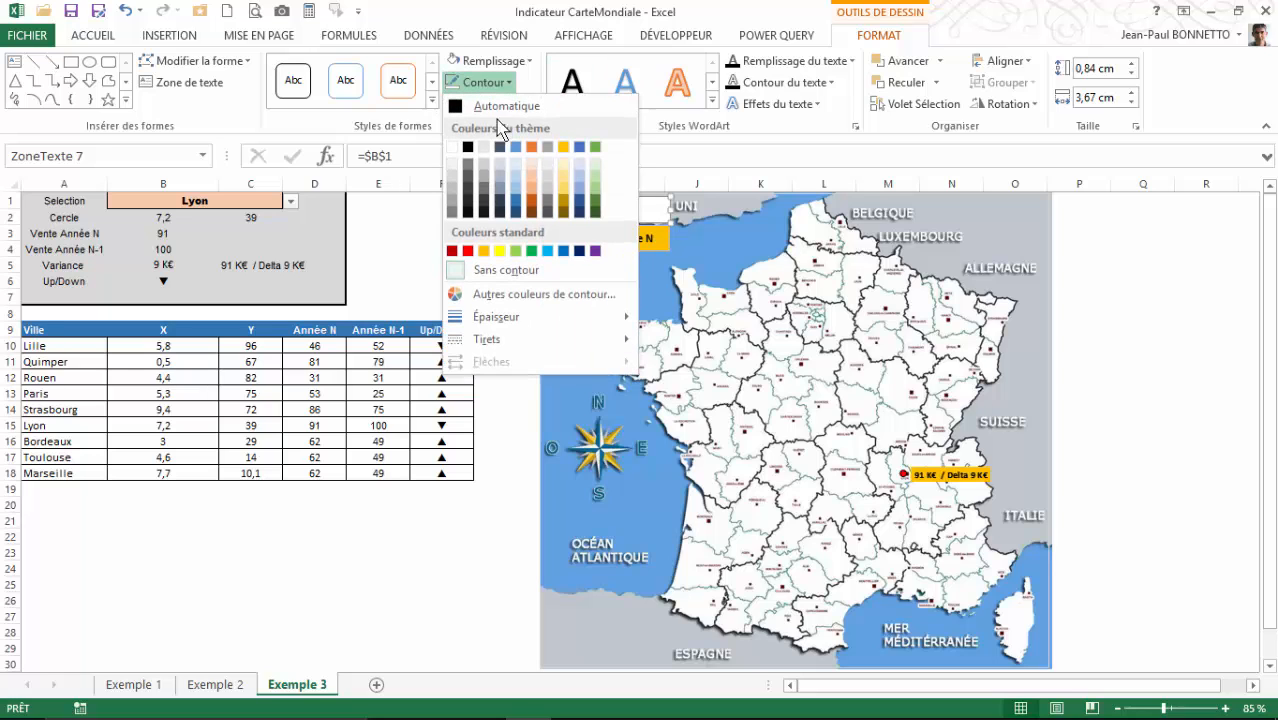
pyautogui.click(499, 270)
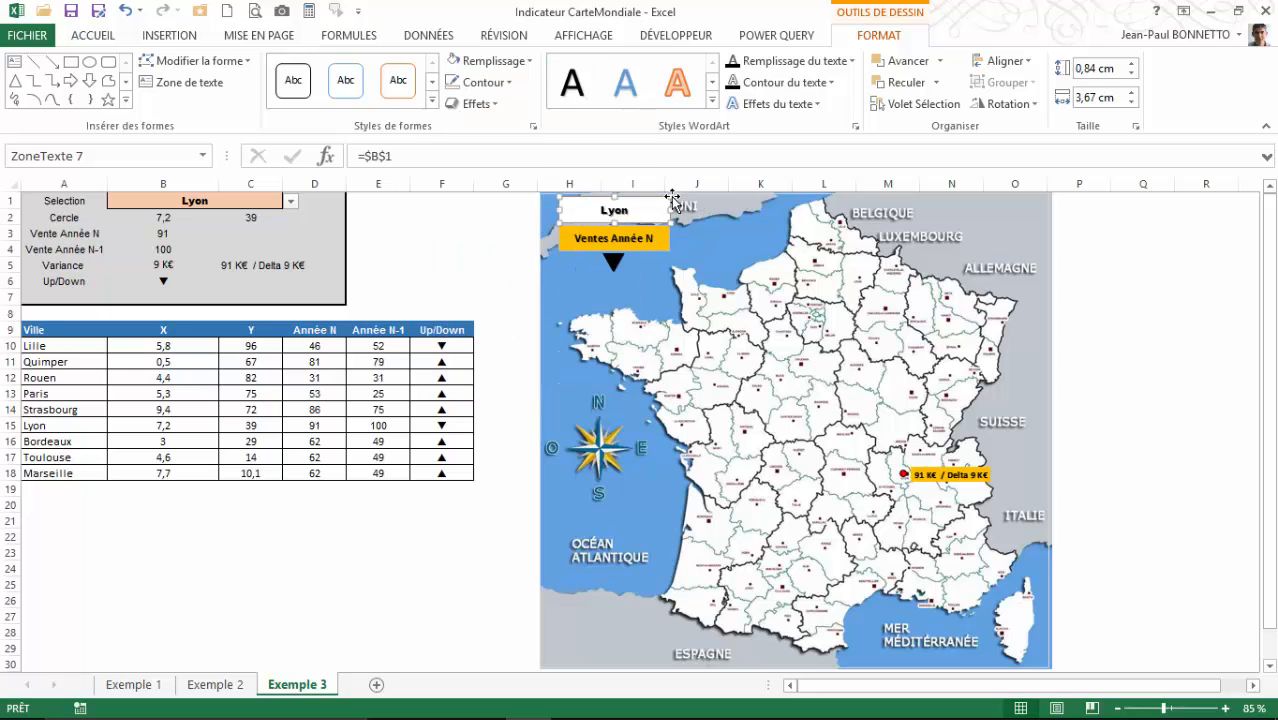
# Increase the font size of the city-name text box to 10,5
pyautogui.click(93, 37)
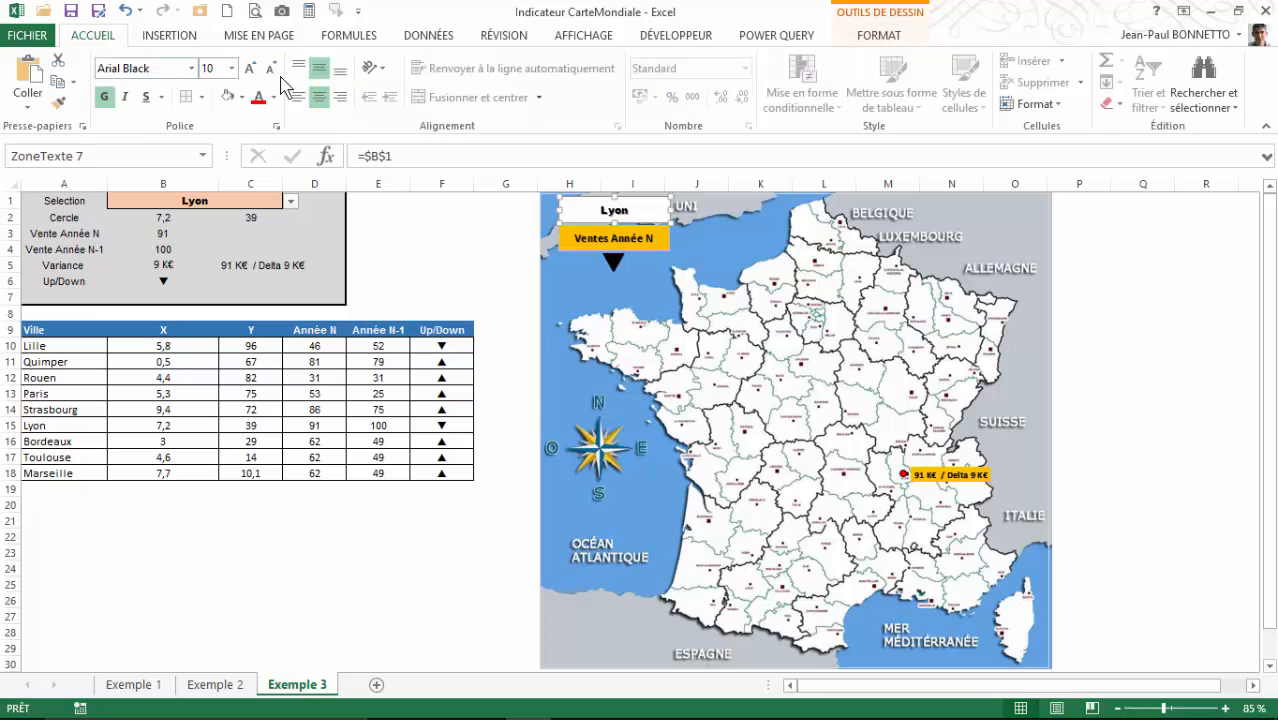
pyautogui.click(250, 68)
pyautogui.moveTo(358, 465); pyautogui.dragTo(368, 474)
# Group the city-name text box with the existing France map group, then deselect it
pyautogui.click(627, 236)
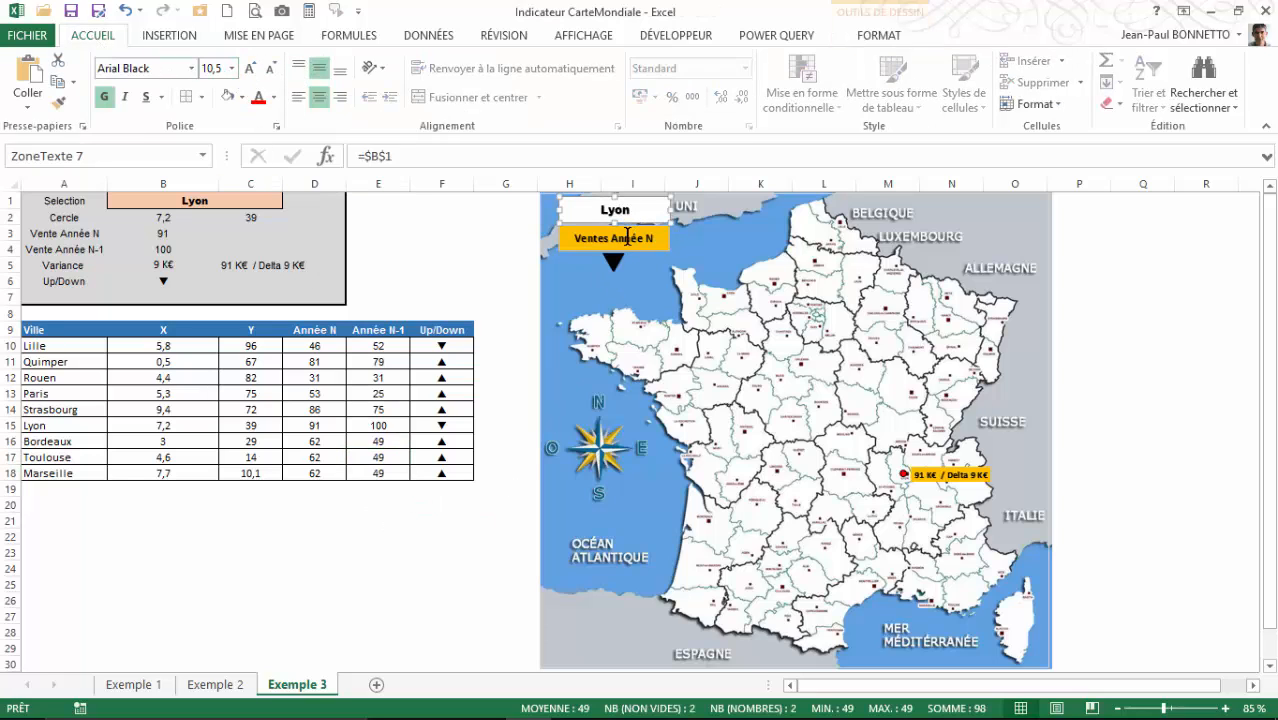
pyautogui.click(630, 250)
pyautogui.click(884, 37)
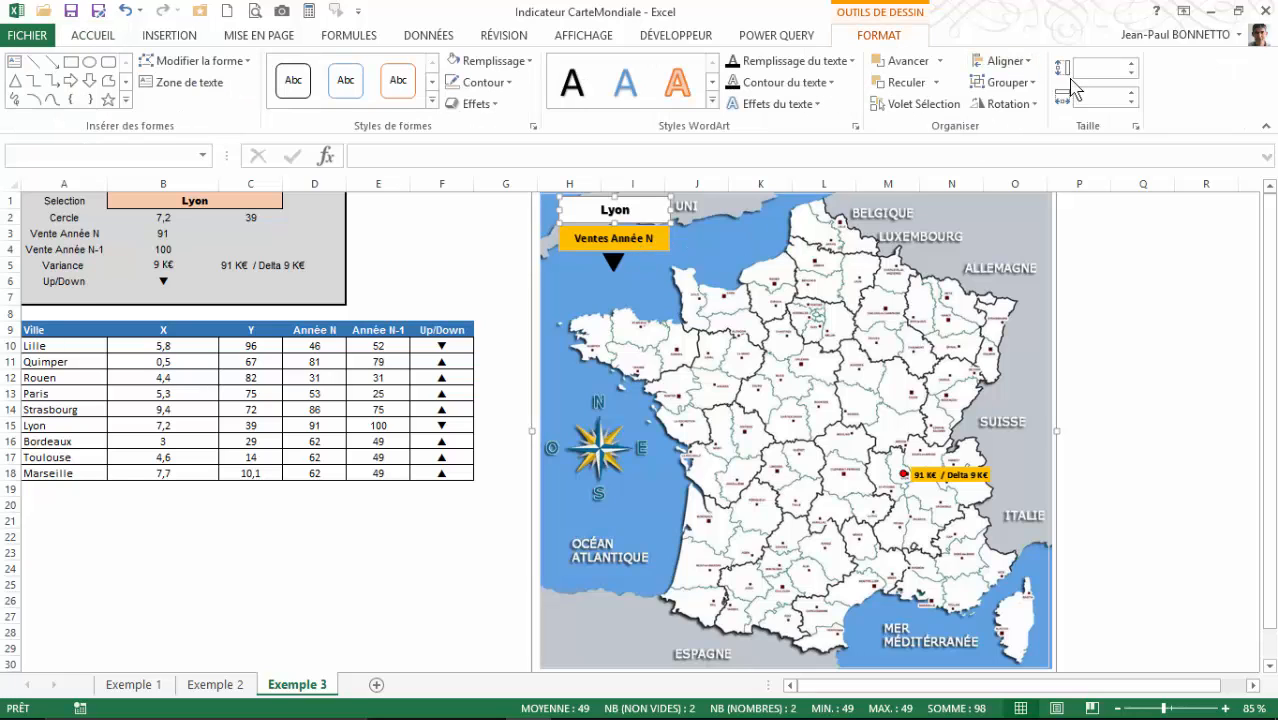
pyautogui.click(1003, 82)
pyautogui.click(1010, 103)
pyautogui.click(300, 530)
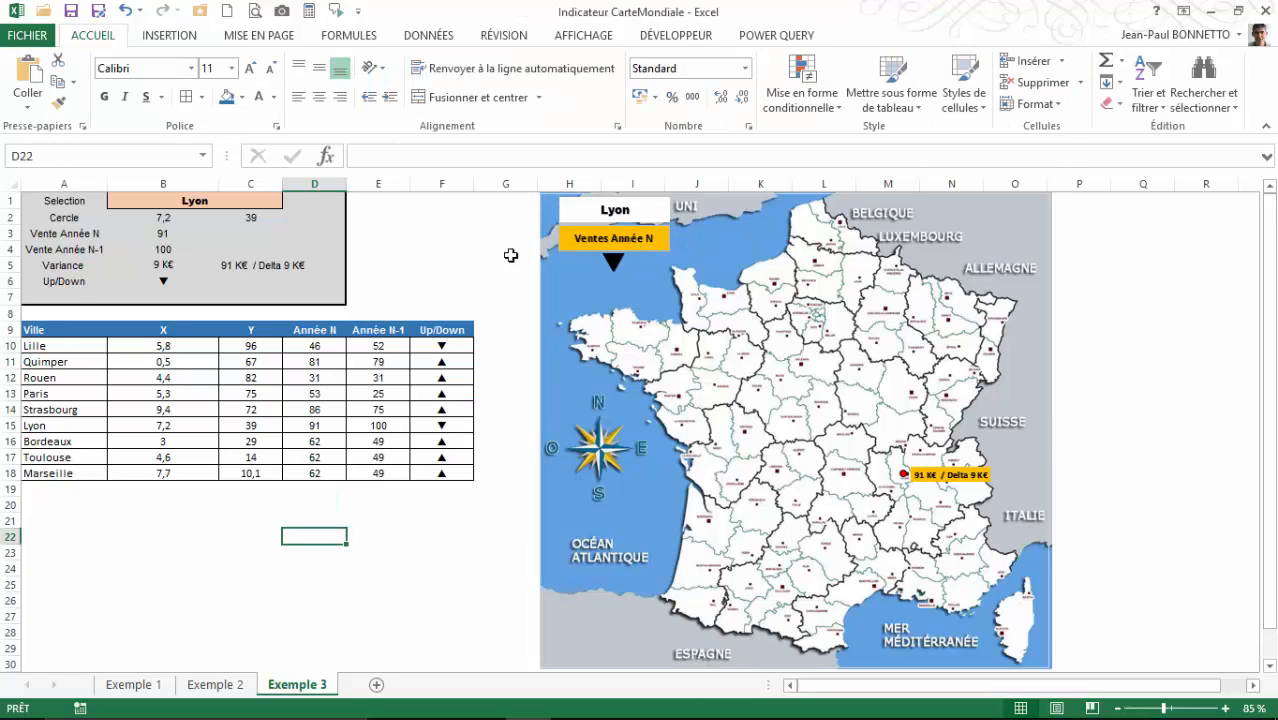
# Test the map indicator and its city label by choosing Paris and finally Toulouse as the selected city
pyautogui.click(242, 203)
pyautogui.click(290, 201)
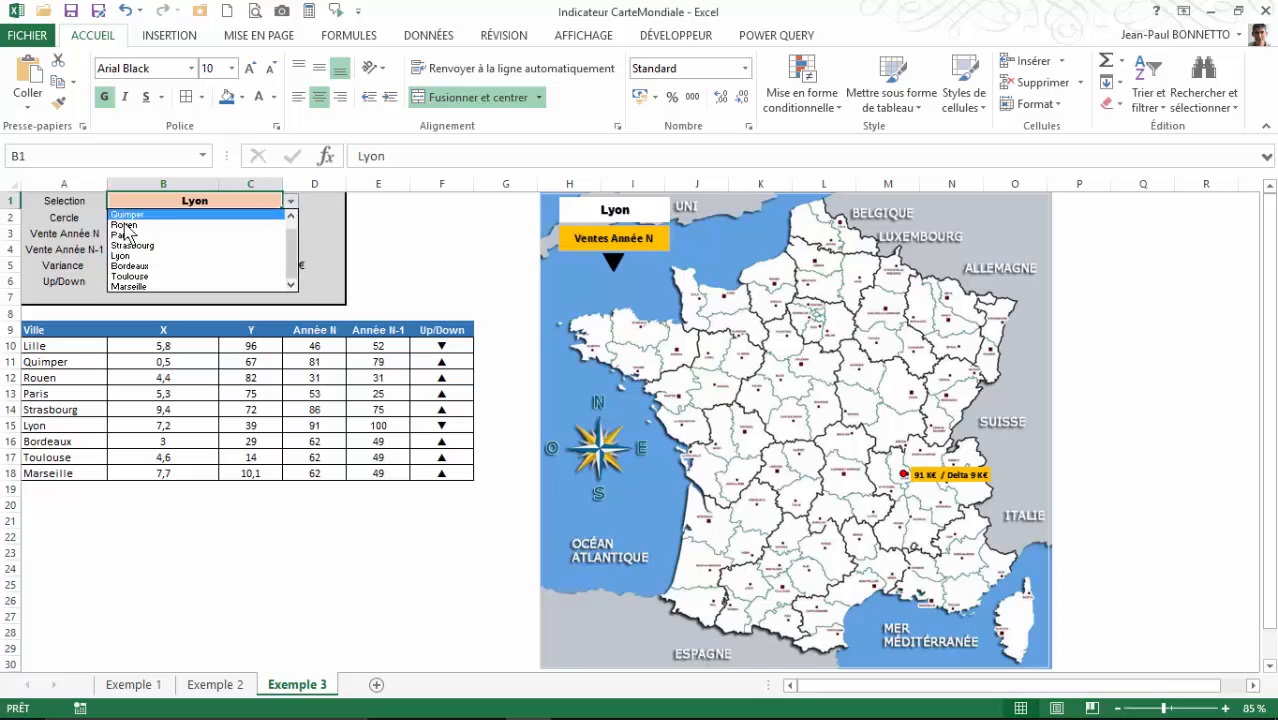
pyautogui.click(124, 234)
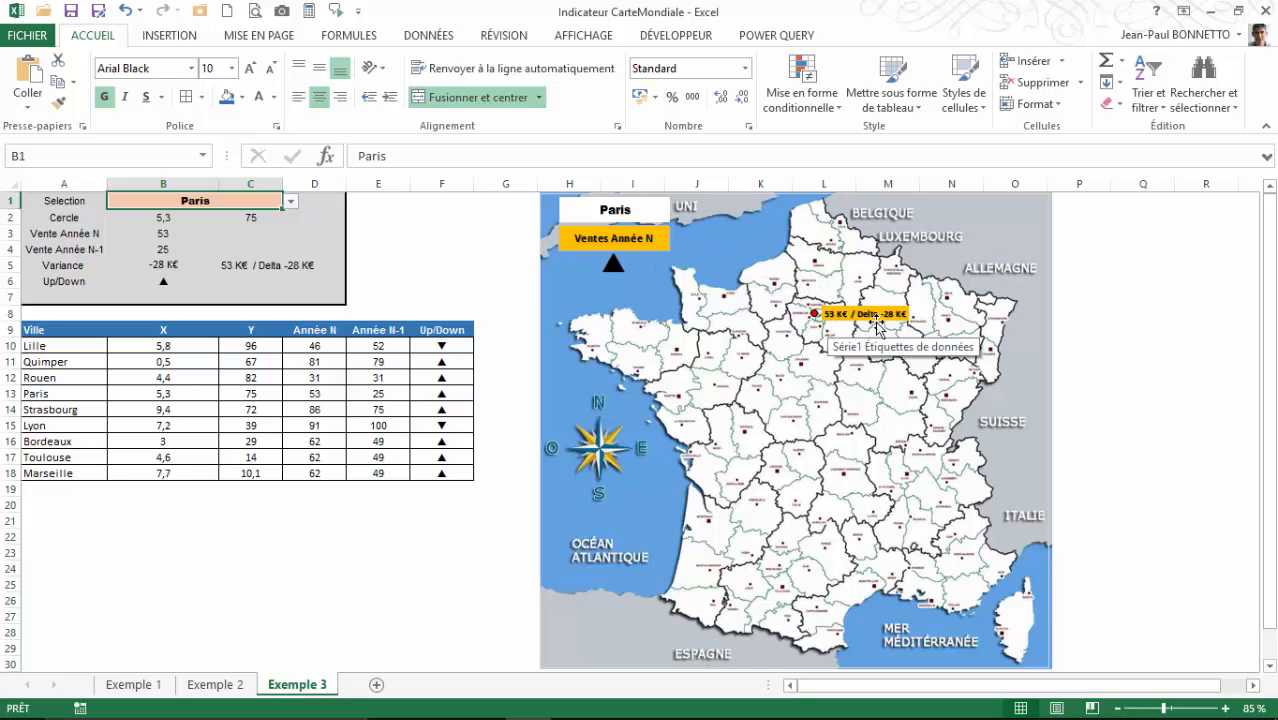
pyautogui.click(290, 201)
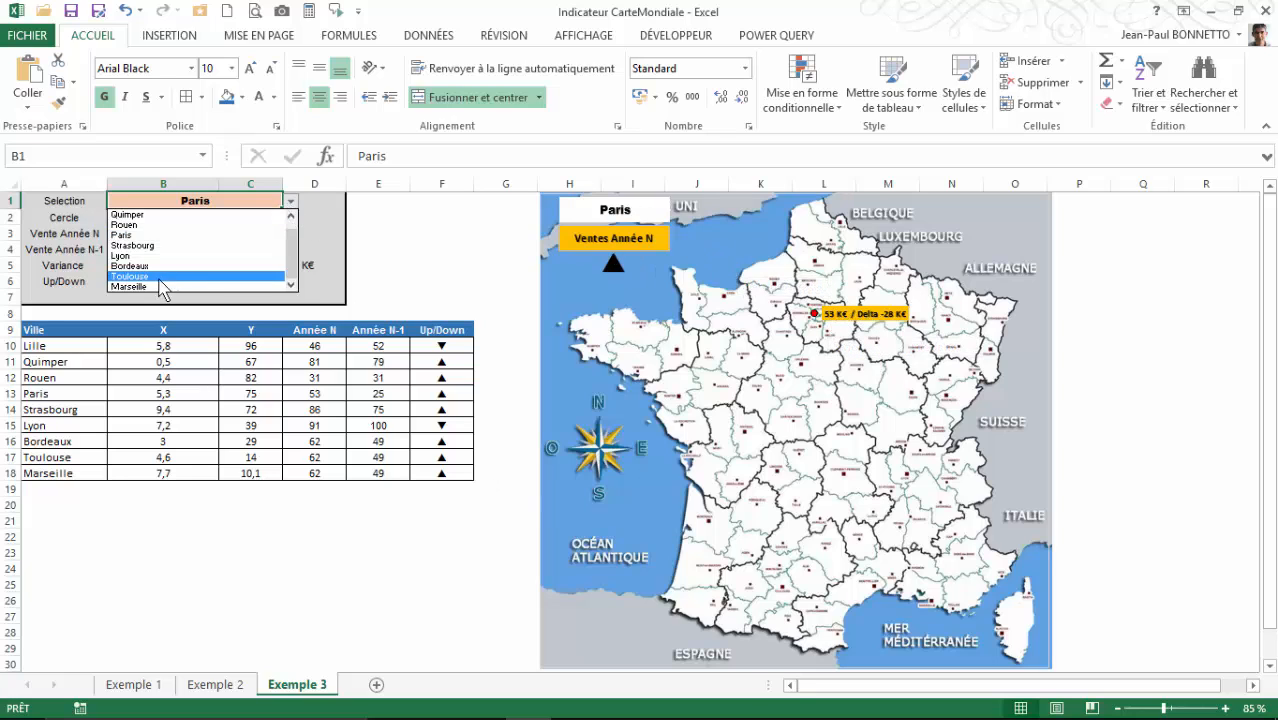
pyautogui.click(150, 283)
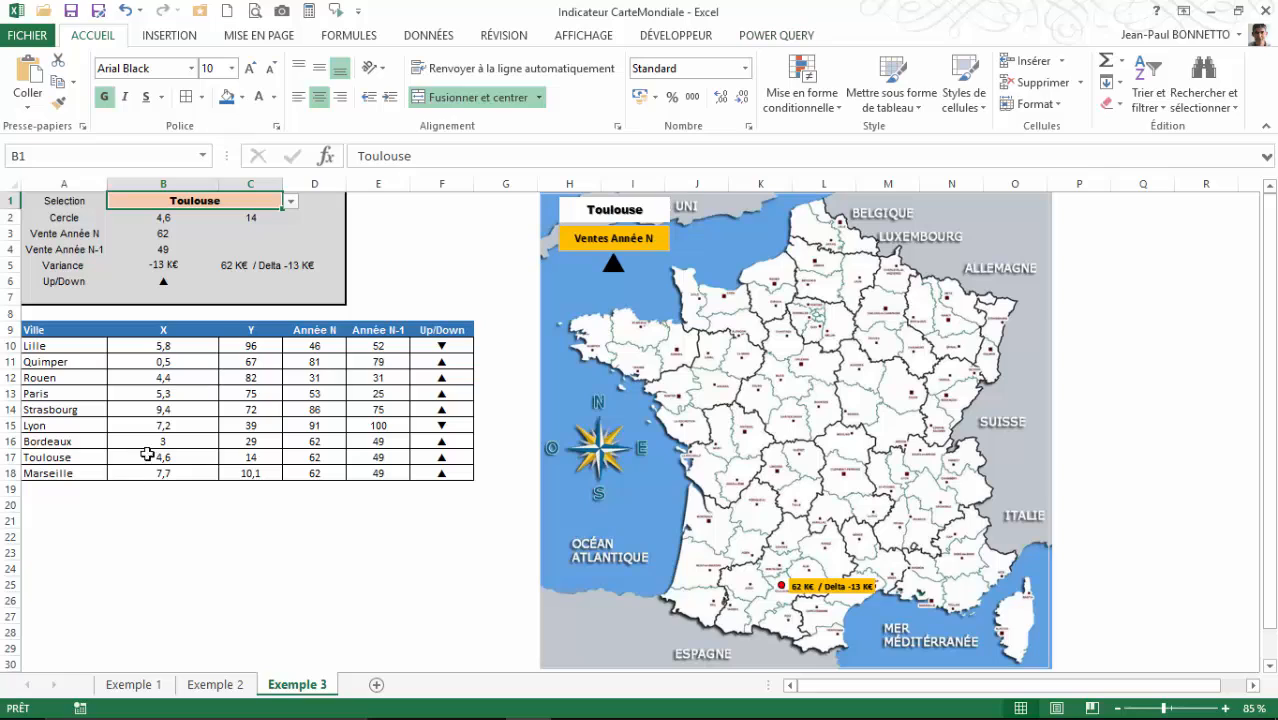
# Review the X and Y coordinates of all the cities in B10:C18
pyautogui.click(166, 420)
pyautogui.moveTo(167, 350); pyautogui.dragTo(250, 473)
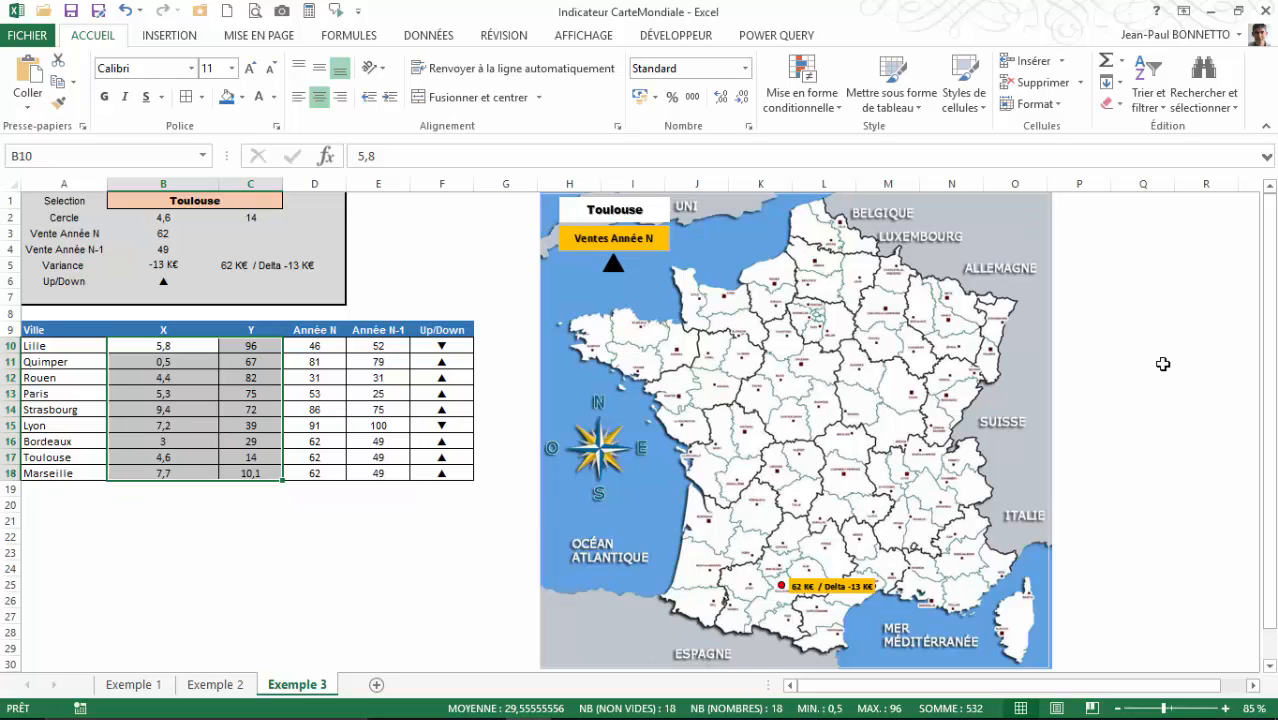
pyautogui.click(233, 522)
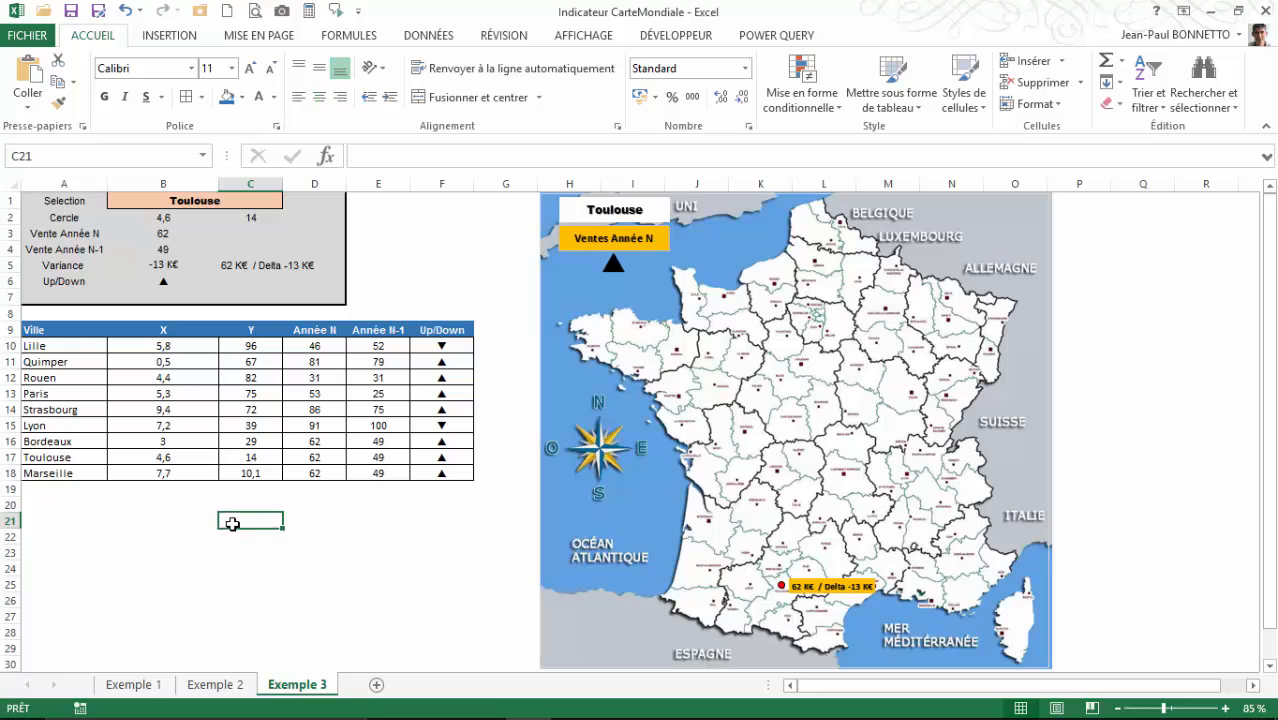